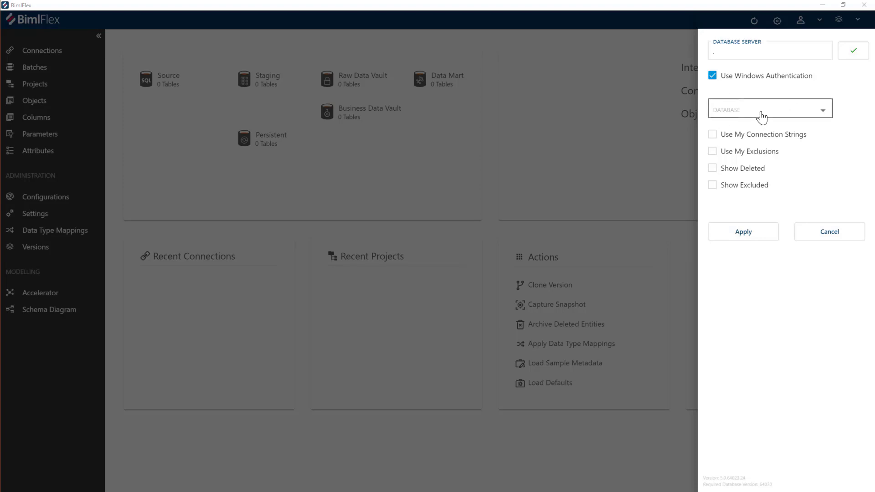
Step: Select the BimlFlex metadata database on server "." using Windows authentication
left_click(738, 54)
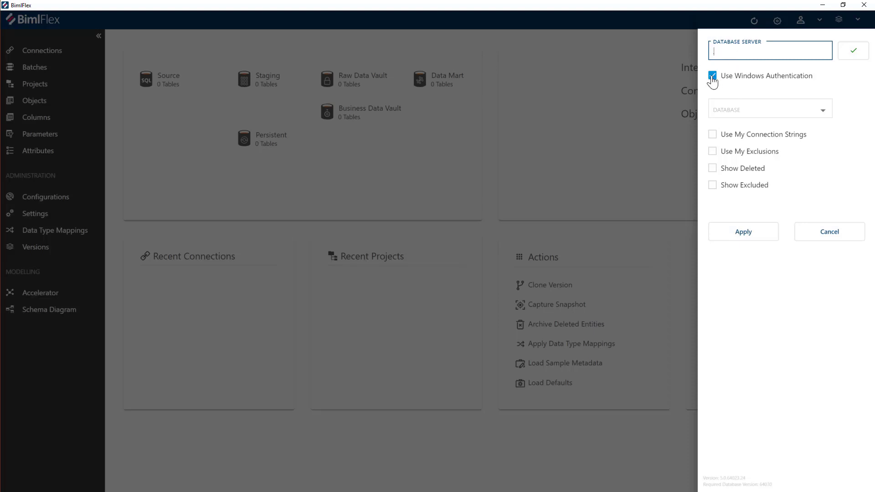
left_click(712, 76)
left_click(712, 77)
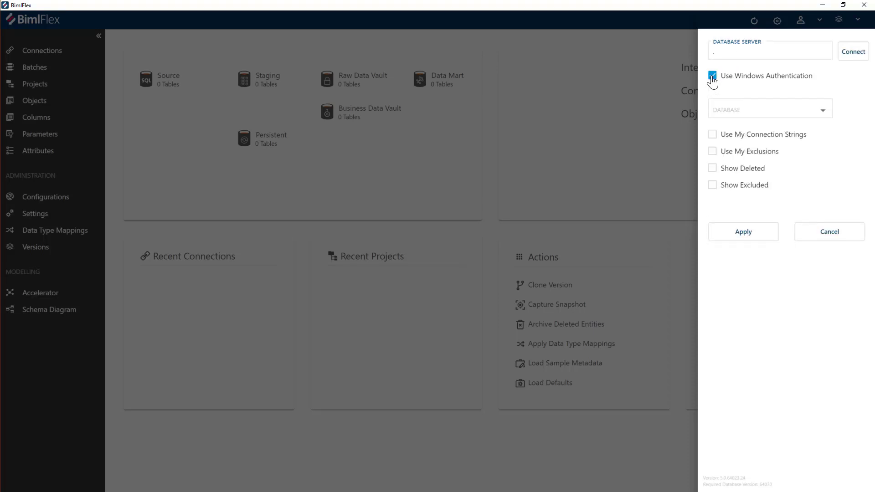
left_click(823, 112)
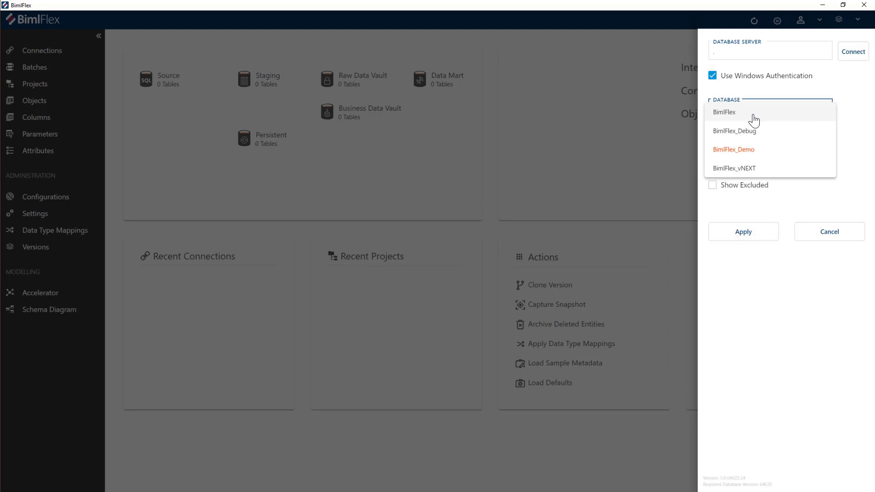
left_click(754, 119)
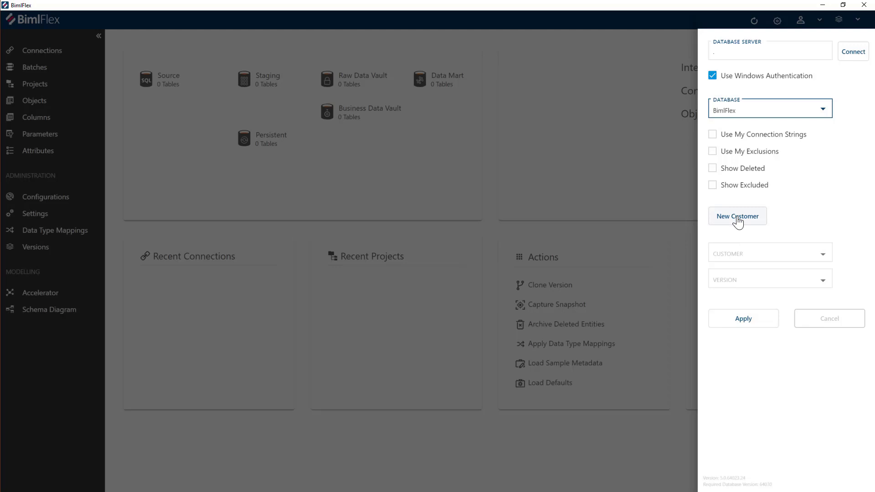
Step: Create a new customer named "BimlFlex Trial Project" and apply the metadata connection settings
left_click(738, 217)
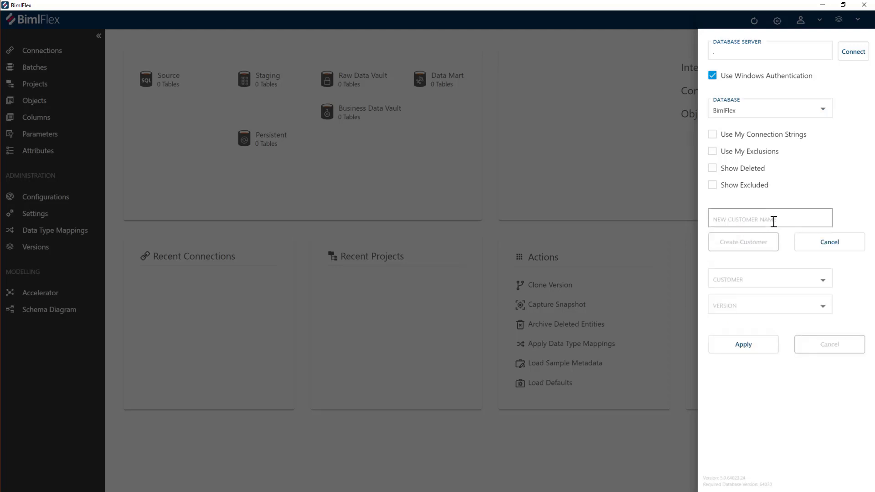
left_click(773, 221)
type("BimlFlex Trial Project")
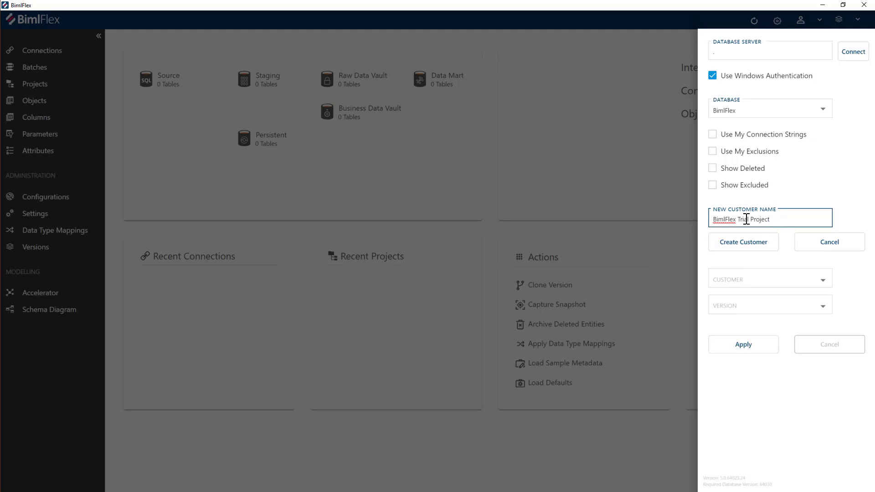
left_click(745, 243)
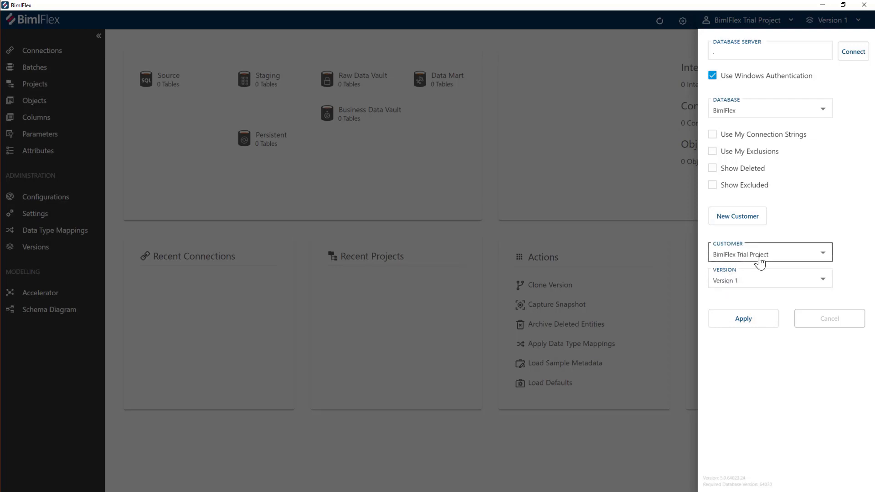
left_click(739, 322)
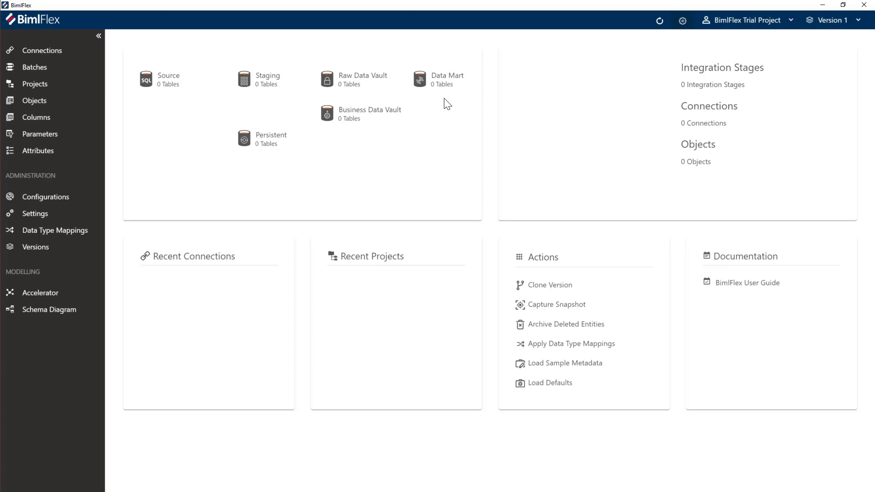
Step: Load the sample metadata snapshot "01 - Starting Point for MSSQL" into Version 1, replacing the version's metadata
left_click(533, 368)
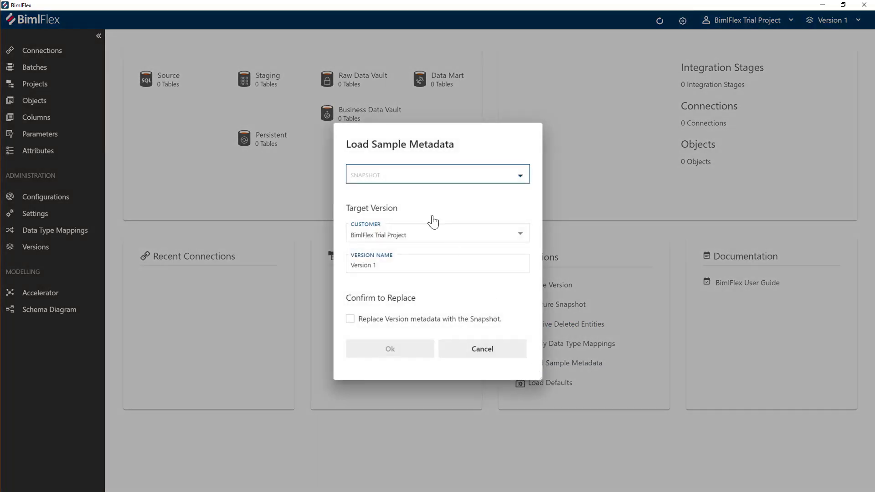
left_click(434, 180)
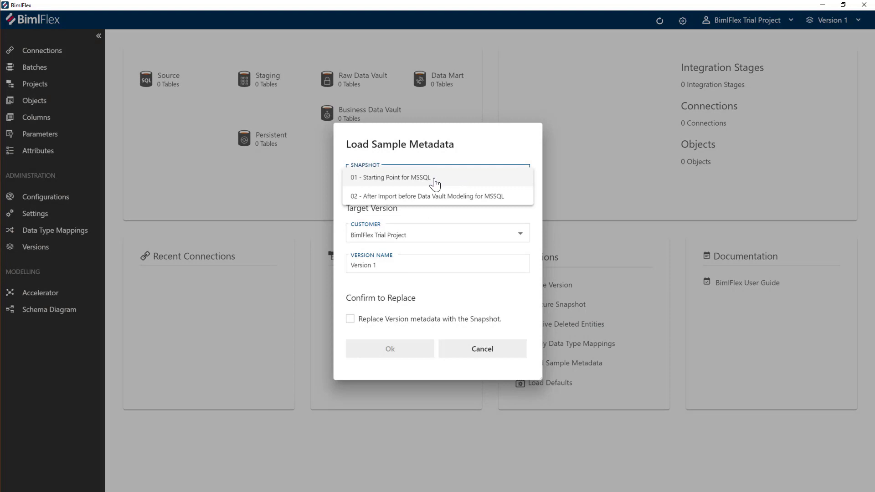
left_click(381, 181)
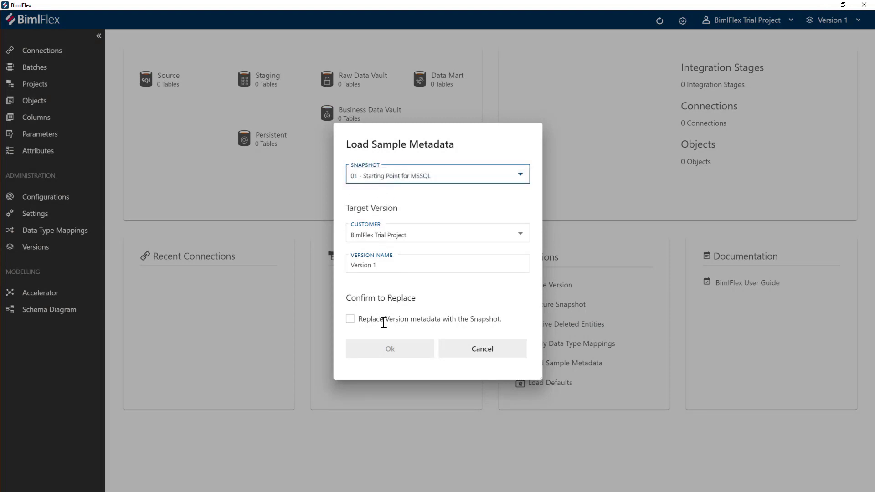
left_click(350, 320)
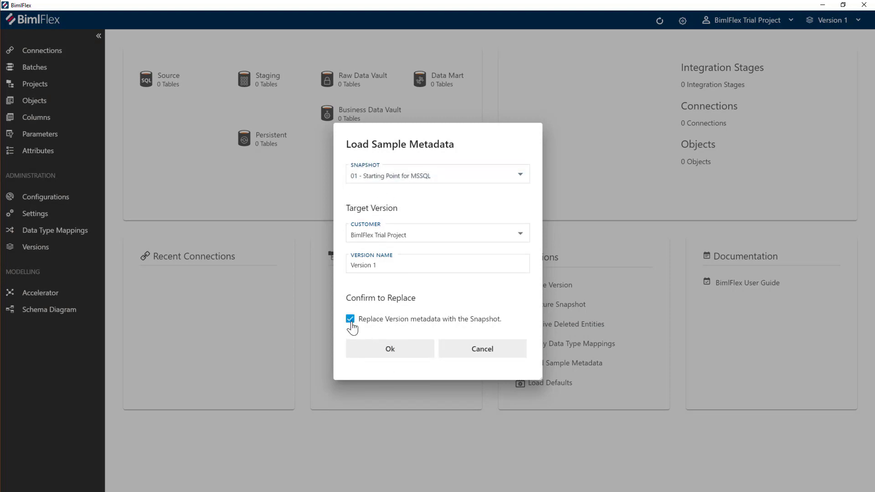
left_click(391, 351)
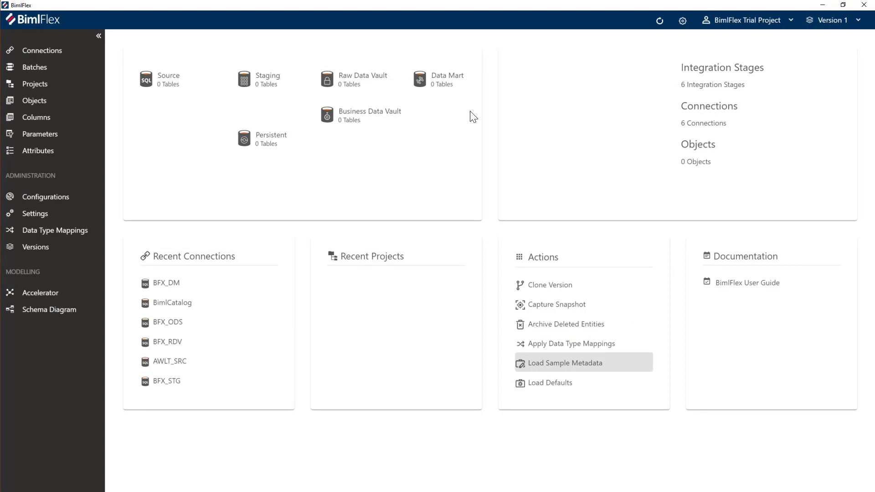
Step: Look through the loaded connections, batches and projects, and return to the home dashboard
left_click(40, 54)
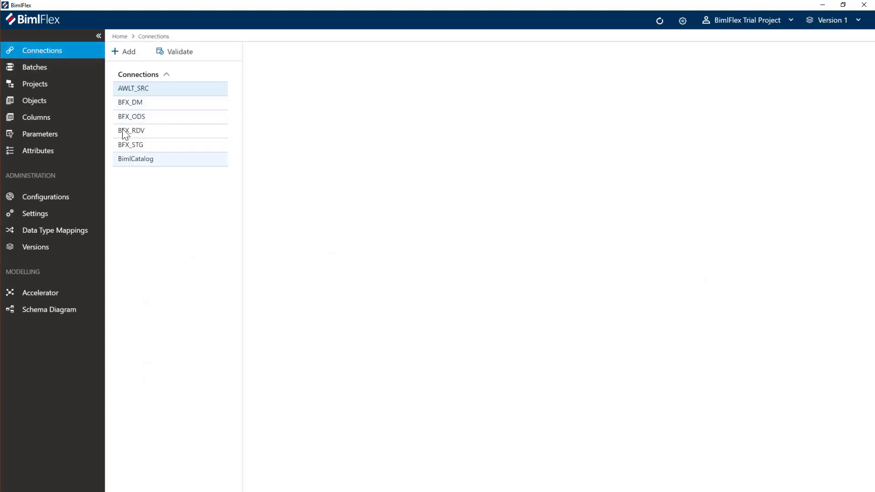
left_click(35, 69)
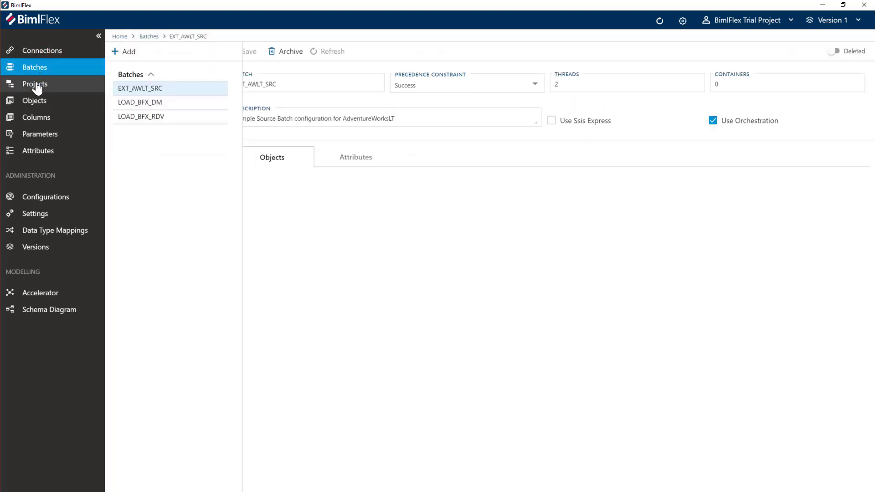
left_click(37, 86)
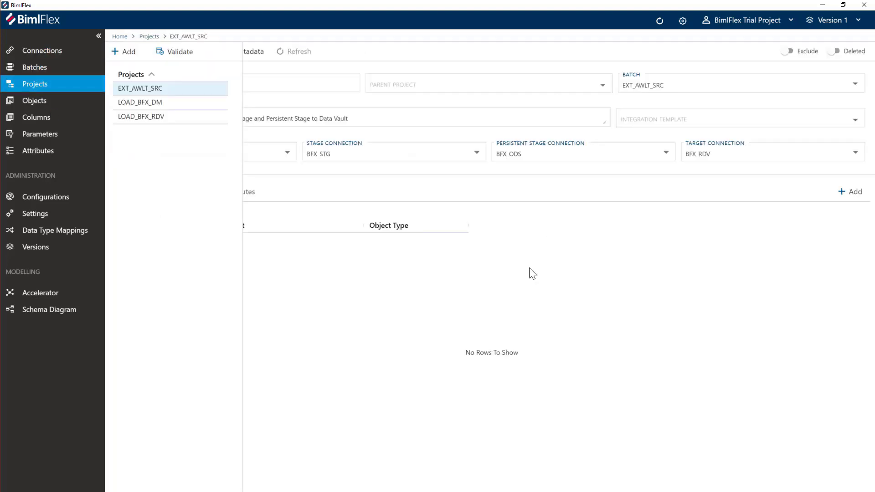
left_click(38, 22)
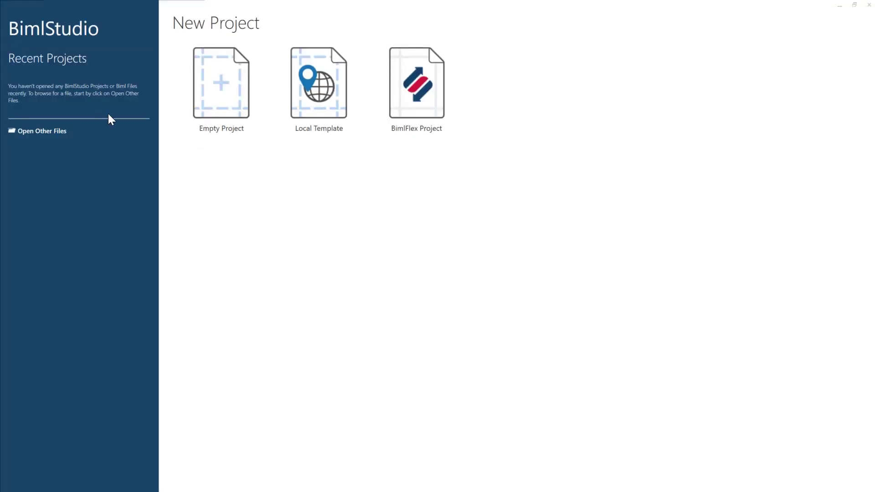
Step: Switch to BimlStudio and create a new BimlFlex project named "BimlFlex Trial Project"
left_click(418, 97)
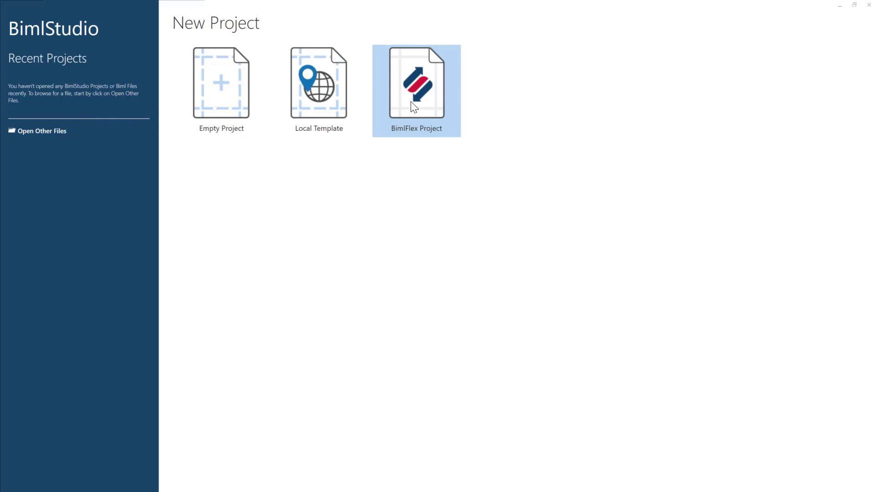
left_click(414, 108)
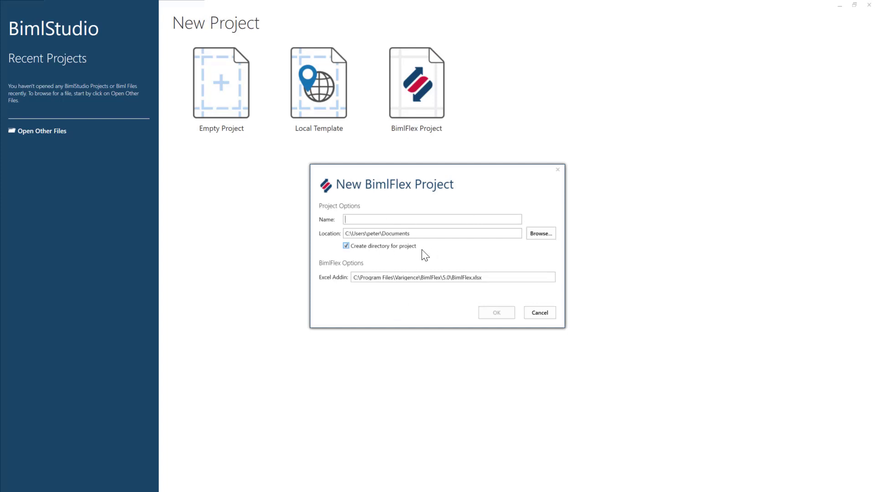
left_click(386, 222)
type("BimlFlex Trial Project")
left_click(496, 316)
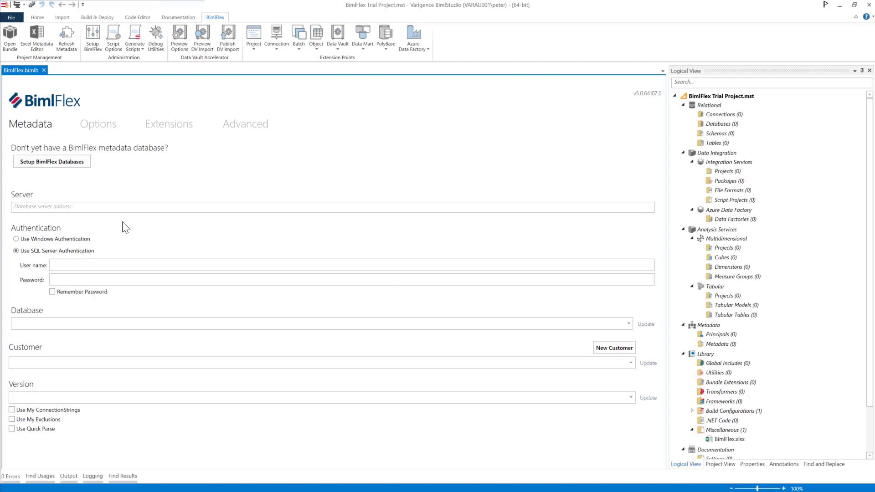
Step: Connect the project's metadata to the BimlFlex database on server "." with Windows authentication, and save
type(".")
left_click(16, 240)
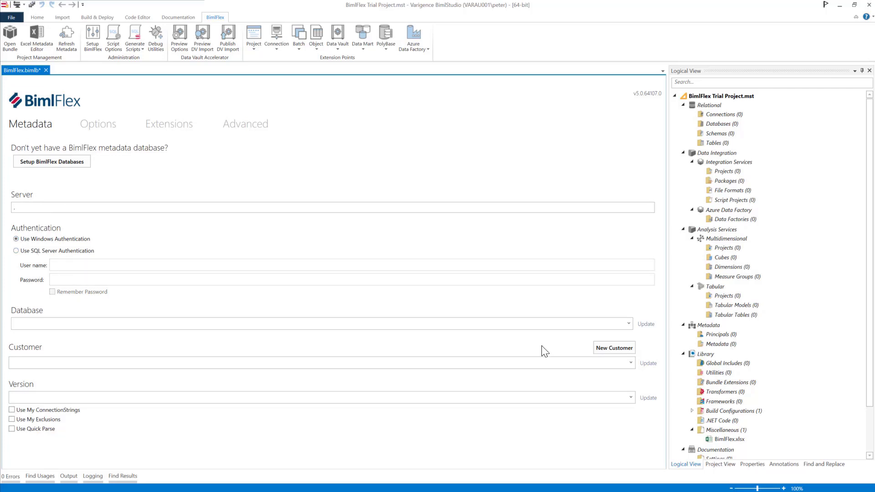
left_click(628, 324)
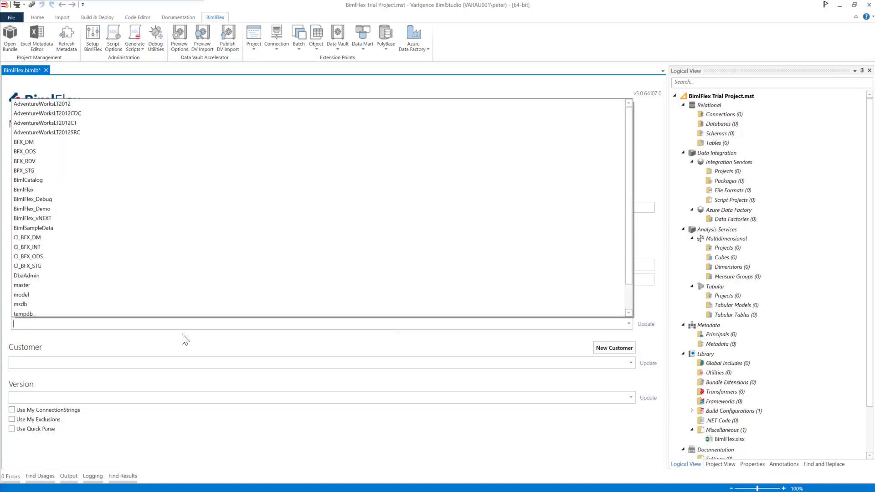
left_click(51, 190)
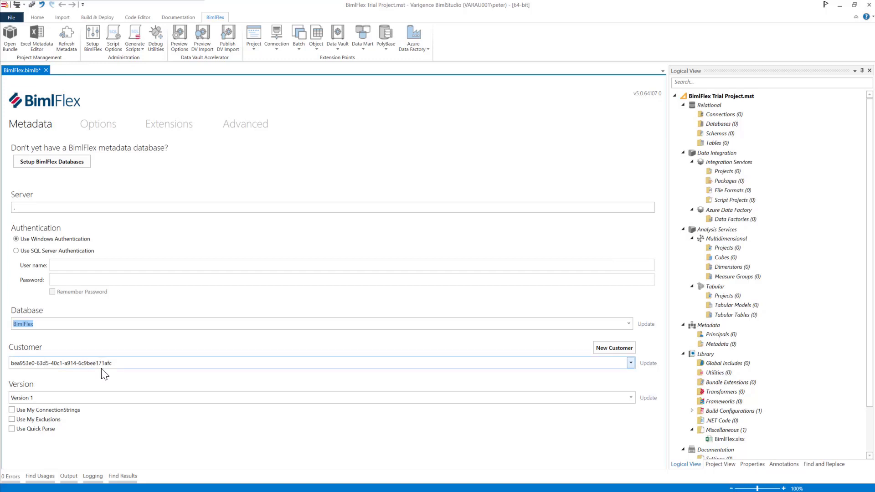
left_click(32, 6)
Step: Close and reopen BimlFlex Trial Project.mst, and expand its relational connections, databases and schemas
left_click(869, 5)
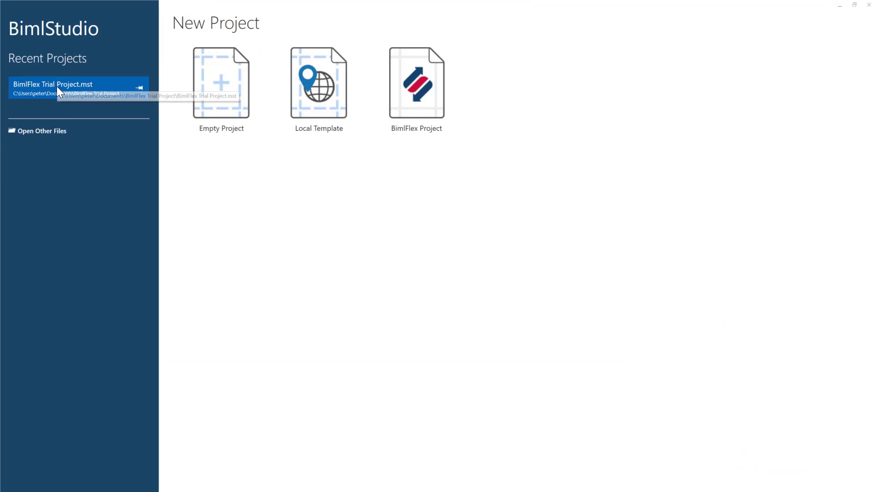
left_click(59, 86)
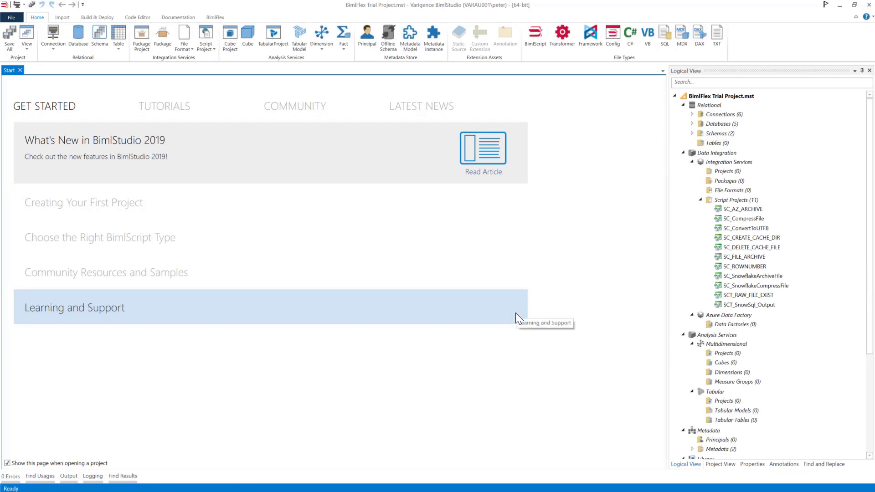
left_click(692, 115)
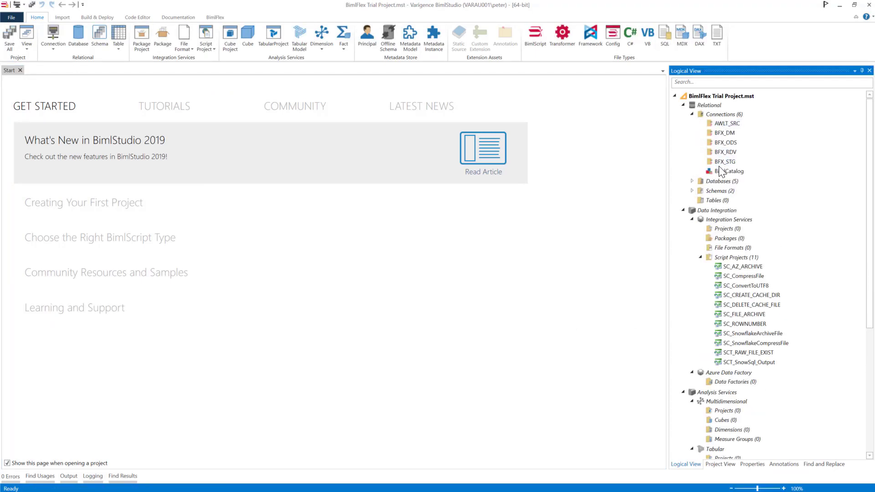
left_click(692, 181)
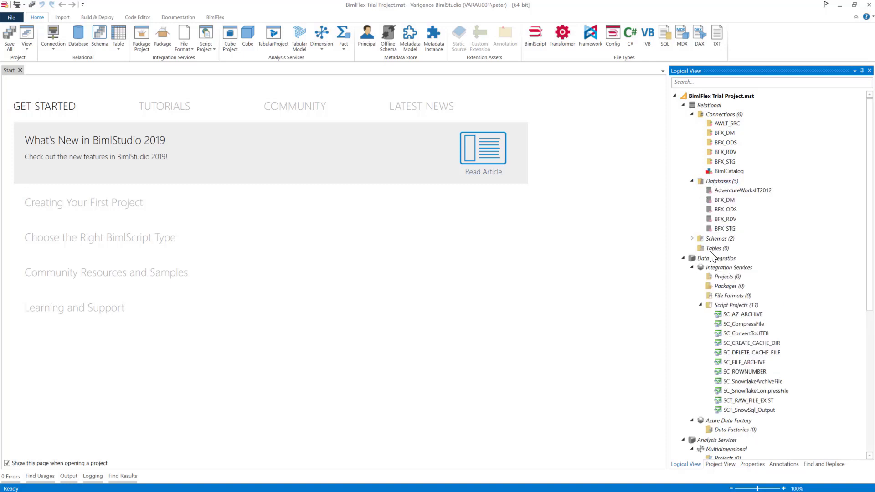
left_click(692, 239)
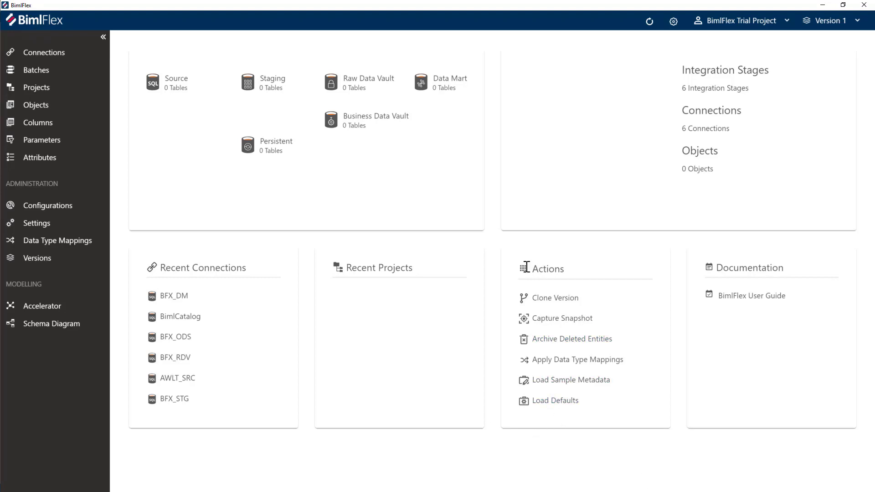
Step: Switch to the BimlFlex app and reload the "01 - Starting Point for MSSQL" sample over the Version 1 metadata
left_click(547, 383)
left_click(477, 183)
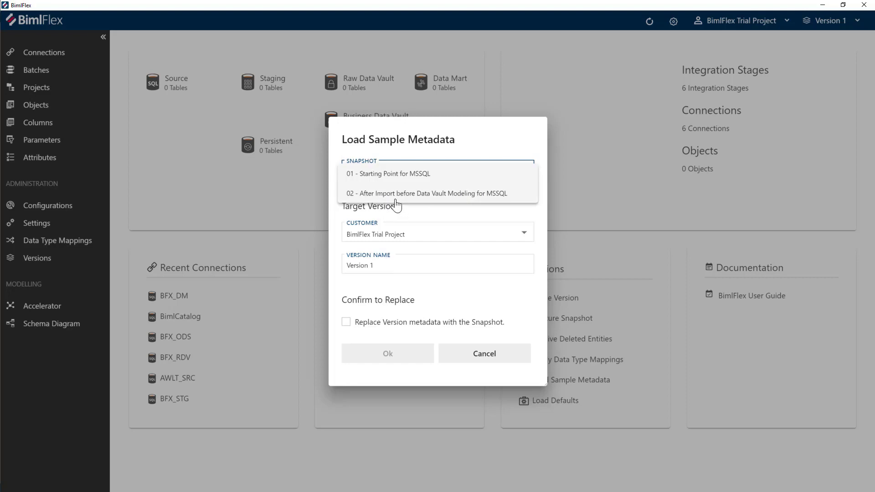
left_click(387, 174)
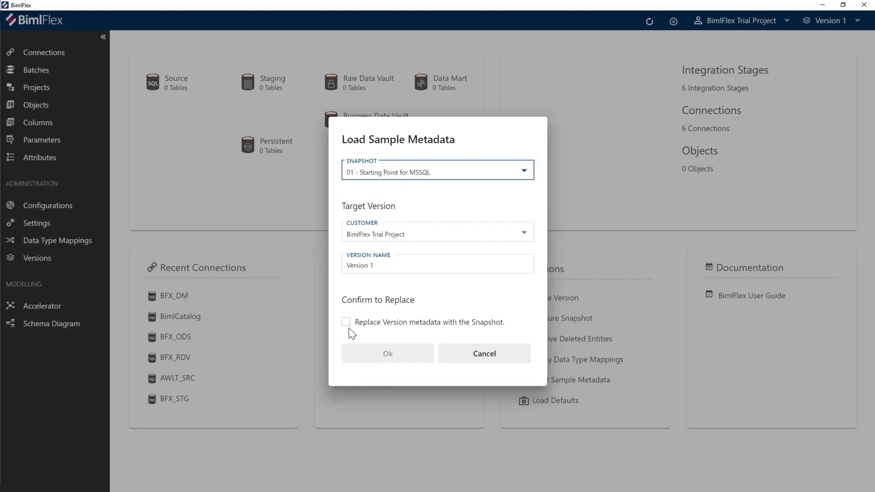
left_click(346, 322)
left_click(382, 355)
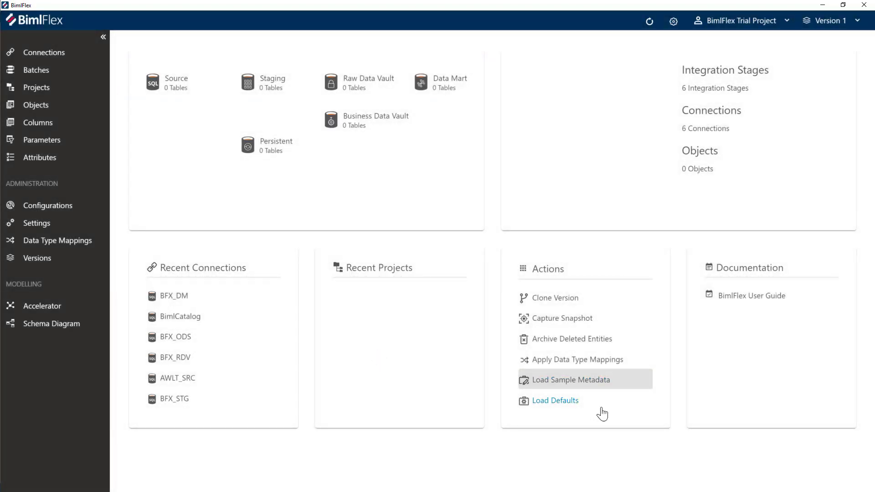
Step: Review the snapshot options available for loading defaults, without loading any
left_click(573, 403)
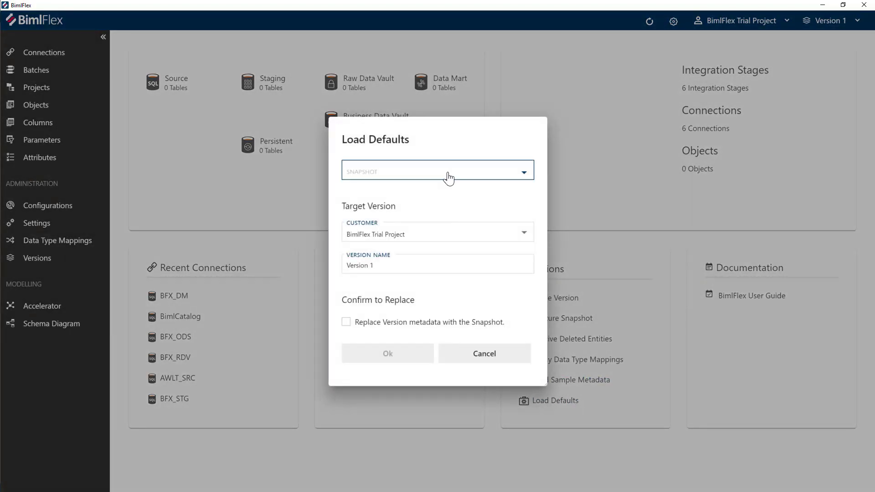
left_click(449, 179)
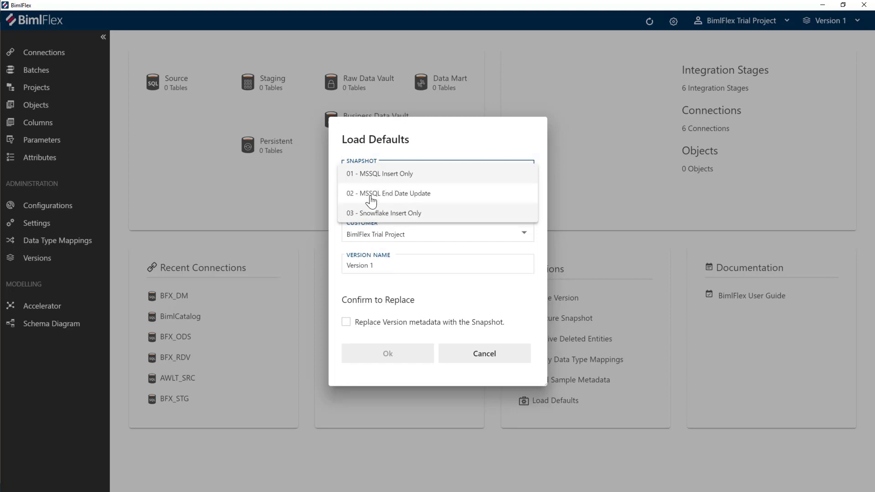
left_click(490, 356)
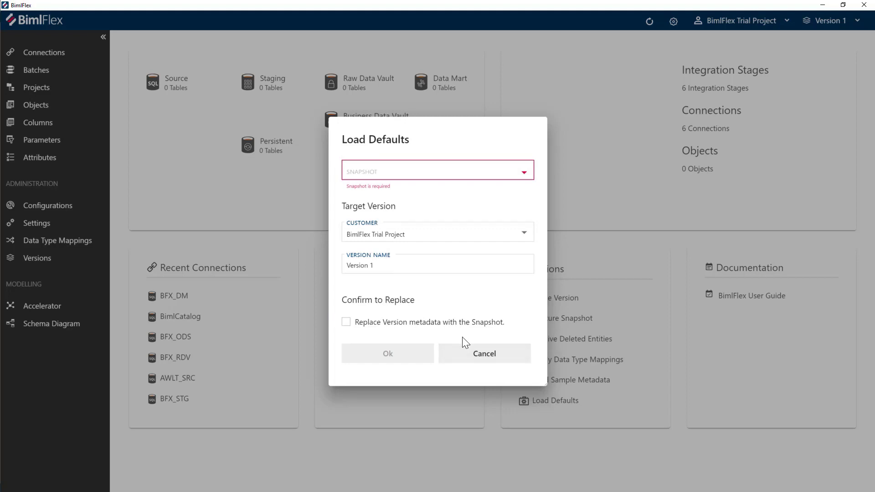
left_click(469, 360)
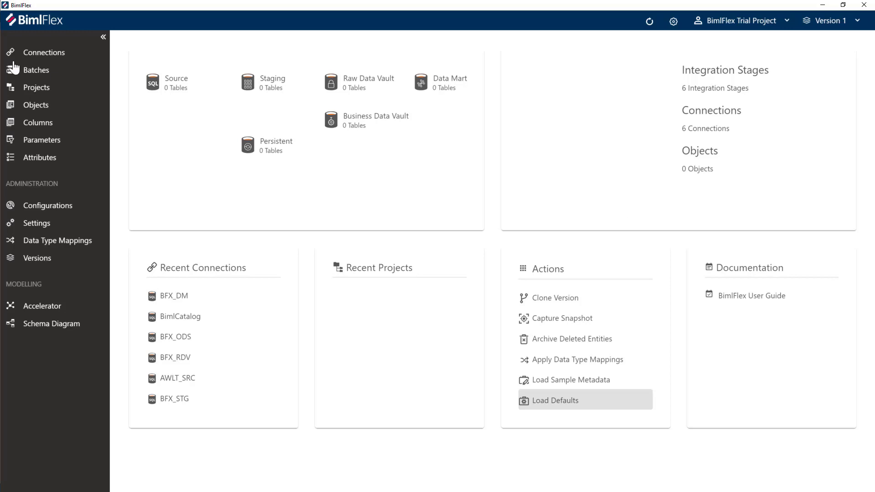
Step: Examine the AWLT_SRC connection's settings, focusing on the data source and initial catalog in its connection string
left_click(54, 57)
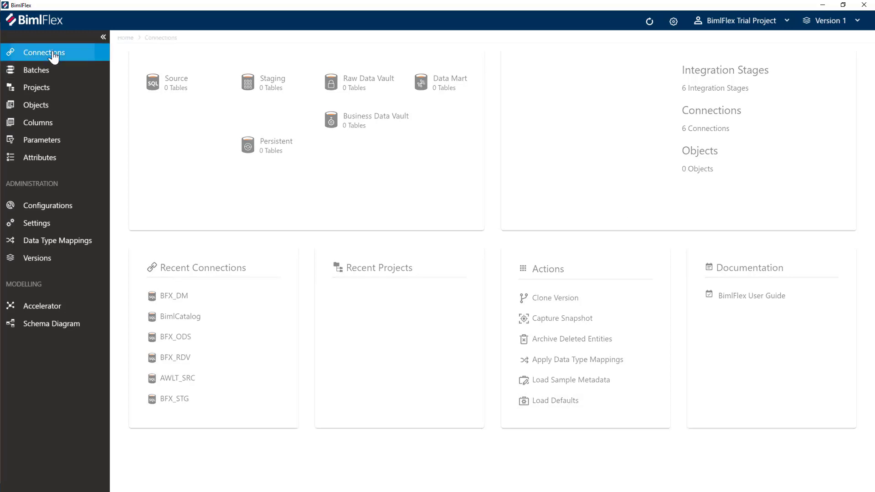
left_click(135, 95)
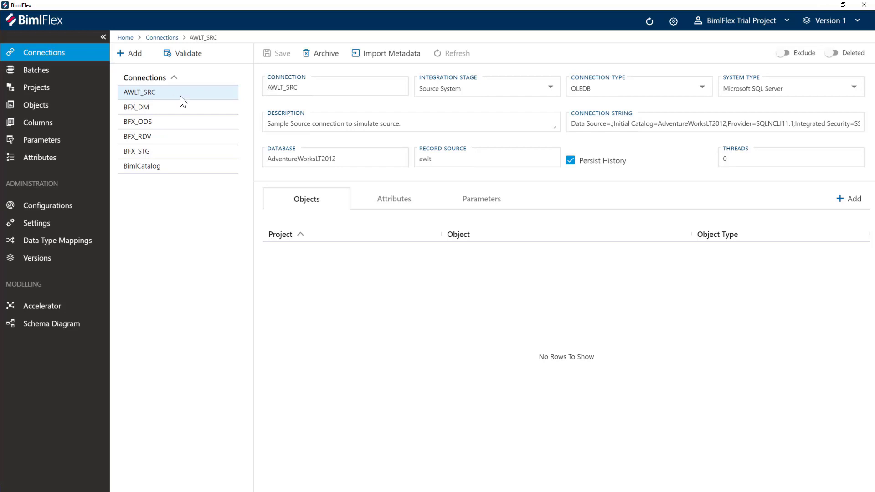
left_click(614, 123)
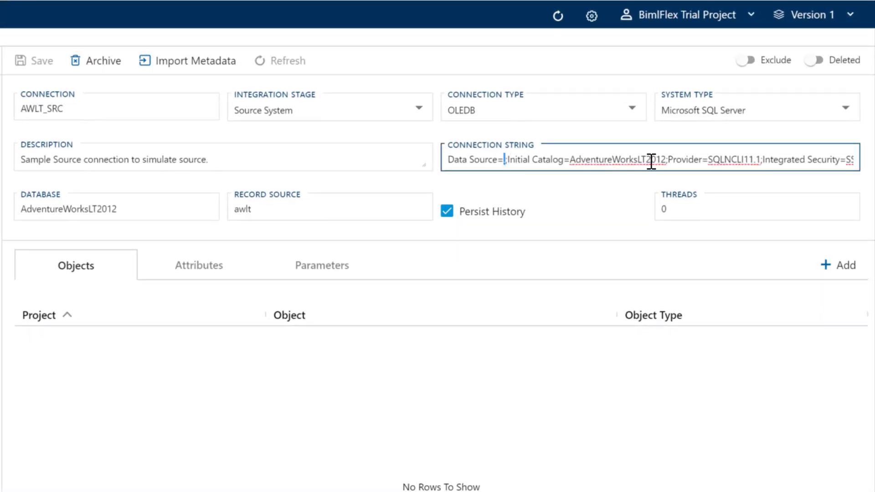
left_click_drag(665, 160, 569, 161)
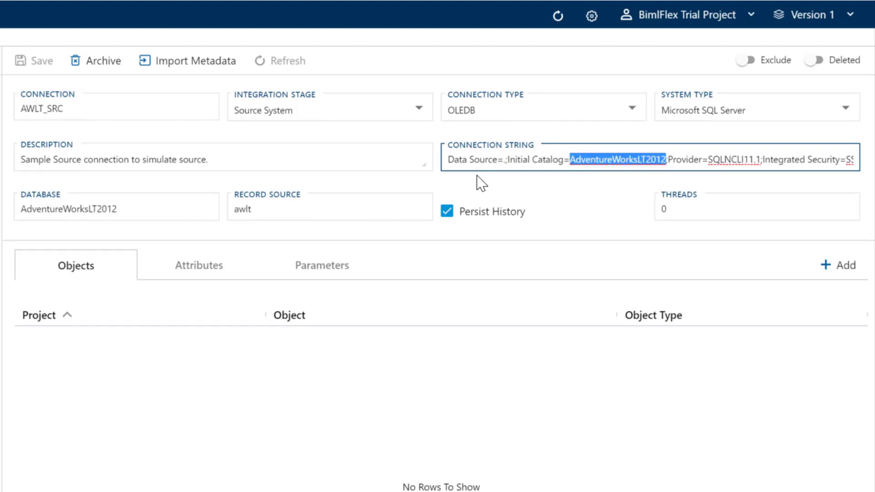
left_click(505, 162)
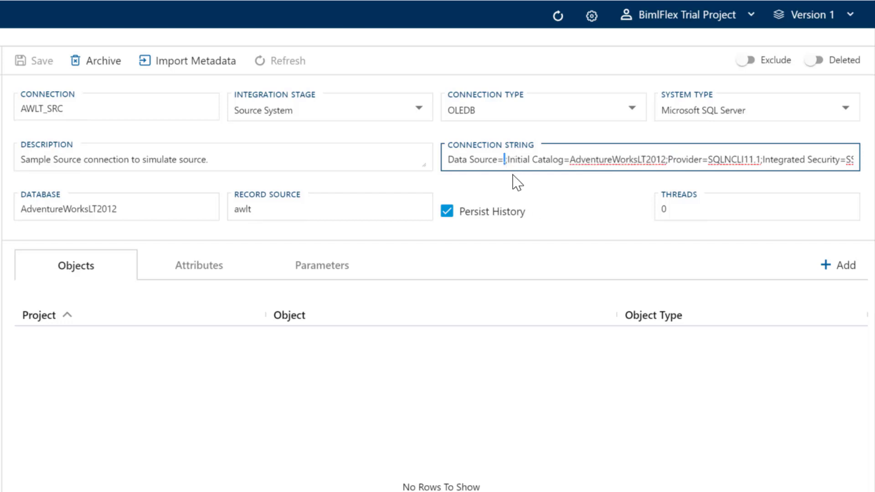
left_click_drag(503, 162, 508, 161)
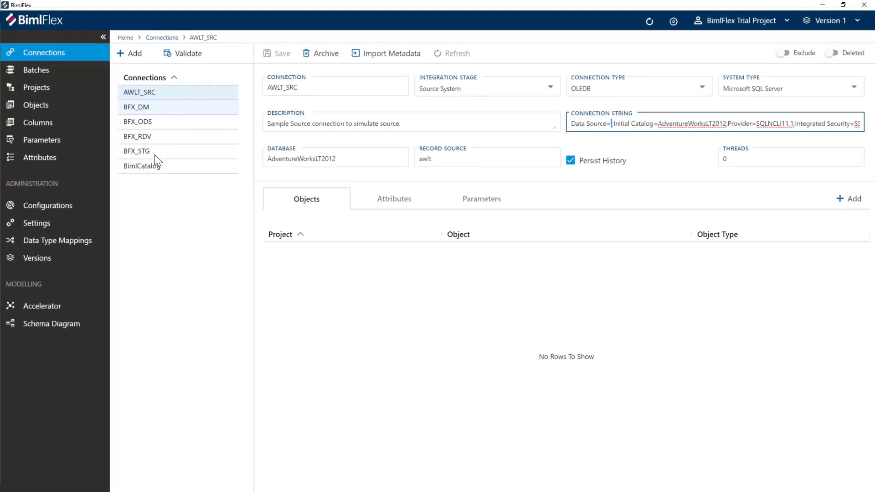
Step: Review the integration stages and connection strings of the BFX_STG, BFX_ODS, BFX_RDV and BFX_DM connections
left_click(137, 153)
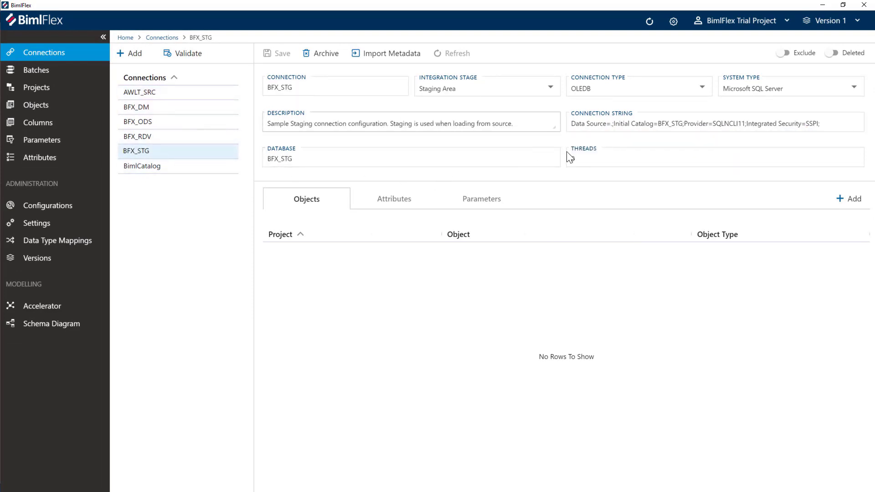
left_click(612, 124)
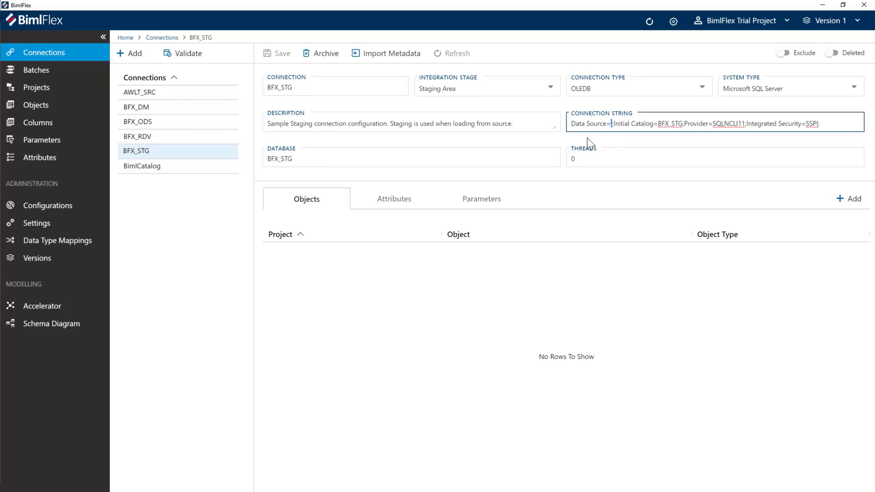
left_click(144, 121)
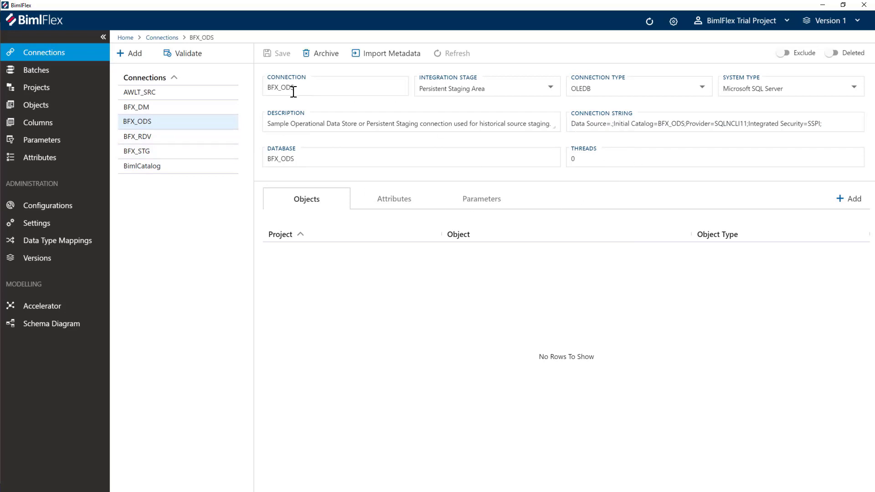
left_click(144, 135)
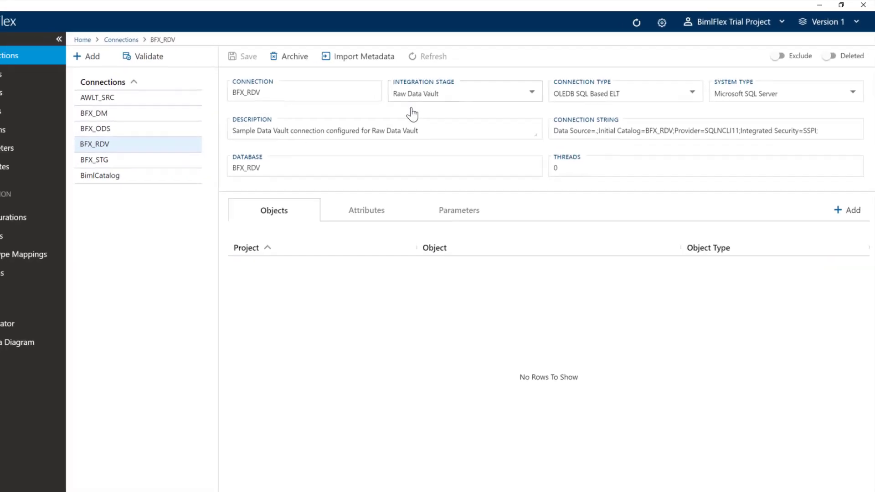
left_click(155, 111)
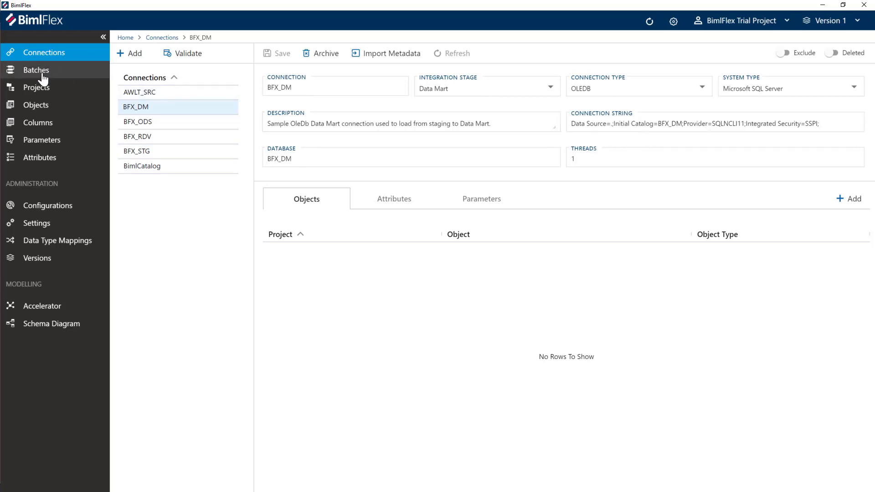
Step: Review the configuration of the EXT_AWLT_SRC, LOAD_BFX_RDV and LOAD_BFX_DM batches, including their thread settings
left_click(43, 78)
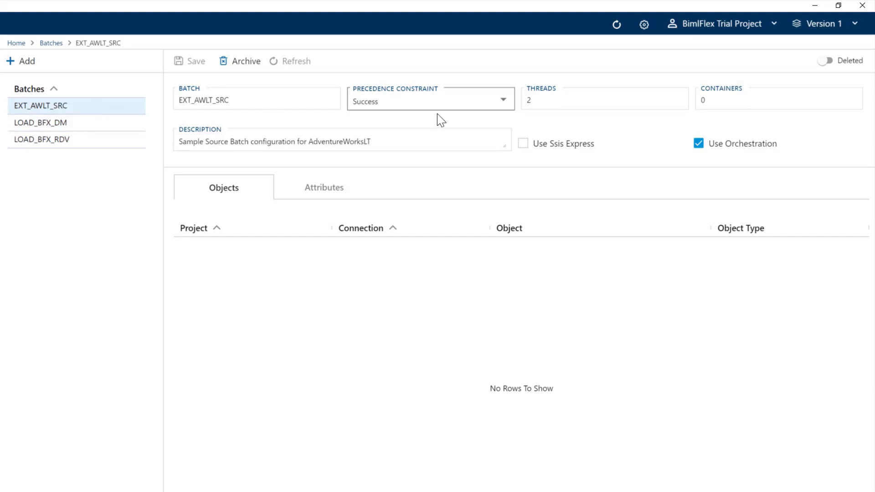
left_click(530, 99)
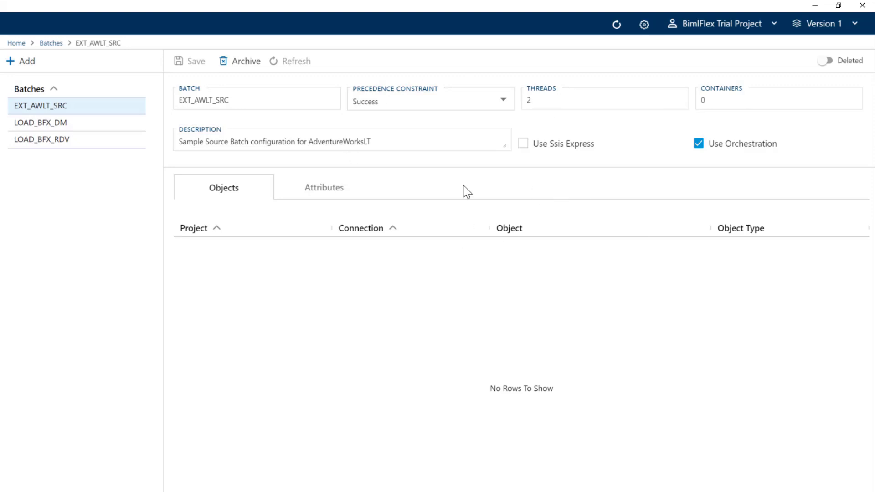
left_click(35, 143)
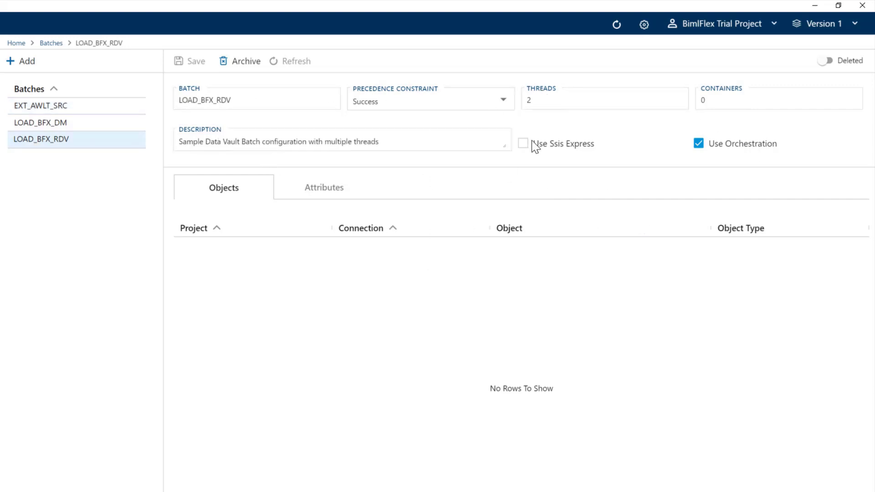
left_click(53, 122)
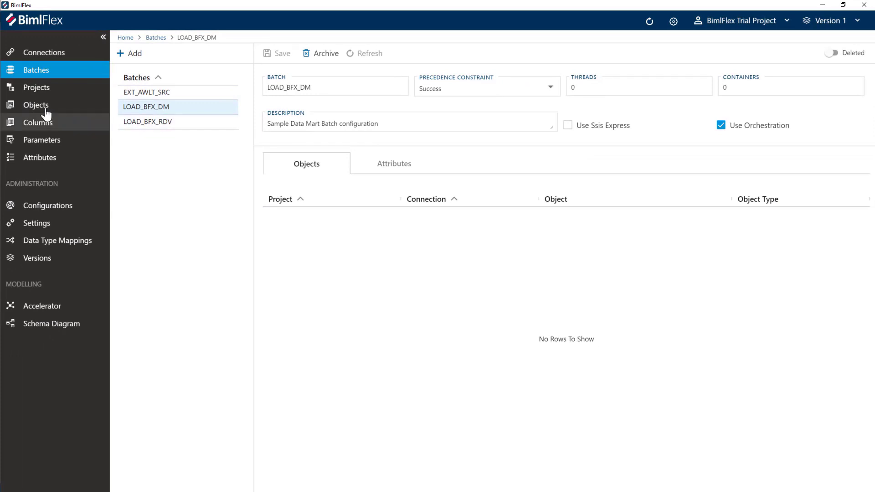
Step: Review the source, staging and target connections of the EXT_AWLT_SRC, LOAD_BFX_RDV and LOAD_BFX_DM projects
left_click(21, 96)
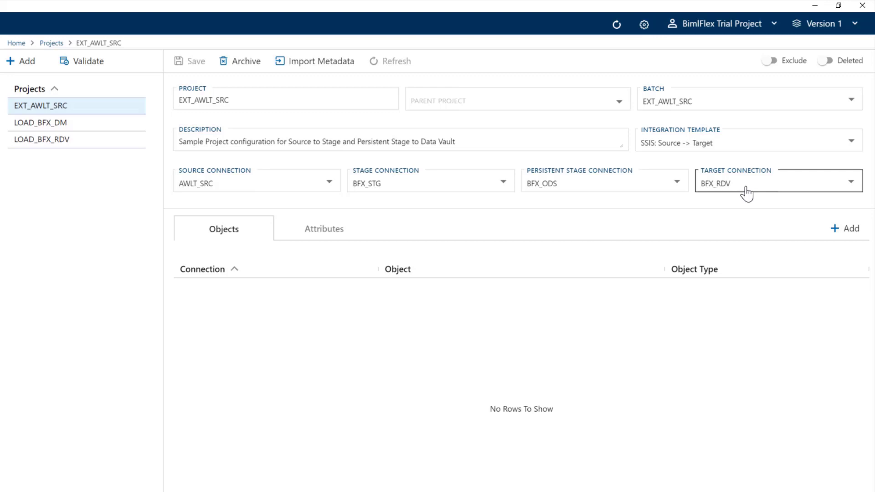
left_click(52, 141)
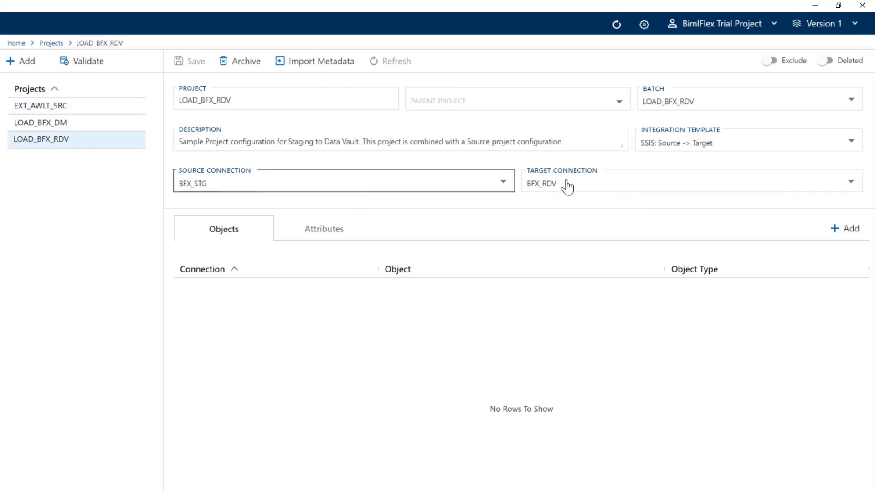
left_click(95, 127)
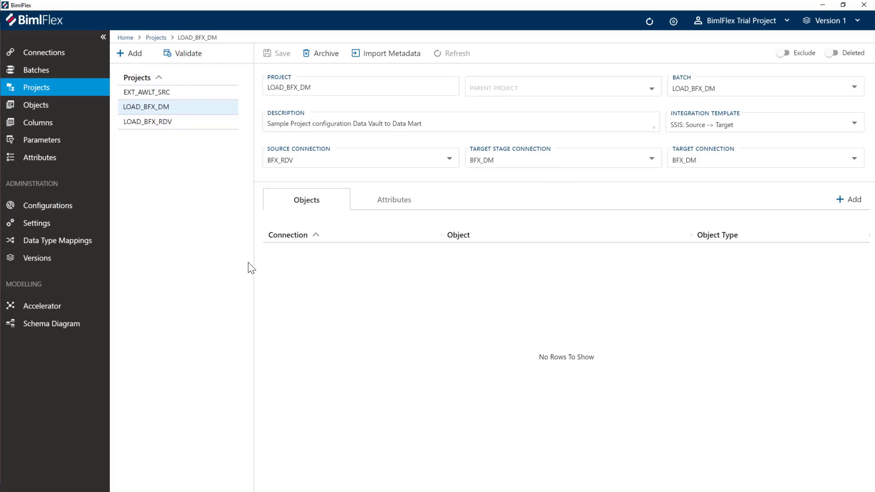
left_click(155, 93)
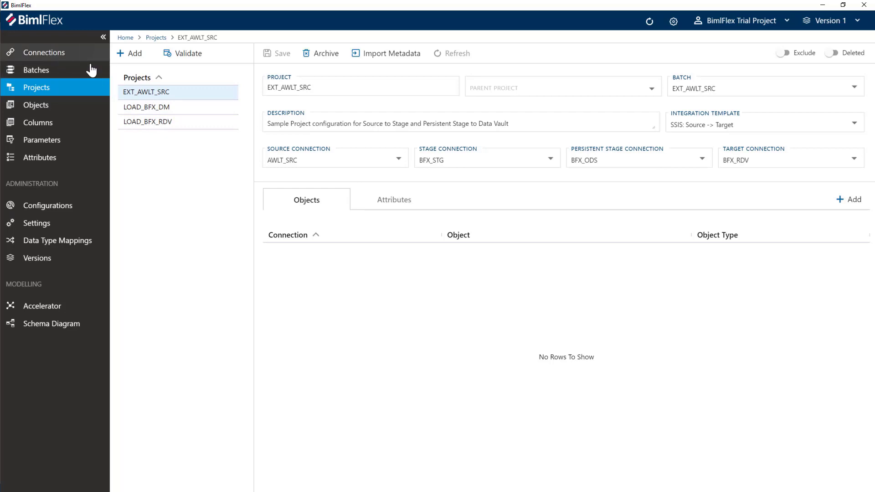
Step: Import the metadata of all SalesLT tables from the AWLT_SRC connection into the EXT_AWLT_SRC project
left_click(46, 53)
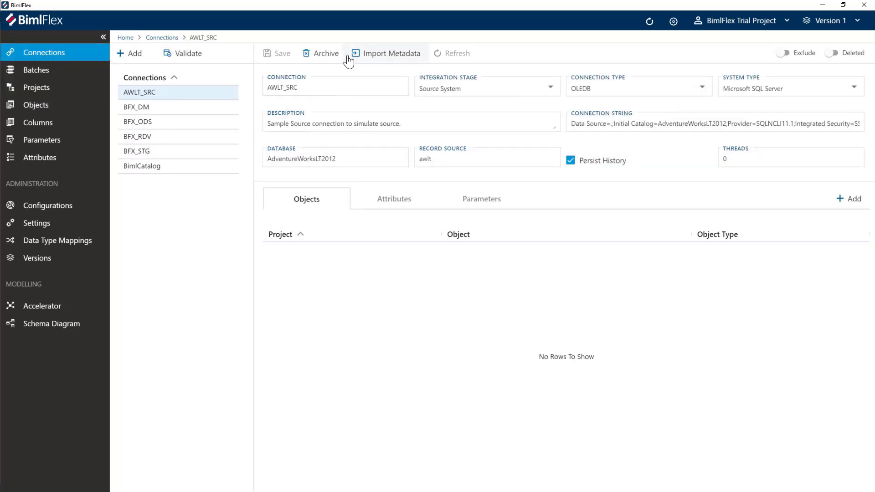
left_click(371, 55)
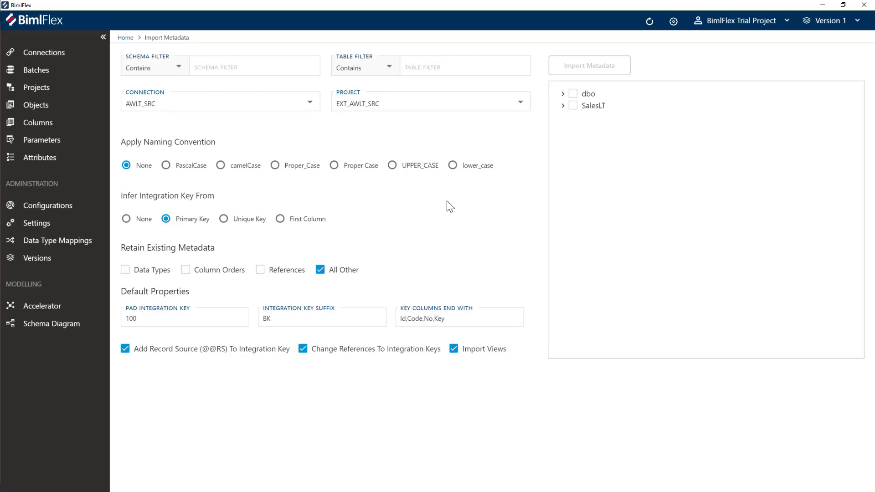
left_click(563, 107)
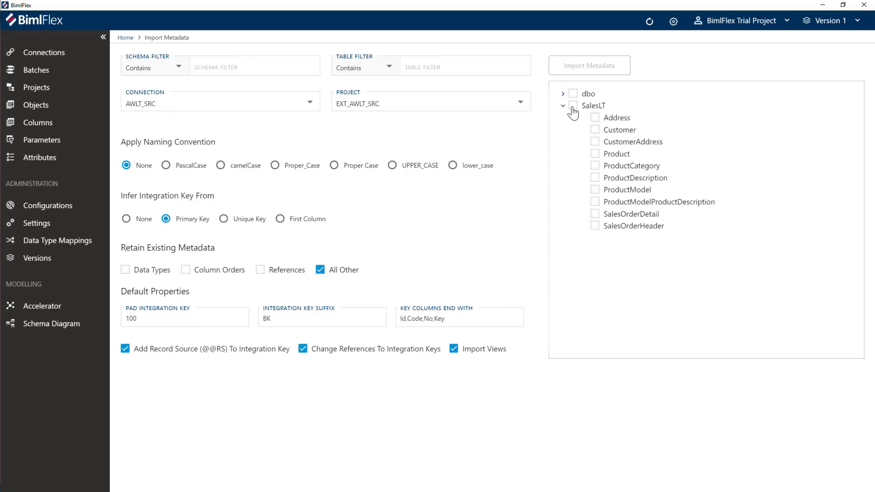
left_click(573, 105)
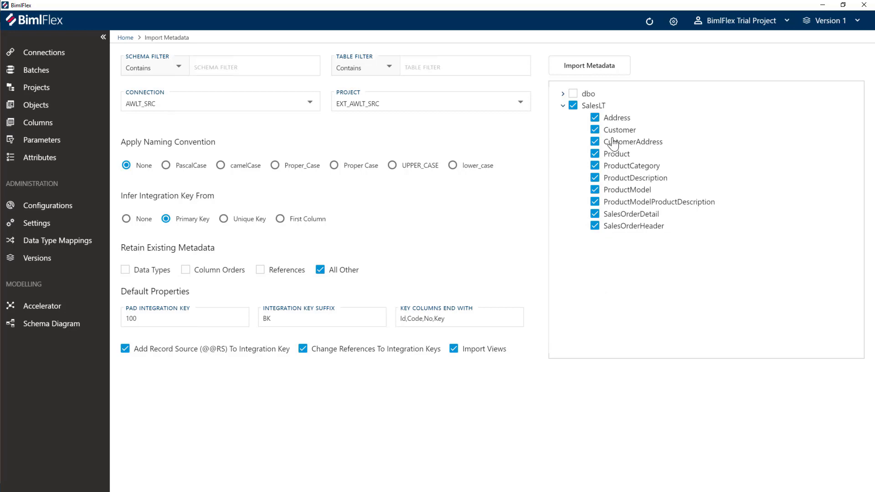
left_click(586, 71)
Step: Check the objects imported under AWLT_SRC and examine the columns of SalesLT.Product
left_click(60, 58)
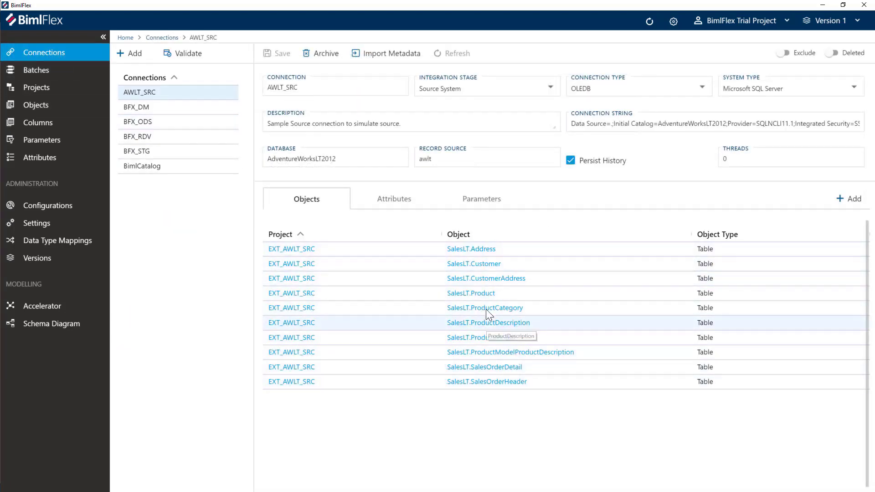
left_click(483, 293)
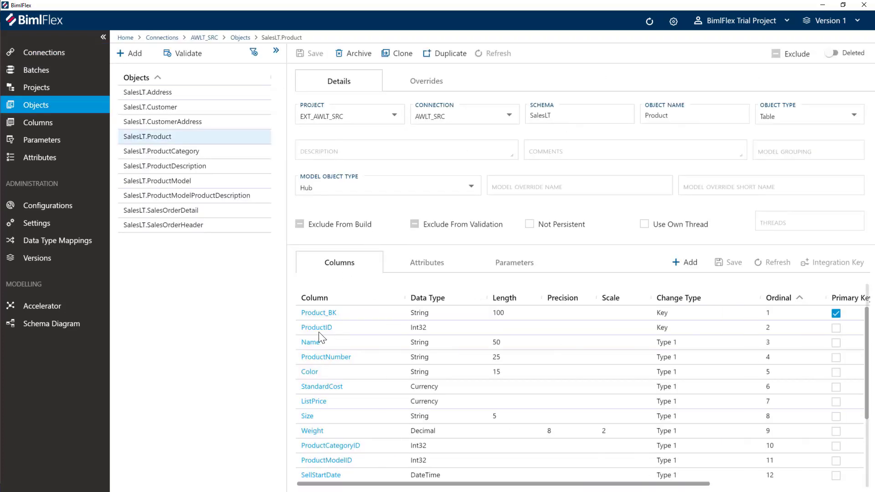
scroll(519, 372, "down", 2)
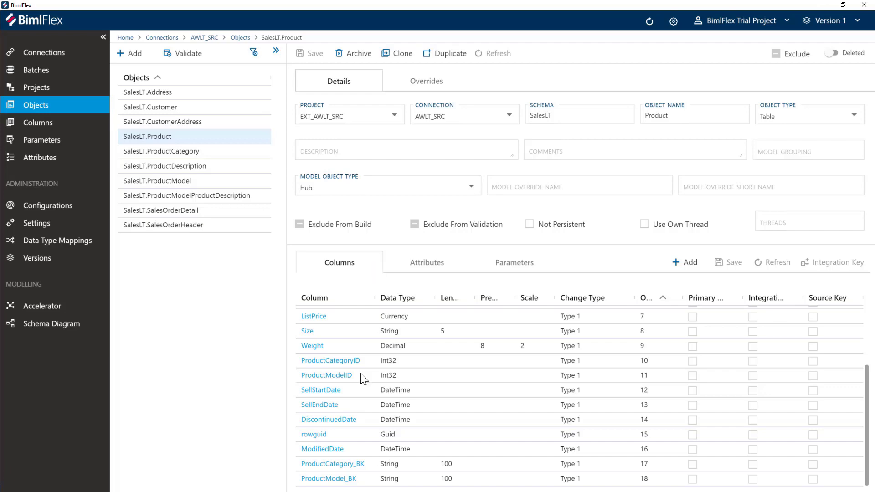
Step: Review the snapshots available for loading sample metadata, without loading any
left_click(48, 22)
left_click(560, 380)
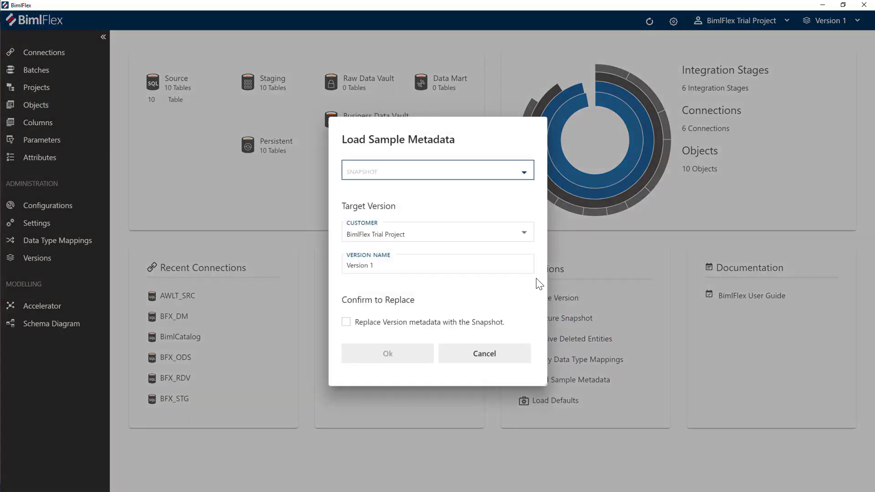
left_click(451, 179)
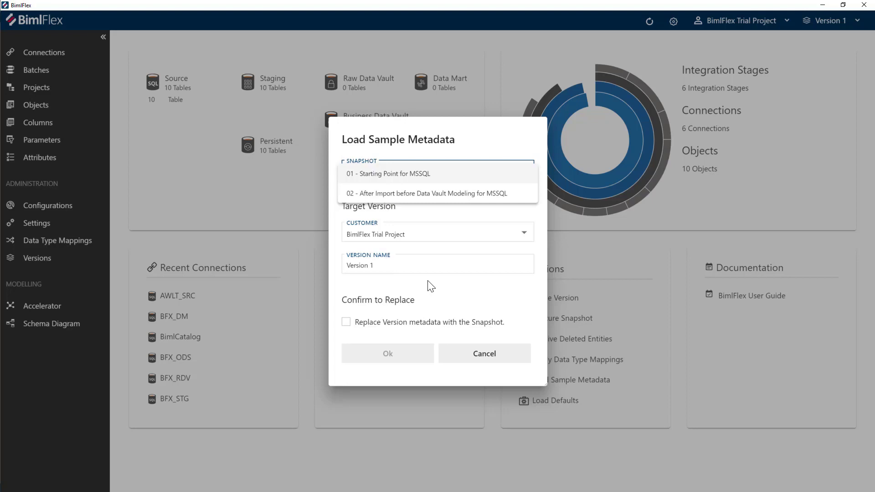
left_click(487, 354)
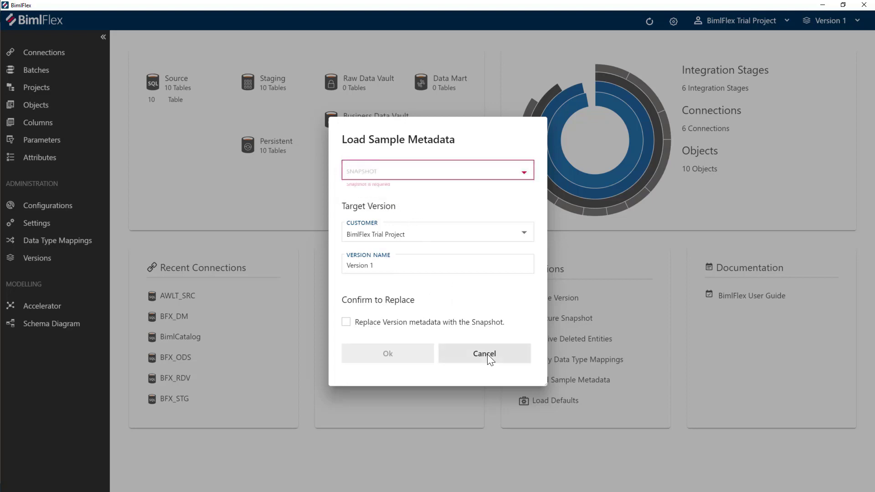
left_click(486, 354)
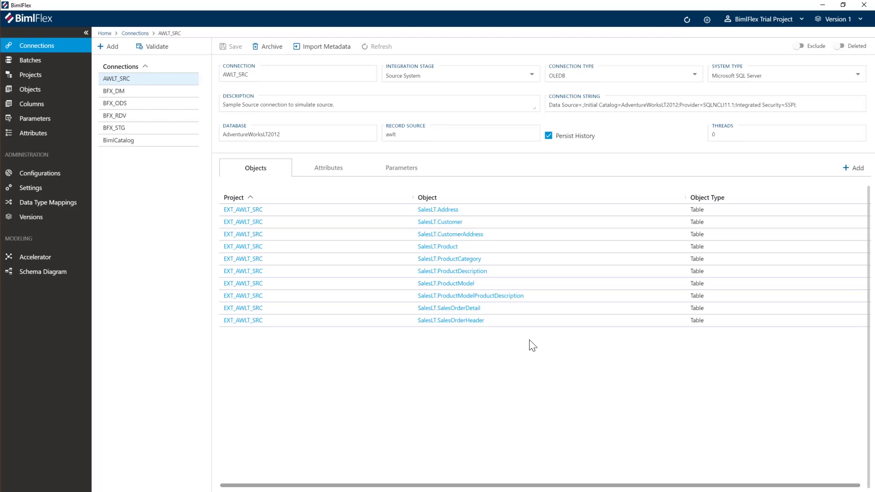
Step: Override the data type mapping of the CatalogDescription column in SalesLT.ProductModel with String(MAX) and save the column
left_click(458, 285)
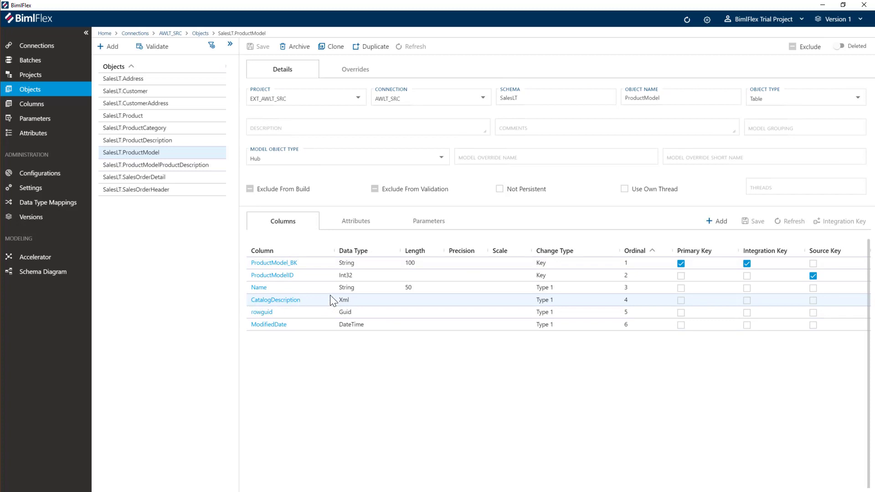
left_click(292, 300)
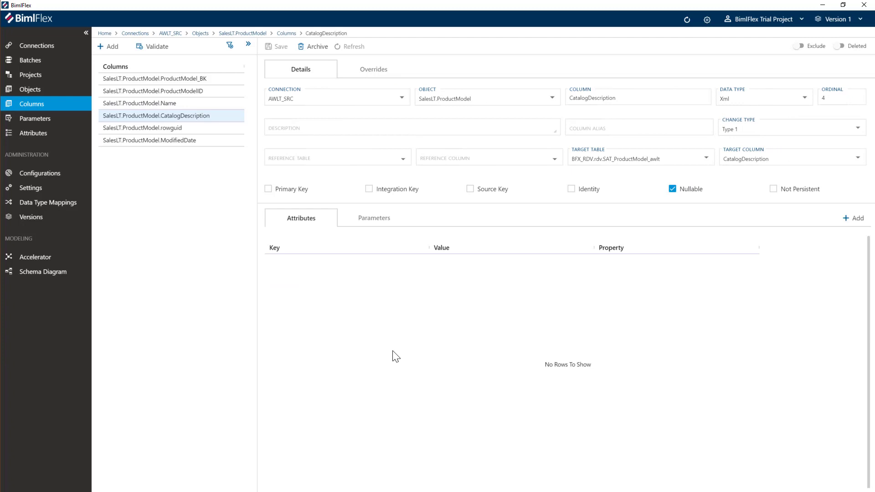
left_click(366, 79)
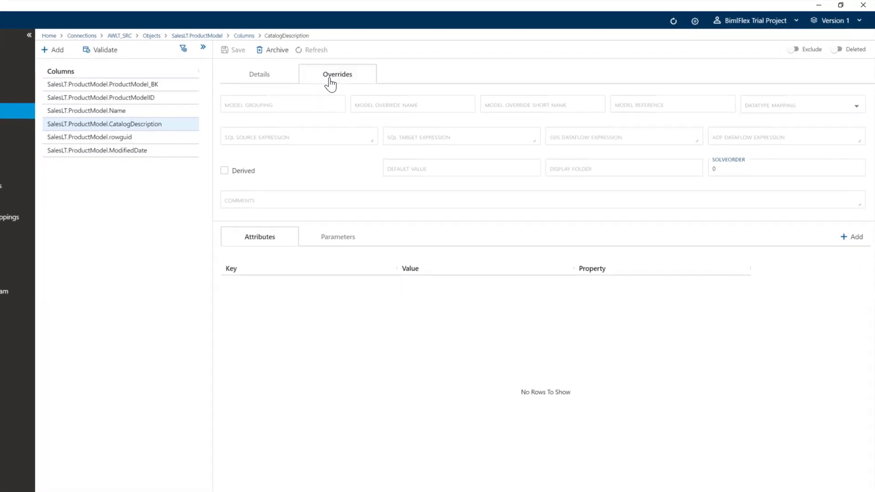
left_click(820, 146)
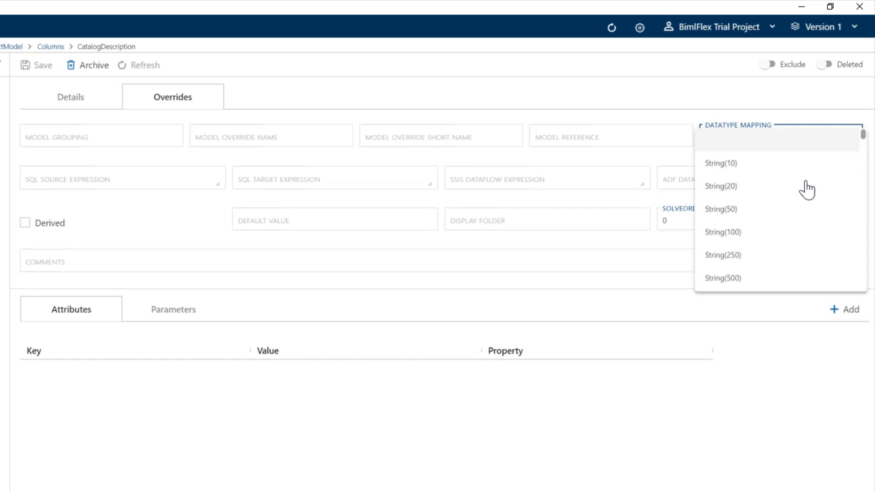
scroll(804, 188, "down", 3)
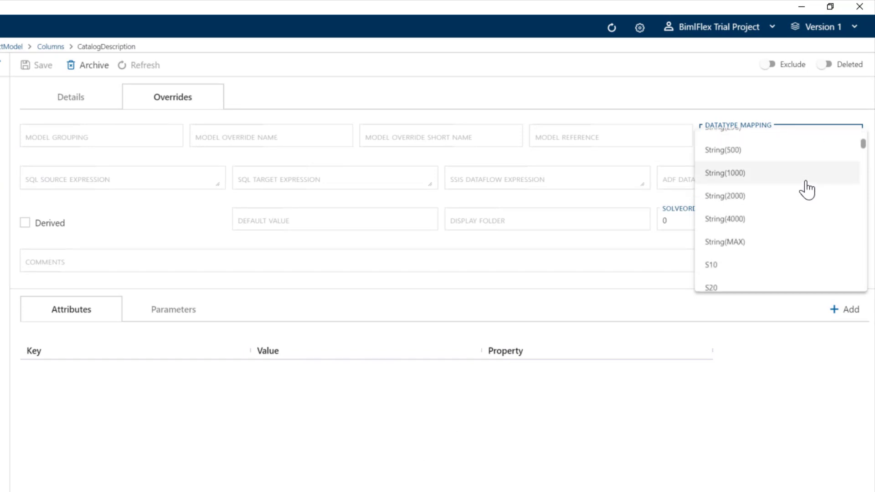
left_click(744, 248)
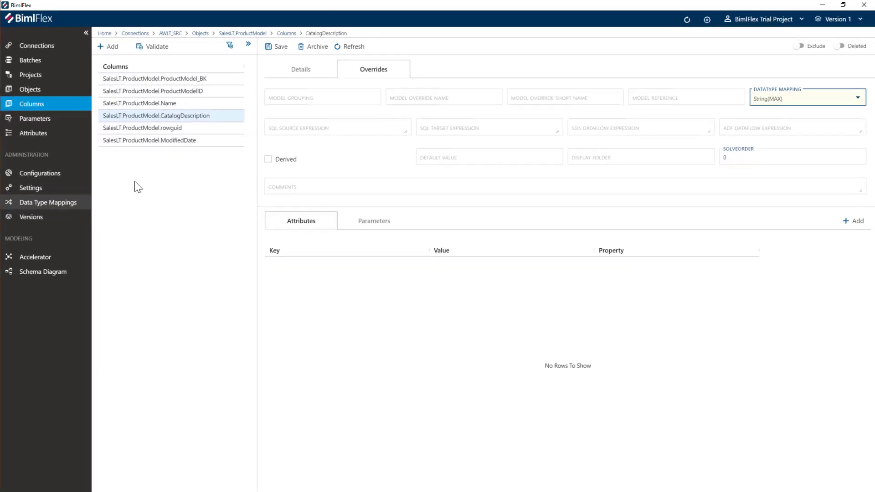
left_click(276, 46)
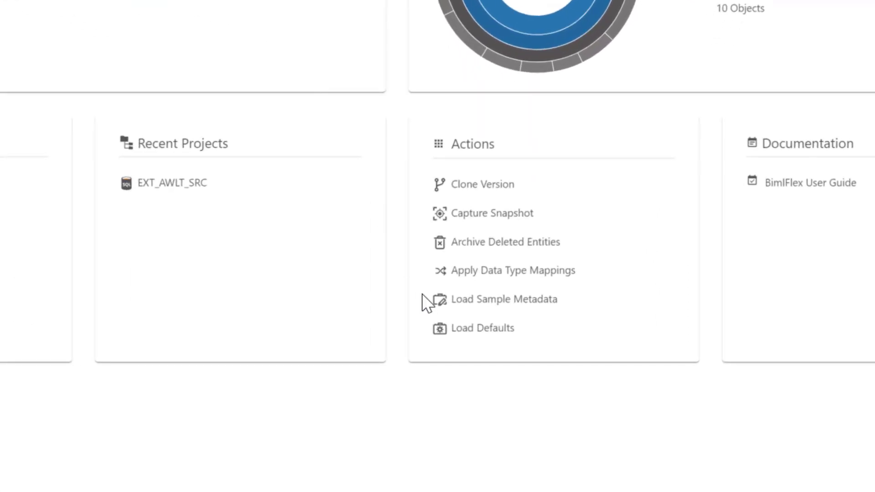
Step: Load the sample snapshot "02 - After Import before Data Vault Modeling for MSSQL", replacing the metadata of Version 1
left_click(516, 301)
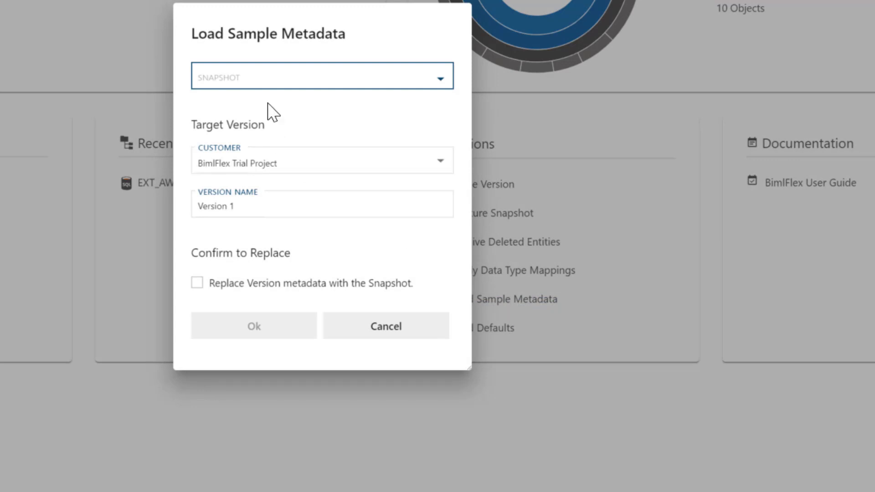
left_click(274, 81)
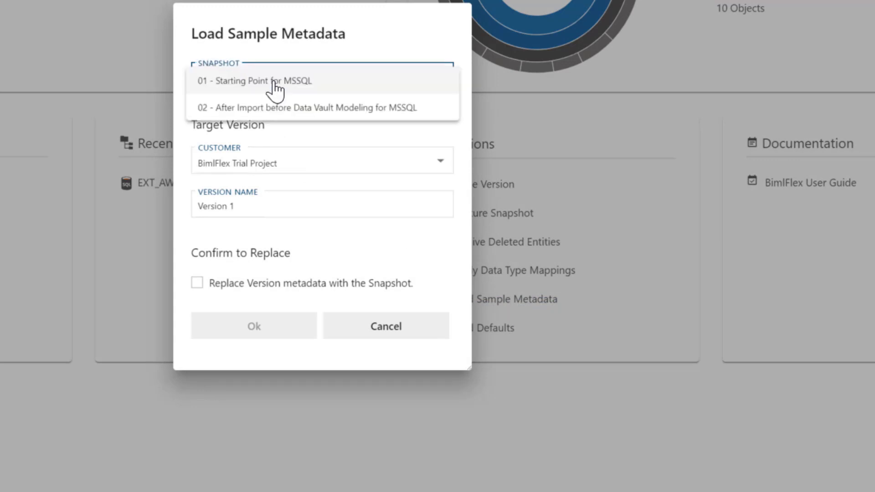
left_click(224, 109)
left_click(197, 286)
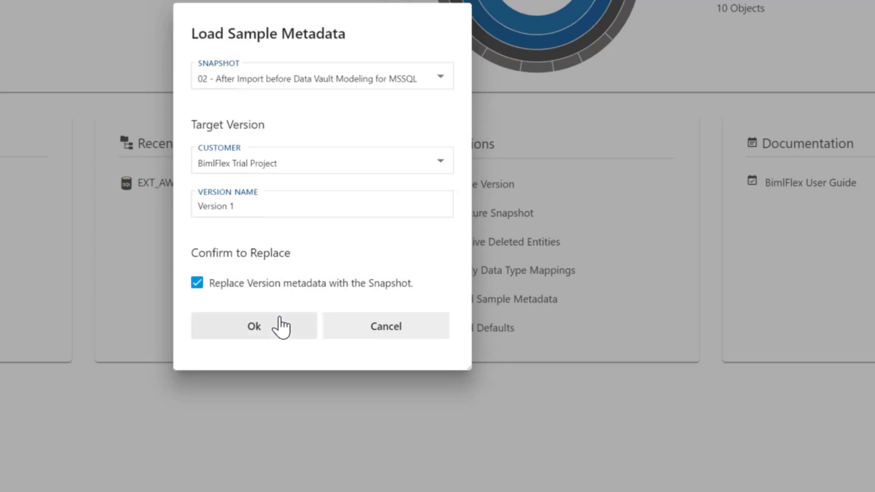
left_click(255, 327)
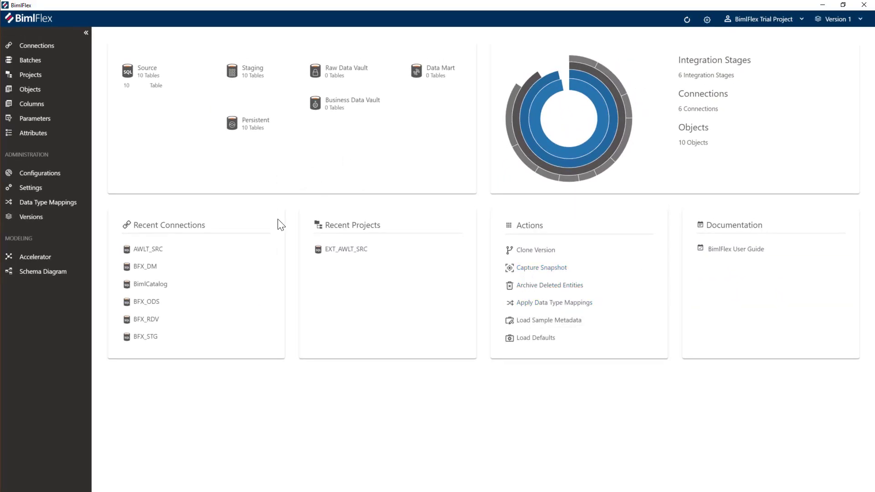
Step: Filter the settings by "hash" and review HashAlgorithm, HashBinary, UseSqlCompatibleRowHash and UseSqlCompatibleHash
left_click(38, 188)
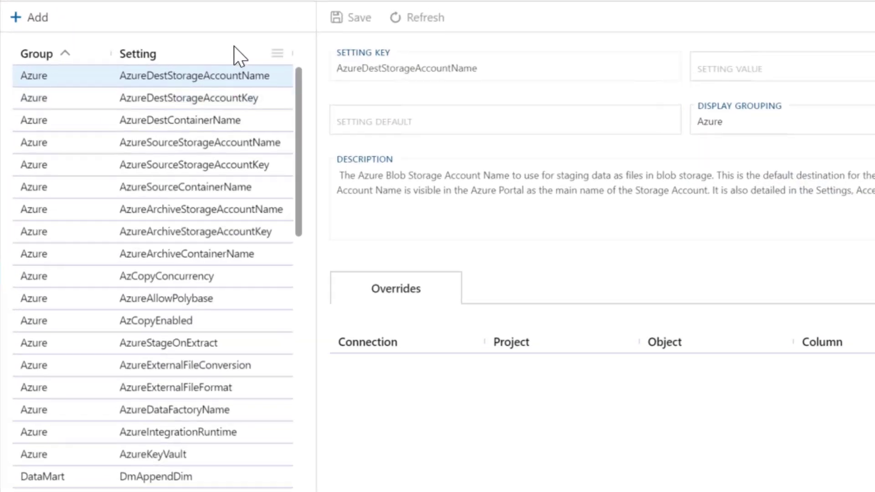
left_click(285, 77)
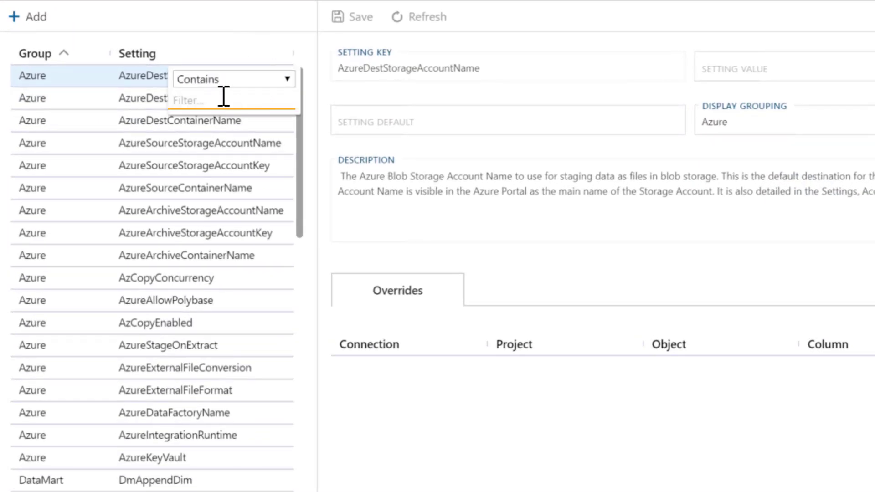
type("hash")
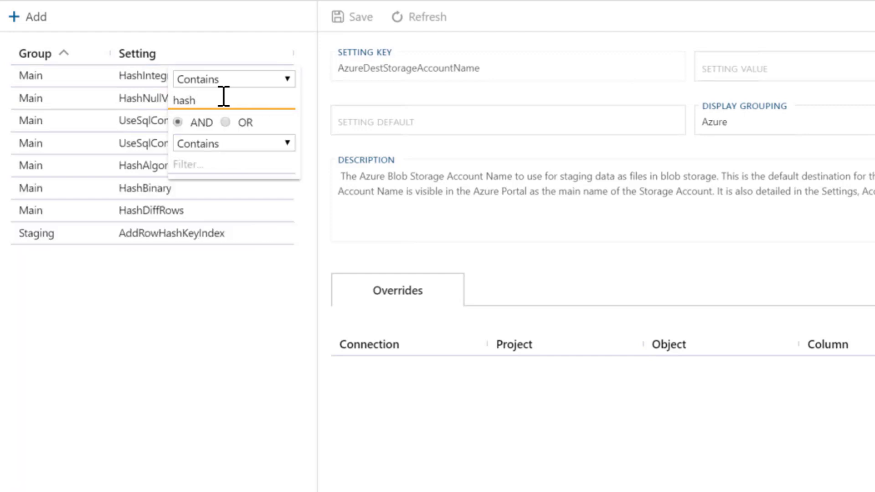
left_click(178, 330)
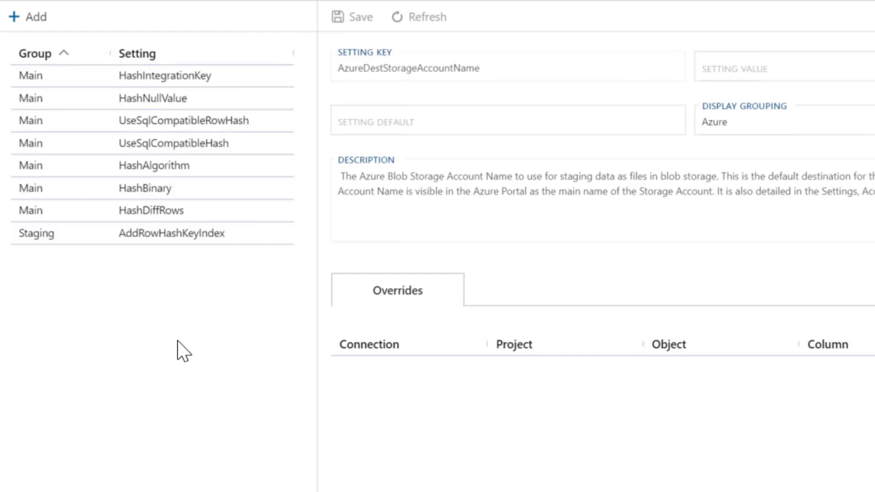
left_click(173, 172)
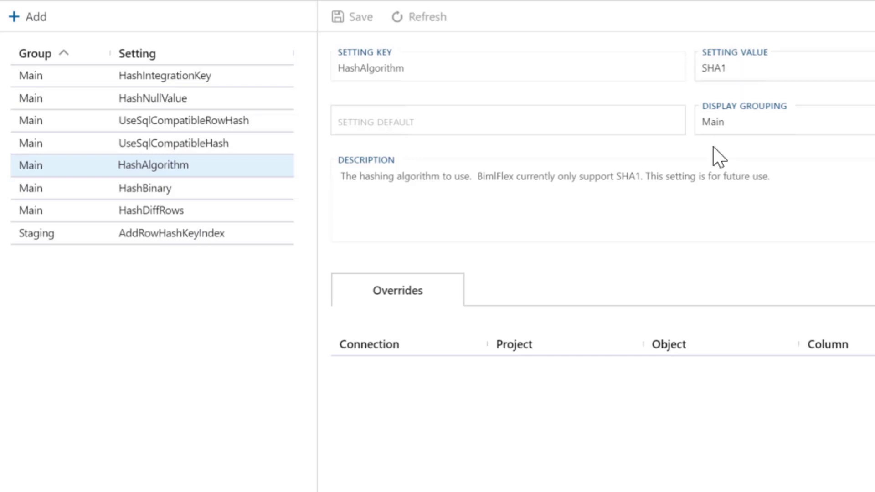
left_click(168, 194)
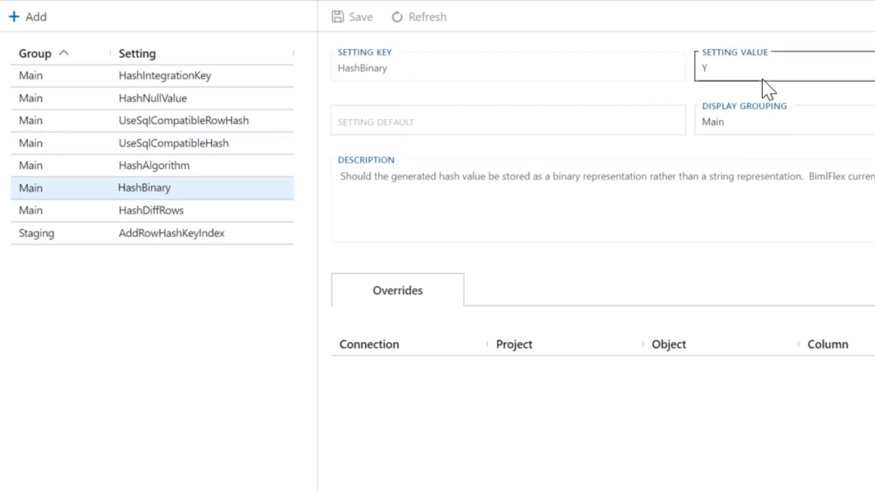
left_click(179, 122)
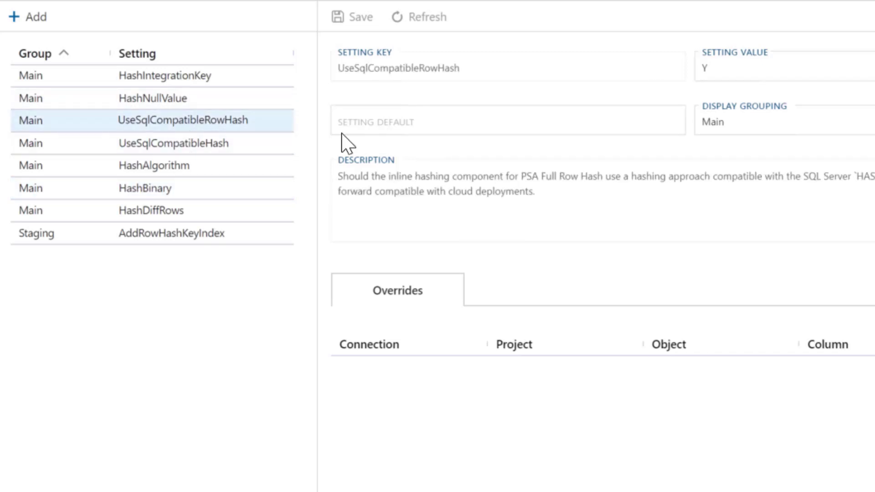
left_click(185, 152)
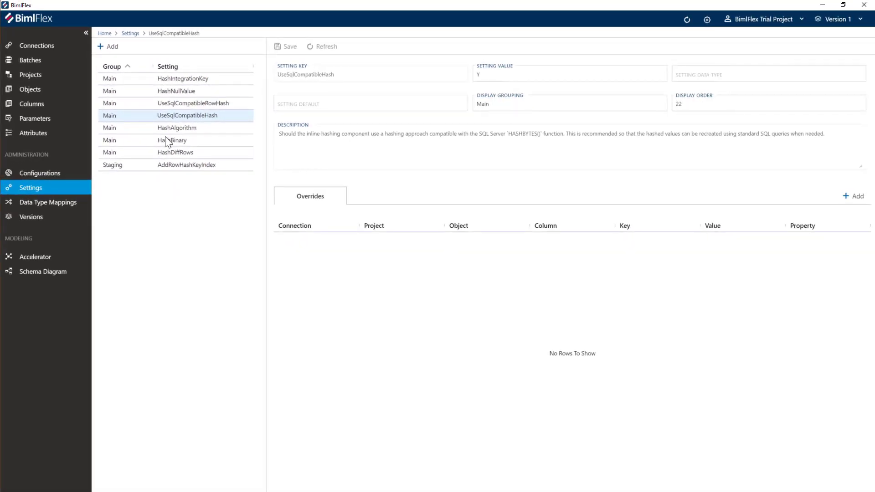
Step: Filter the settings by "link" and review the value of DvAccelerateLinkSatellite
left_click(245, 67)
double_click(196, 92)
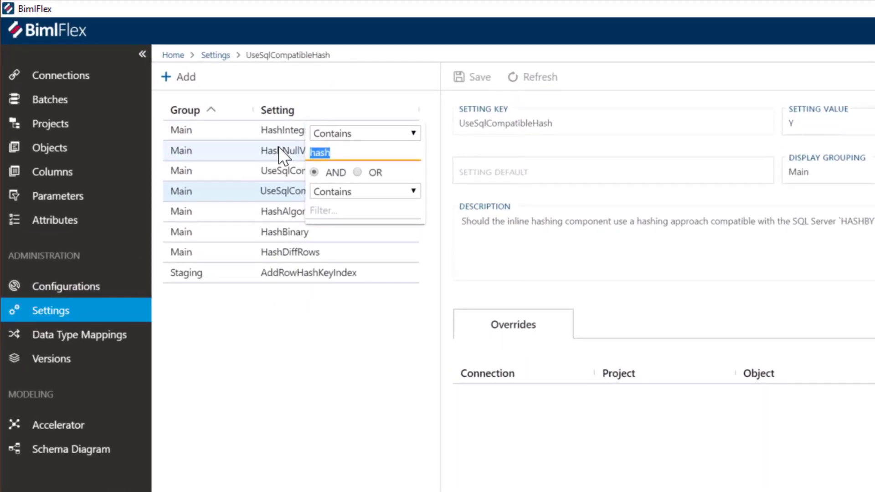
type("link")
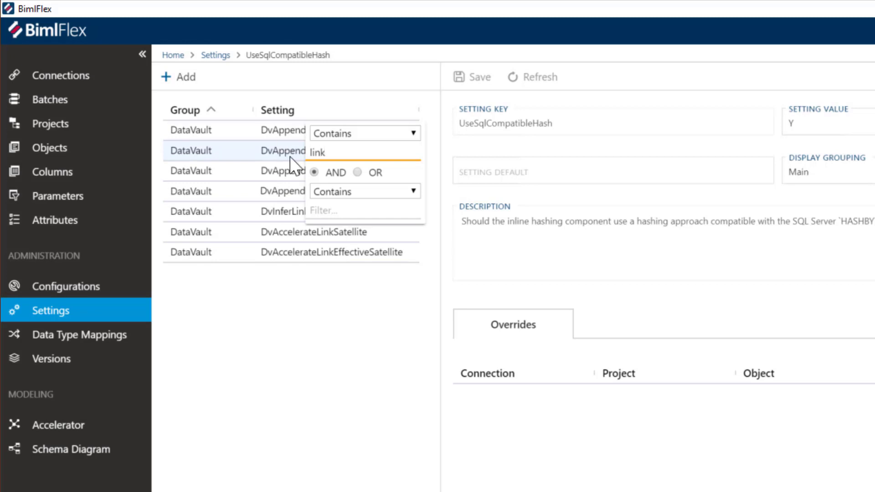
left_click(325, 306)
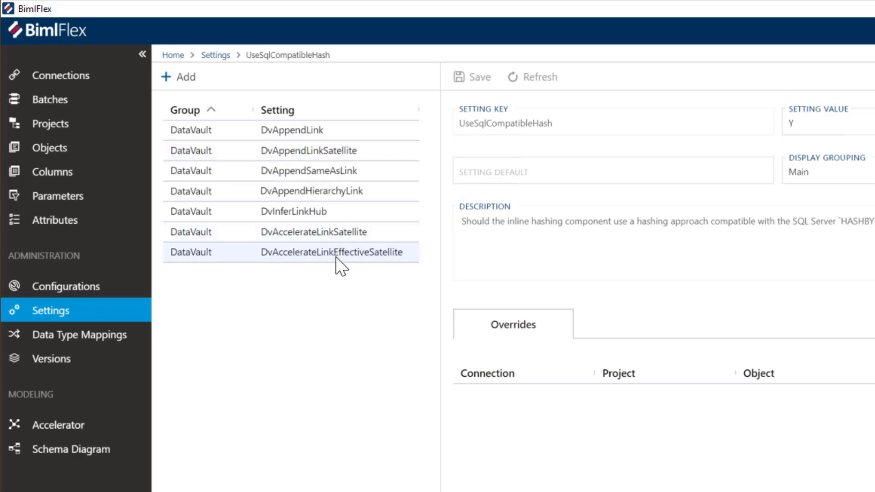
left_click(336, 235)
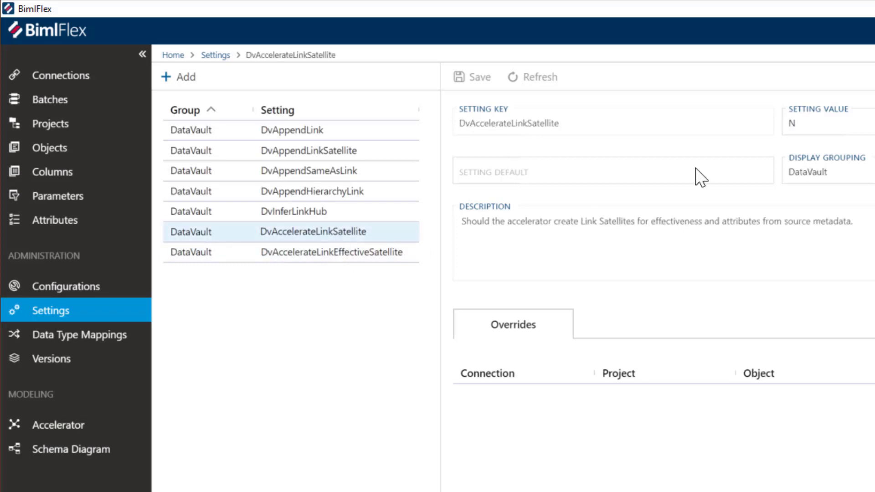
left_click(791, 127)
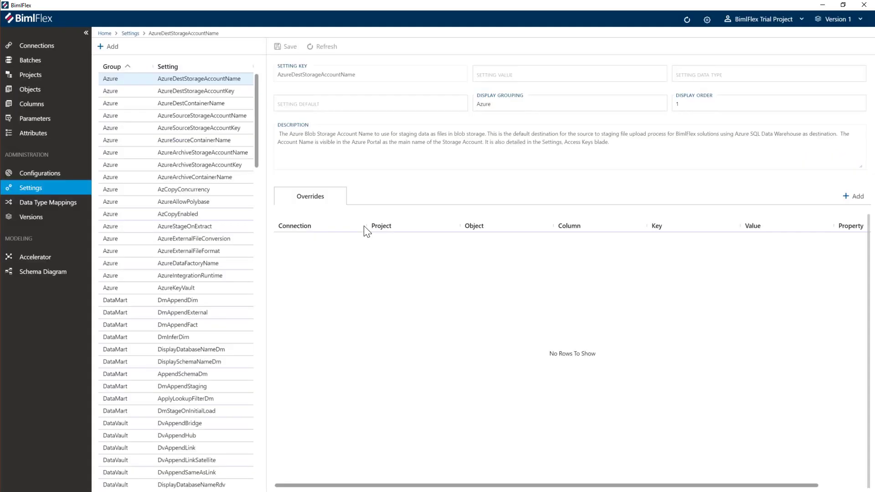
Step: Filter the settings by "infer", set the value of DvInferLinkHub to N and save it
left_click(249, 97)
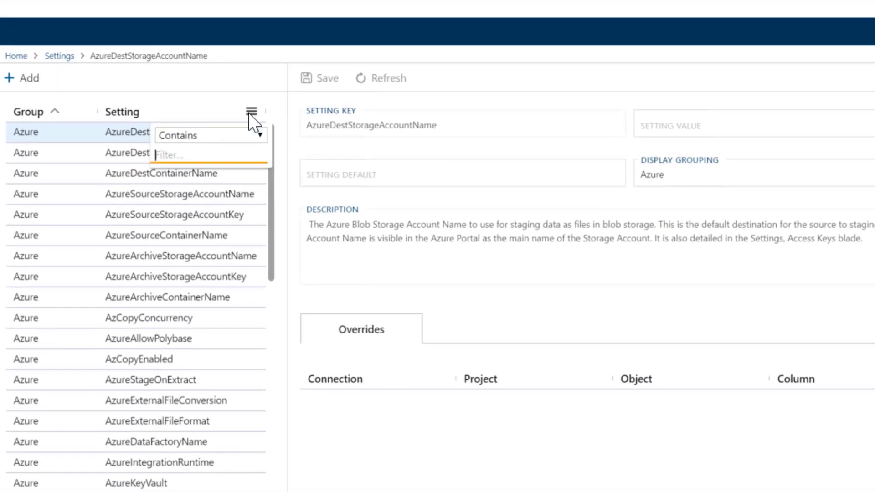
left_click(196, 129)
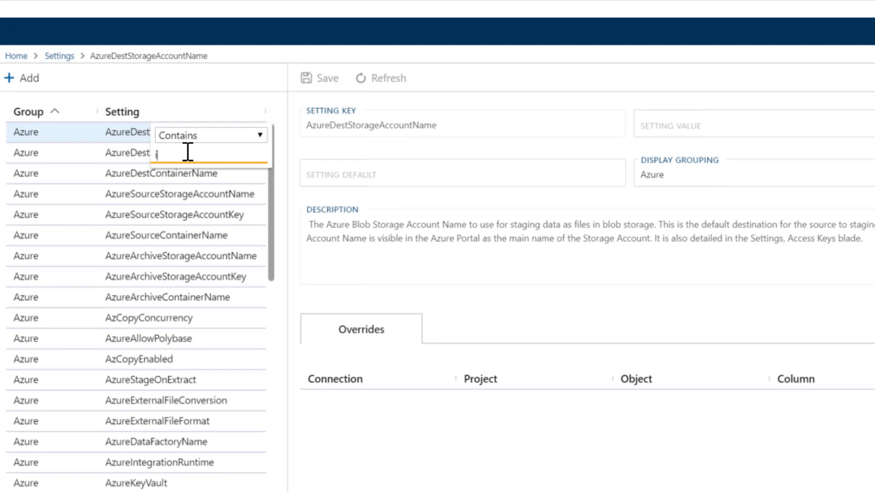
type("infer")
left_click(109, 217)
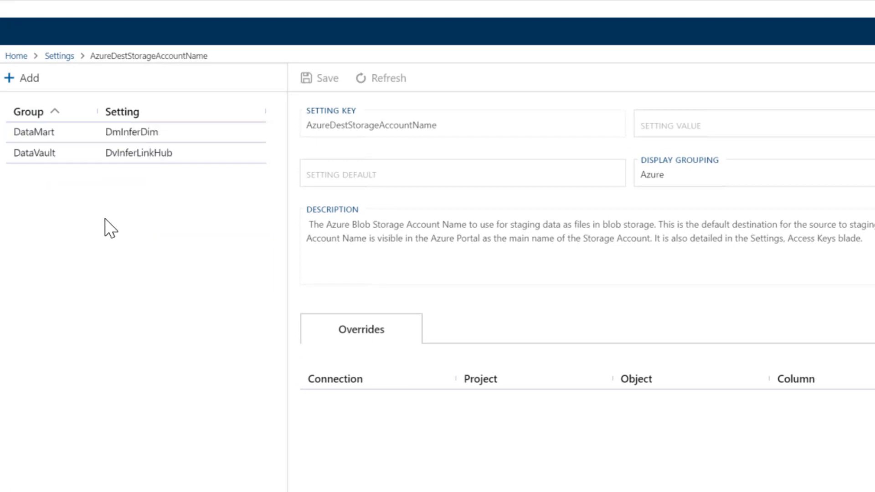
left_click(137, 152)
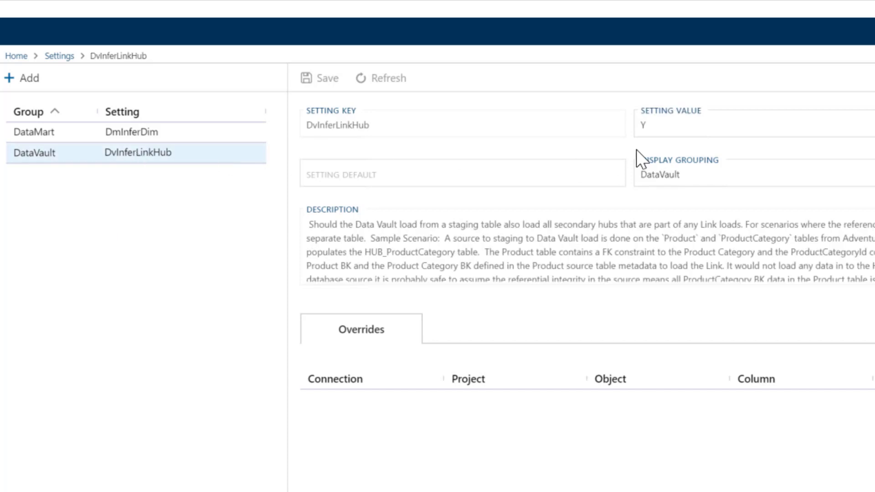
left_click(661, 129)
double_click(661, 129)
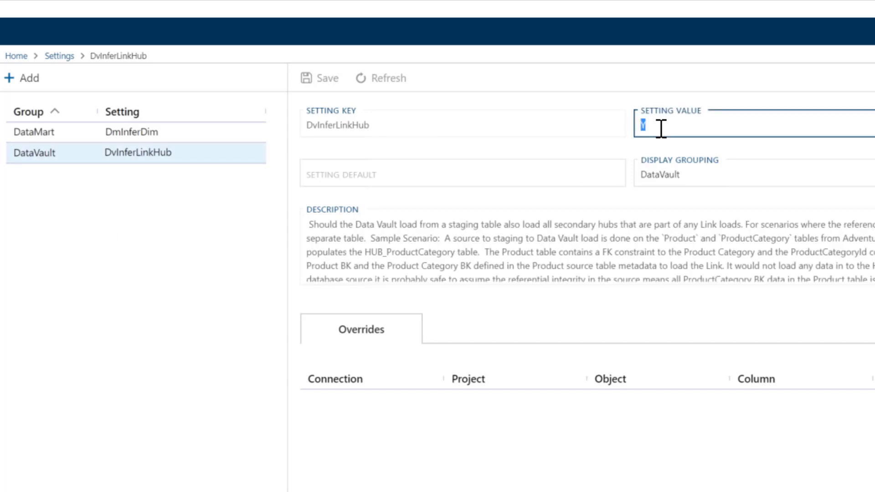
type("N")
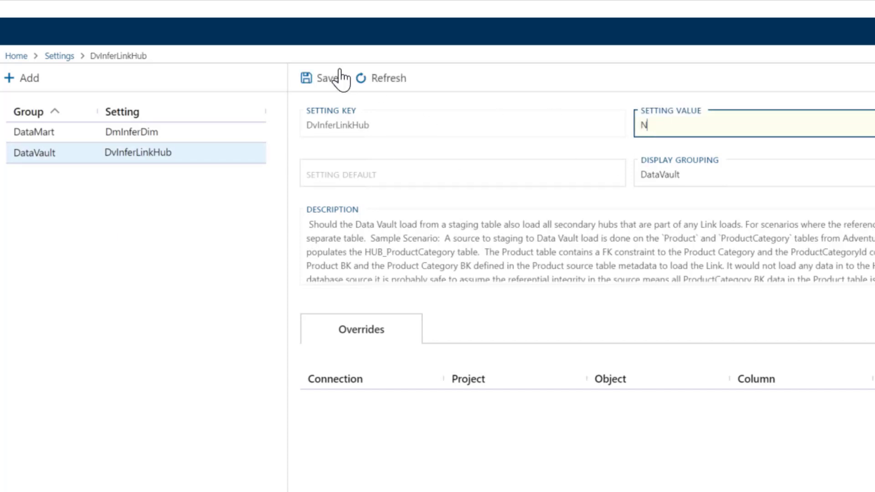
left_click(324, 81)
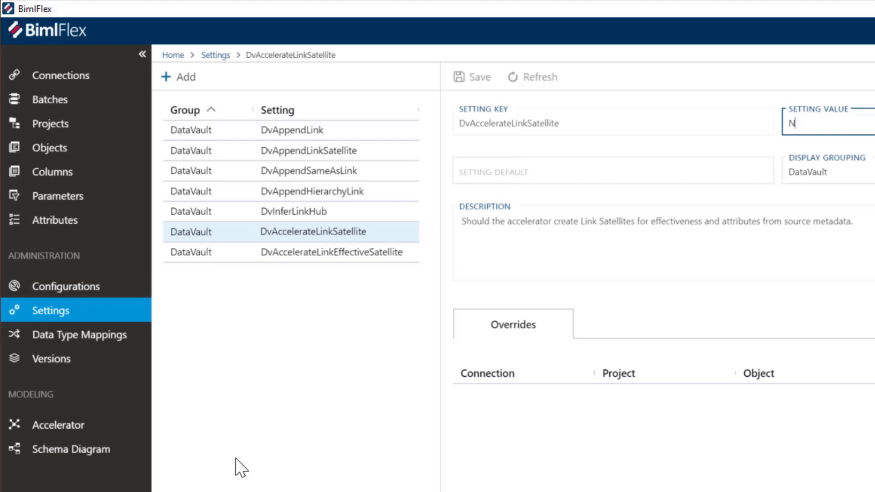
Step: Preview the accelerated Data Vault model of SalesLT.SalesOrderHeader, refresh its diagram layout and hide the source diagram
left_click(54, 425)
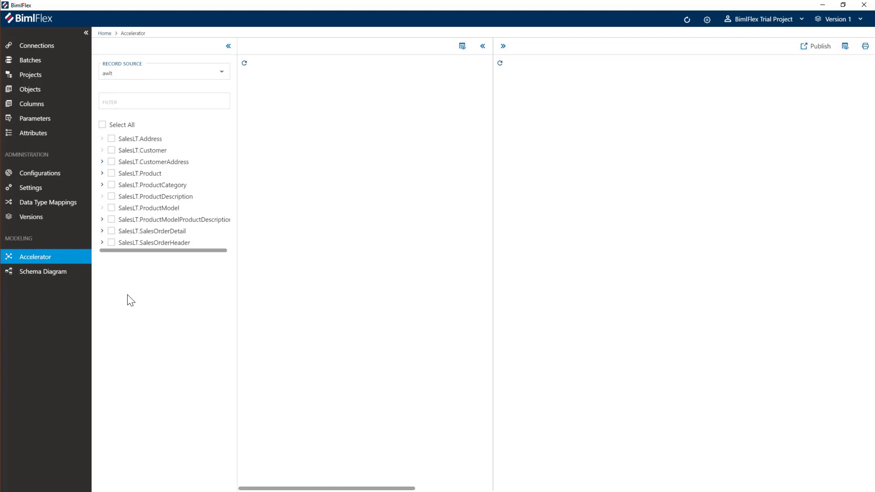
left_click(111, 244)
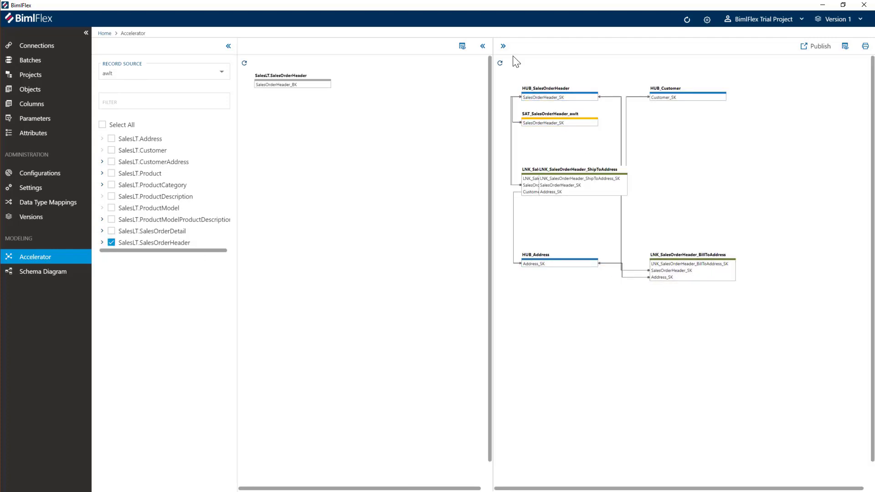
left_click(500, 63)
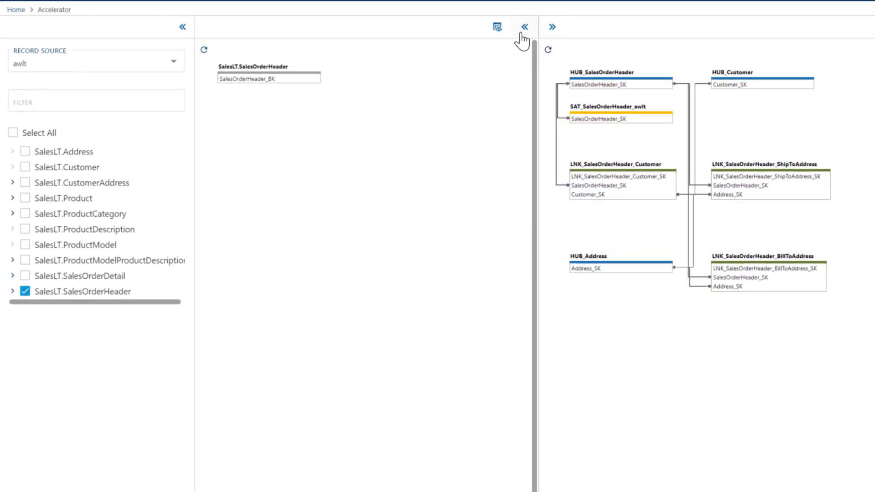
left_click(521, 33)
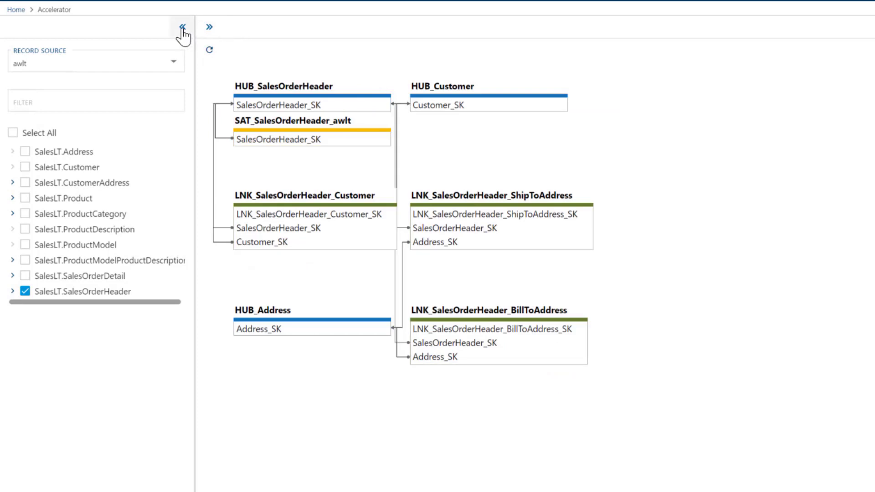
Step: Show the source diagram again beside the Data Vault model and refresh the model's layout
left_click(209, 28)
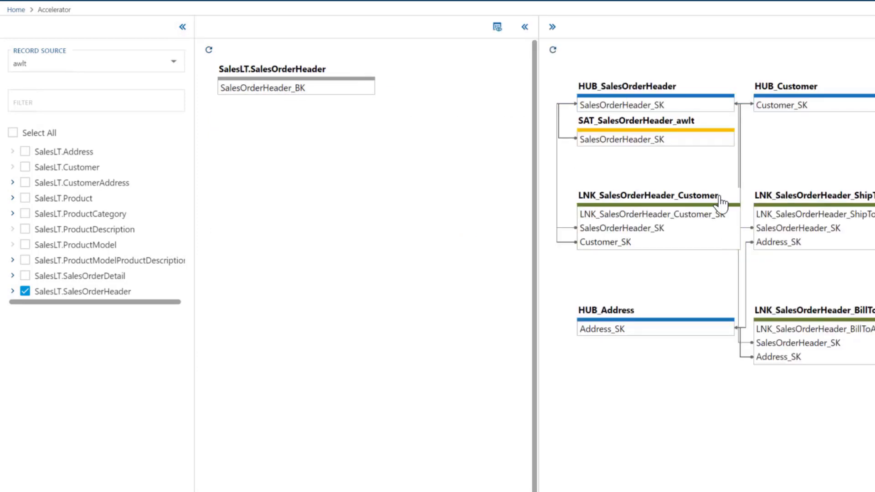
left_click(554, 51)
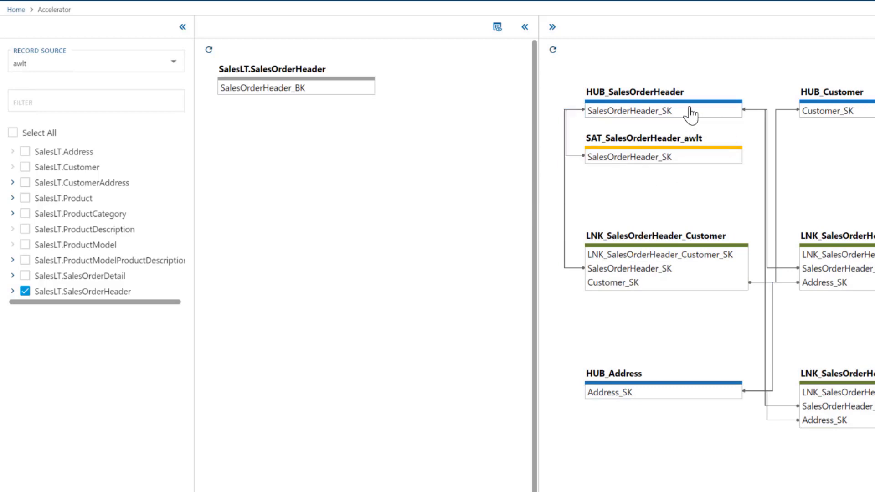
mouse_move(674, 103)
Step: Set the model override name of the SalesLT.SalesOrderHeader source table to SalesOrder, save it and refresh the Data Vault layout
left_click(368, 69)
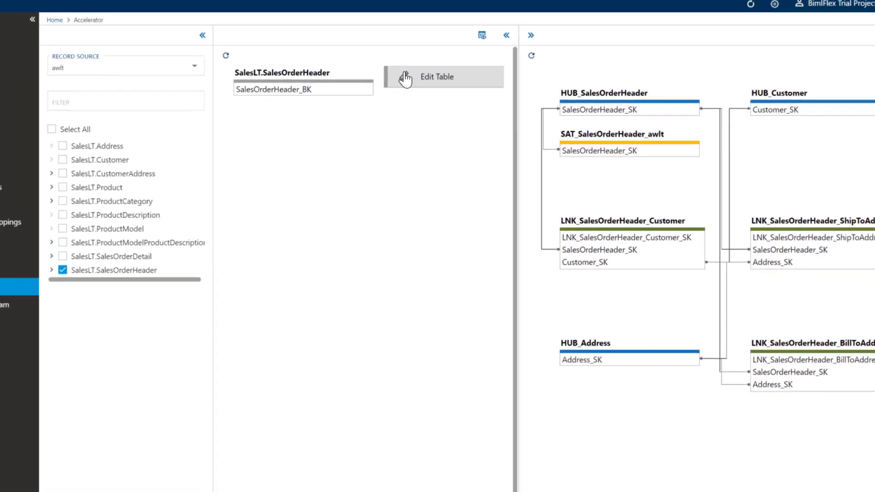
left_click(406, 78)
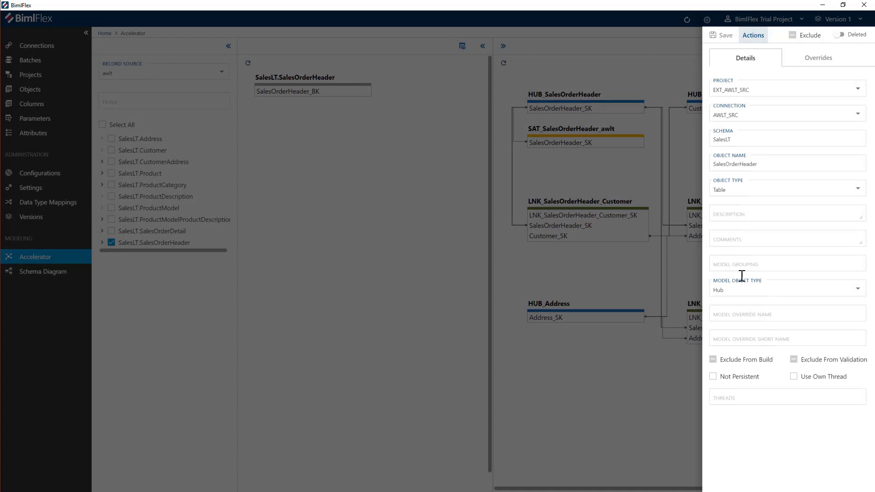
left_click(741, 316)
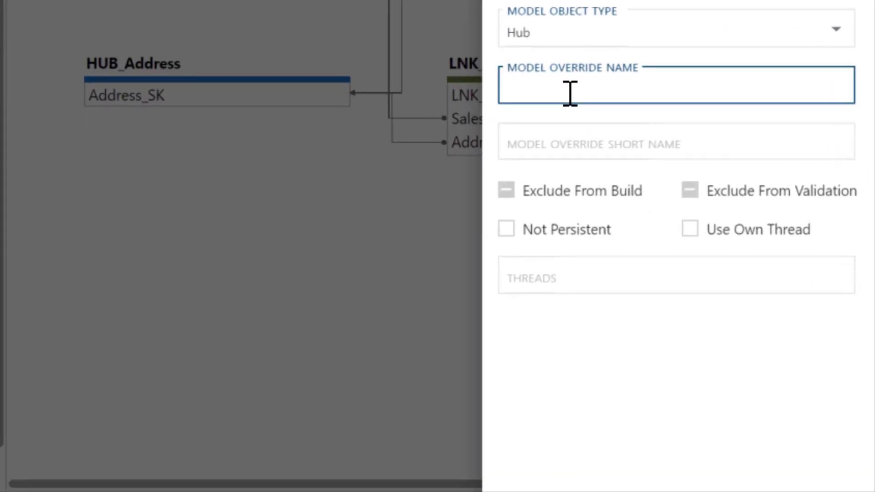
type("SalesOrd")
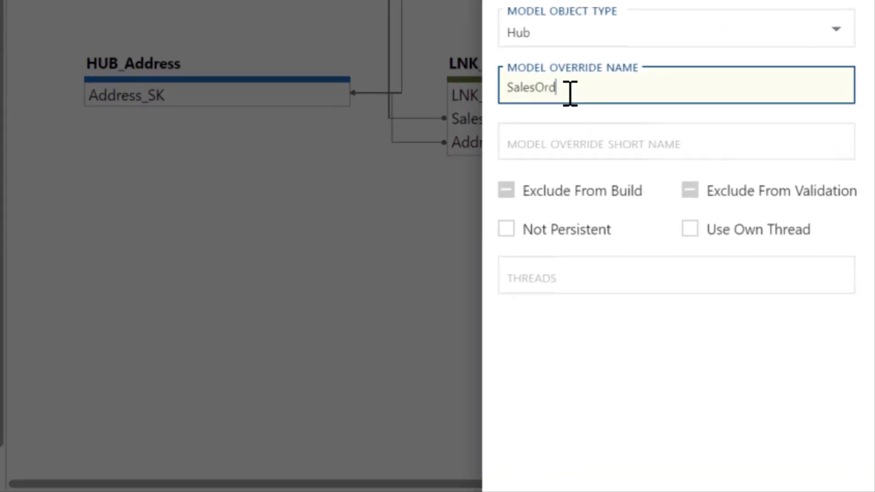
type("er")
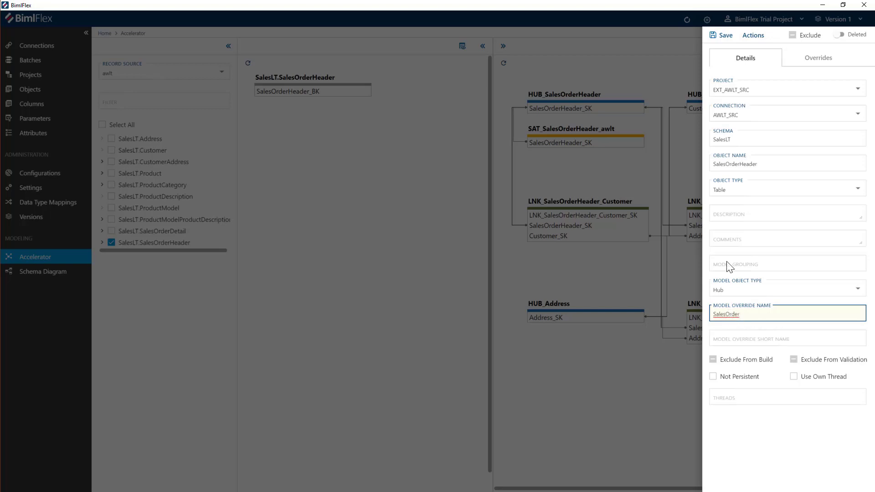
left_click(725, 36)
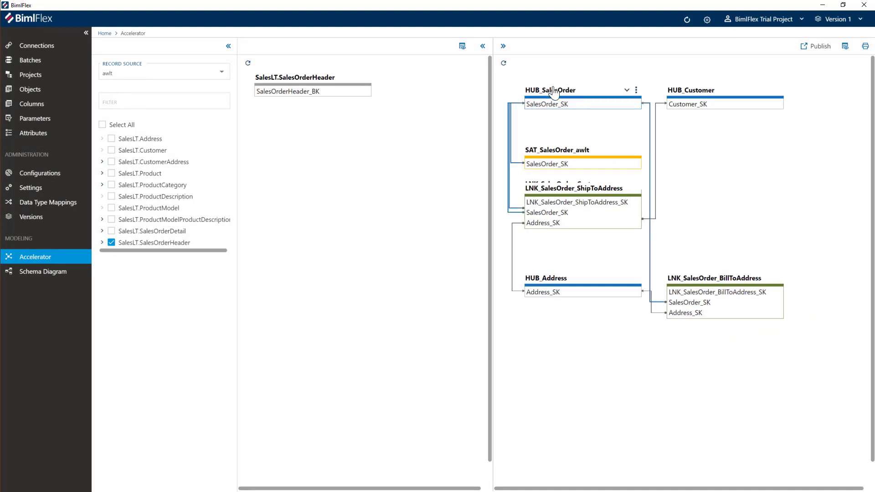
left_click(504, 63)
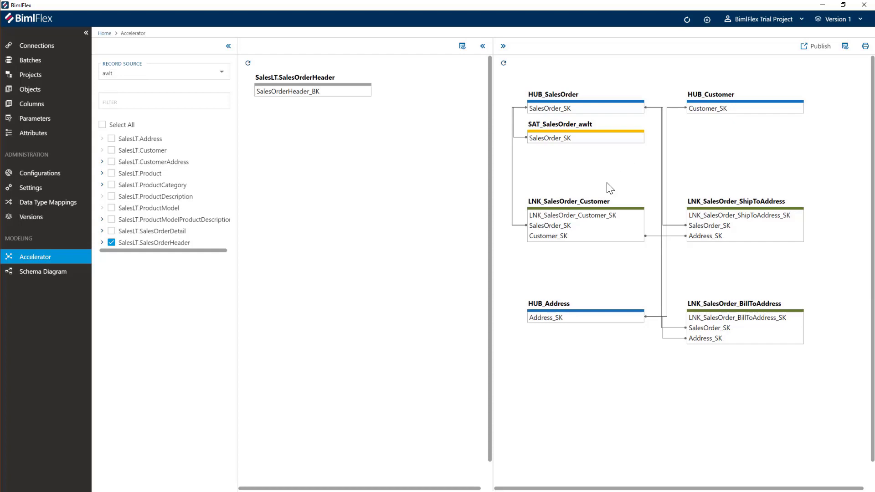
Step: Join LNK_SalesOrder_ShipToAddress onto LNK_SalesOrder_Customer as a unit of work named SalesOrder and refresh the layout
mouse_move(693, 314)
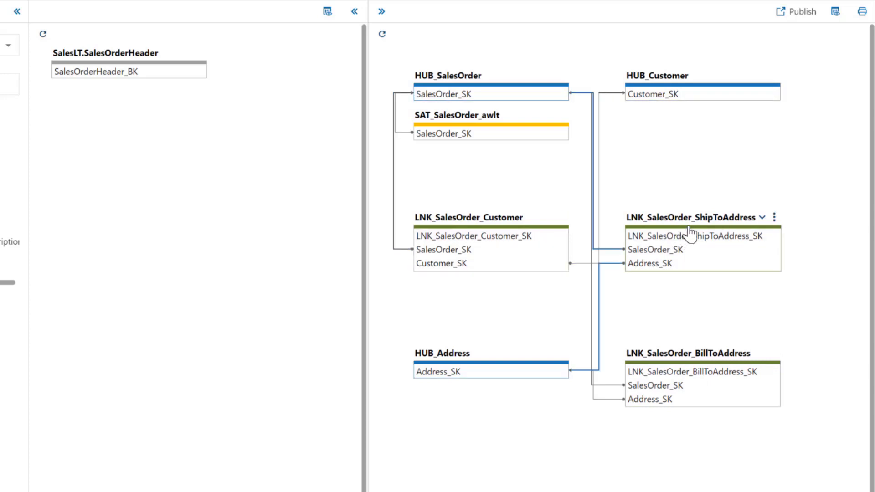
left_click_drag(691, 234, 474, 228)
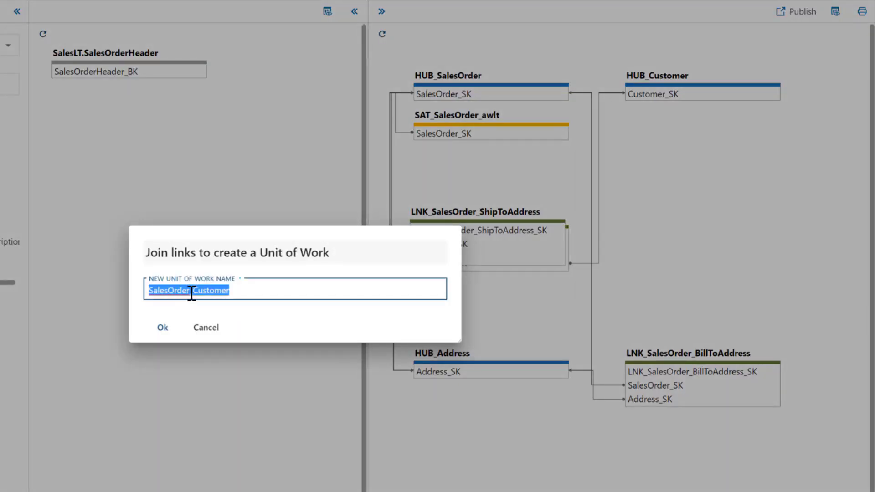
left_click_drag(191, 294, 300, 309)
key("BackSpace")
left_click(160, 330)
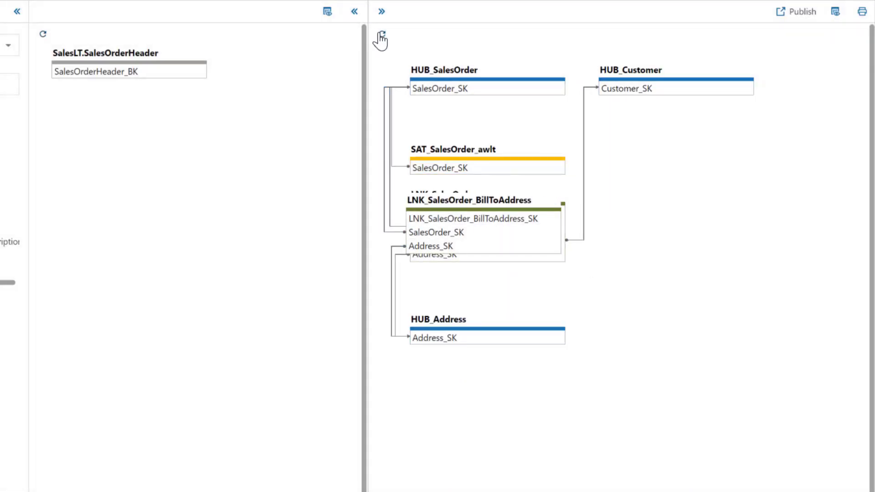
left_click(381, 35)
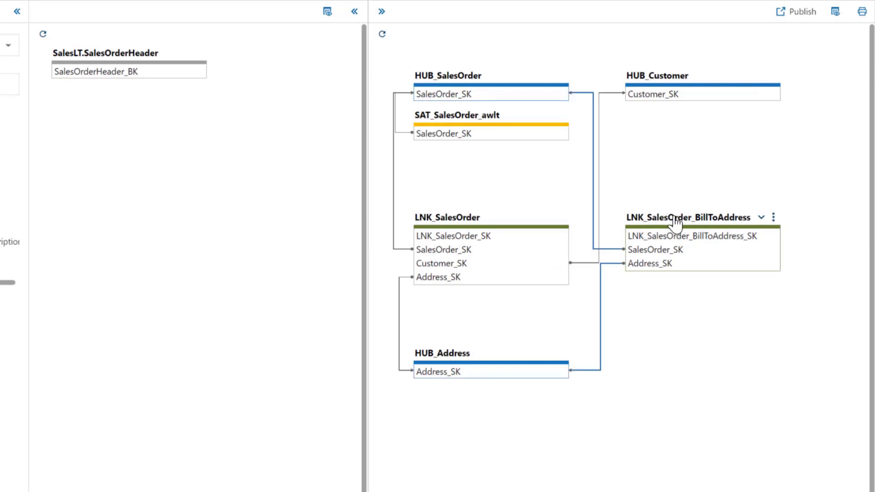
Step: Join LNK_SalesOrder_BillToAddress onto LNK_SalesOrder, keeping the unit of work name SalesOrder, and refresh the layout
left_click_drag(675, 224, 501, 228)
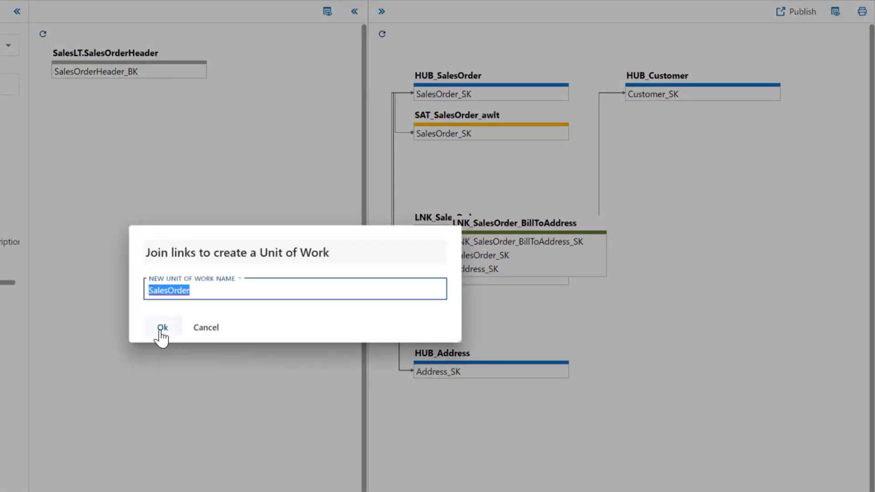
left_click(161, 332)
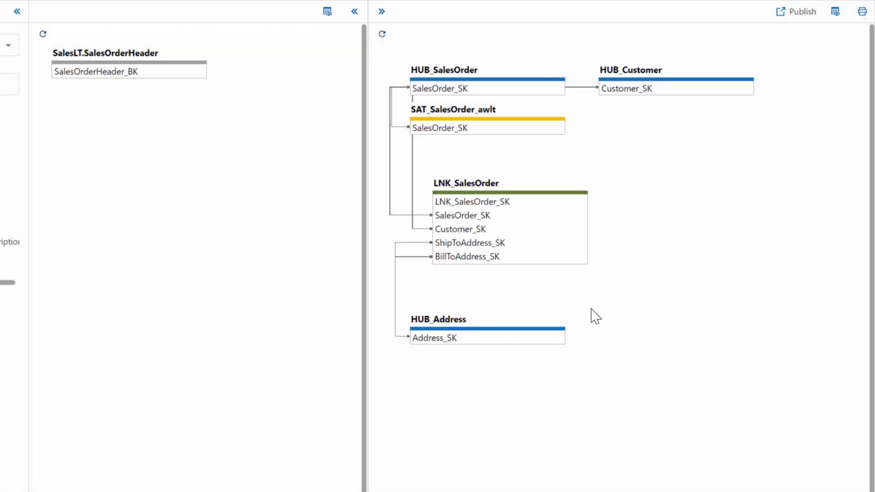
left_click(382, 34)
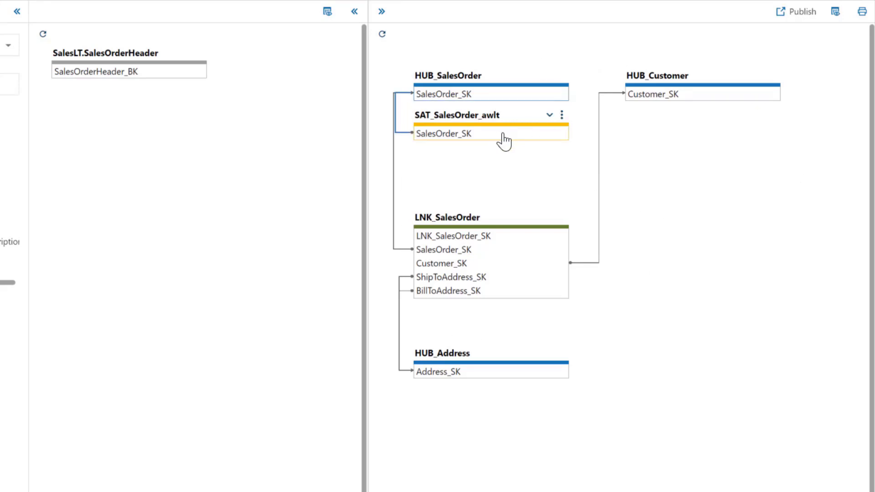
Step: Split BillToAddress_SK out of LNK_SalesOrder into its own link and refresh the layout
left_click(462, 290)
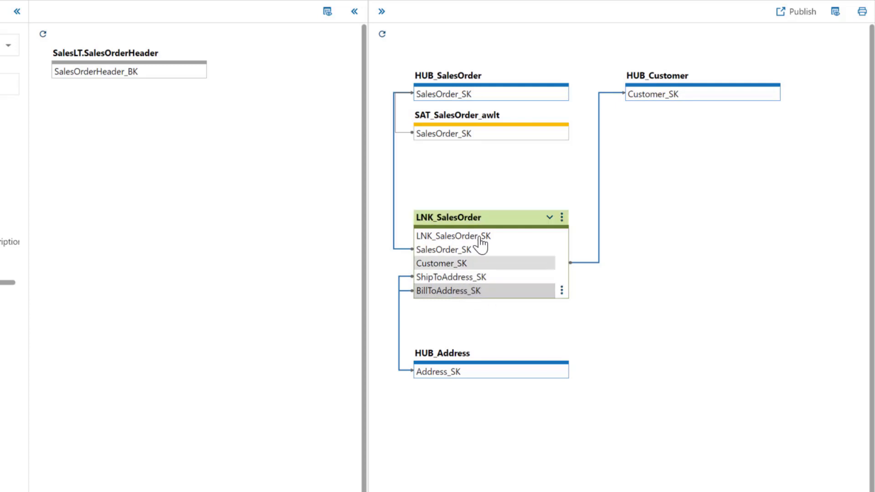
left_click(561, 292)
left_click(636, 300)
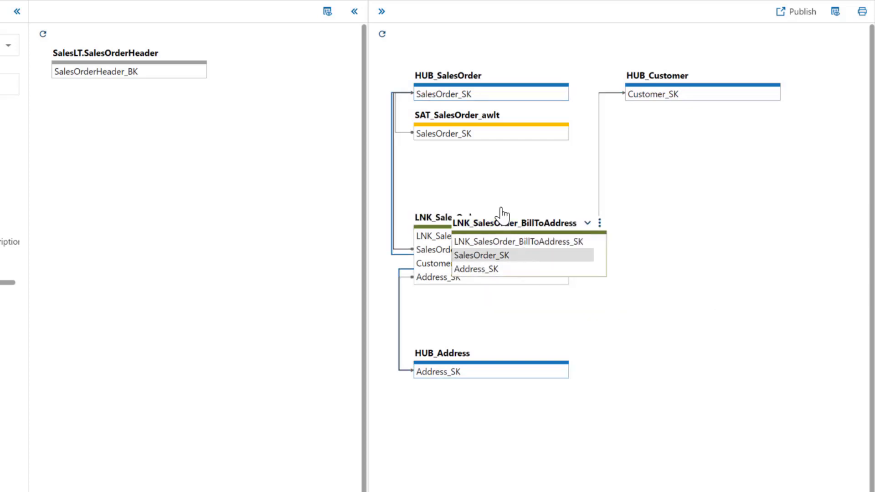
left_click(387, 36)
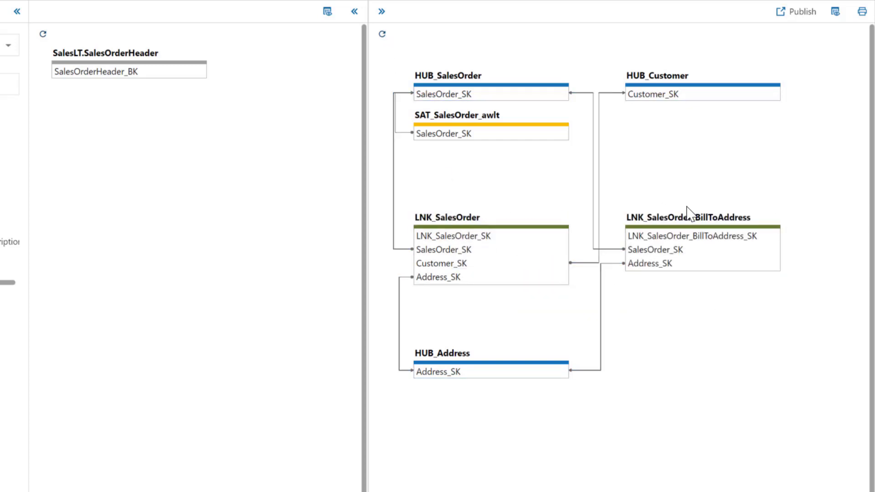
Step: Merge the separate LNK_SalesOrder_BillToAddress link back into LNK_SalesOrder under the unit of work name SalesOrder
mouse_move(704, 234)
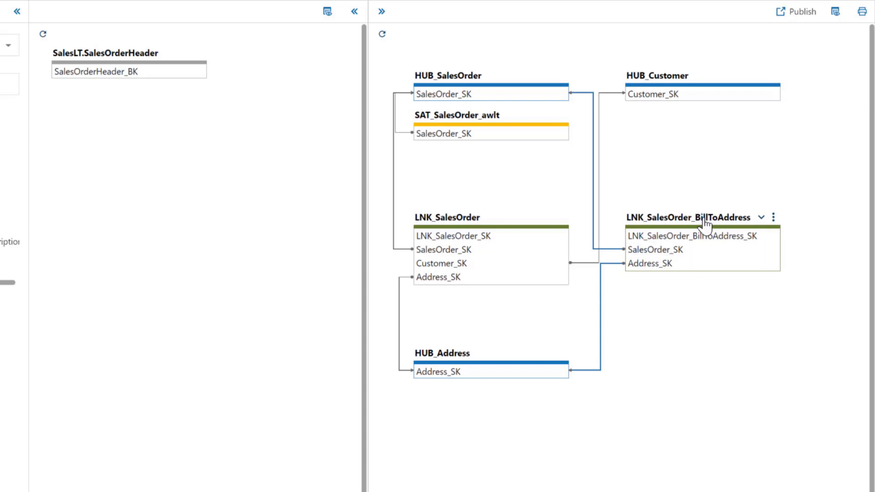
left_click_drag(697, 237, 499, 232)
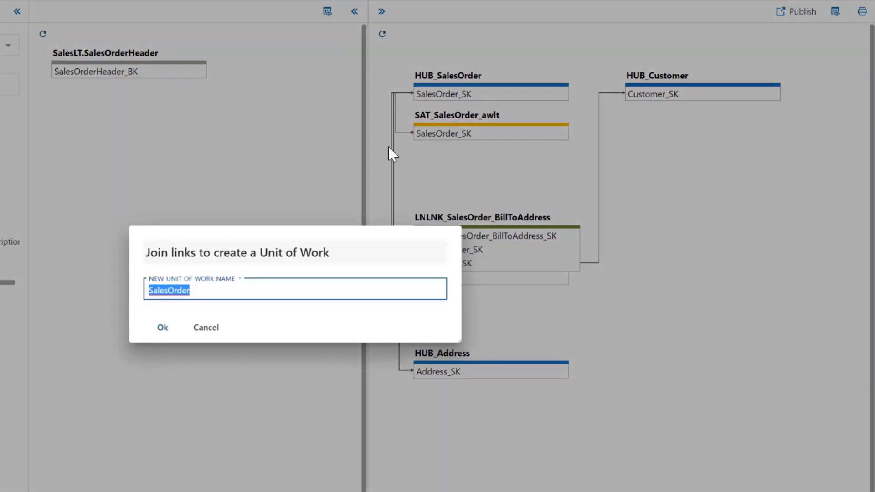
left_click(150, 327)
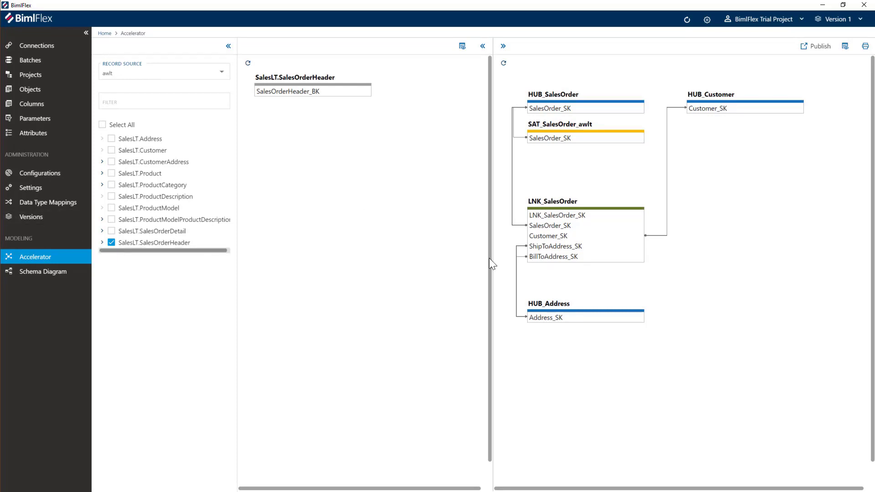
Step: Replace SalesLT.SalesOrderHeader with SalesLT.SalesOrderDetail in the preview, and save SalesOrderLine as the table's model override name
left_click(111, 242)
left_click(111, 231)
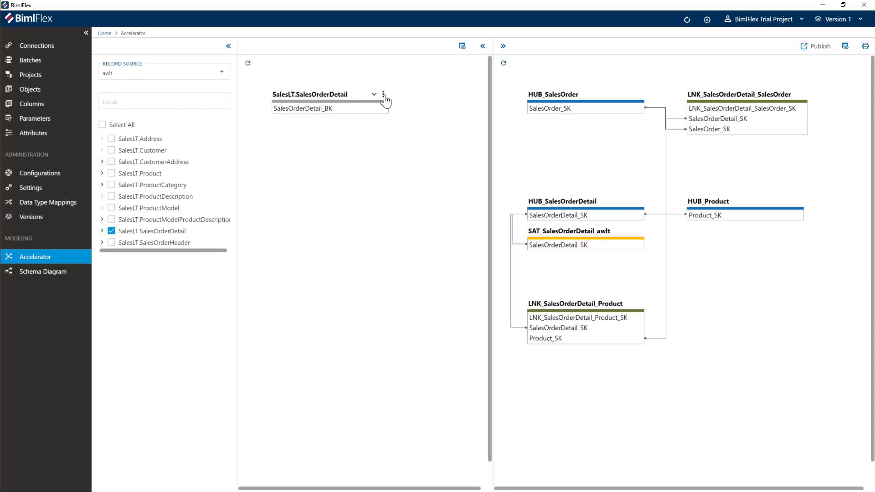
left_click(384, 93)
left_click(431, 105)
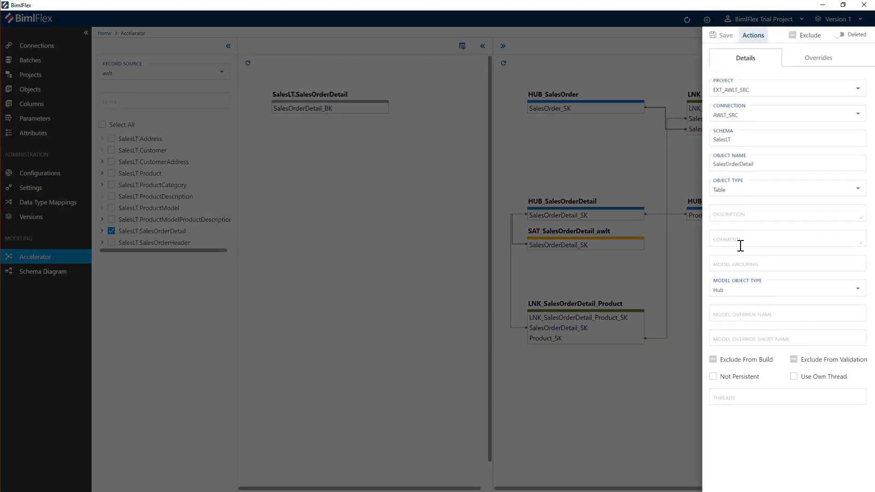
left_click(739, 315)
type("SalesOrderLine")
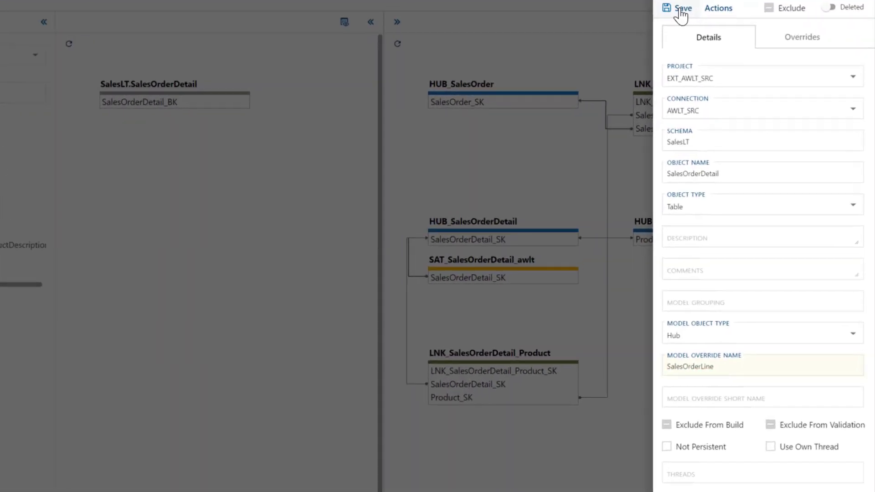
left_click(682, 13)
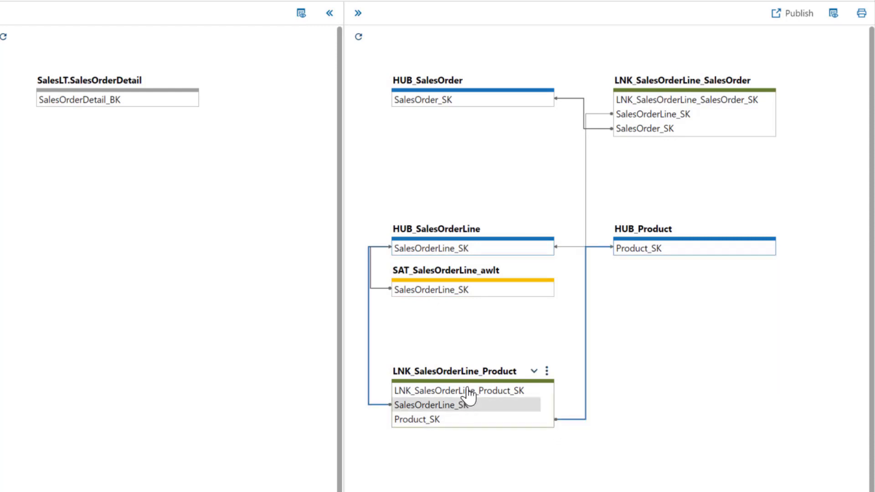
Step: Join LNK_SalesOrderLine_Product onto LNK_SalesOrderLine_SalesOrder as a unit of work named SalesOrderLine and refresh the layout
left_click_drag(470, 381, 716, 97)
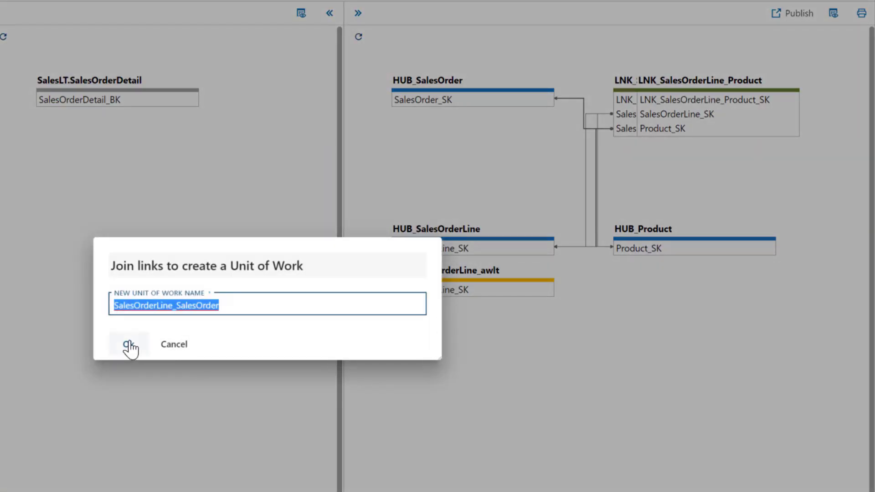
left_click(178, 306)
left_click_drag(174, 306, 272, 316)
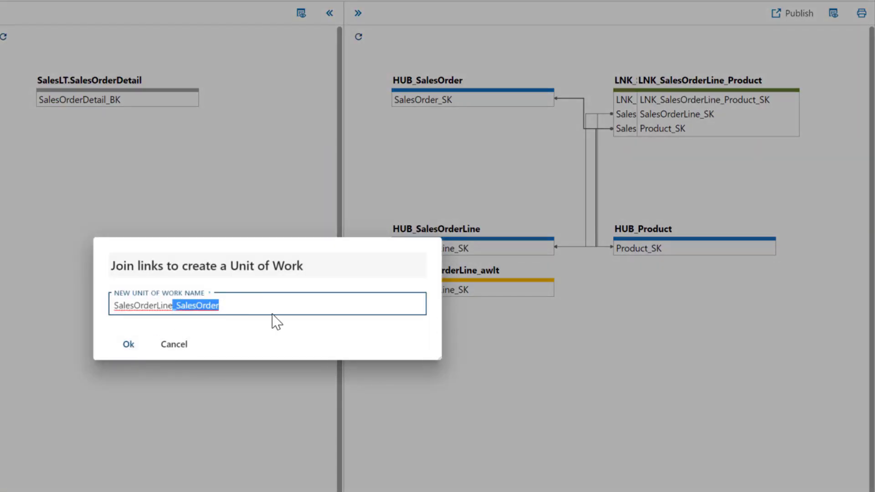
key("BackSpace")
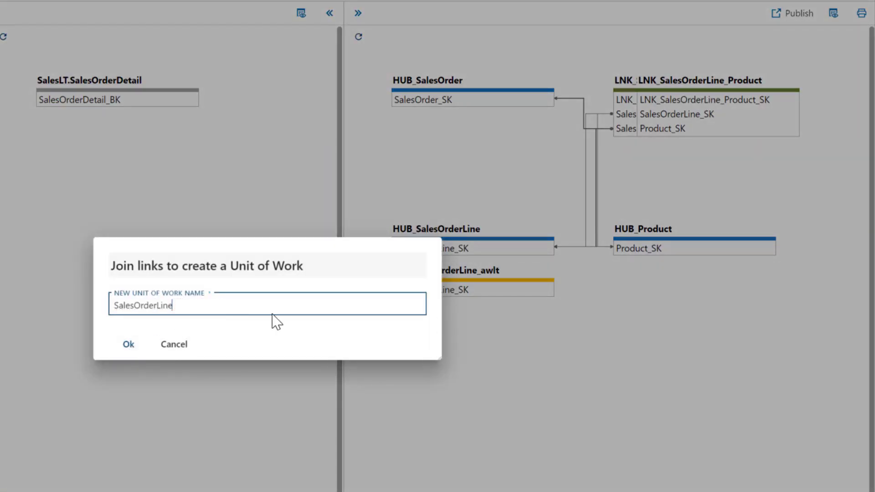
left_click(130, 343)
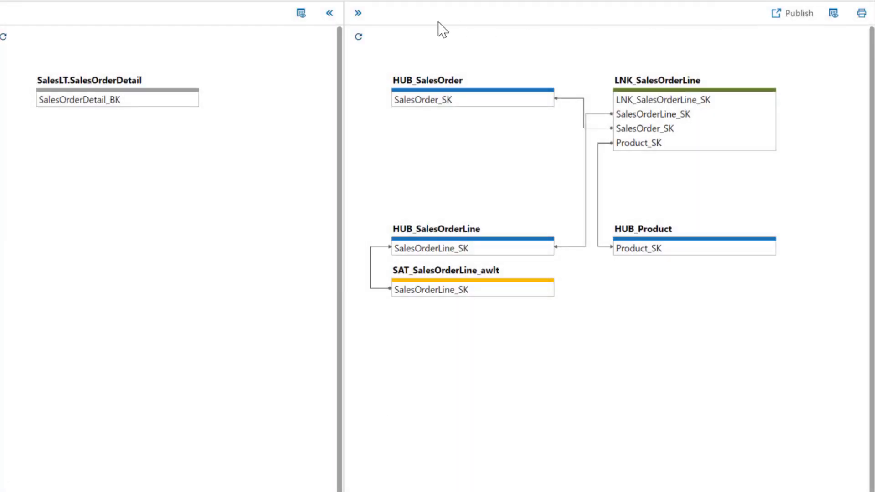
left_click(360, 36)
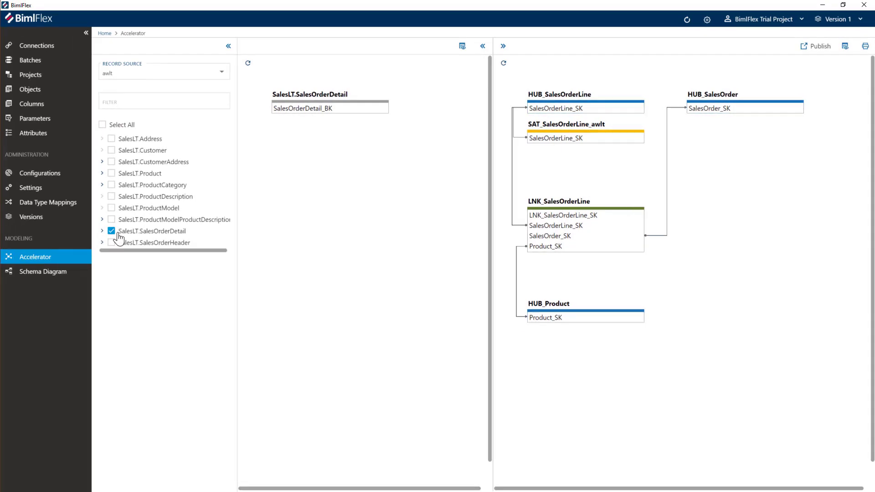
Step: Preview only the SalesLT.Customer table and turn on Show Columns for its Data Vault diagram
left_click(118, 235)
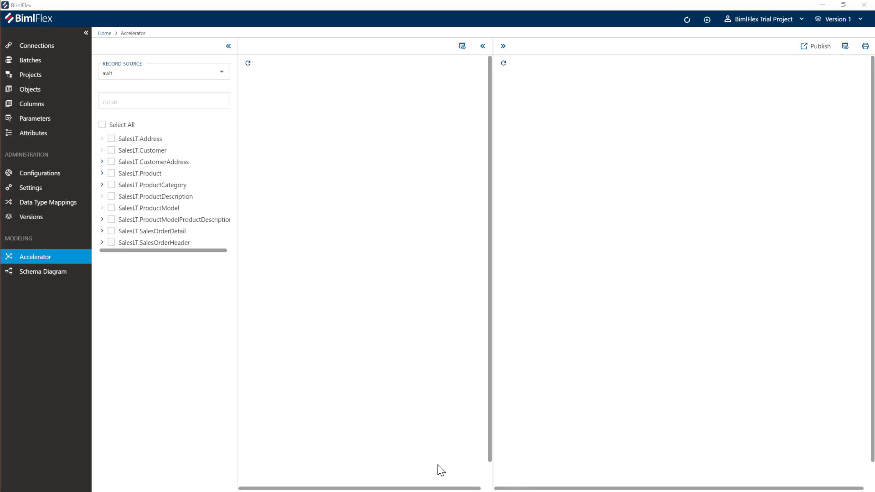
left_click(112, 151)
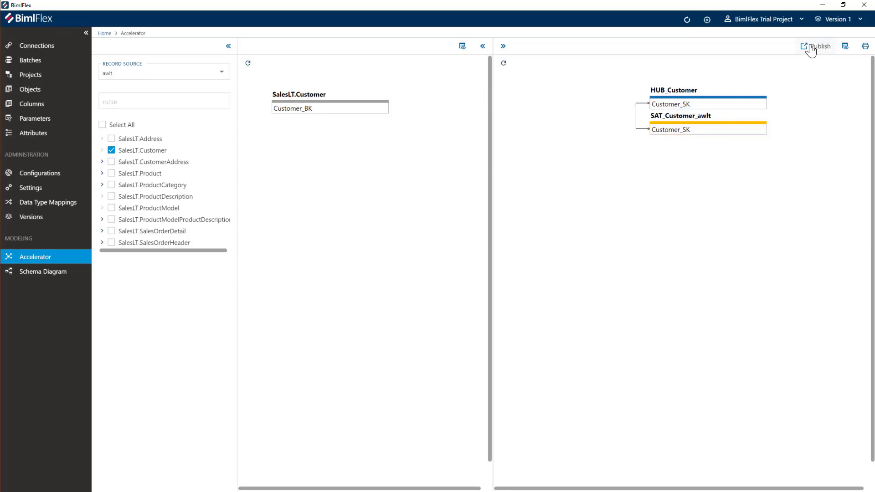
left_click(846, 46)
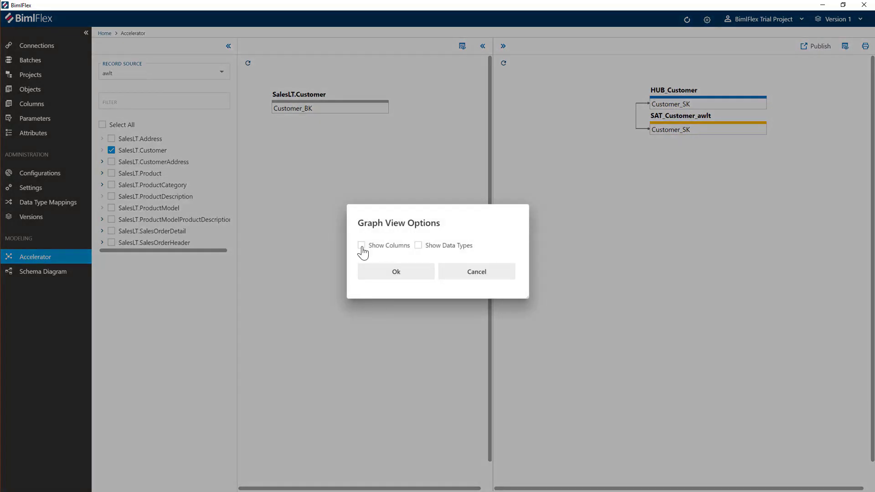
left_click(361, 246)
left_click(396, 272)
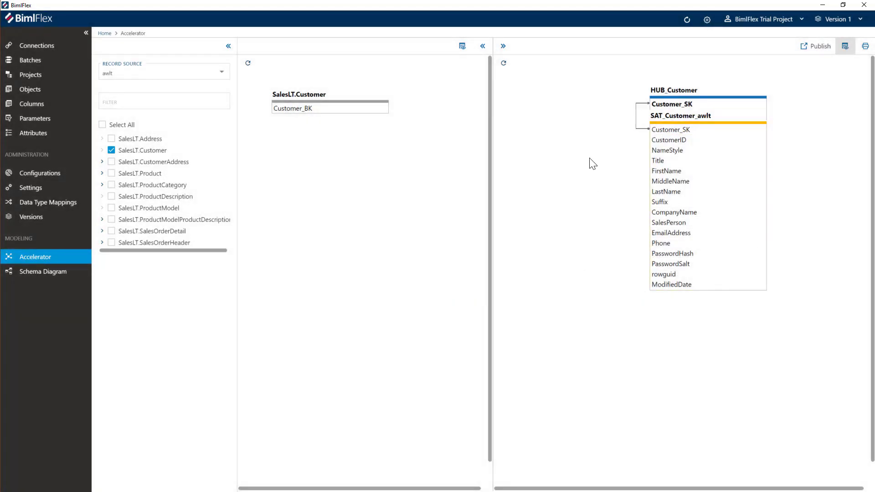
Step: Refresh the layout, enlarge the Data Vault diagram, and split PasswordHash and PasswordSalt from SAT_Customer_awlt into a satellite named Password
left_click(504, 63)
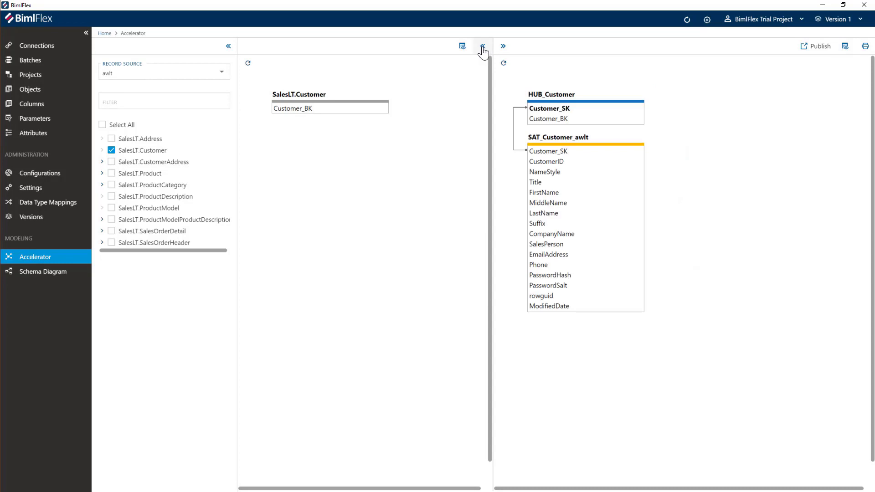
left_click(482, 47)
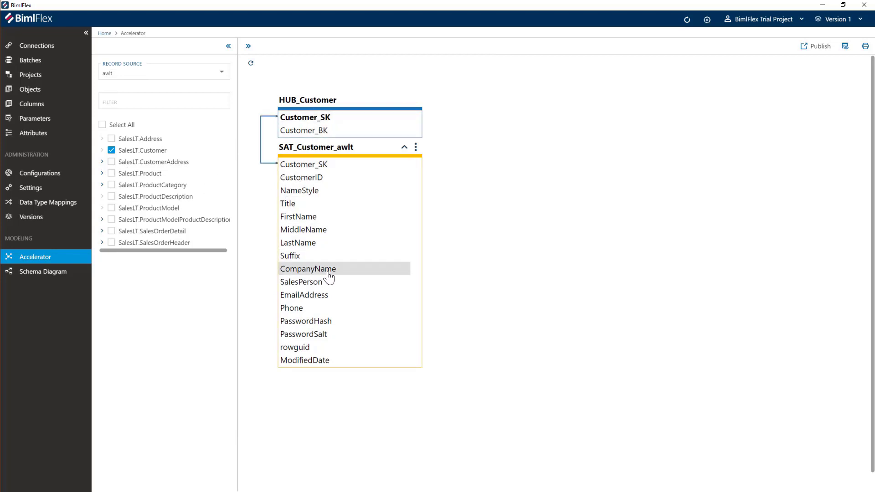
left_click(319, 321)
left_click(319, 337, "ctrl")
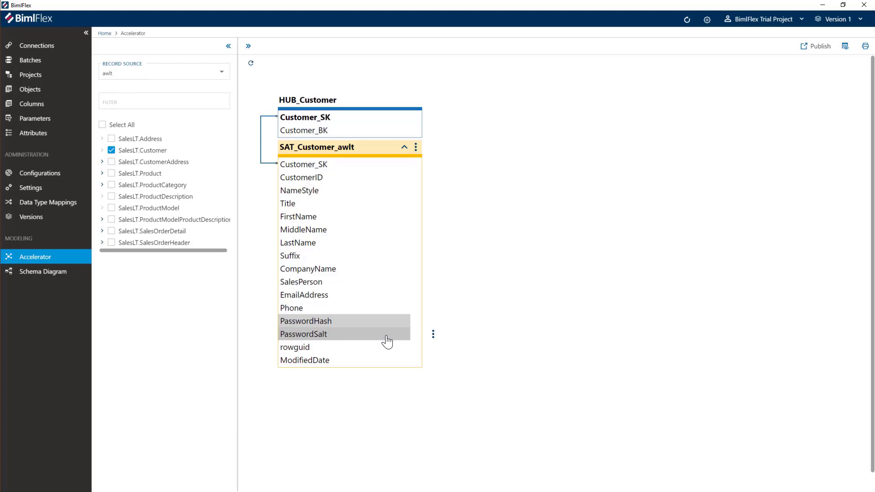
left_click(433, 337)
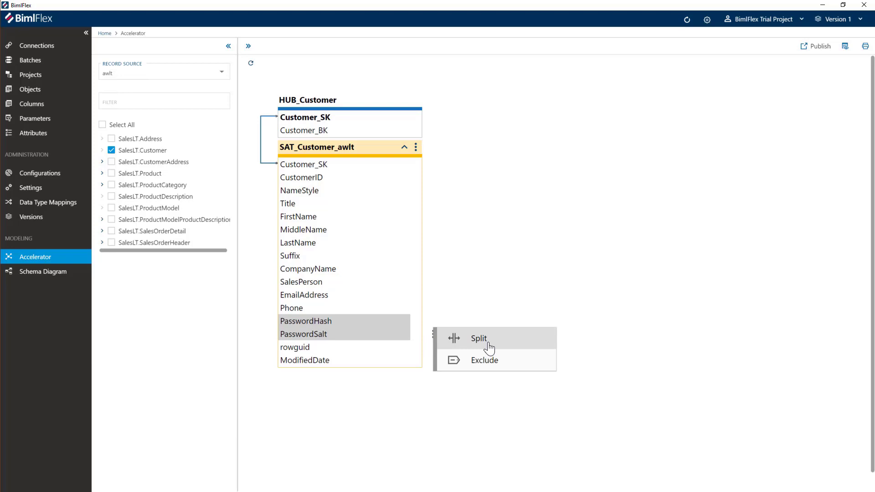
left_click(457, 346)
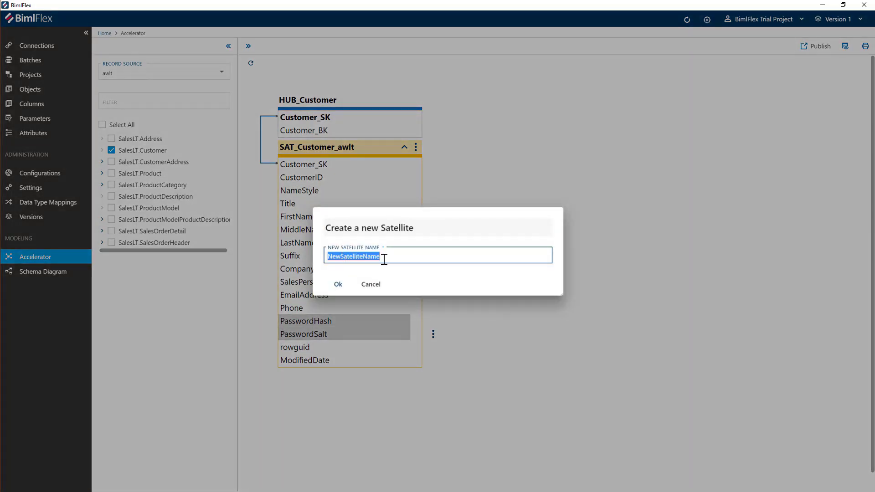
type("Password")
left_click(338, 283)
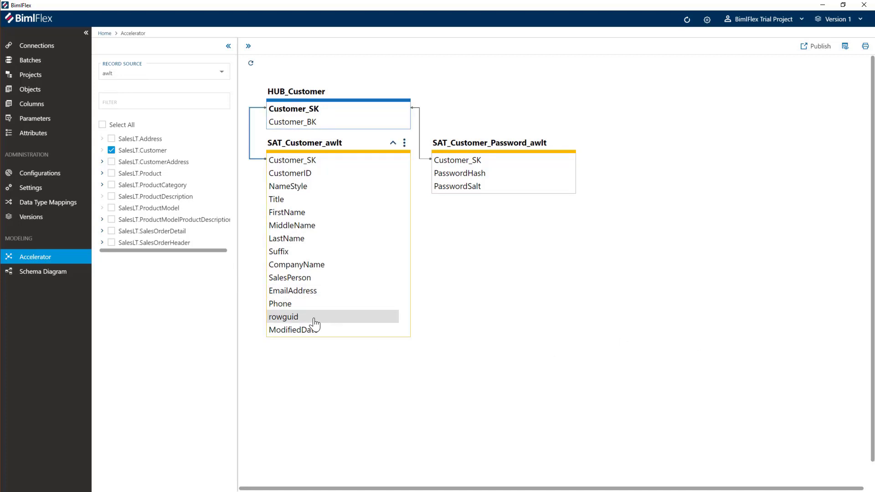
Step: Exclude rowguid from SAT_Customer_awlt, and split NameStyle, CompanyName, SalesPerson, EmailAddress, Phone and ModifiedDate into a satellite named Details
left_click(404, 320)
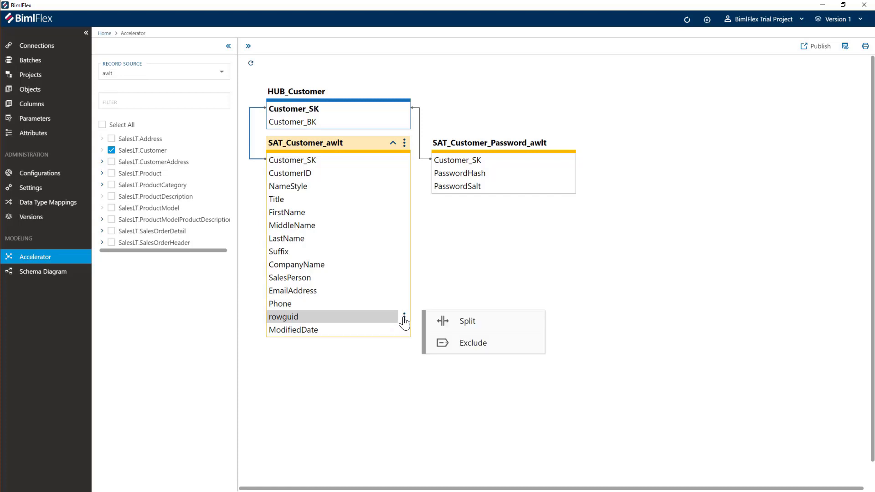
left_click(481, 348)
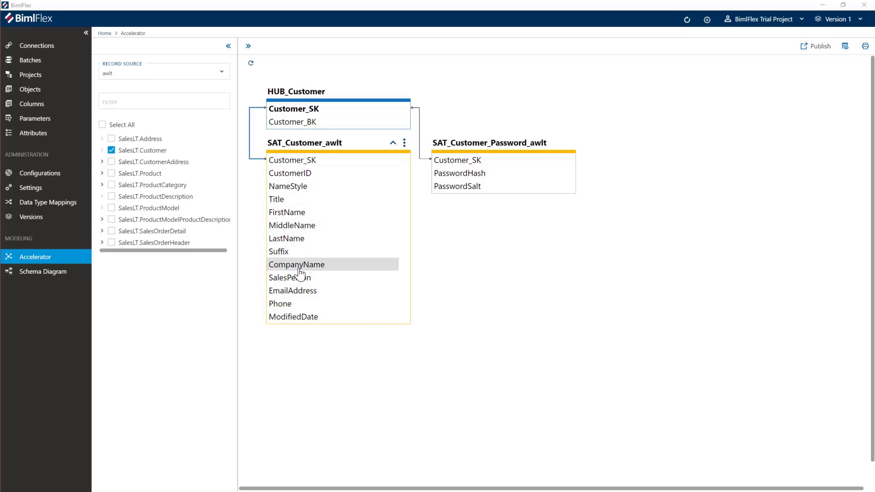
left_click_drag(299, 273, 329, 324)
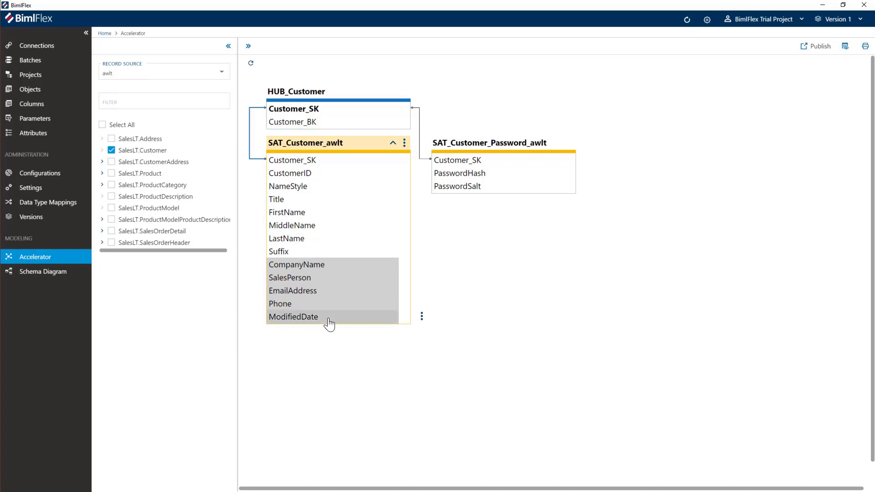
left_click(290, 192)
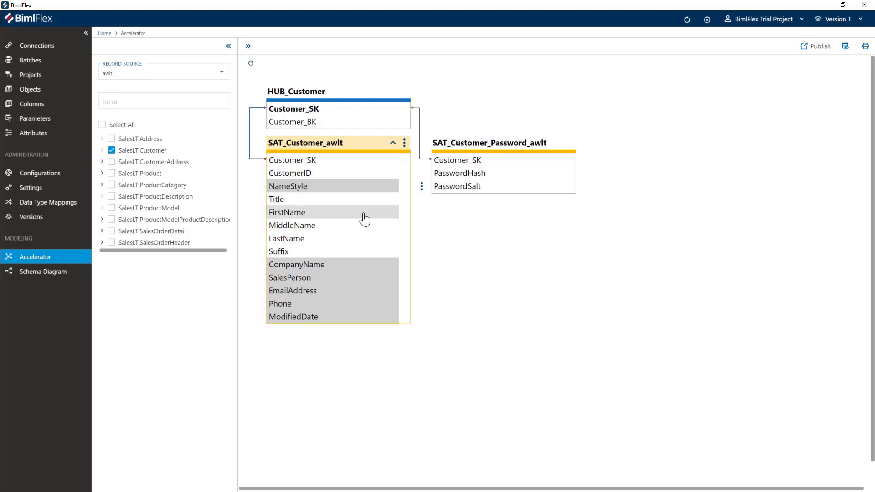
left_click(422, 187)
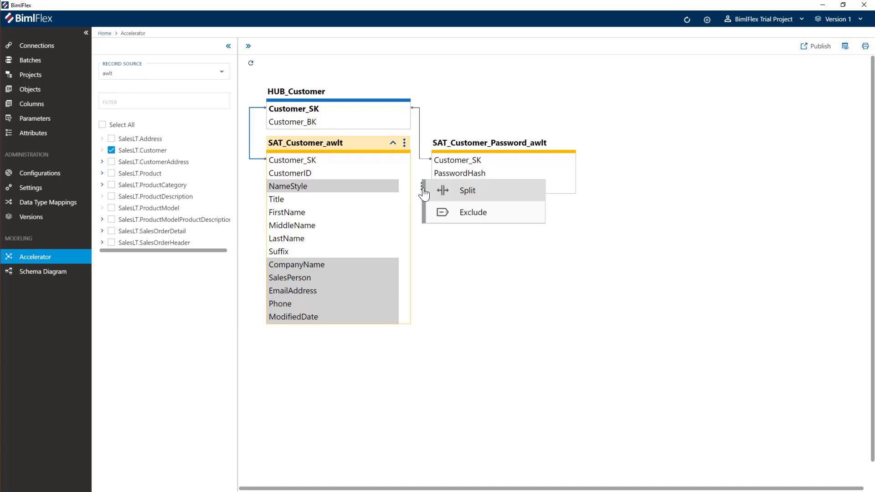
left_click(470, 190)
type("Details")
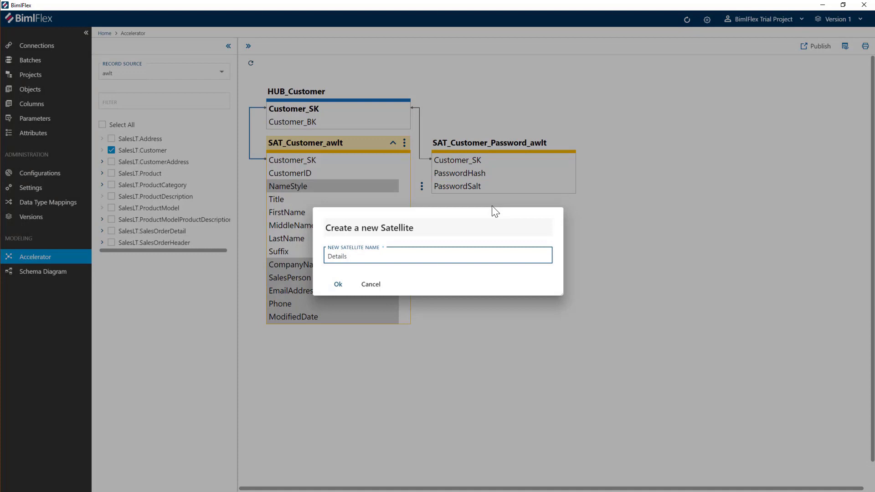
left_click(338, 291)
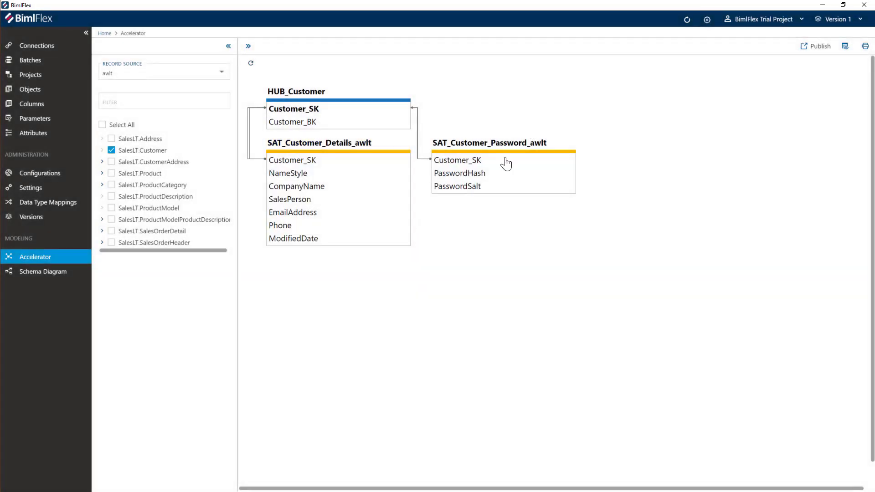
Step: Refresh the layout, and place SAT_Customer_Details_awlt beside SAT_Customer_awlt with SAT_Customer_Password_awlt below it
left_click(251, 62)
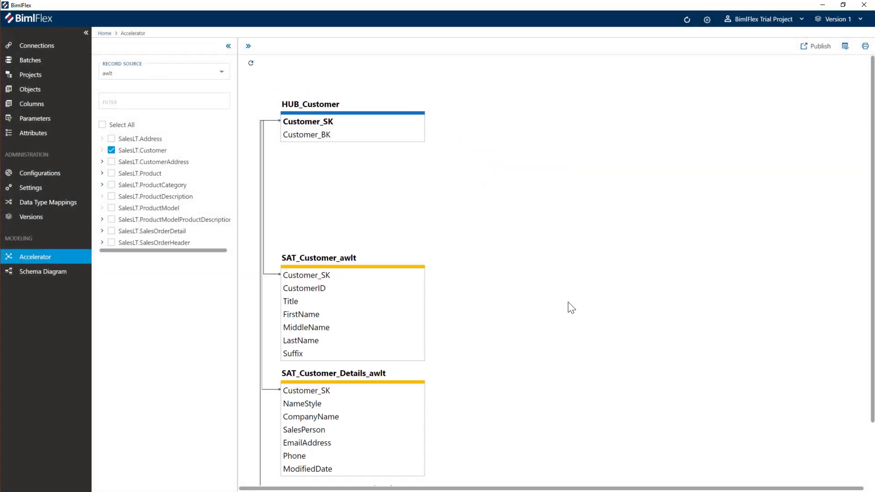
scroll(474, 269, "down", 1)
left_click_drag(375, 336, 601, 221)
left_click_drag(360, 444, 358, 343)
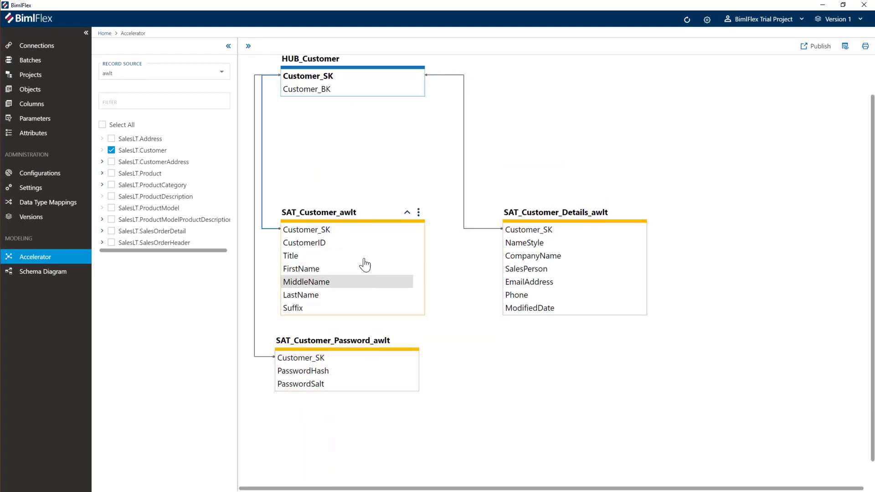
Step: Split CustomerID from SAT_Customer_awlt into a new satellite named BOK
scroll(322, 267, "down", 1)
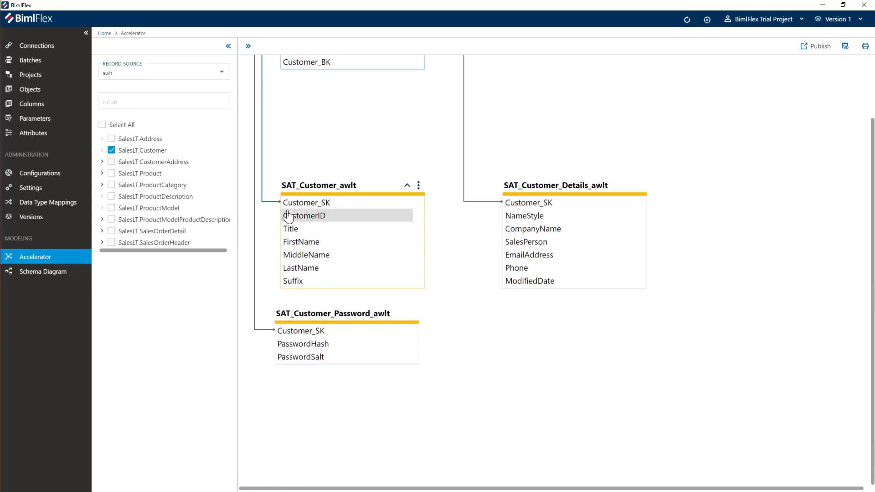
left_click(318, 220)
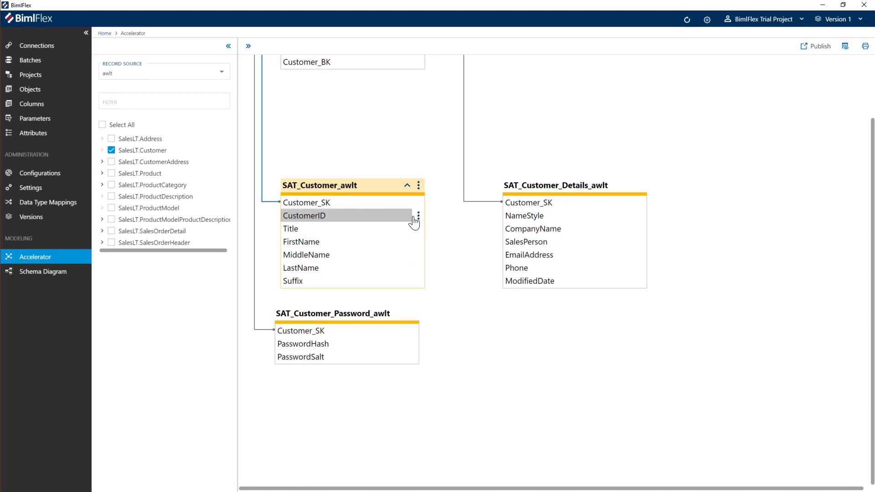
left_click(419, 218)
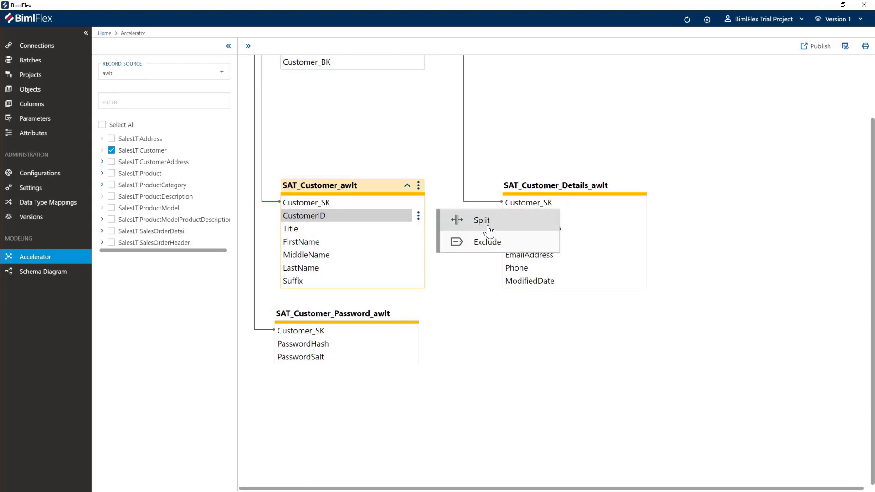
left_click(487, 223)
type("BO")
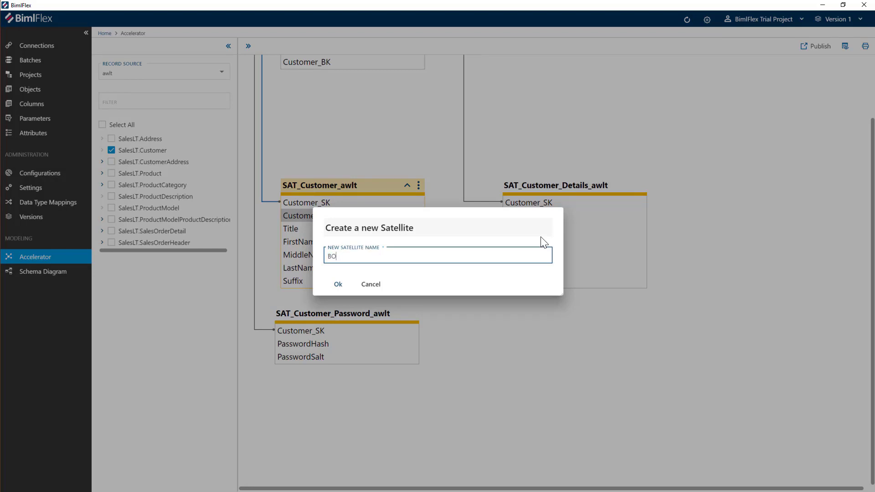
type("K")
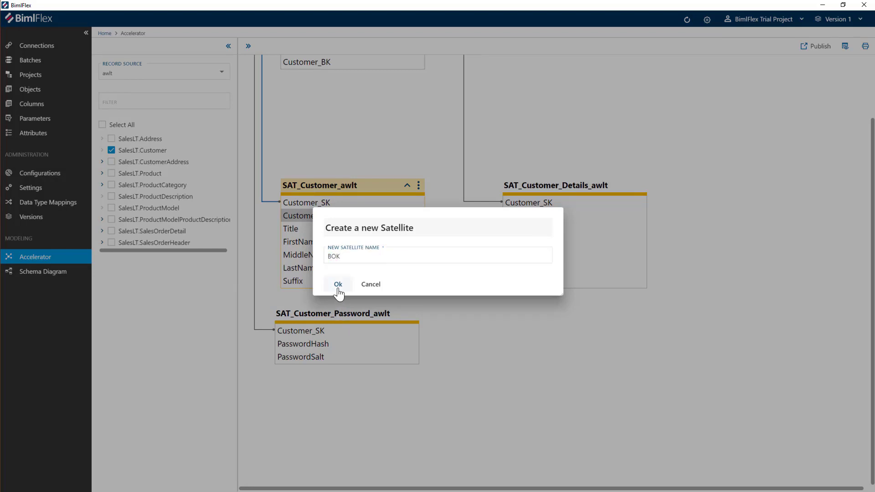
left_click(338, 284)
Step: Remove the record source from the name of SAT_Customer_awlt and refresh the diagram layout
scroll(410, 172, "up", 2)
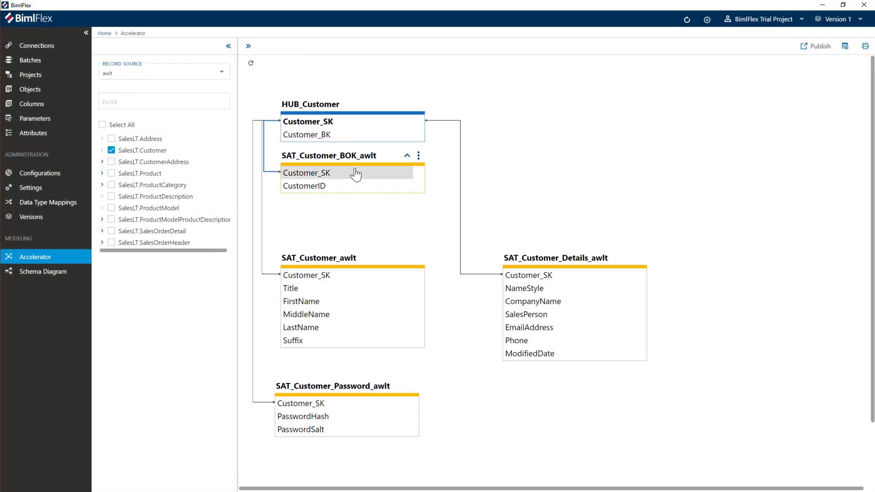
scroll(350, 153, "down", 2)
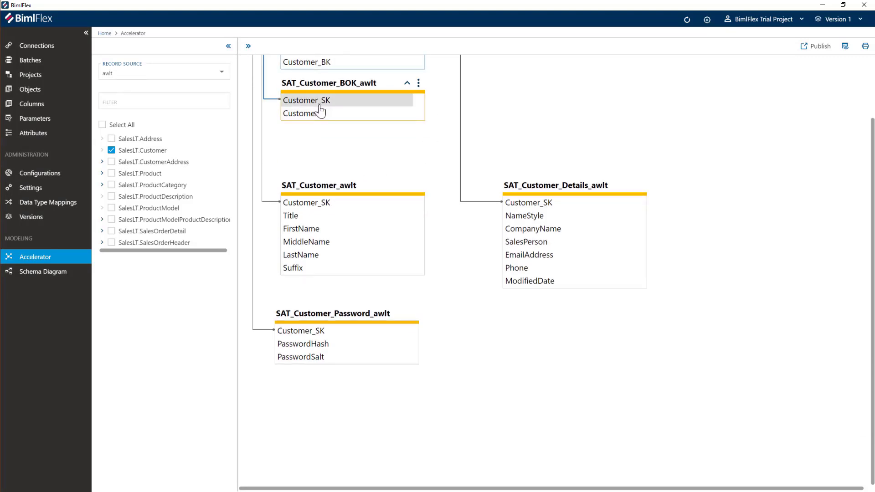
scroll(385, 157, "up", 2)
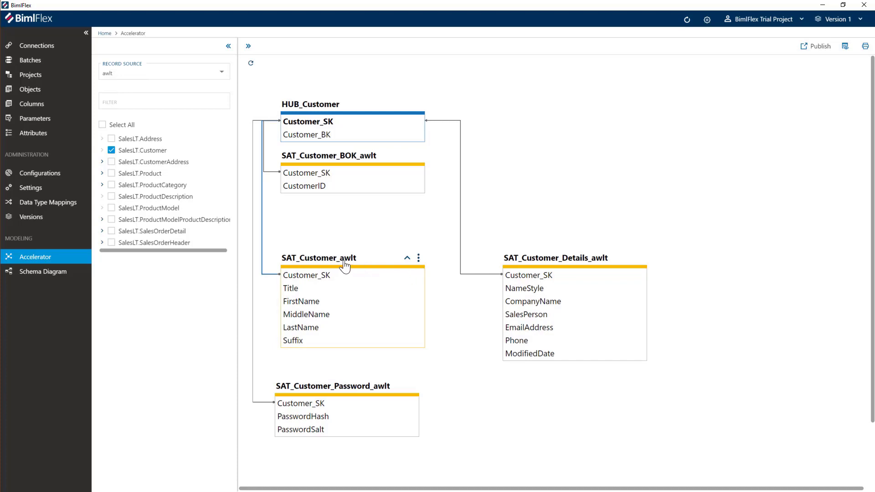
left_click(418, 259)
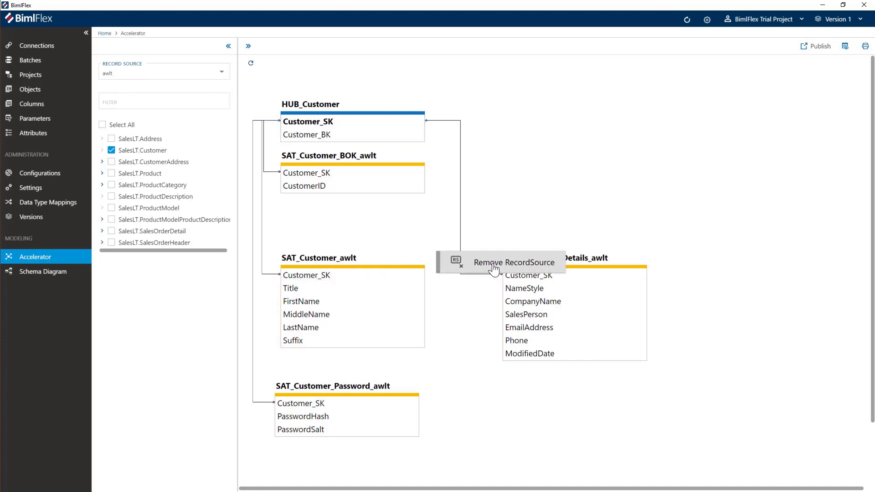
left_click(493, 267)
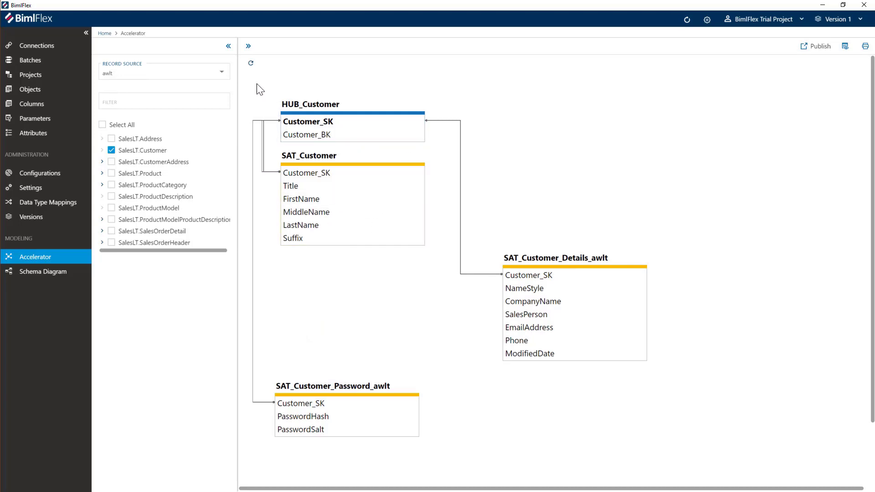
left_click(250, 64)
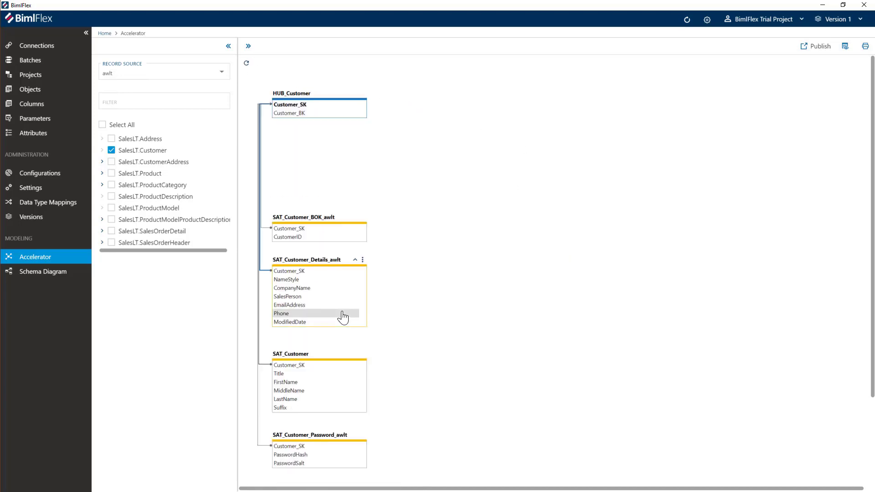
Step: Arrange SAT_Customer and SAT_Customer_Details_awlt beneath HUB_Customer, with SAT_Customer_Password_awlt and SAT_Customer_BOK_awlt in a separate column beside them
left_click_drag(304, 357, 301, 145)
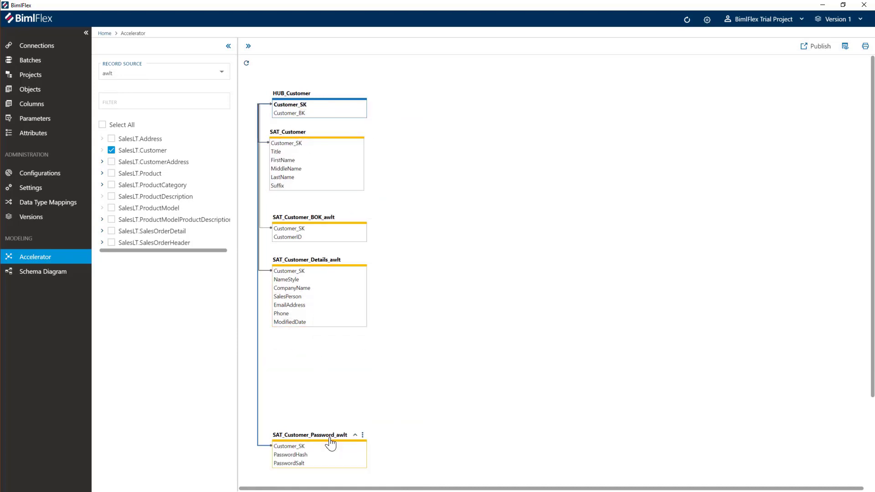
left_click_drag(329, 440, 460, 128)
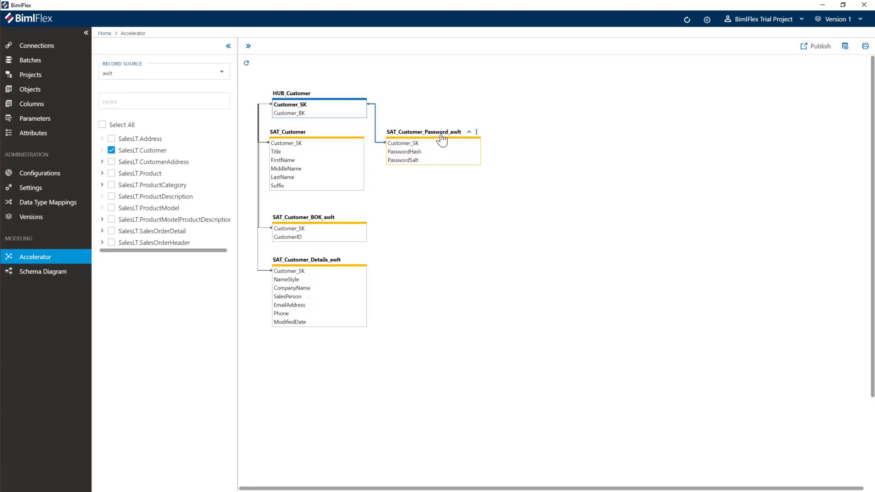
left_click_drag(315, 218, 428, 212)
left_click_drag(302, 271, 302, 225)
scroll(445, 283, "up", 5)
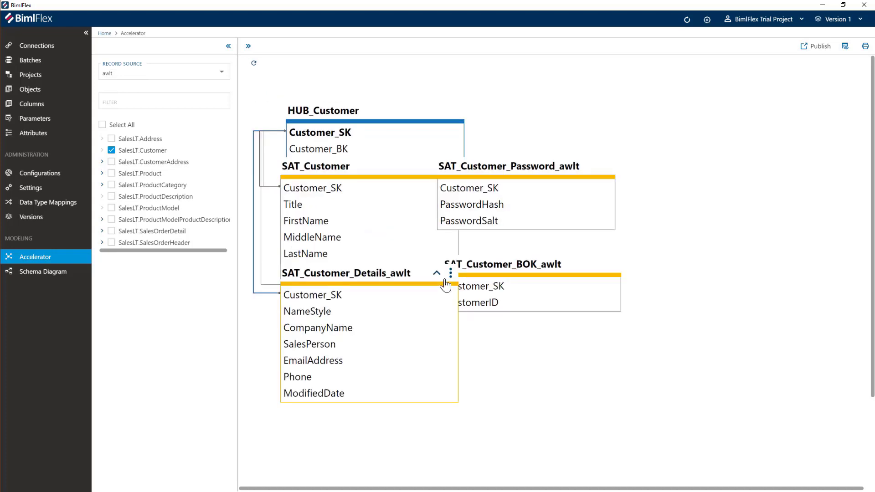
scroll(460, 297, "down", 2)
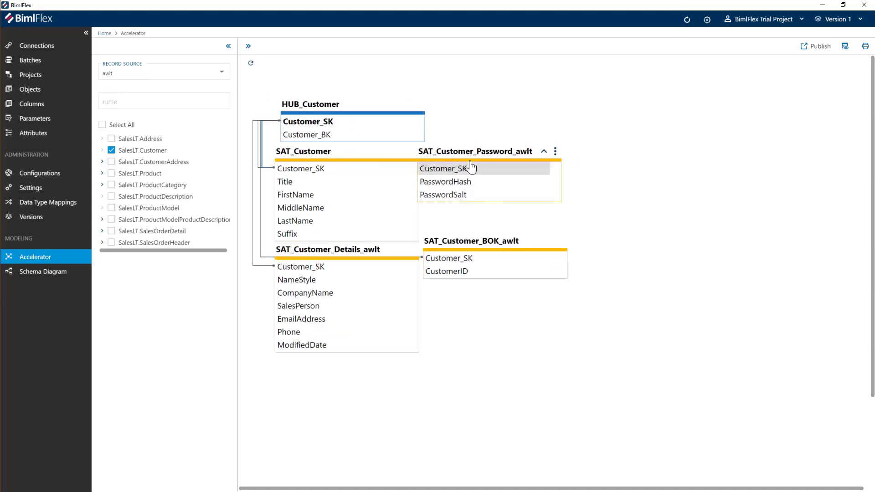
left_click_drag(468, 168, 549, 170)
left_click_drag(500, 257, 573, 256)
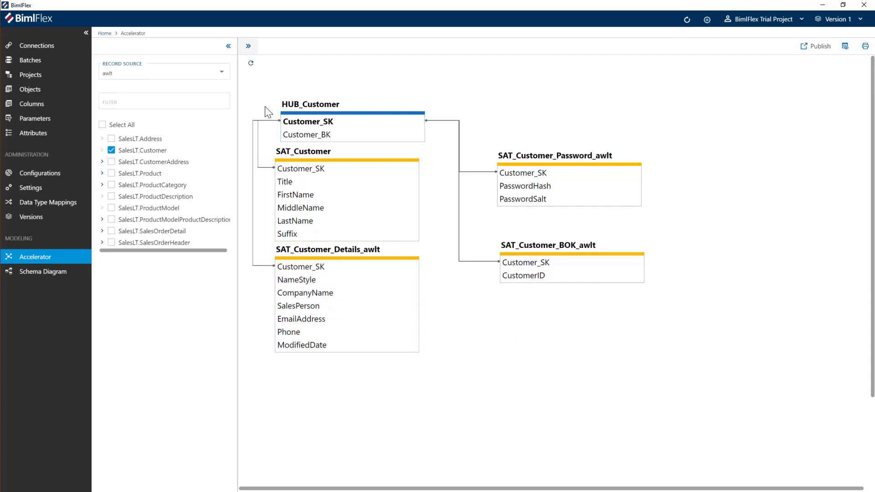
Step: Bring back the source diagram, expand the columns of SalesLT.Customer, and check the Objects list before returning to the Accelerator
scroll(568, 210, "down", 3)
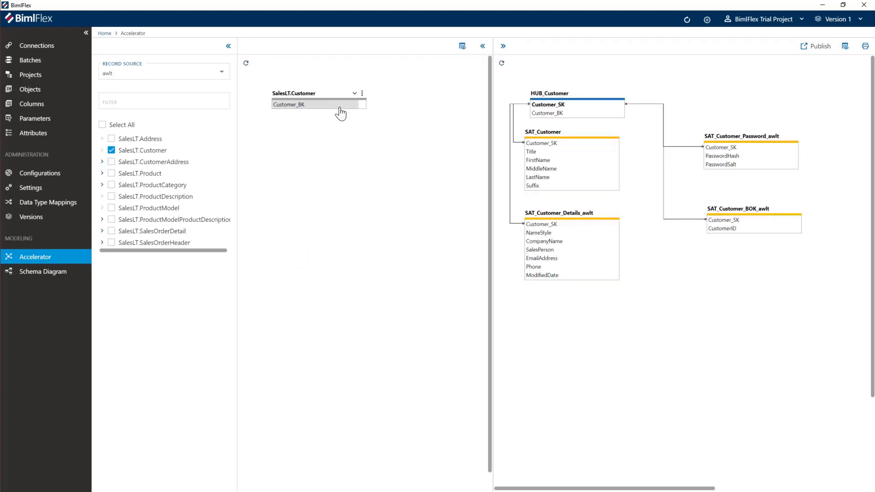
left_click(354, 94)
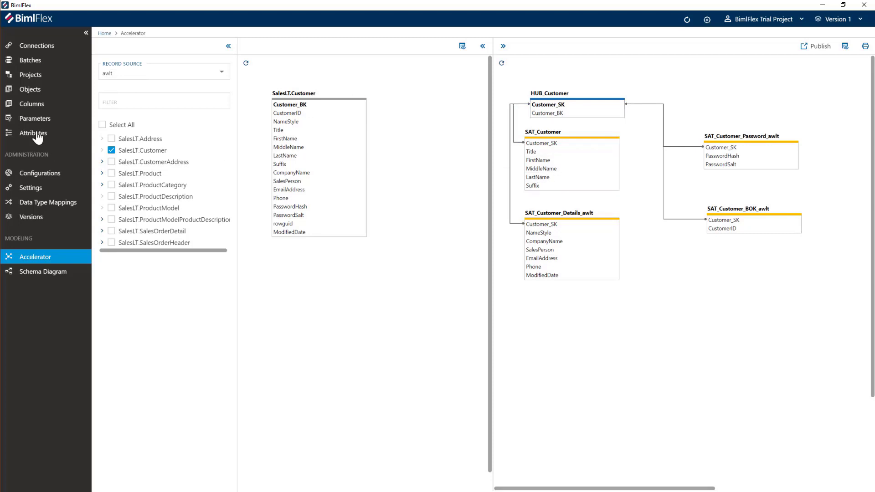
left_click(30, 89)
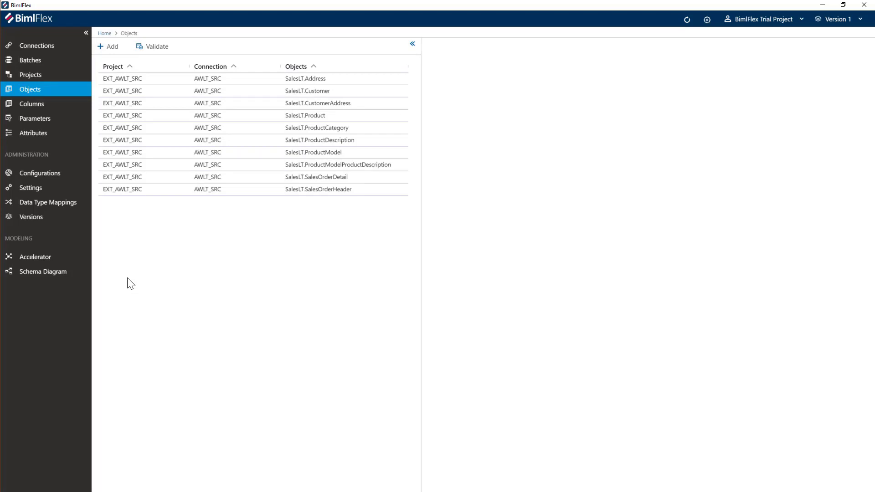
left_click(54, 259)
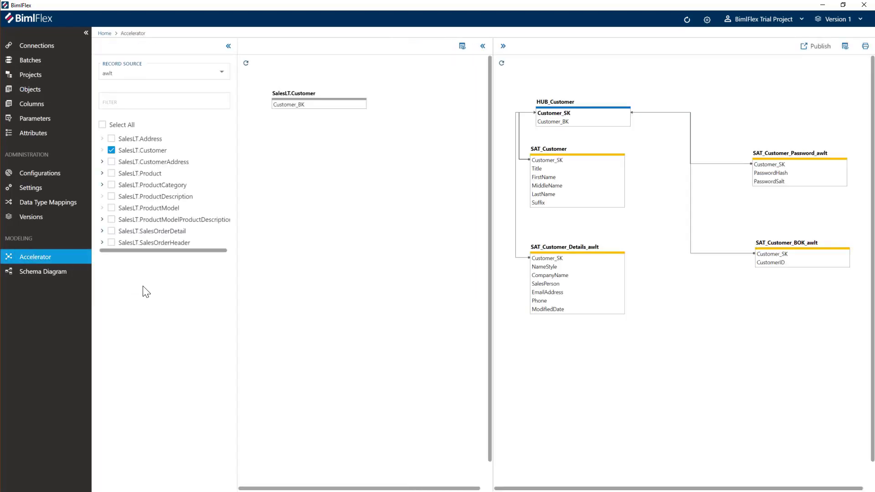
Step: Add SalesLT.SalesOrderHeader and all remaining awlt source tables to the model, refresh the Data Vault layout and hide the source diagram
left_click(111, 244)
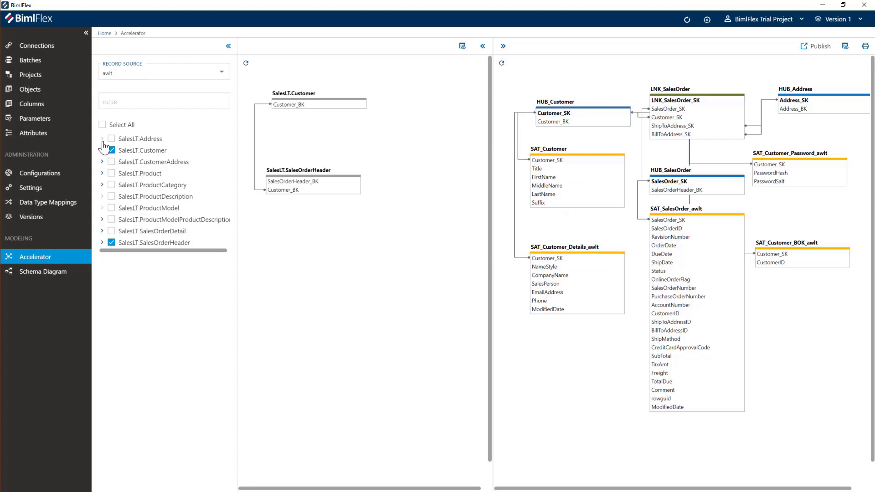
left_click(102, 124)
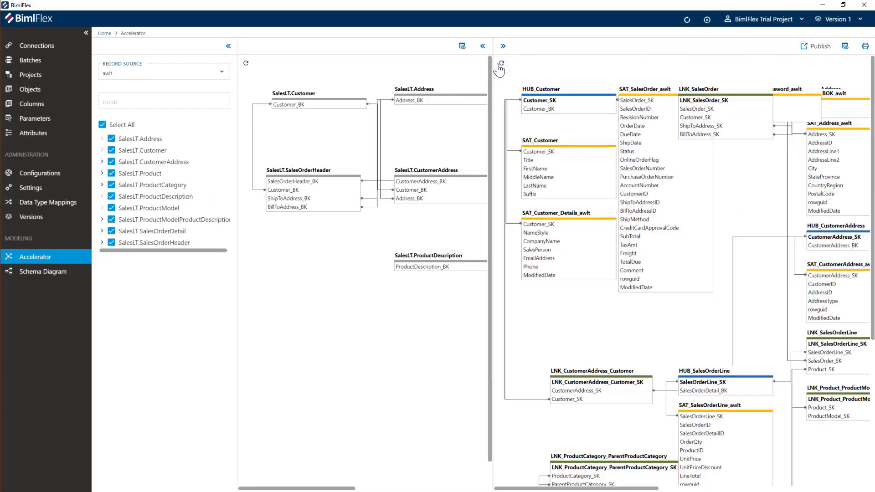
left_click(501, 63)
left_click(483, 46)
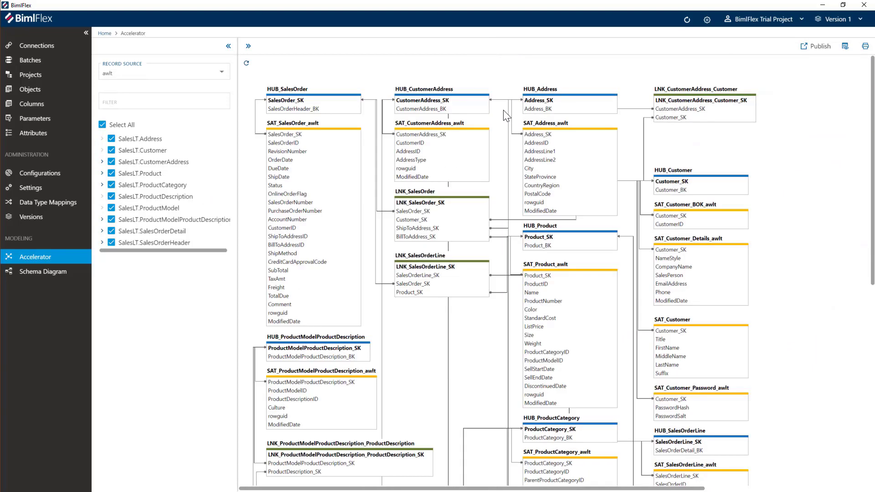
Step: Turn off column display in the Data Vault diagram and refresh its layout
left_click(844, 46)
left_click(361, 245)
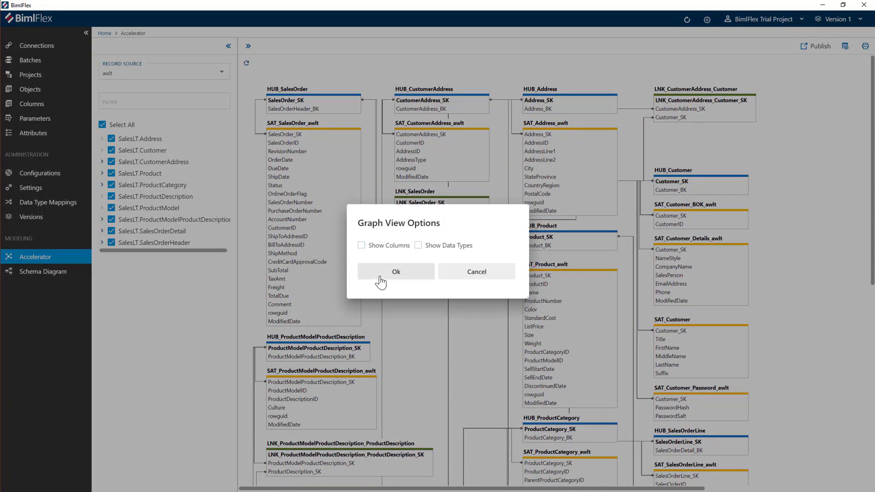
left_click(380, 276)
left_click(246, 63)
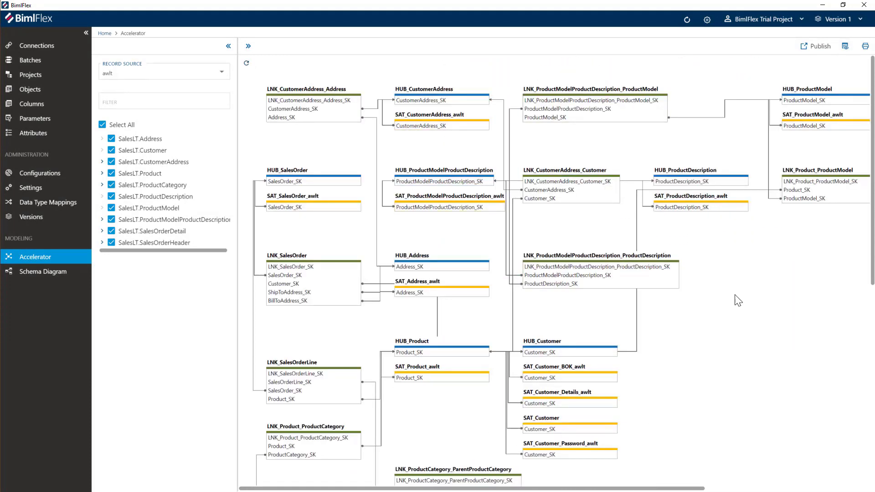
scroll(739, 301, "down", 2)
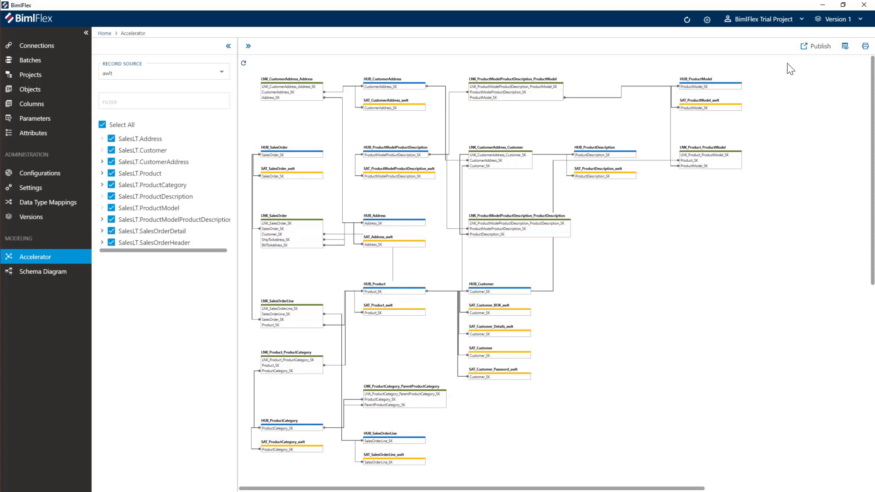
Step: Publish the Data Vault model to the BFX_RDV connection and the LOAD_BFX_RDV project
left_click(811, 49)
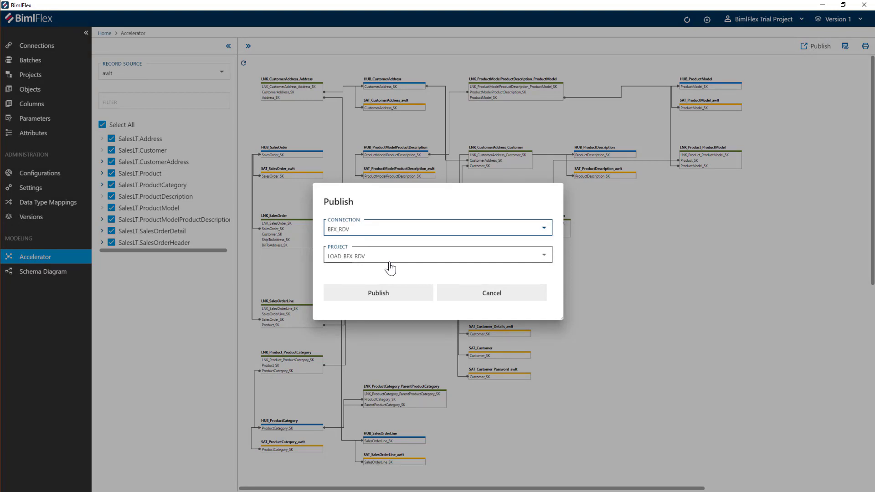
left_click(378, 293)
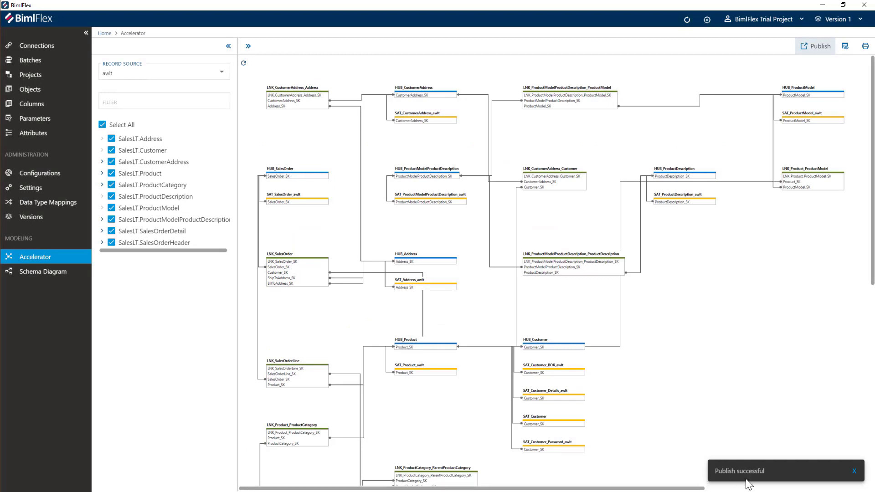
left_click(719, 477)
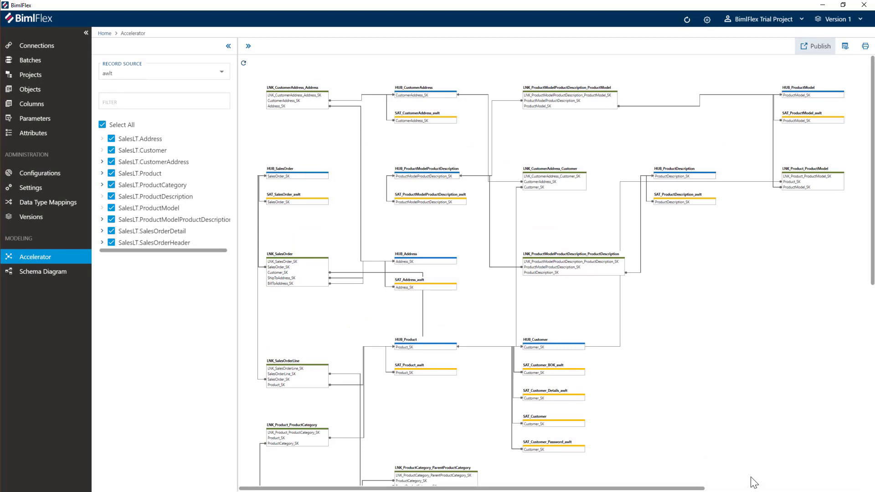
Step: Review the published objects, including rdv.HUB_Customer, rdv.LNK_CustomerAddress_Address and the Address_SK column details of that link
left_click(22, 92)
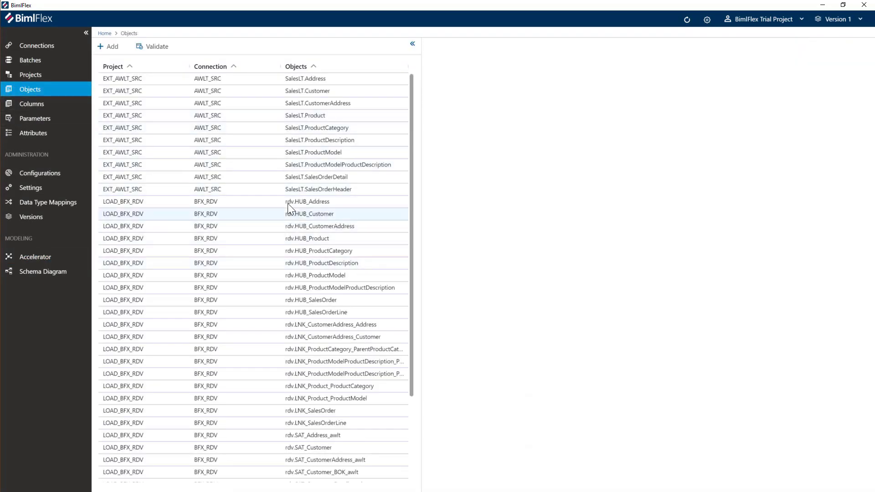
scroll(296, 348, "down", 3)
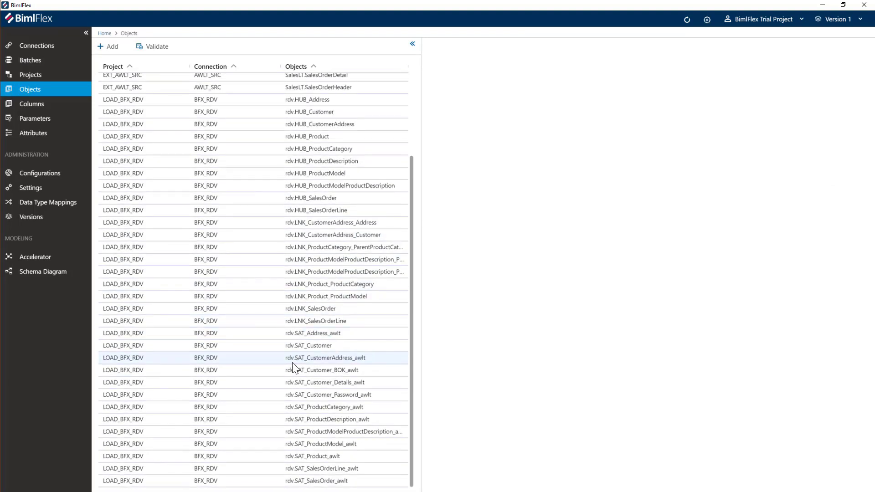
scroll(321, 410, "up", 3)
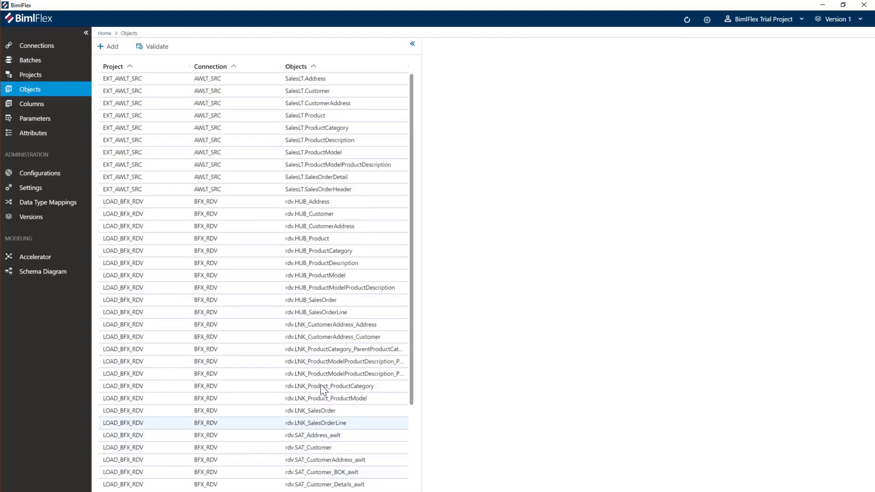
double_click(288, 218)
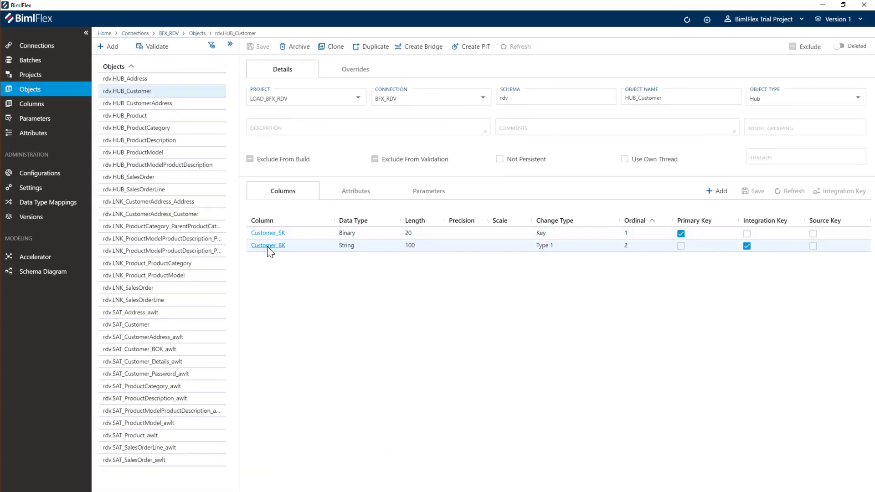
left_click(135, 201)
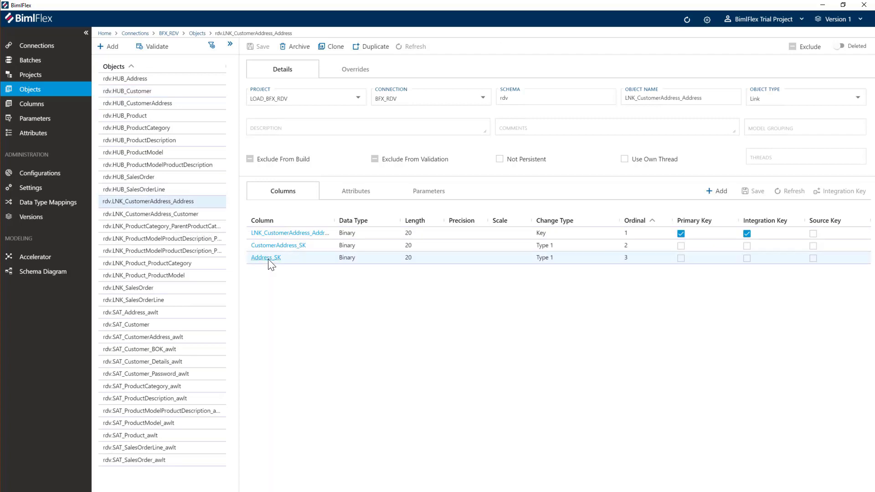
left_click(272, 258)
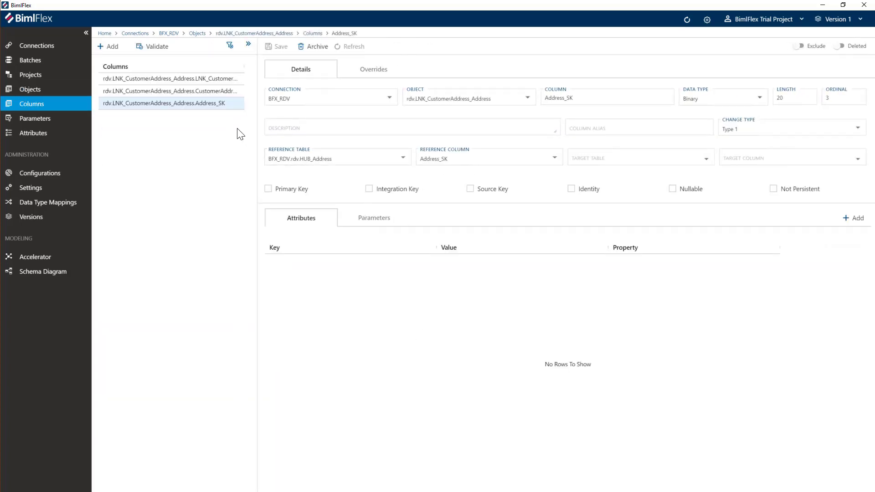
Step: Show all Source System tables in the schema diagram
left_click(37, 272)
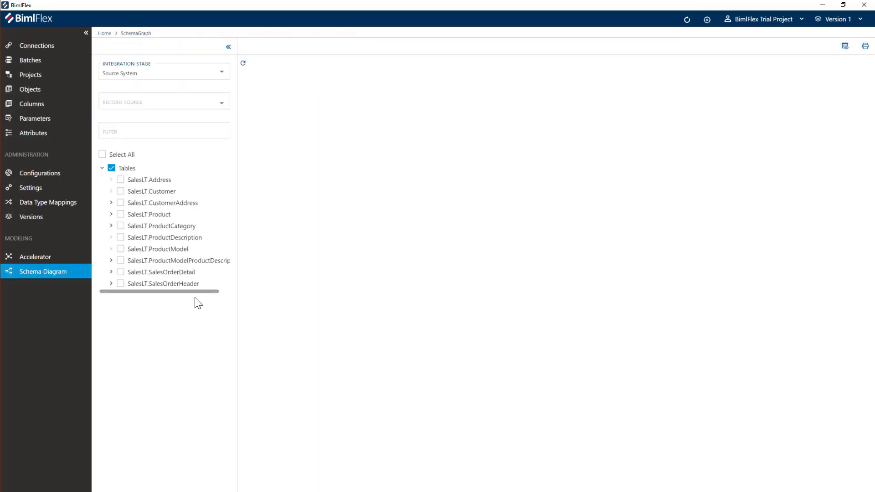
left_click(102, 155)
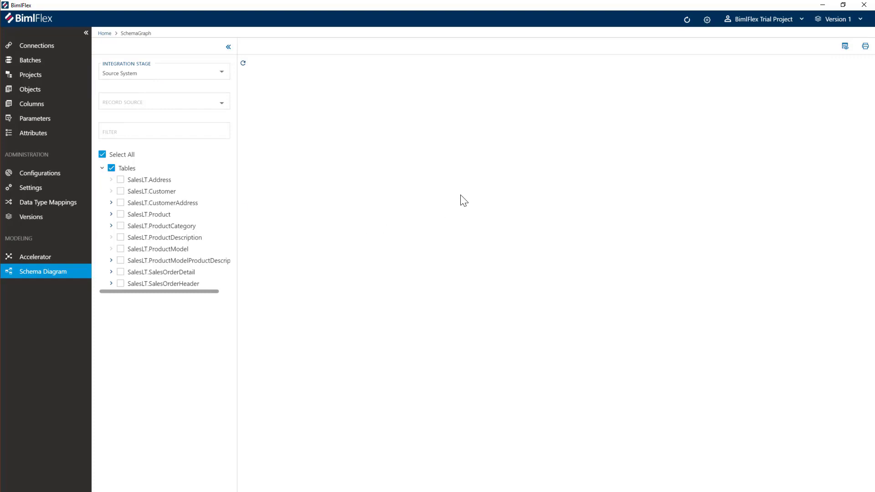
left_click(112, 169)
left_click(111, 168)
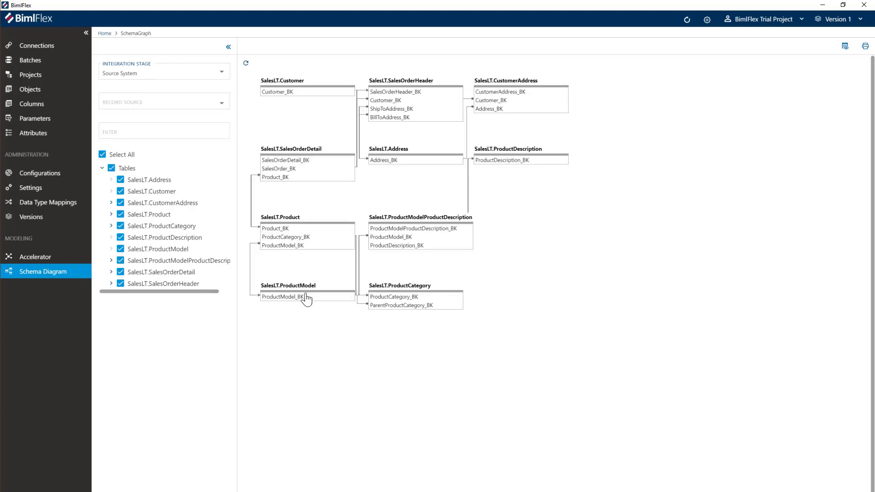
Step: Display all hubs and links of the Raw Data Vault stage in the schema diagram and refresh the layout
left_click(143, 80)
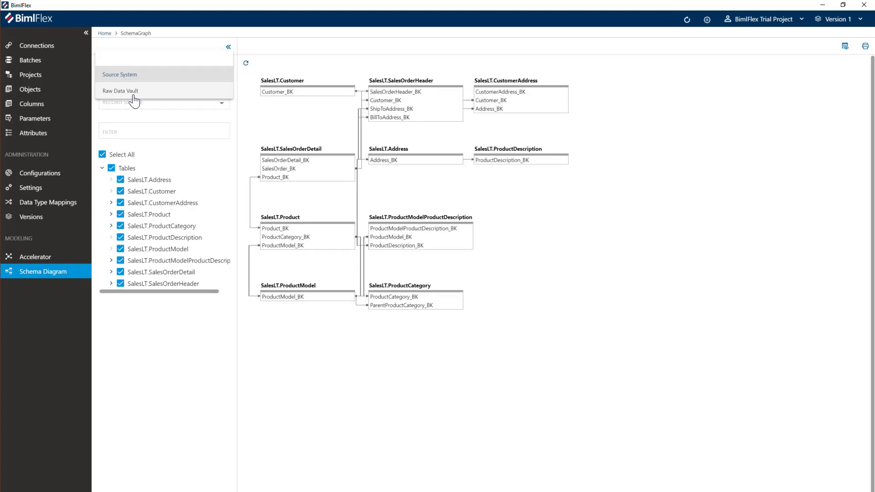
left_click(133, 92)
left_click(111, 139)
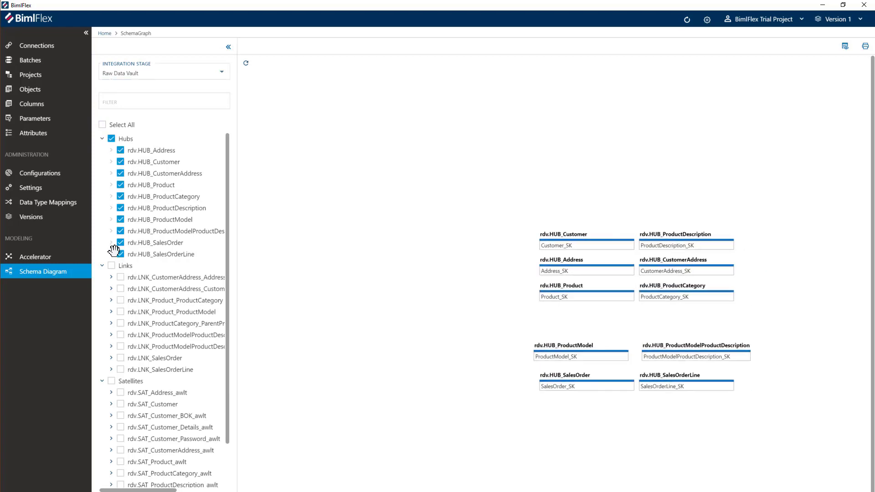
left_click(112, 266)
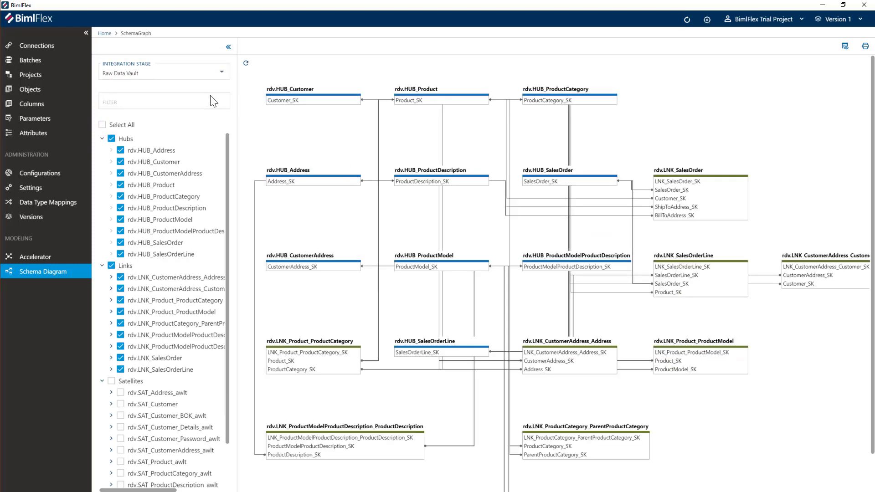
left_click(246, 63)
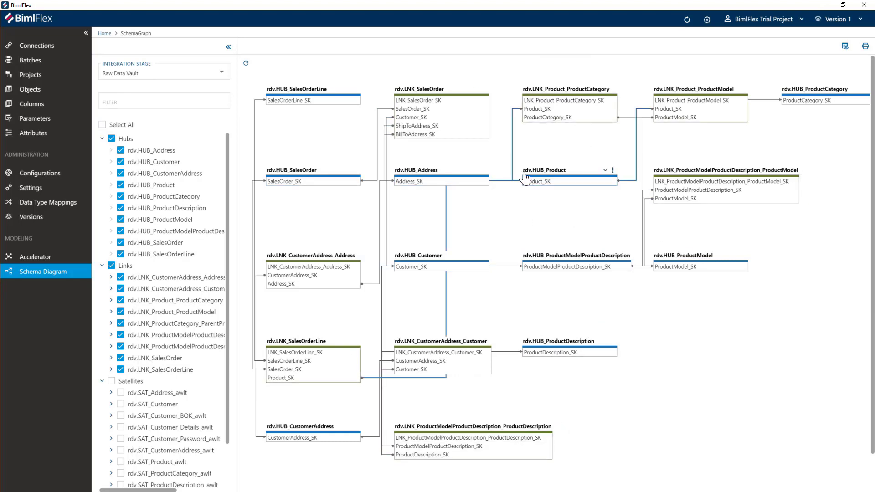
scroll(191, 346, "down", 3)
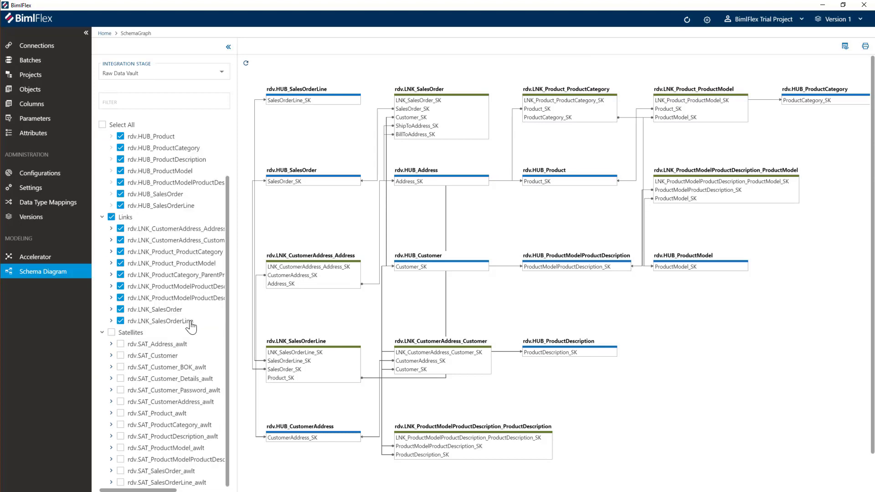
scroll(159, 313, "up", 3)
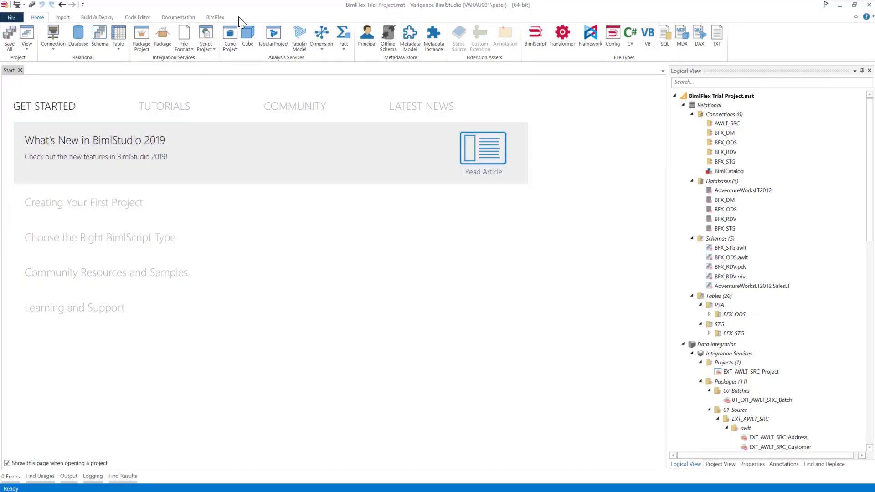
Step: In BimlStudio, open the BimlFlex bundle and refresh the project metadata
left_click(215, 17)
left_click(12, 40)
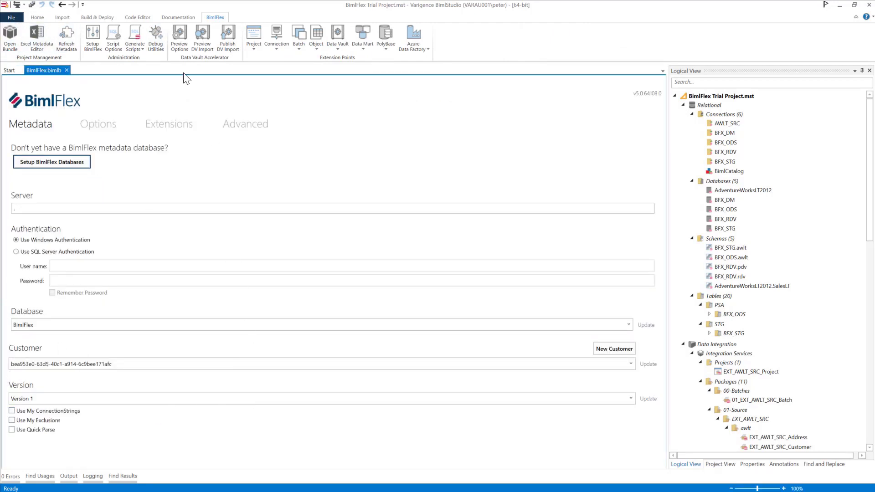
left_click(67, 33)
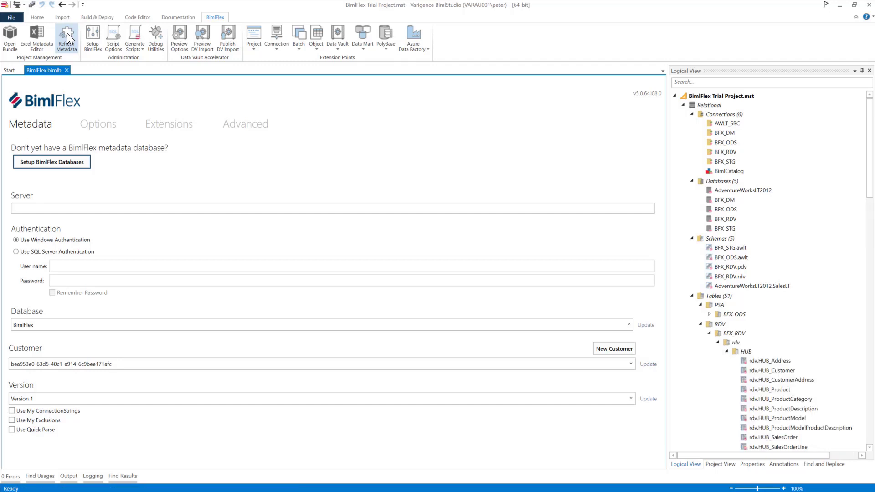
Step: Examine the HUB, LNK and SAT tables under RDV in the project tree and collapse the BFX_RDV folder
scroll(762, 321, "down", 1)
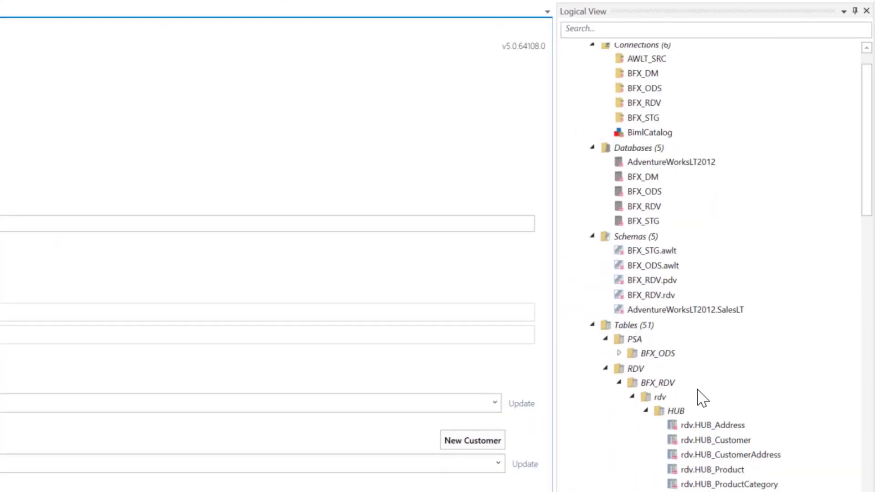
scroll(674, 365, "down", 8)
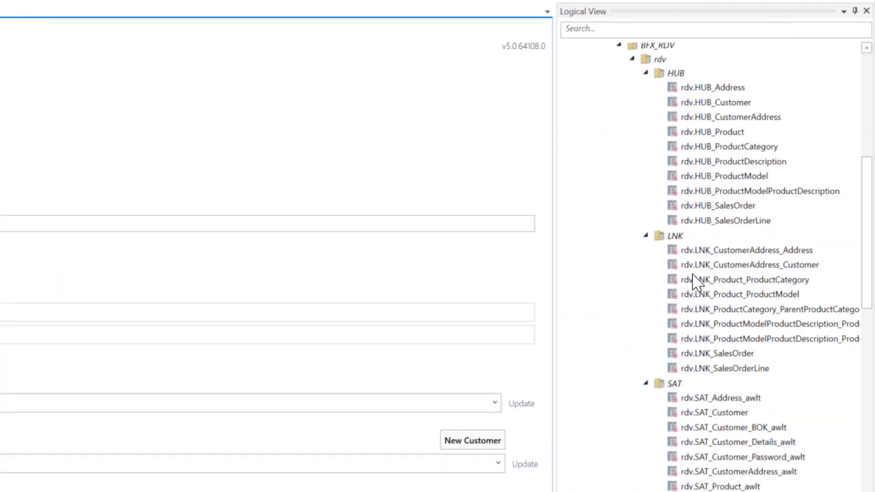
scroll(693, 287, "down", 4)
scroll(691, 292, "up", 6)
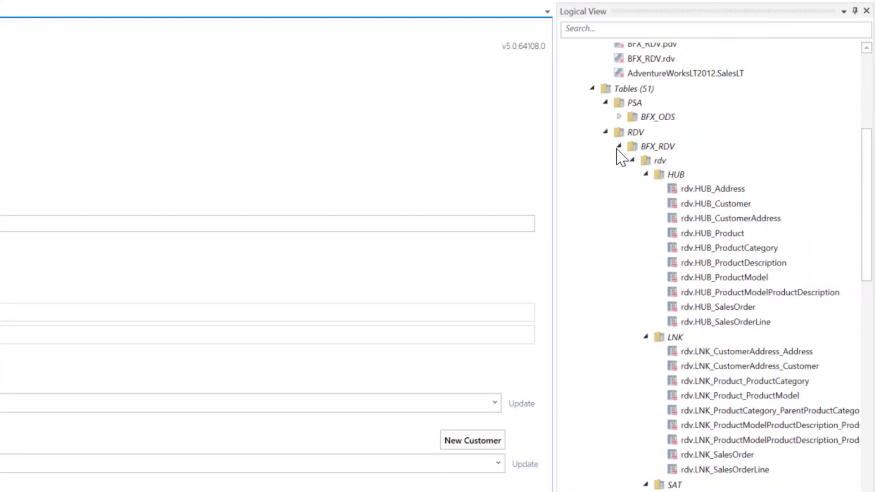
scroll(658, 214, "down", 3)
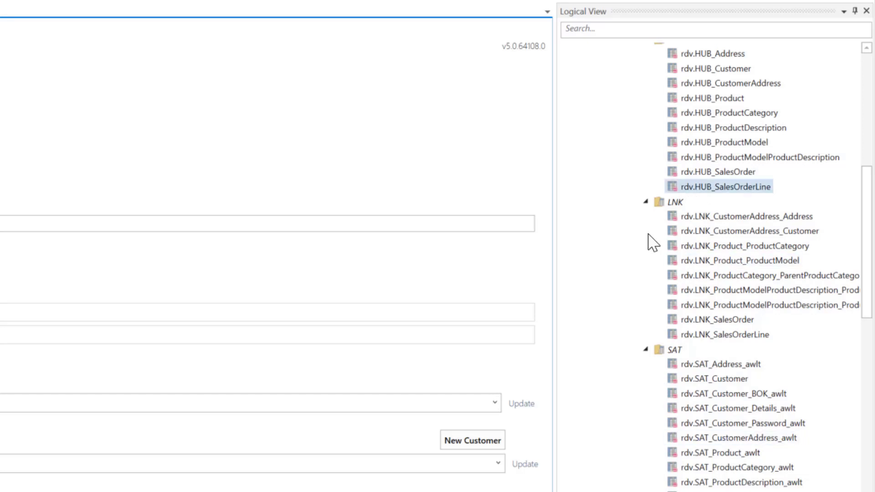
scroll(657, 248, "up", 4)
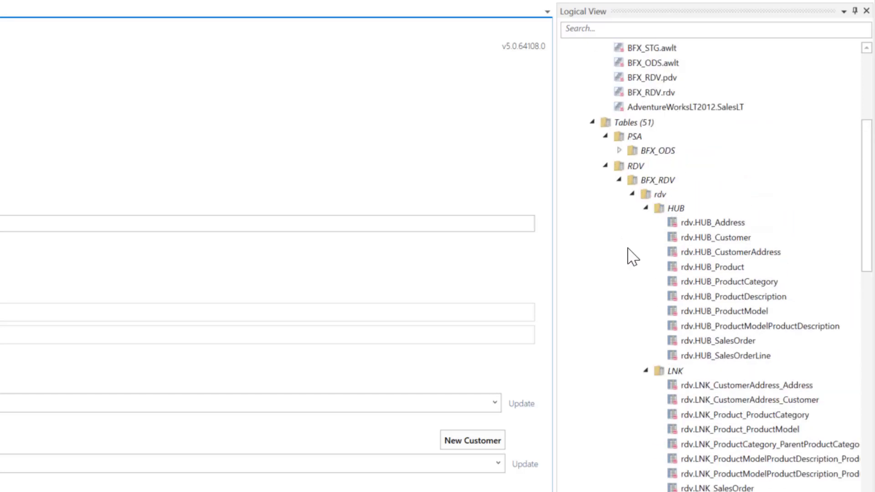
left_click(618, 181)
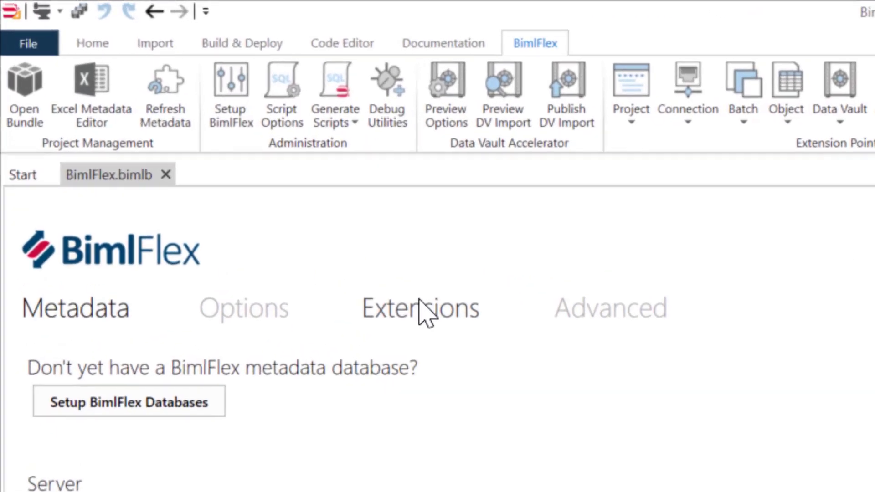
Step: Generate the table creation SQL script, select its entire content and switch to SQL Server Management Studio
left_click(345, 124)
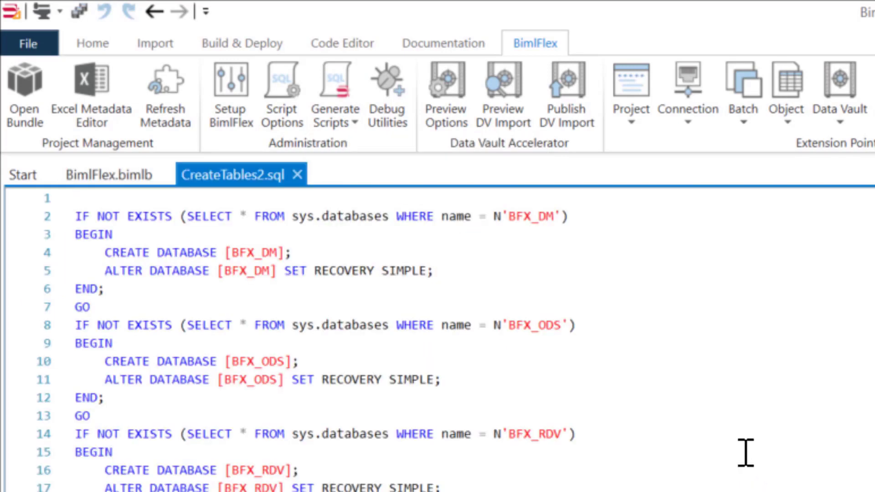
key("ctrl+a")
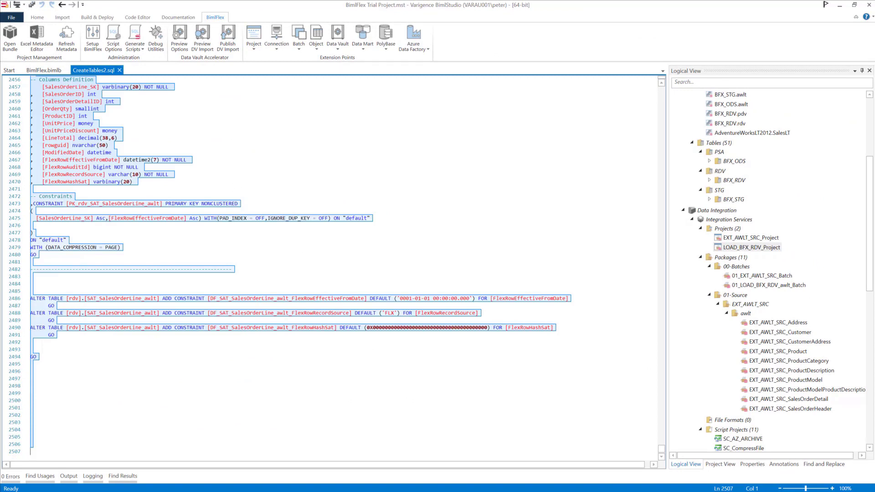
key("alt+Tab")
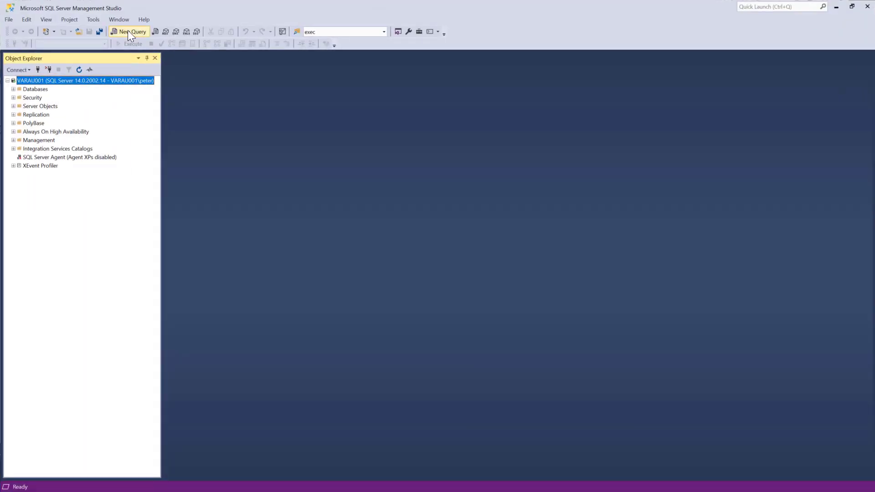
Step: Paste the table creation script into a new query and execute it
left_click(129, 32)
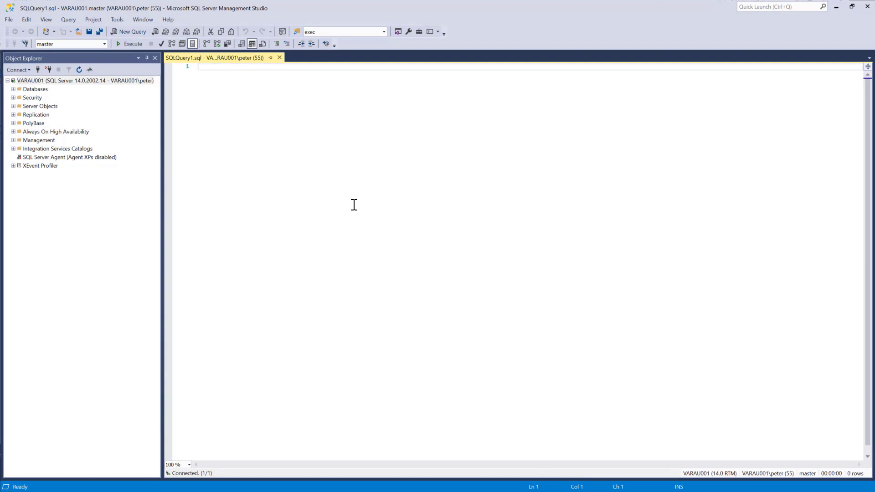
key("ctrl+v")
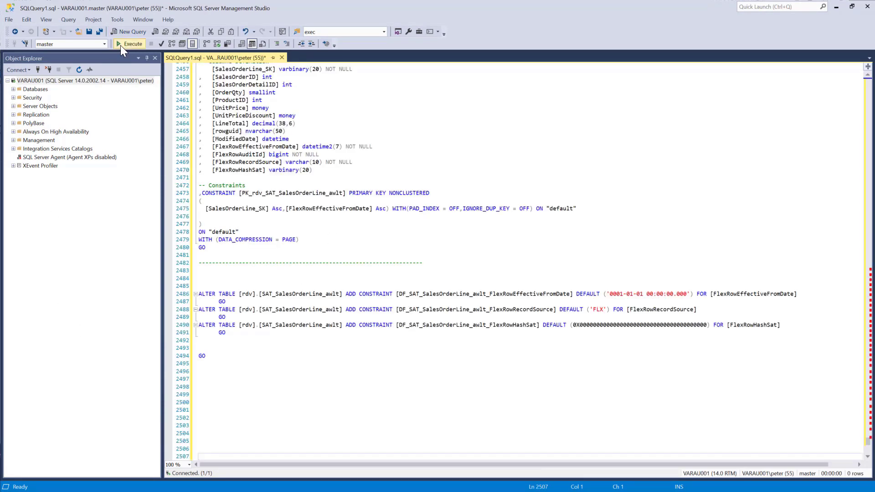
left_click(121, 45)
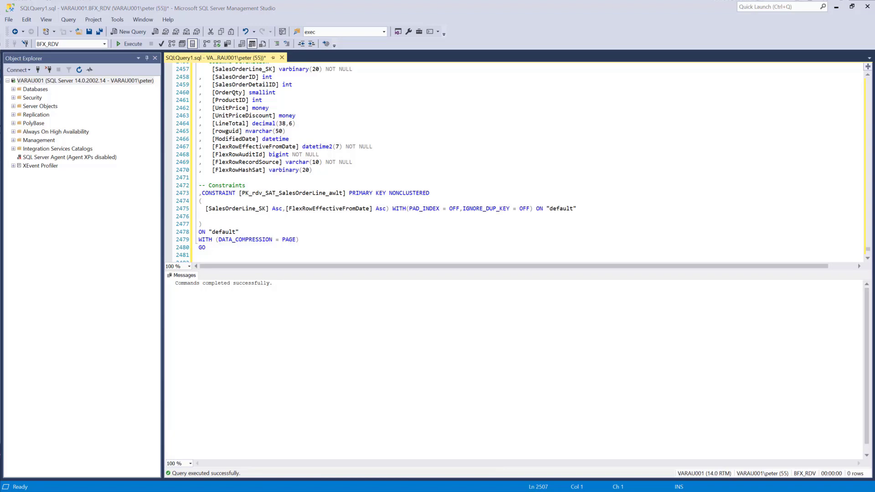
Step: In BimlStudio, generate the Data Vault procedure script by source and paste all of it into a new SQL Server Management Studio query
key("alt+Tab")
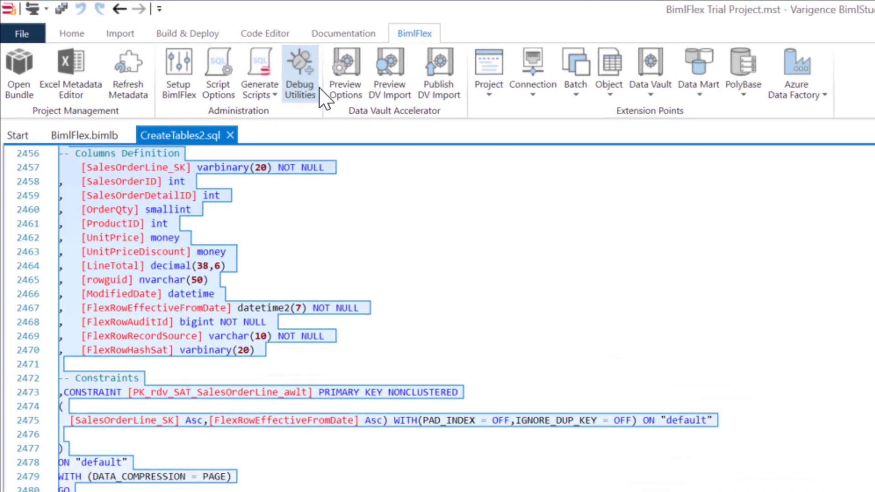
left_click(137, 47)
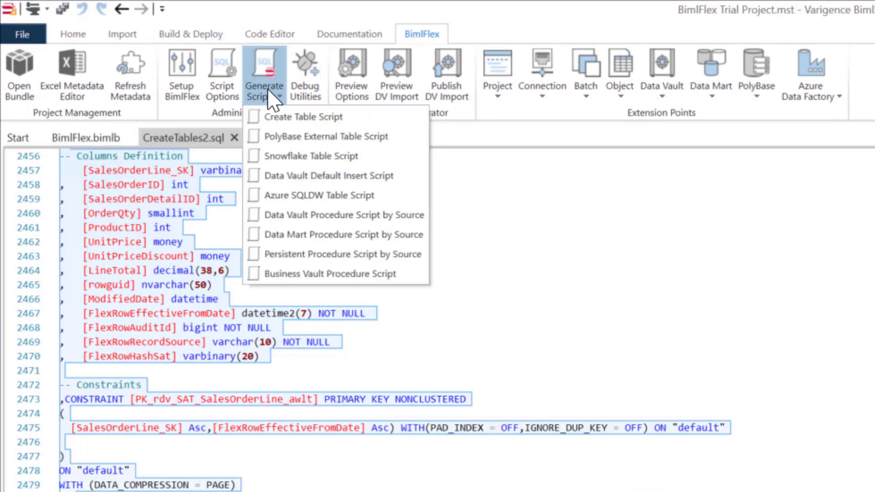
left_click(273, 222)
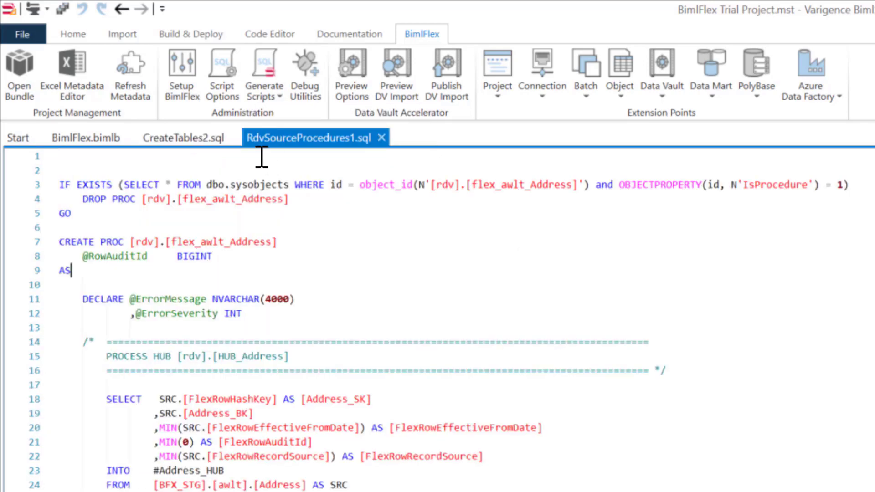
key("ctrl+a")
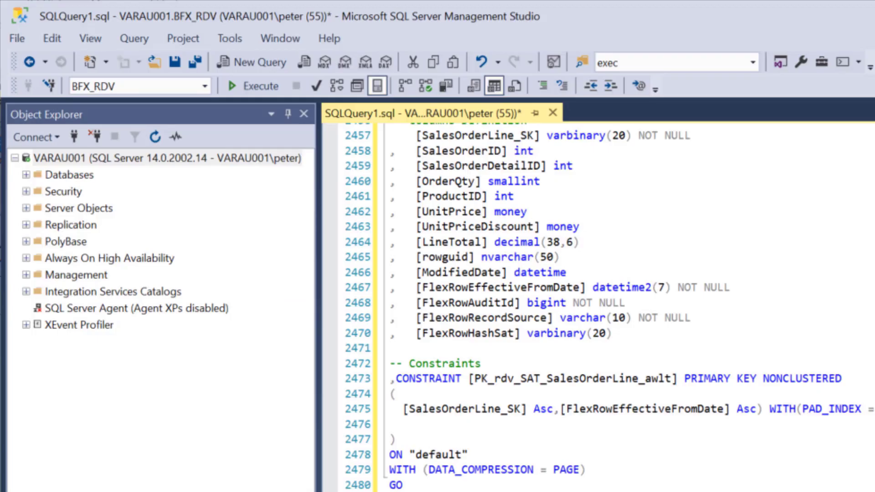
left_click(251, 62)
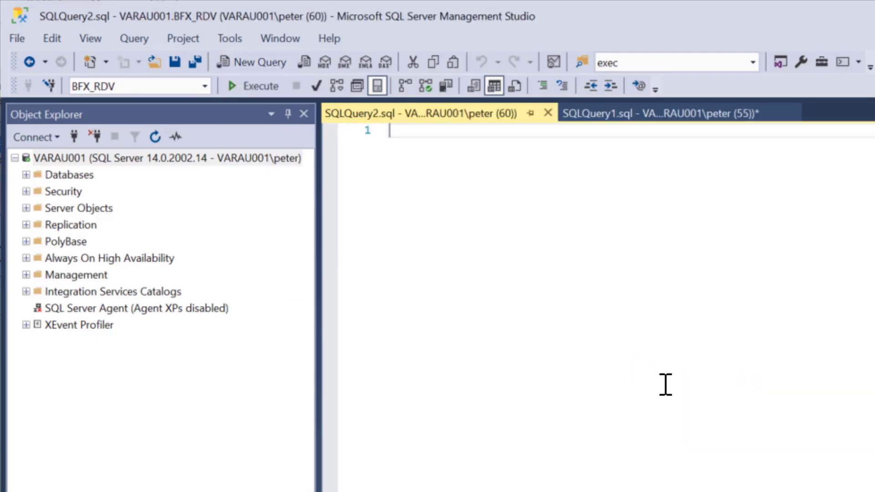
key("ctrl+v")
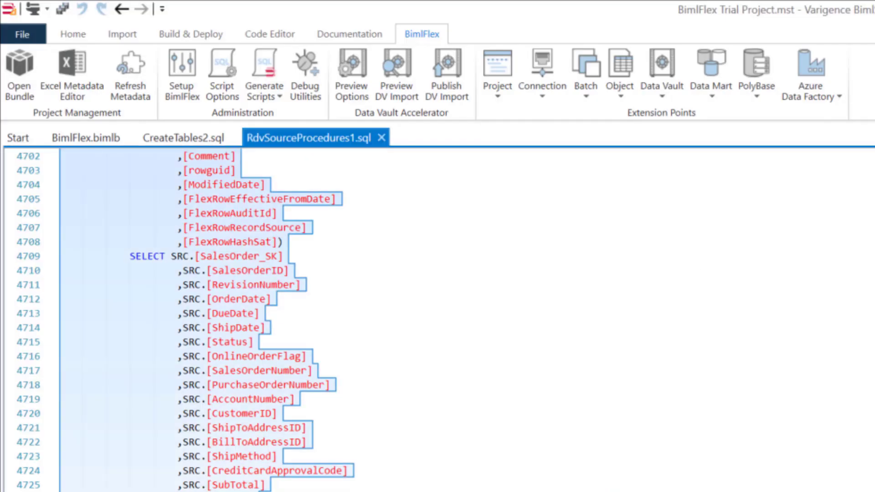
Step: Generate the Data Vault default insert script in BimlStudio, paste it into a new SQL Server Management Studio query and execute it
left_click(266, 96)
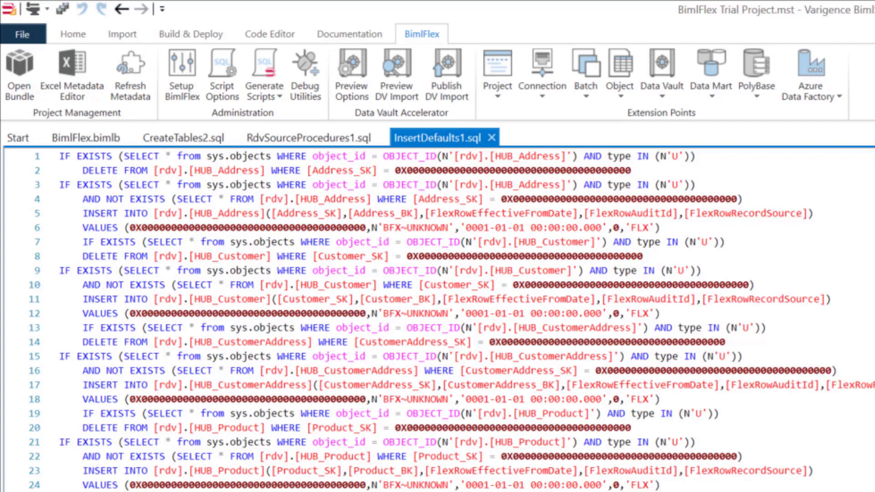
key("ctrl+a")
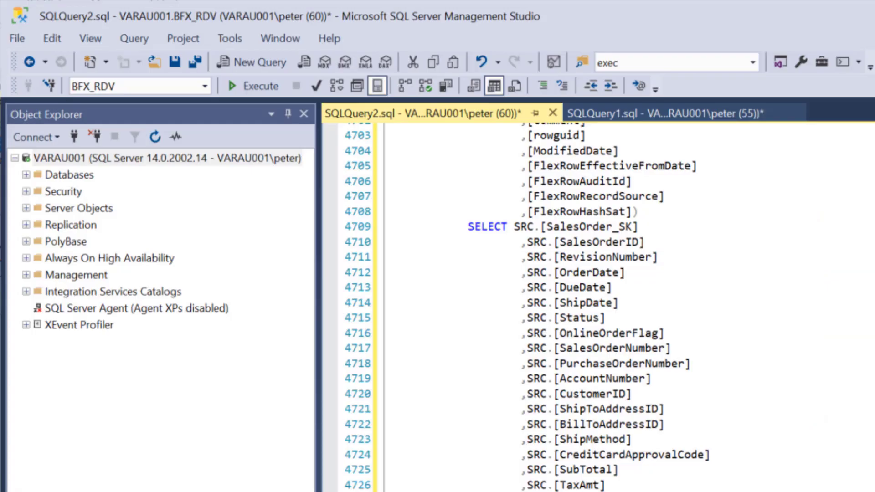
left_click(256, 62)
key("ctrl+v")
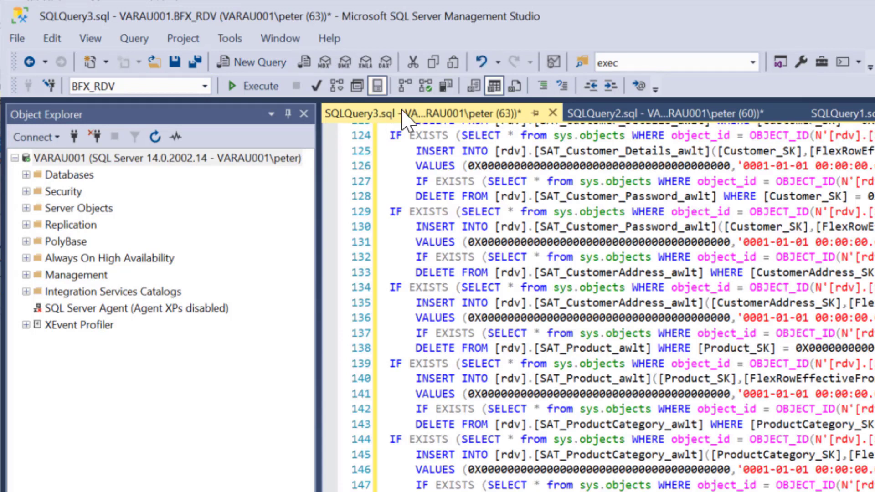
left_click(274, 86)
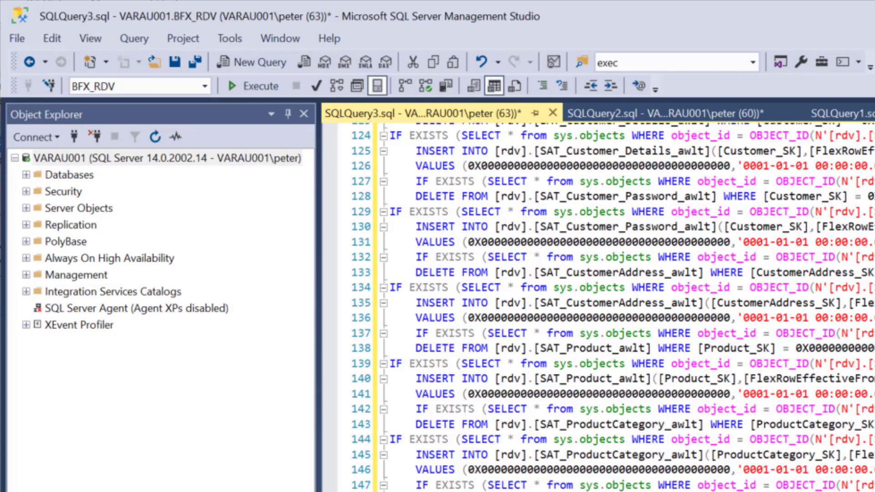
Step: Switch back to BimlStudio and build the BimlFlex Trial Project
key("alt+Tab")
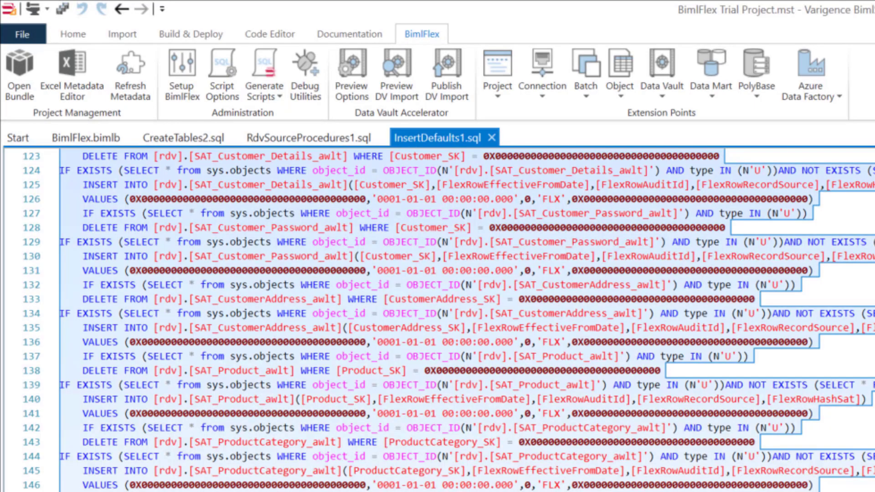
left_click(270, 102)
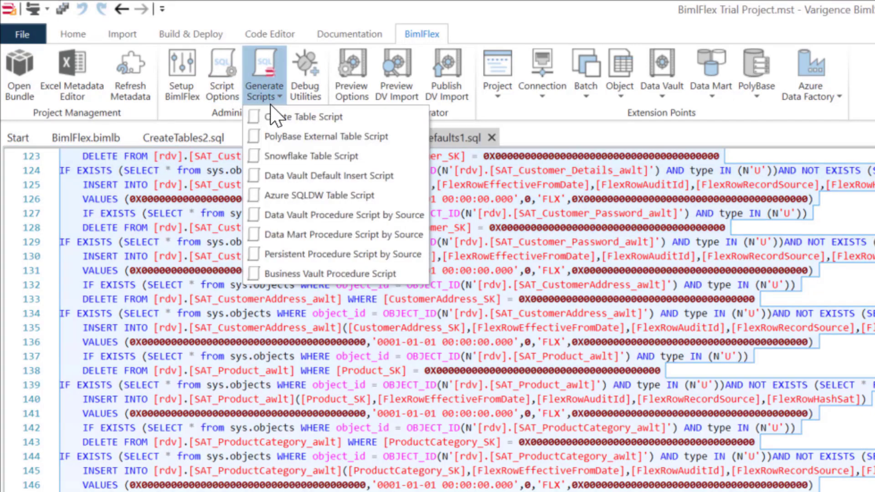
left_click(294, 273)
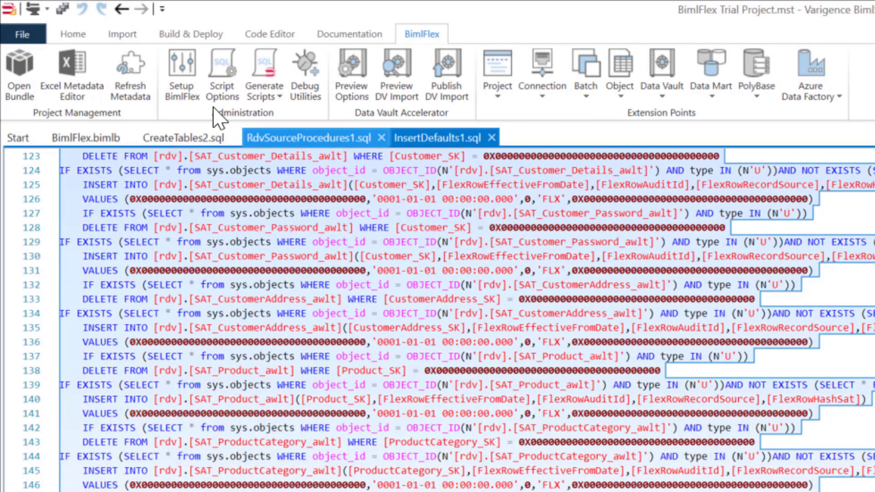
left_click(30, 8)
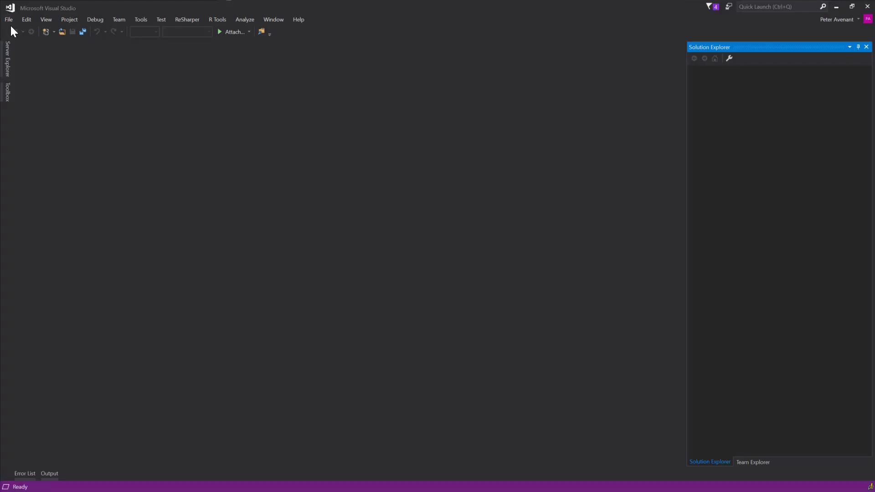
Step: In Visual Studio, open LOAD_BFX_RDV_Project.dtproj from the LOAD_BFX_RDV folder in the BimlFlex Trial Project's output
left_click(8, 19)
left_click(174, 35)
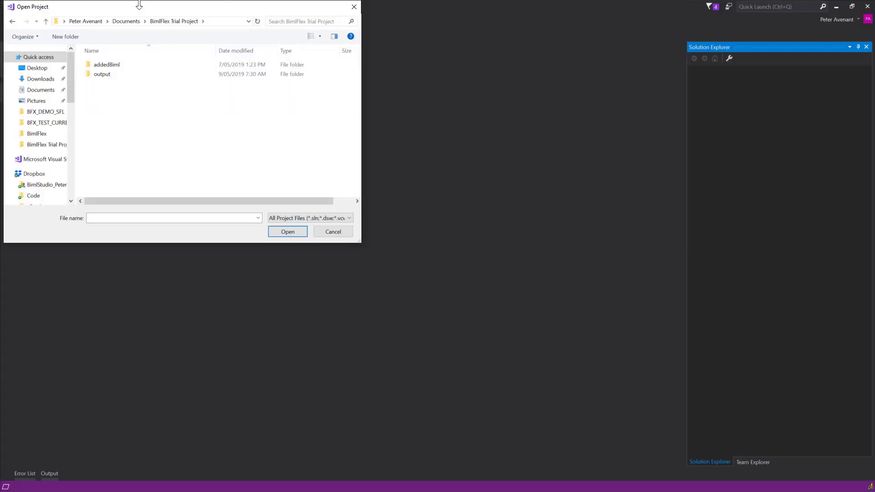
left_click_drag(139, 5, 306, 91)
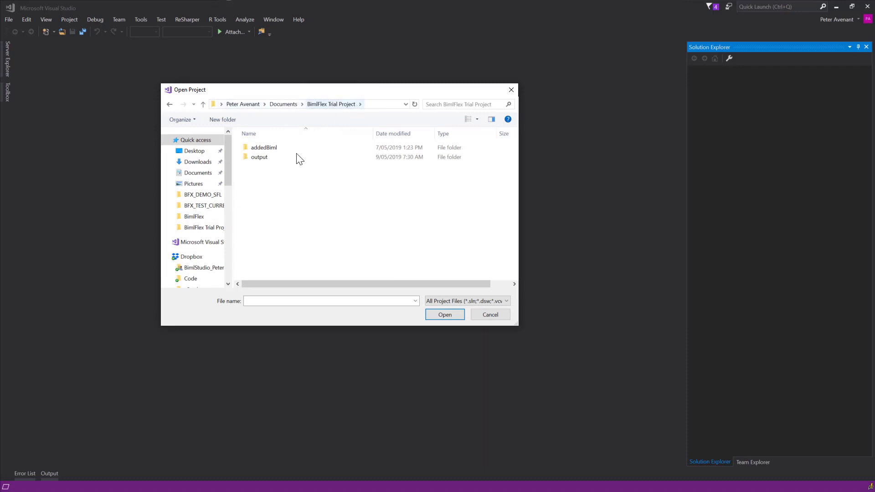
left_click(256, 160)
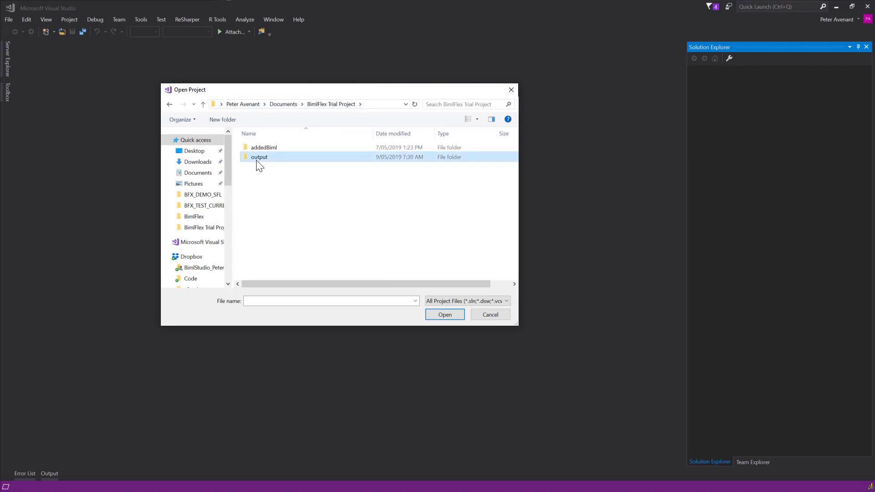
double_click(256, 160)
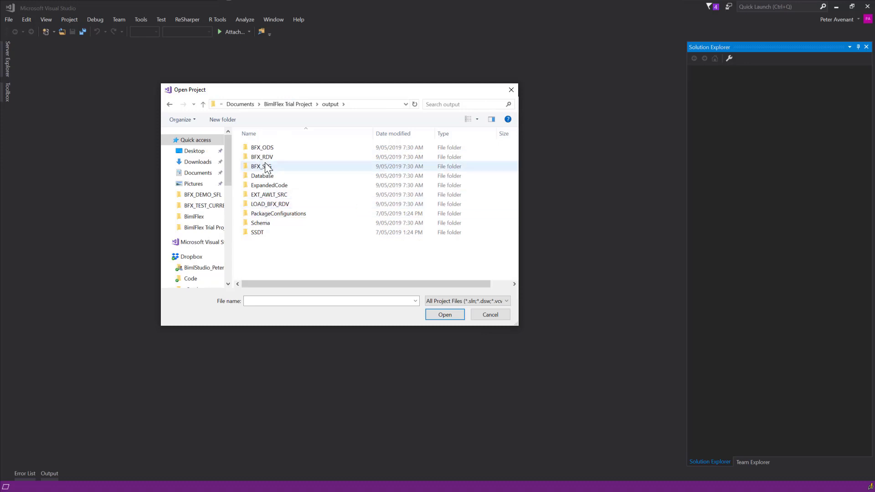
double_click(268, 204)
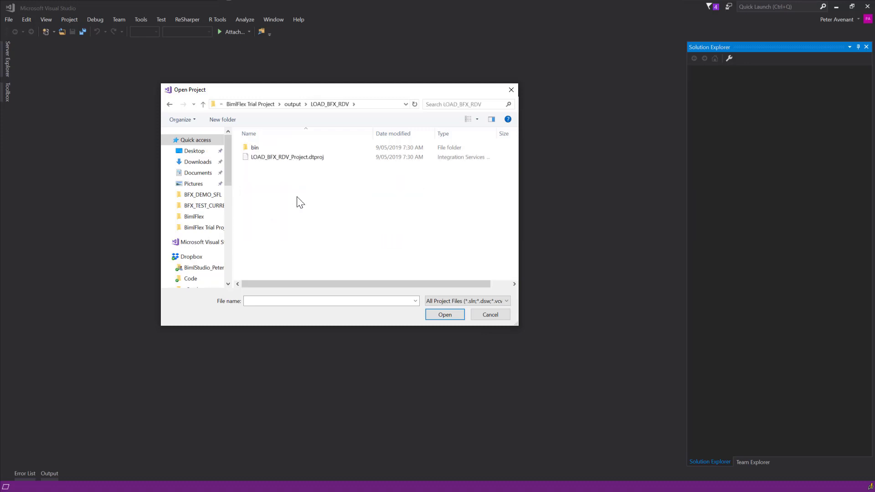
double_click(290, 158)
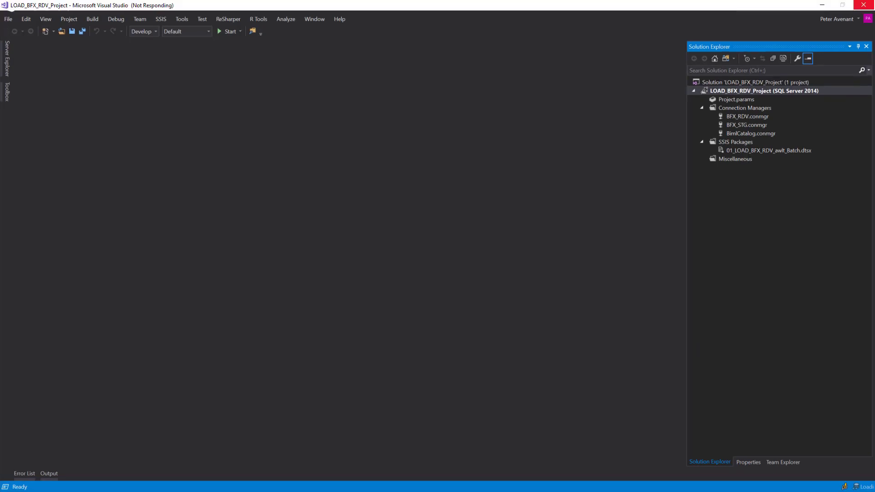
Step: Open the 01_LOAD_BFX_RDV_awlt_Batch.dtsx package and examine the source table load containers in its control flow
left_click(769, 150)
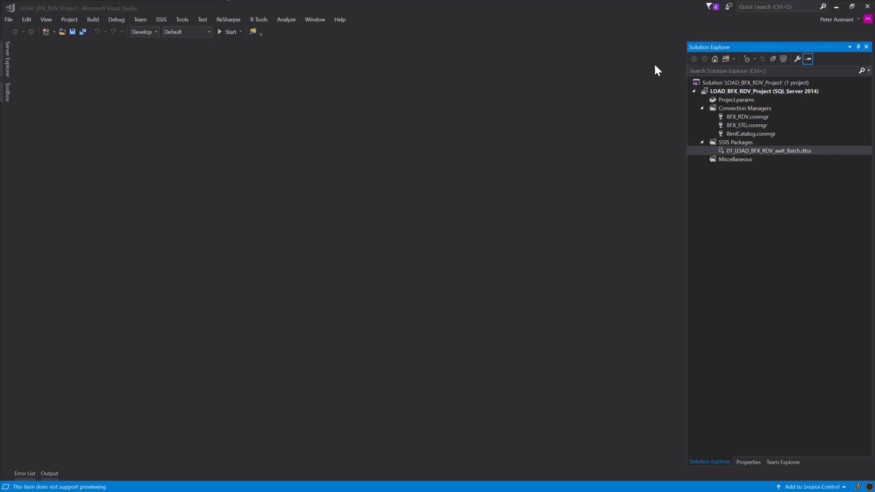
double_click(744, 152)
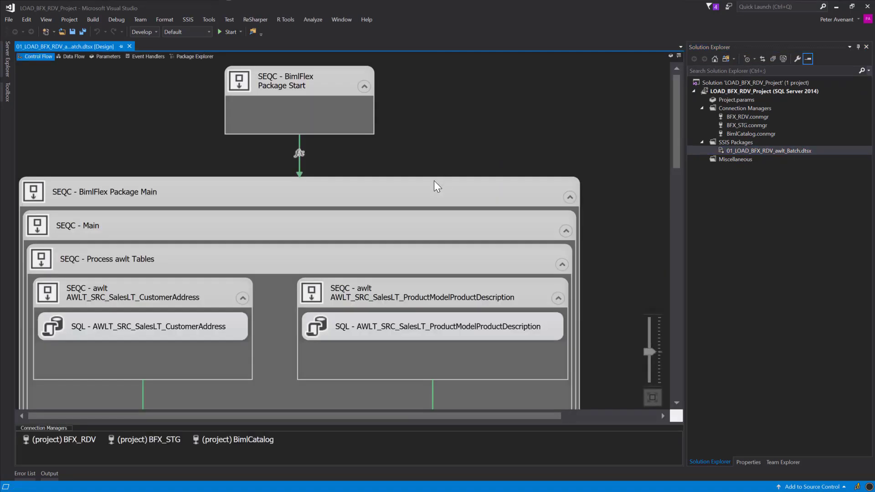
scroll(424, 114, "down", 5)
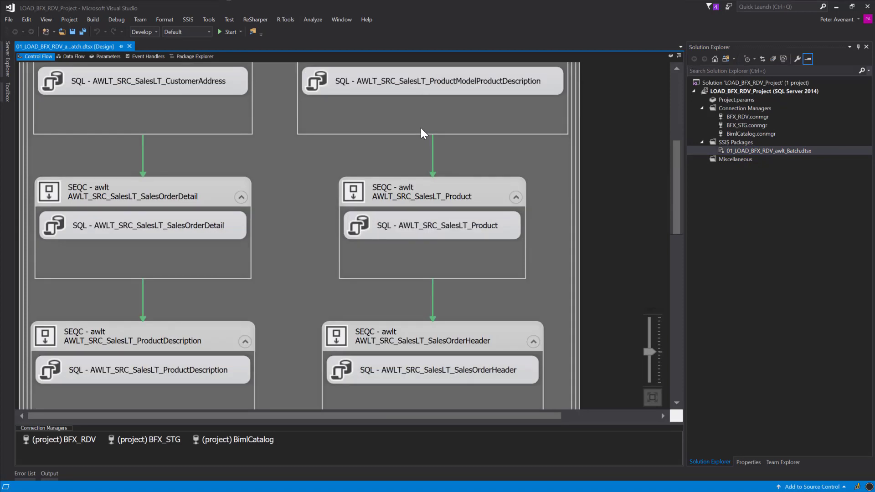
scroll(424, 141, "down", 6)
scroll(427, 154, "up", 4)
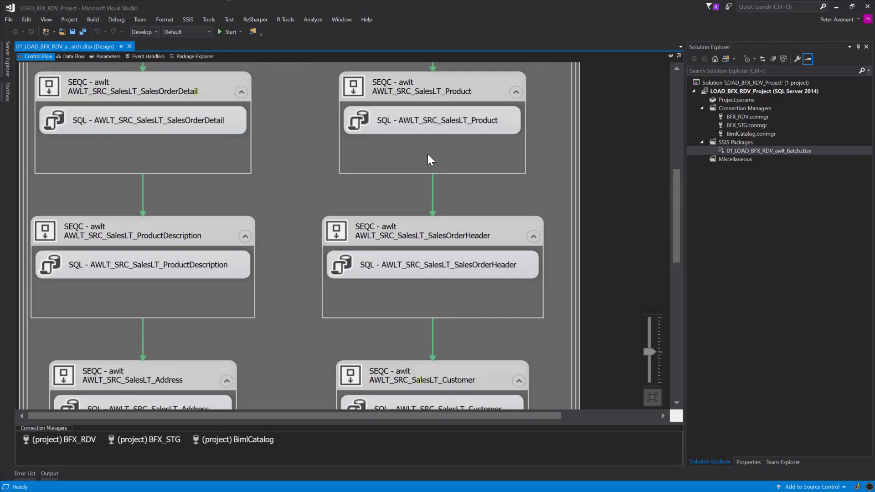
scroll(428, 155, "up", 6)
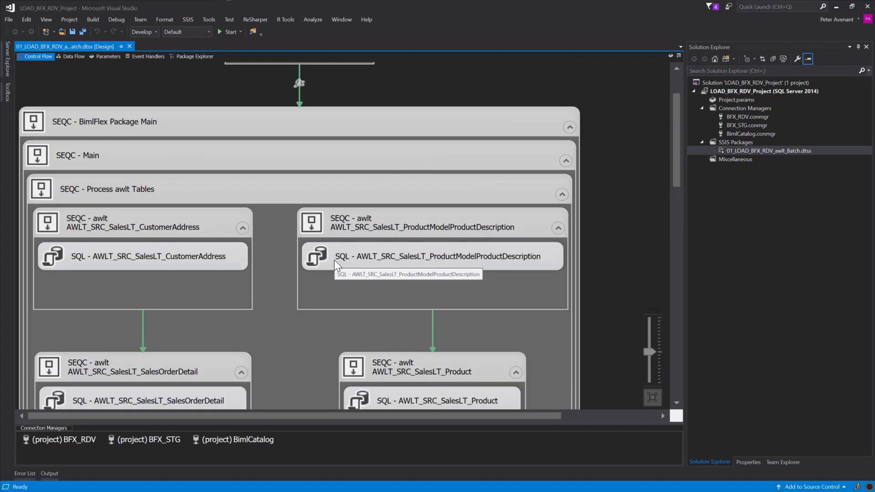
scroll(333, 260, "up", 2)
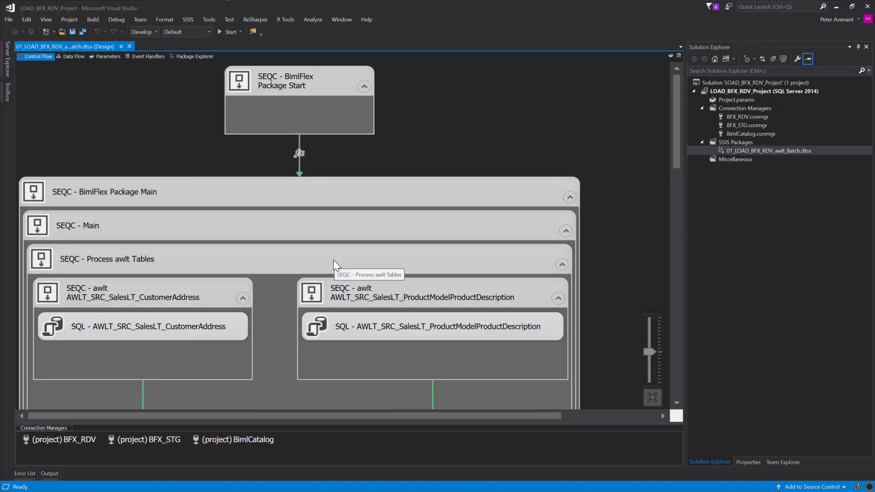
scroll(310, 260, "down", 2)
left_click(168, 232)
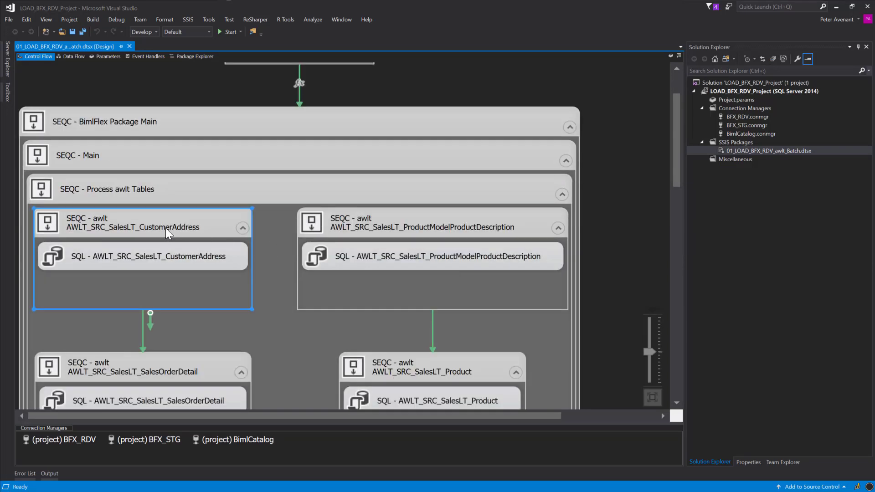
left_click(397, 226)
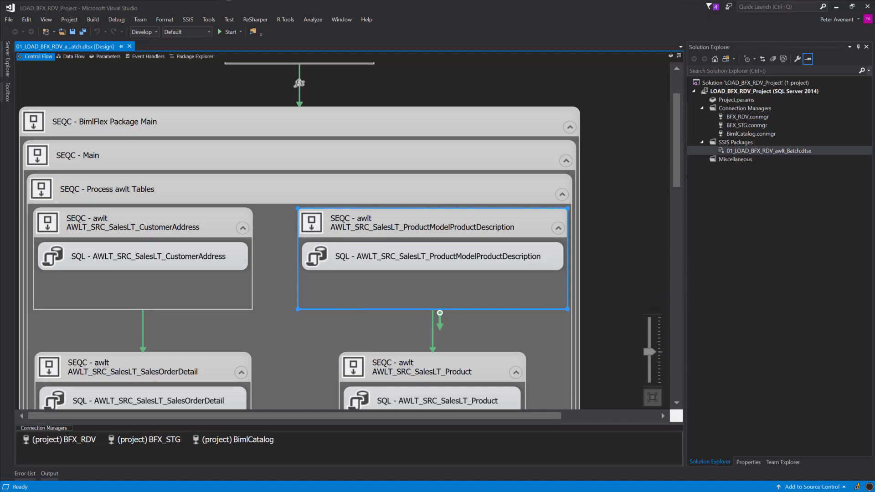
Step: Switch to BimlFlex, open the LOAD_BFX_RDV batch and check its threads setting
key("alt+Tab")
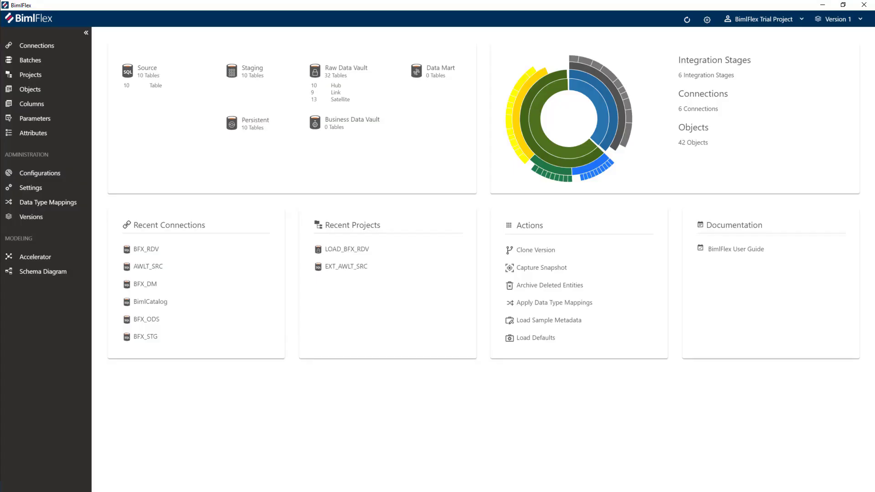
left_click(26, 62)
left_click(124, 104)
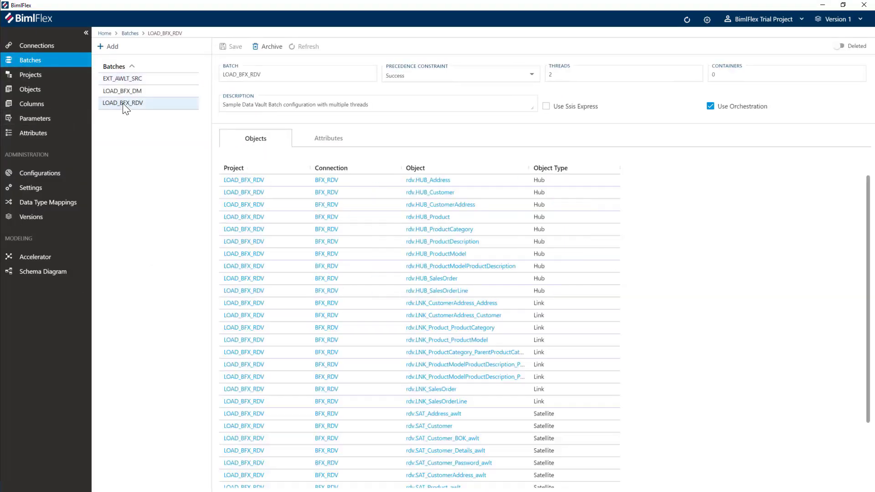
left_click(554, 74)
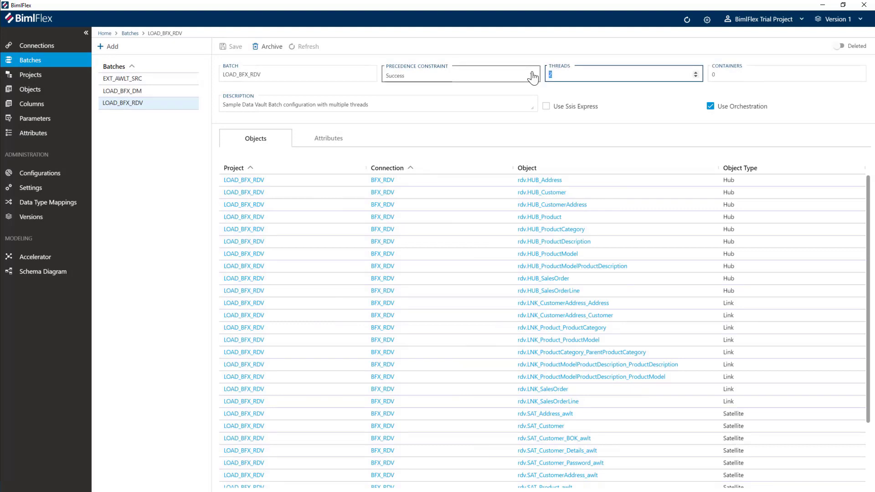
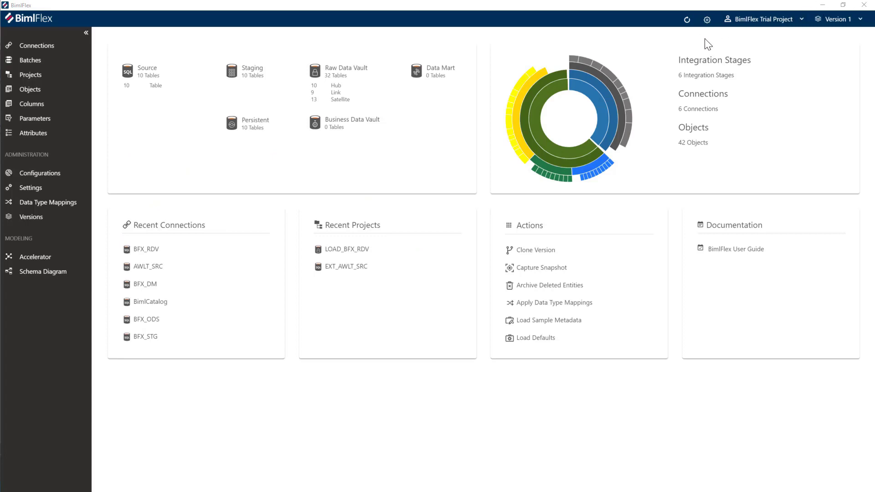
Step: Open the SalesLT.SalesOrderHeader object from the EXT_AWLT_SRC project and display its parameters
left_click(36, 79)
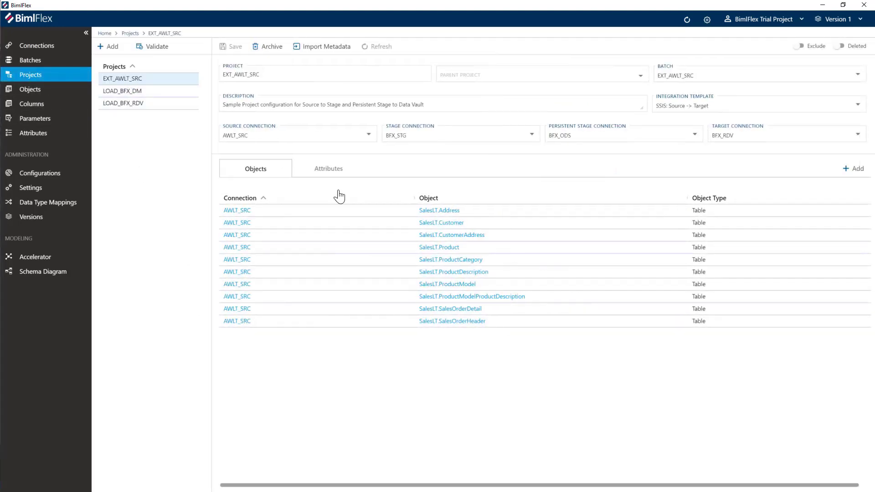
left_click(453, 325)
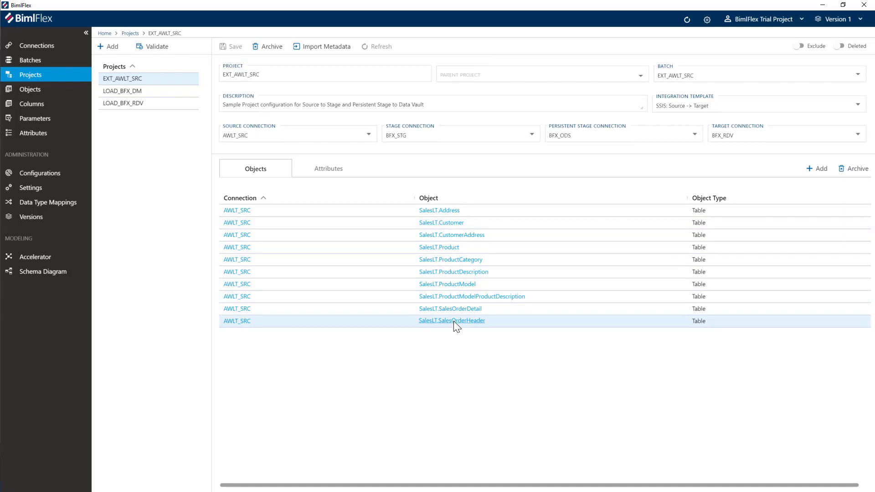
left_click(453, 321)
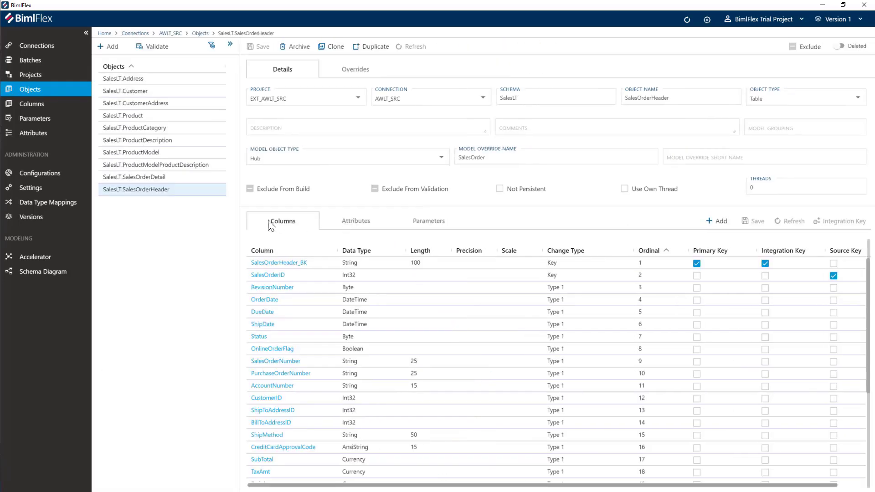
left_click(423, 226)
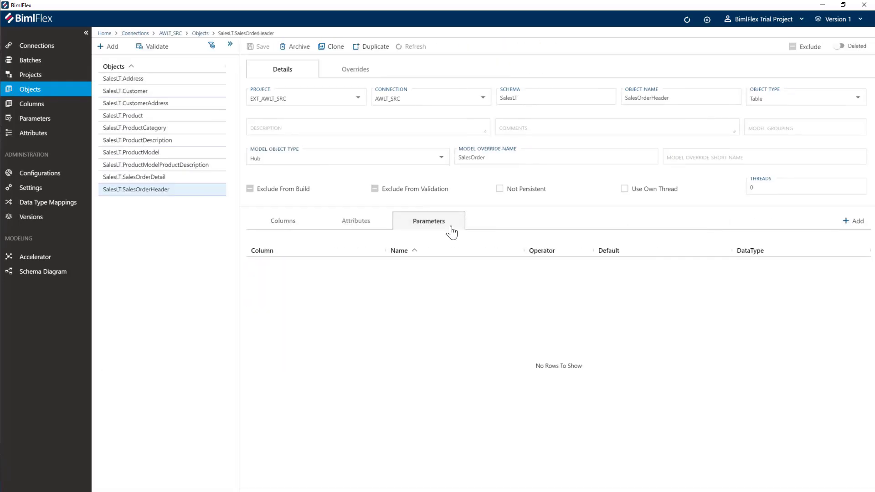
Step: Start a new parameter for SalesLT.SalesOrderHeader on the ModifiedDate column and name it LastLoadDate
left_click(853, 222)
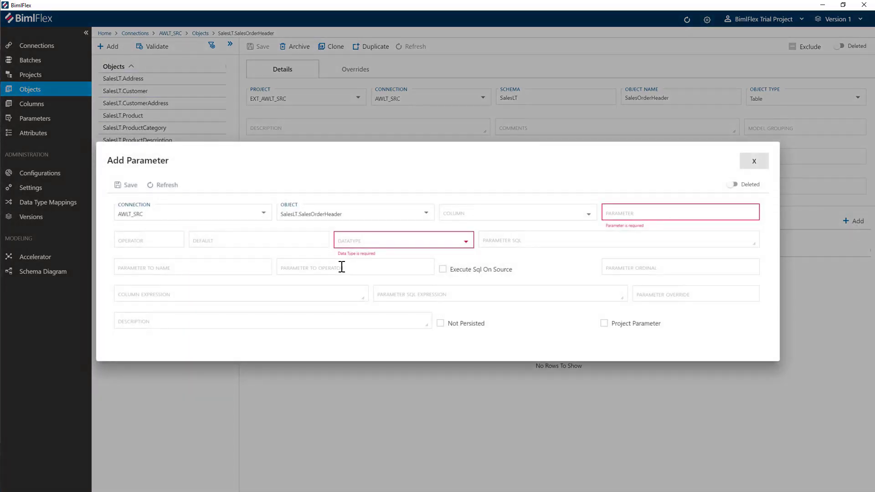
left_click(488, 222)
scroll(506, 264, "down", 8)
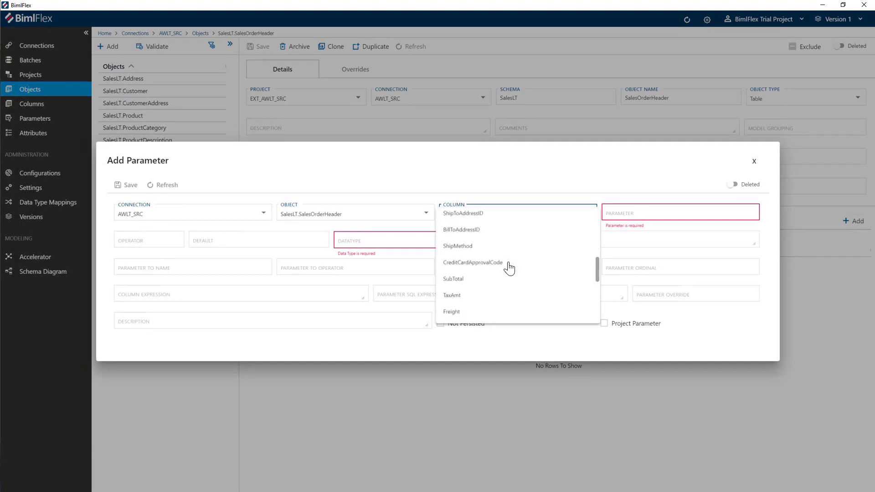
scroll(483, 296, "down", 1)
scroll(478, 302, "up", 5)
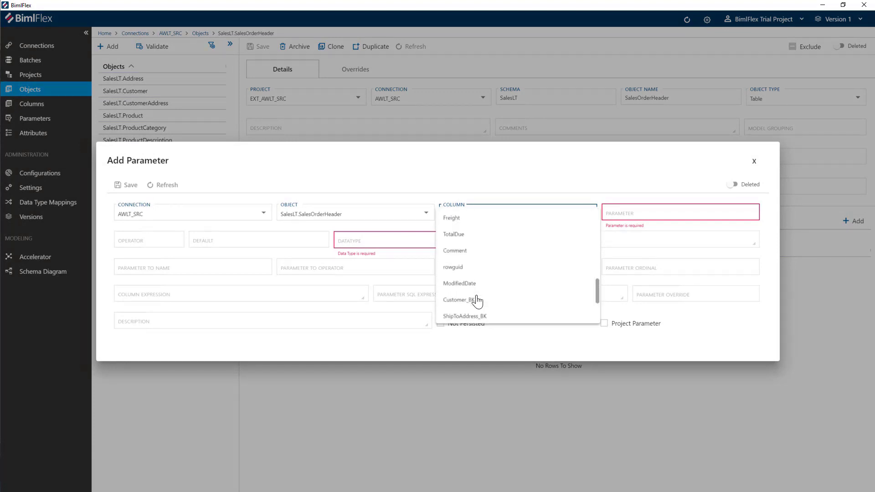
scroll(478, 302, "down", 2)
left_click(476, 296)
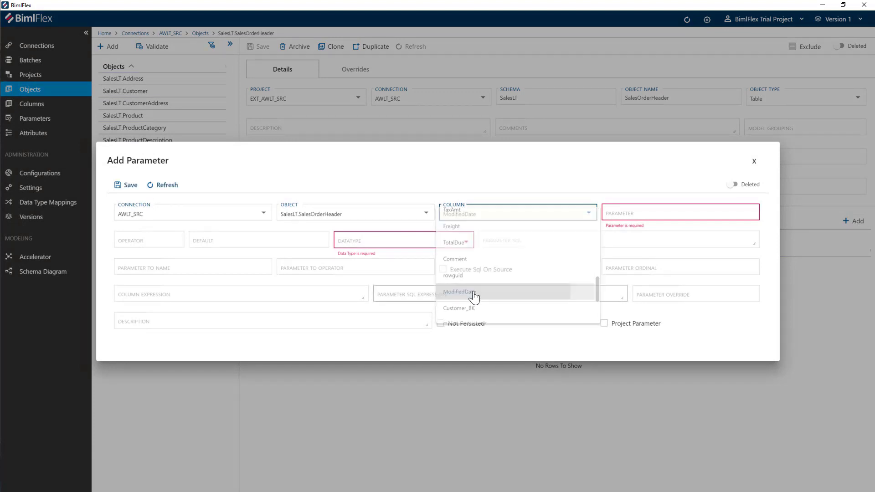
left_click(651, 215)
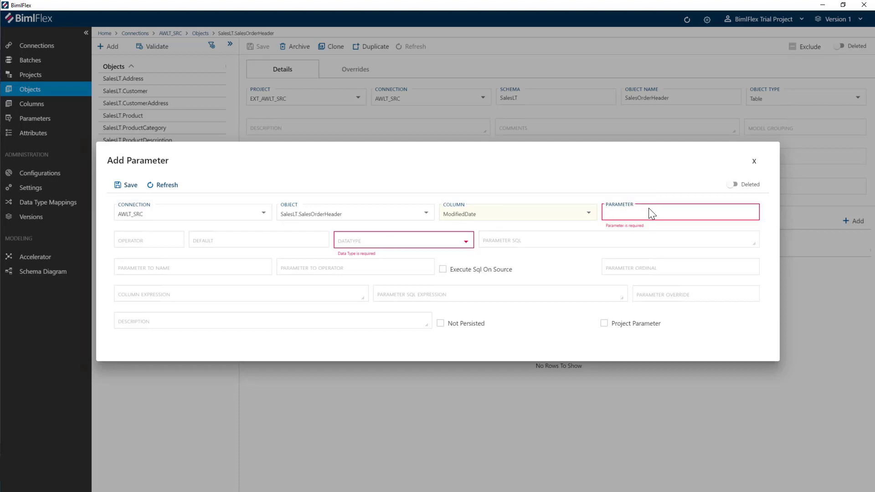
type("LastLo")
type("ad")
type("Dae")
type("te")
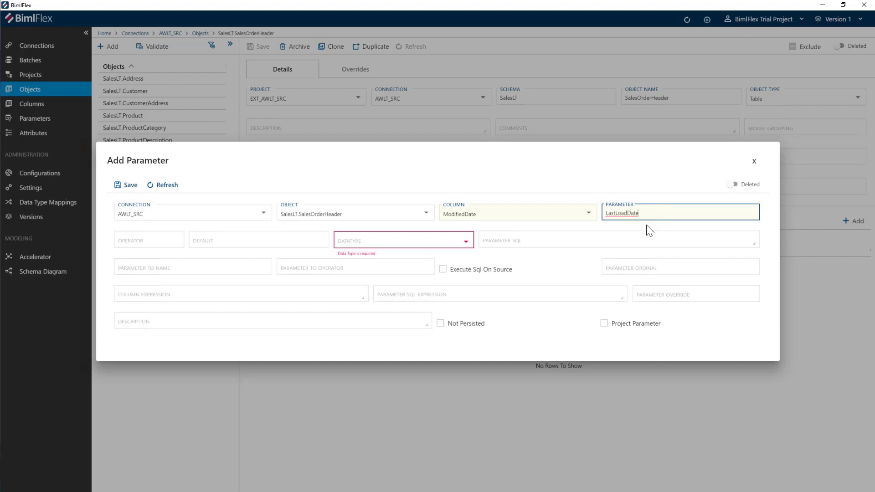
Step: Give the LastLoadDate parameter the operator >, the default 1900-01-01 and the data type String
left_click(148, 244)
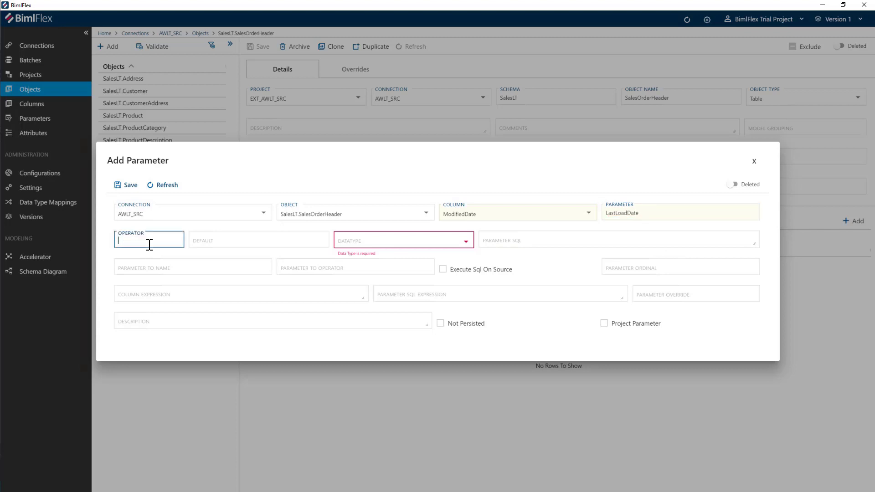
type(">")
left_click(236, 242)
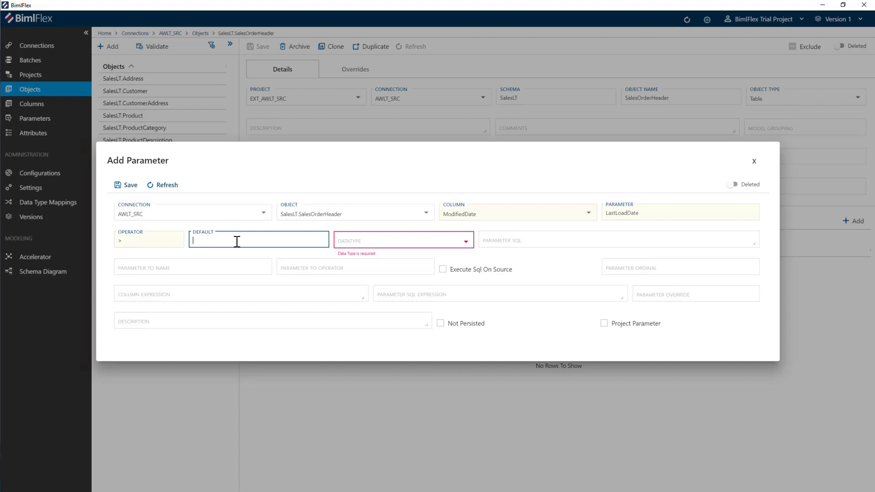
type("1900-01-01")
left_click(389, 243)
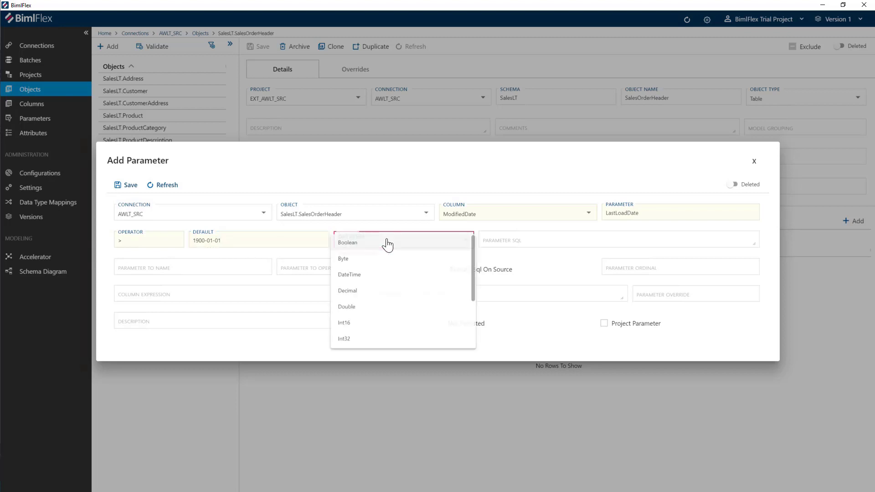
scroll(395, 279, "down", 3)
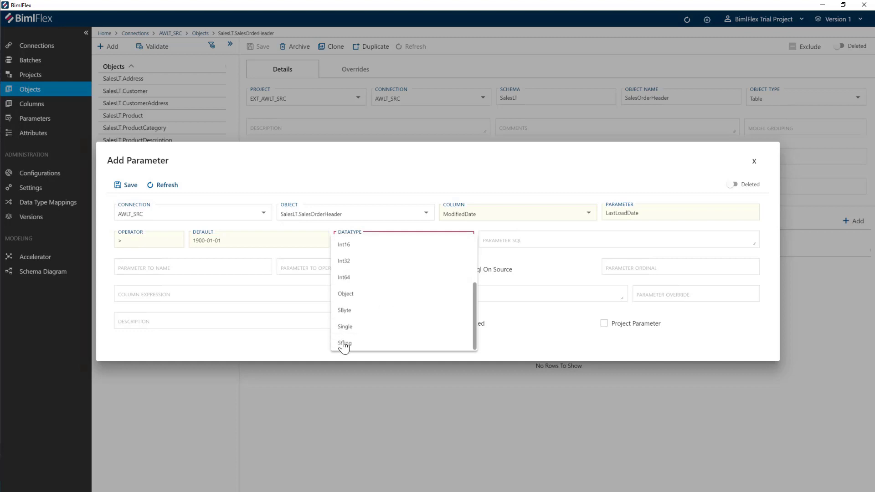
left_click(362, 344)
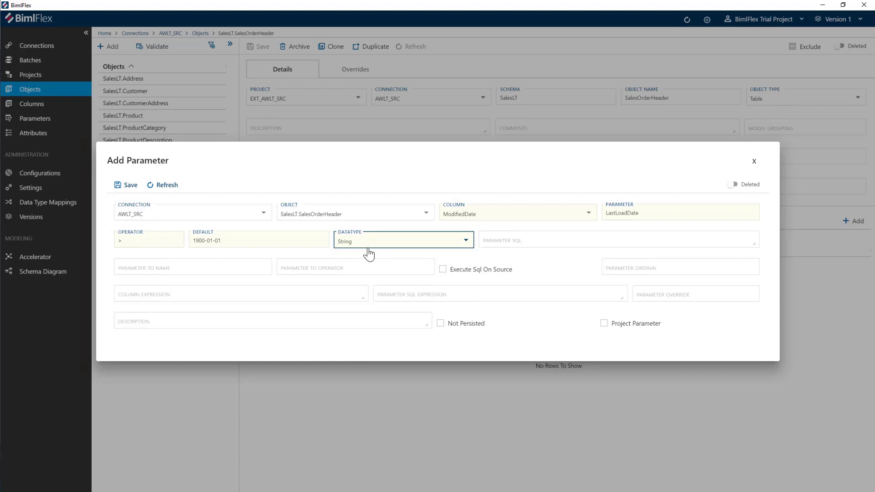
left_click(517, 242)
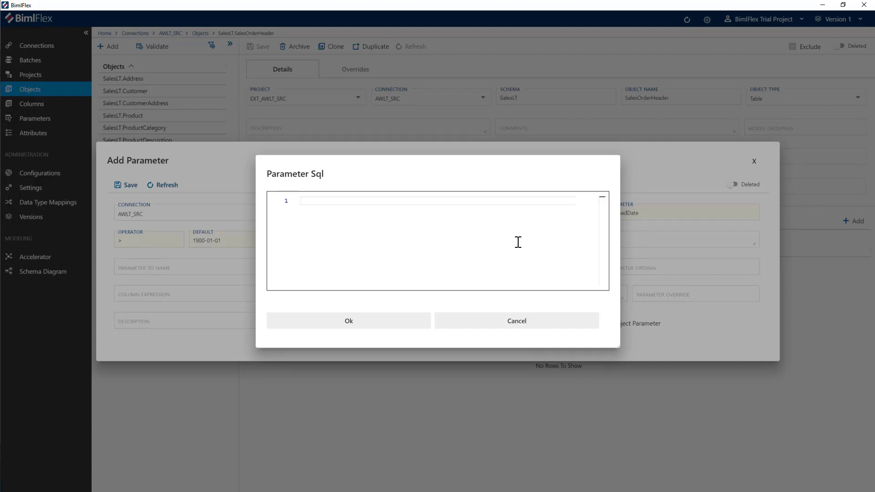
type("CONVERT(VARCHAR(23),MAX(@@this),121)")
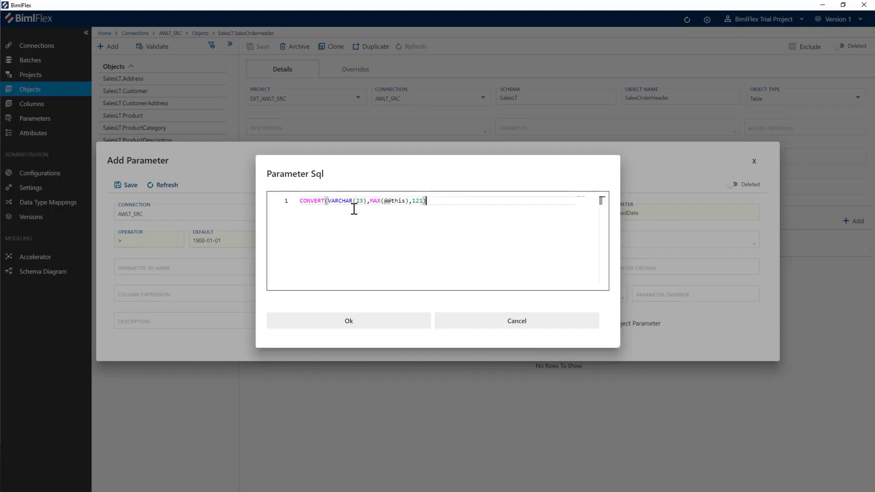
left_click(357, 324)
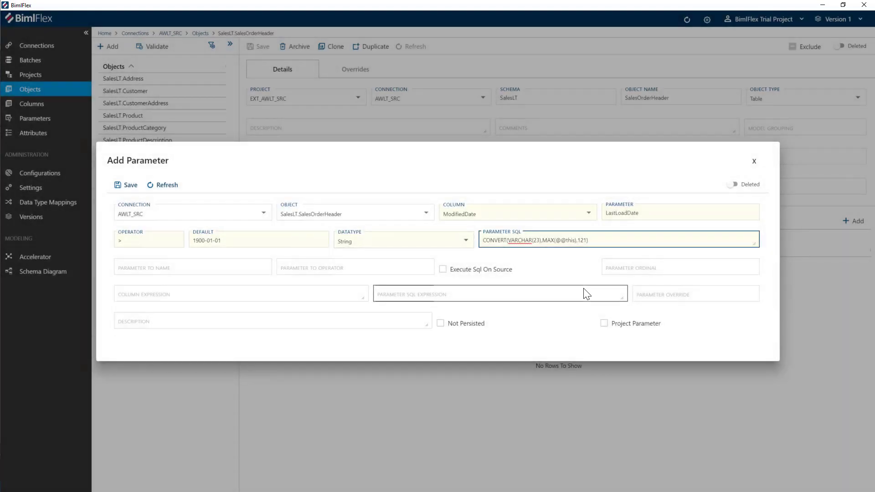
left_click(126, 185)
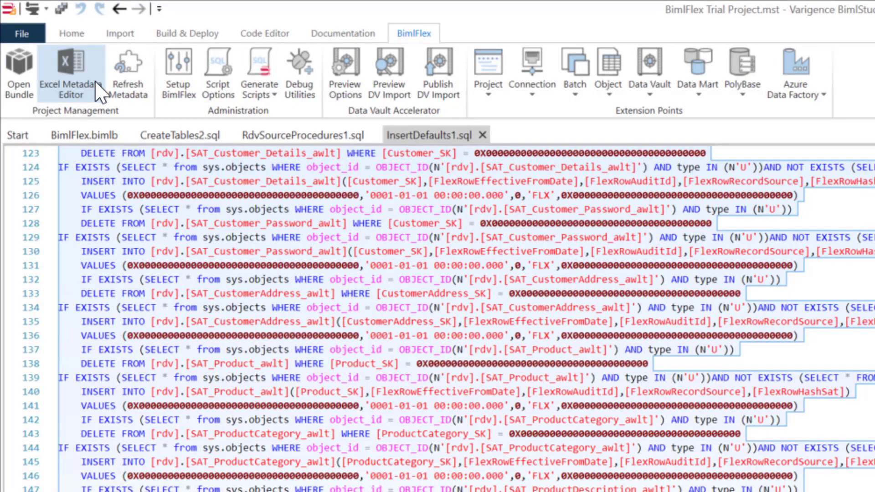
Step: Open the Excel Metadata Editor from BimlStudio and display the BimlFlex metadata connection settings in Excel
left_click(69, 62)
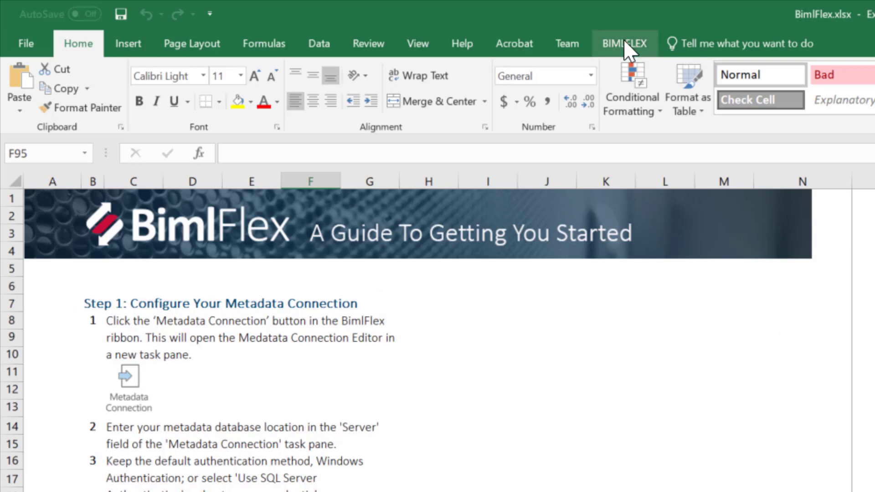
left_click(626, 45)
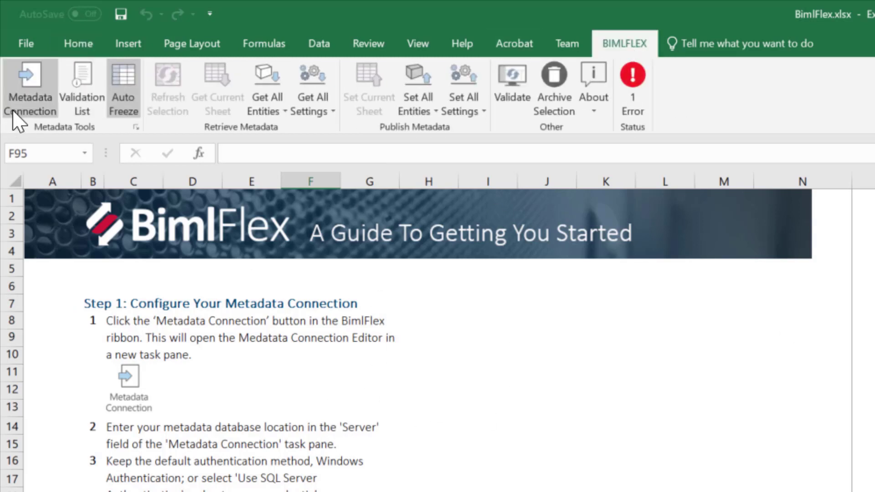
left_click(24, 81)
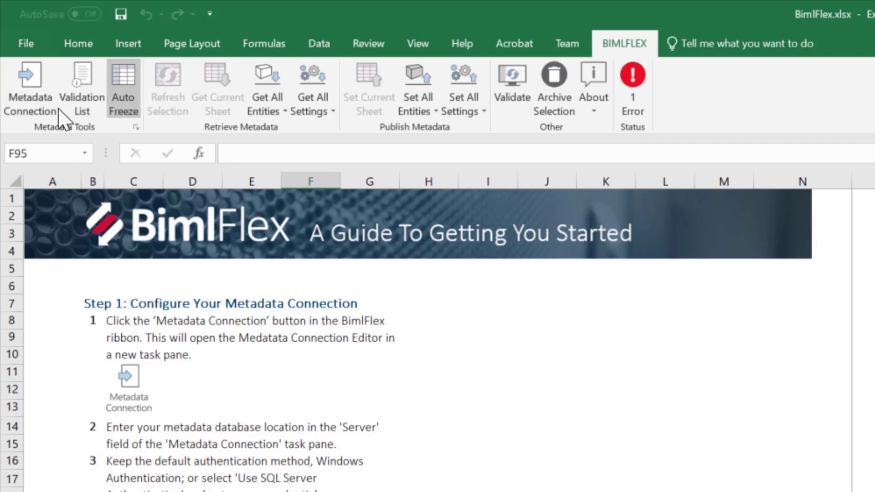
left_click(29, 78)
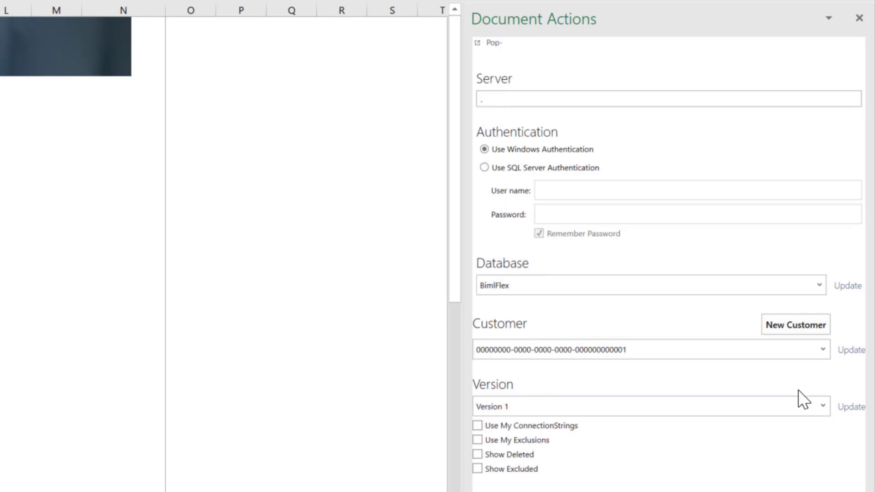
Step: Update the customer list in the metadata connection and choose BimlFlex Trial Project as the customer
left_click(851, 351)
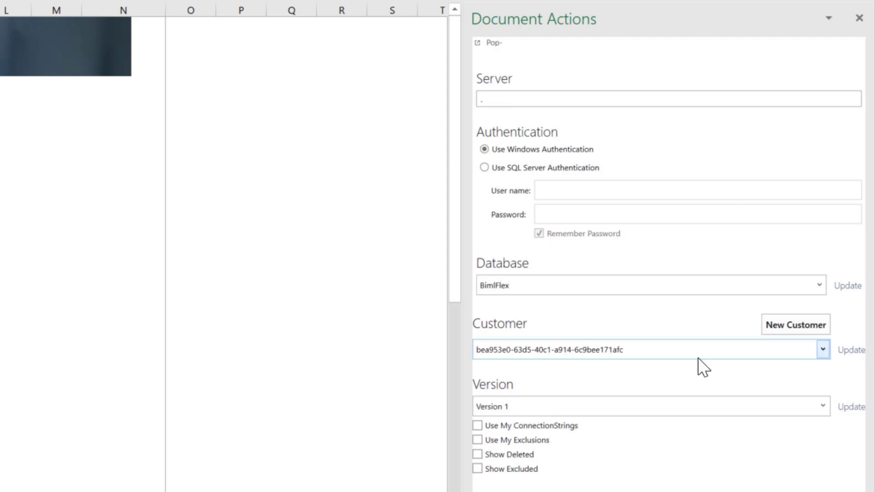
left_click(821, 349)
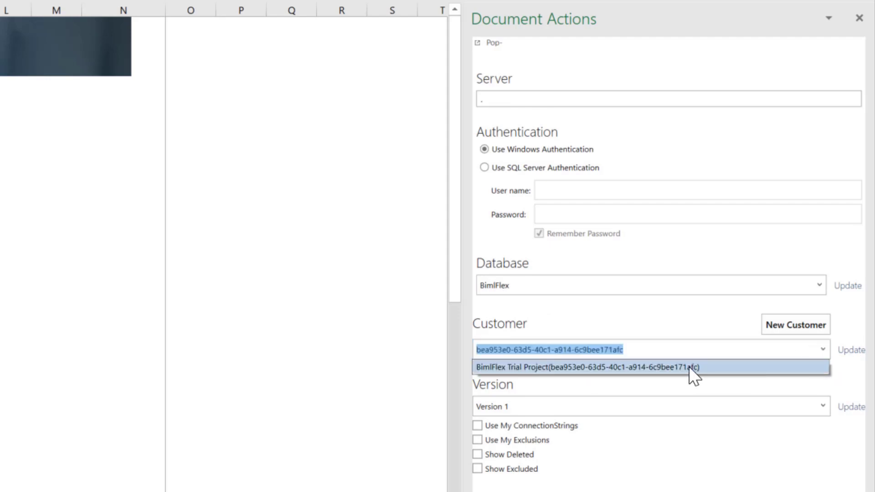
left_click(689, 367)
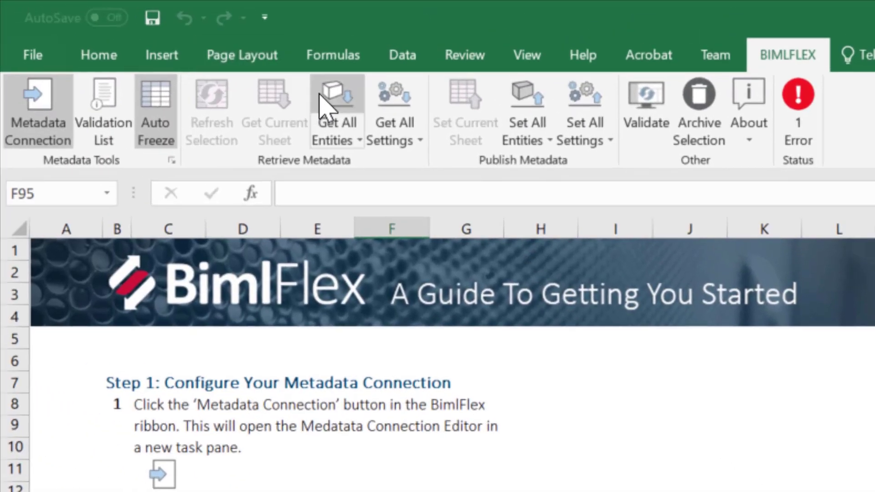
Step: Retrieve all metadata entities into the workbook and close the connection settings
left_click(335, 98)
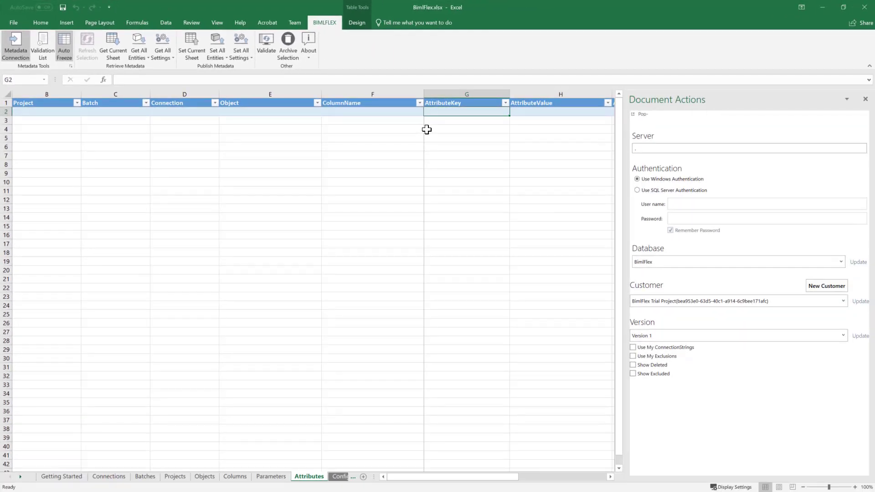
left_click(866, 101)
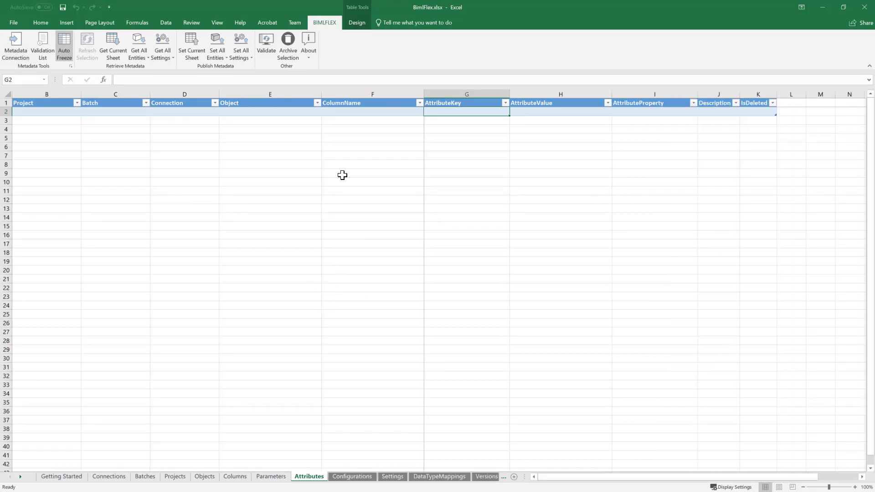
Step: On the Parameters sheet, widen the ParameterSql column and copy the SalesLT.SalesOrderHeader parameter, Connection through ParameterSql, into rows 3 to 10
left_click(266, 478)
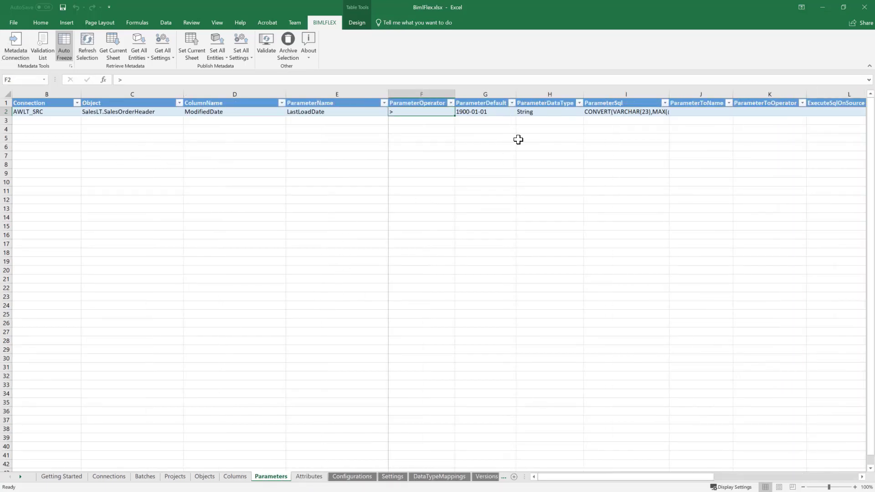
left_click_drag(670, 94, 702, 105)
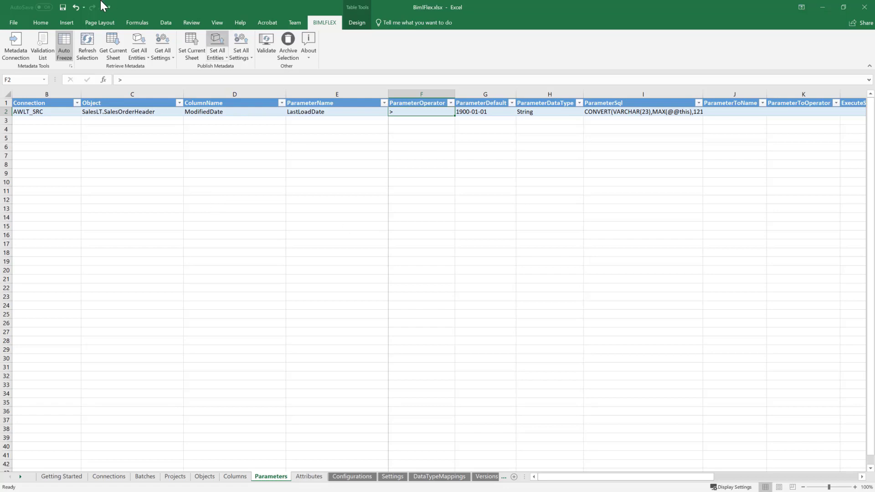
left_click_drag(61, 111, 658, 112)
key("ctrl+c")
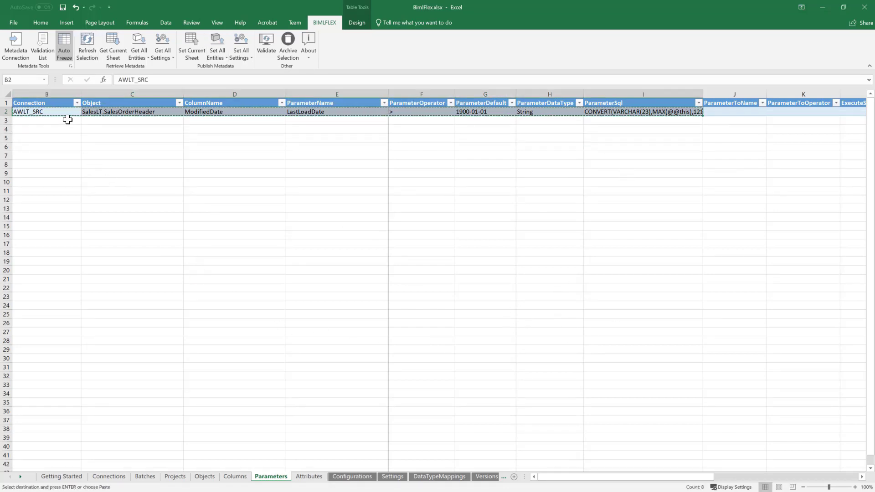
left_click_drag(67, 121, 62, 180)
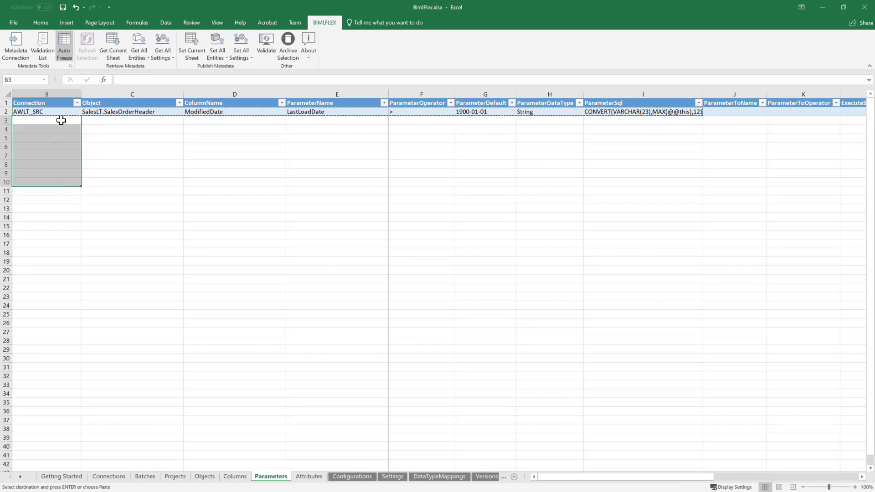
key("ctrl+v")
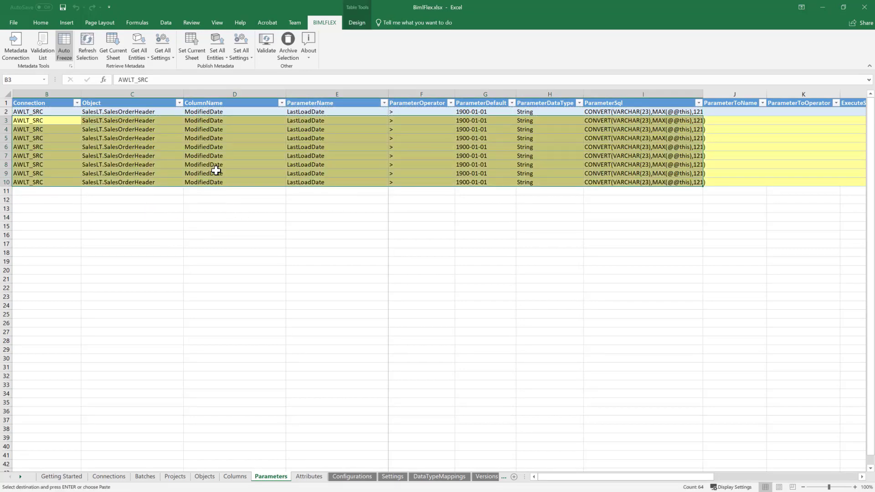
Step: Change the Object in row 3 to SalesLT.Address and in row 4 to SalesLT.Customer
left_click(189, 158)
left_click(176, 120)
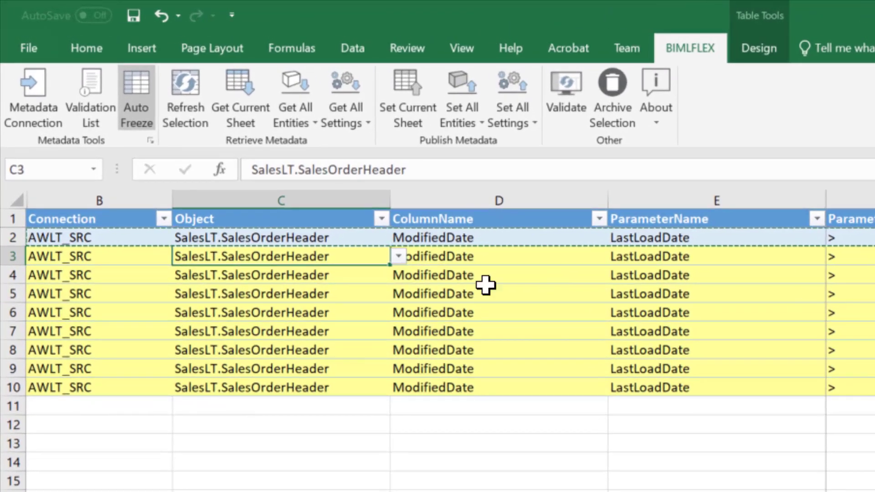
left_click(399, 258)
left_click_drag(396, 312, 397, 296)
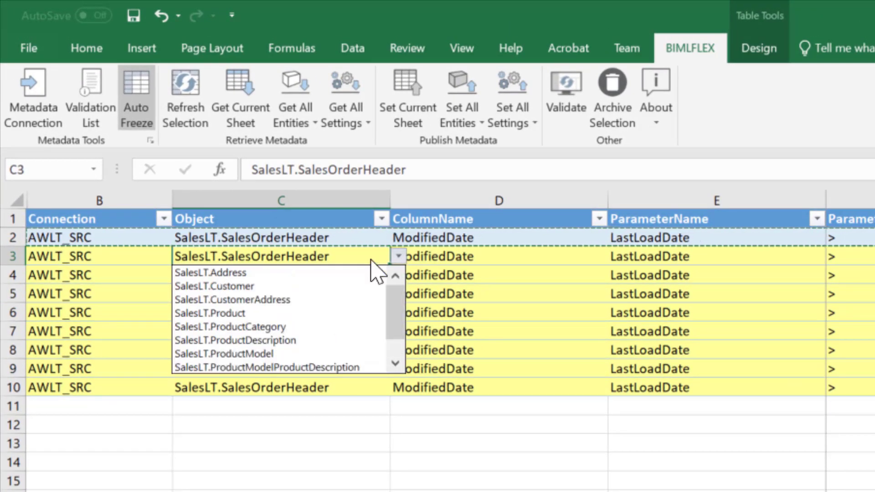
left_click(287, 275)
left_click(372, 284)
left_click(399, 275)
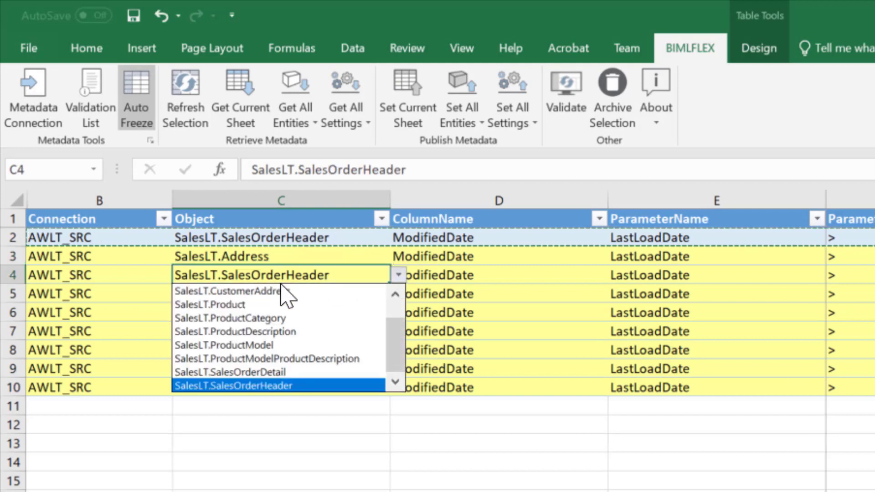
left_click_drag(395, 342, 396, 314)
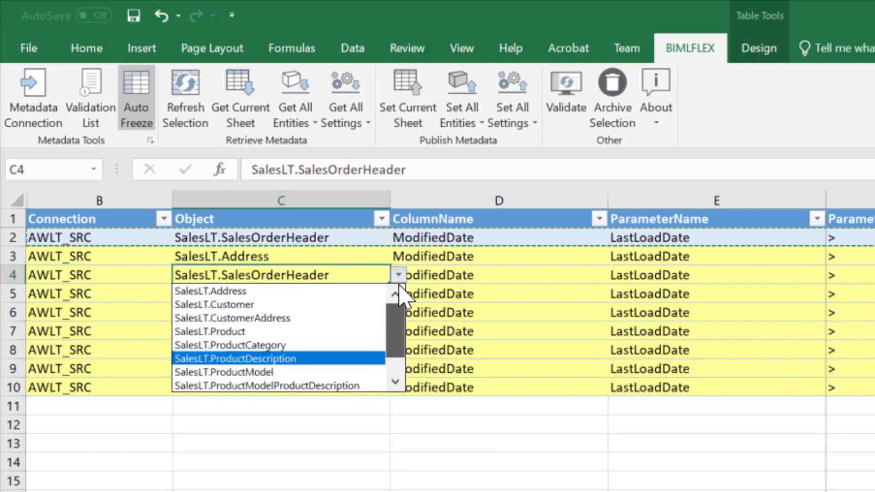
left_click(269, 304)
Step: Change the Object in row 5 to SalesLT.CustomerAddress and in row 6 to SalesLT.Product
left_click(354, 296)
left_click(398, 294)
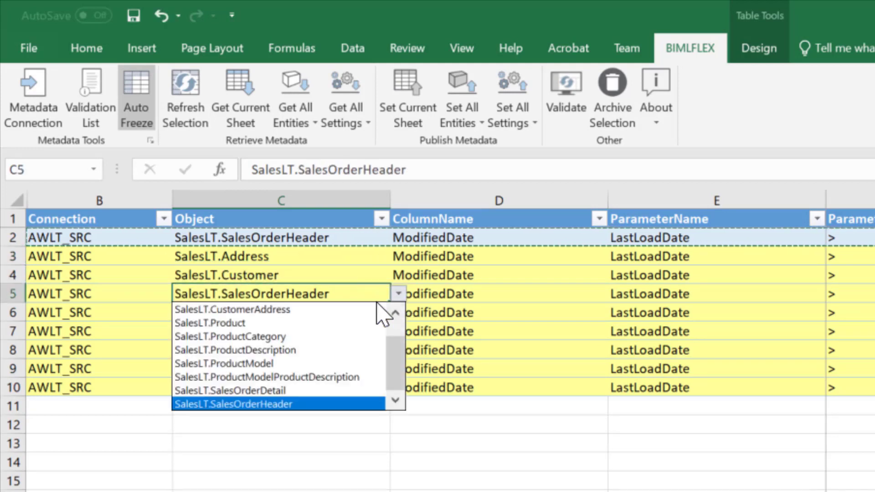
left_click(346, 310)
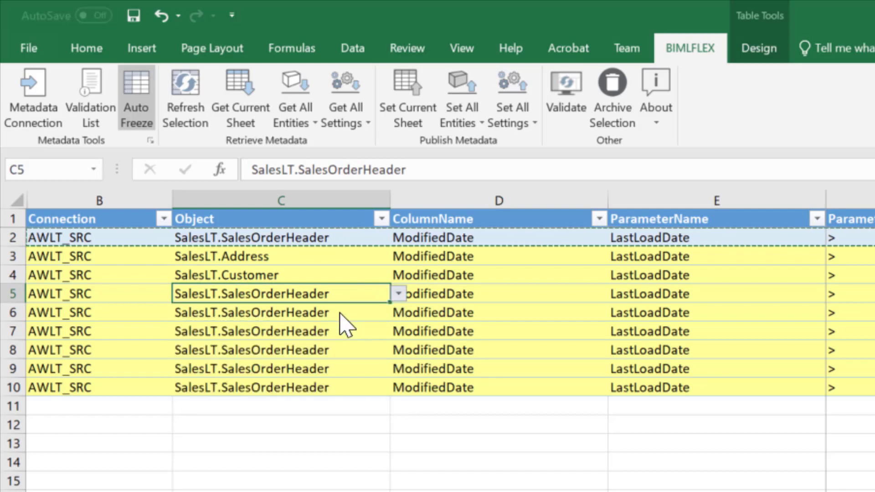
left_click(342, 312)
left_click(399, 314)
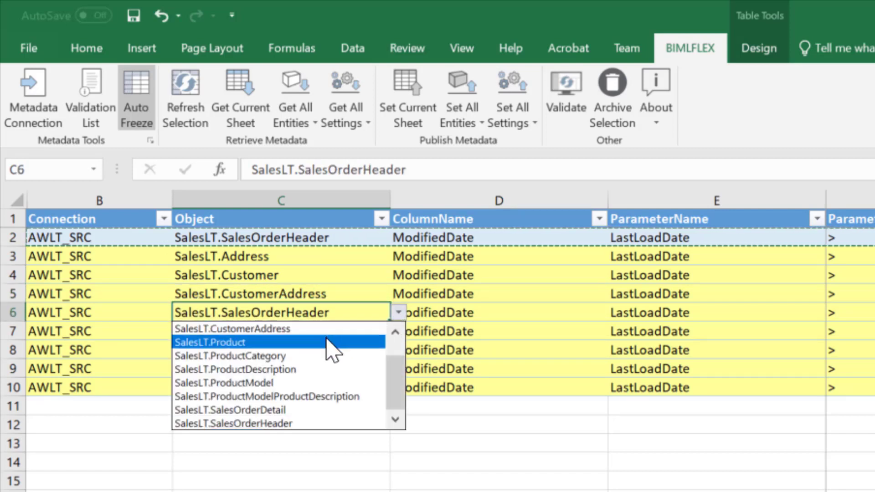
left_click(326, 344)
Step: Change the Object in row 7 to SalesLT.ProductCategory and in row 8 to SalesLT.ProductDescription
left_click(336, 338)
left_click(399, 331)
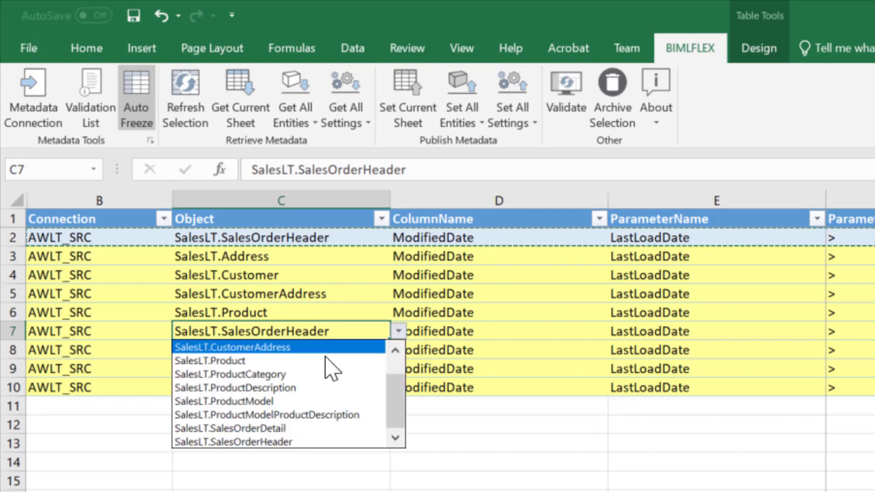
left_click(329, 373)
left_click(337, 354)
left_click(399, 350)
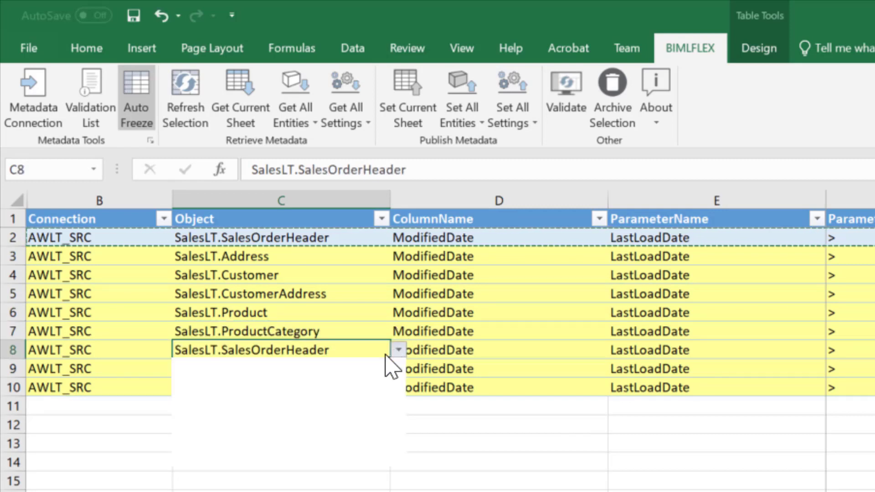
left_click(313, 406)
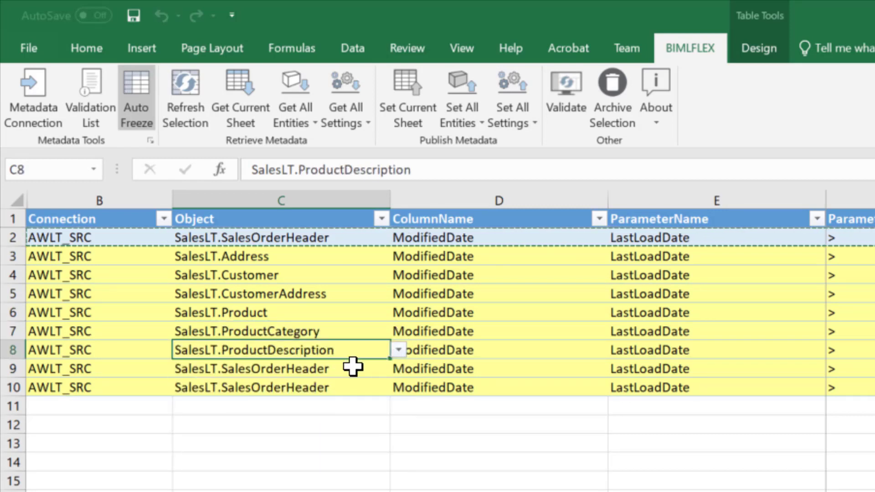
Step: Change the Object in row 9 to SalesLT.ProductModel and in row 10 to SalesLT.ProductModelProductDescription
left_click(355, 368)
left_click(399, 369)
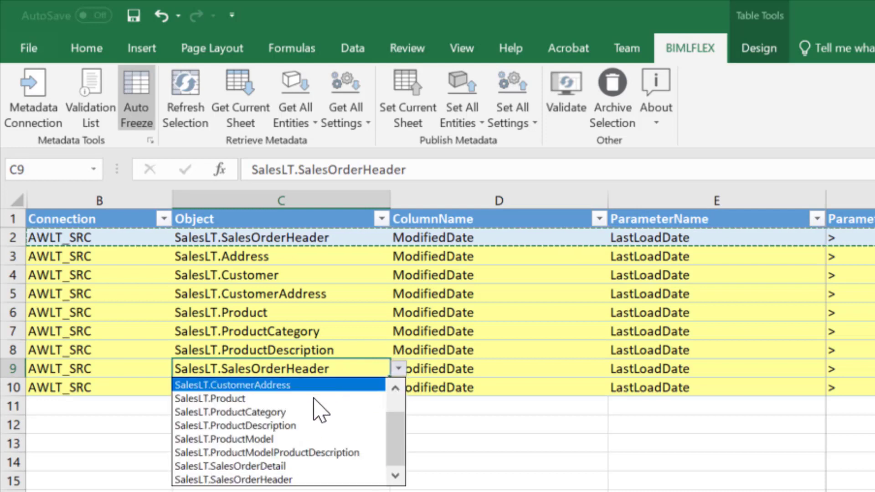
left_click(310, 439)
left_click(365, 389)
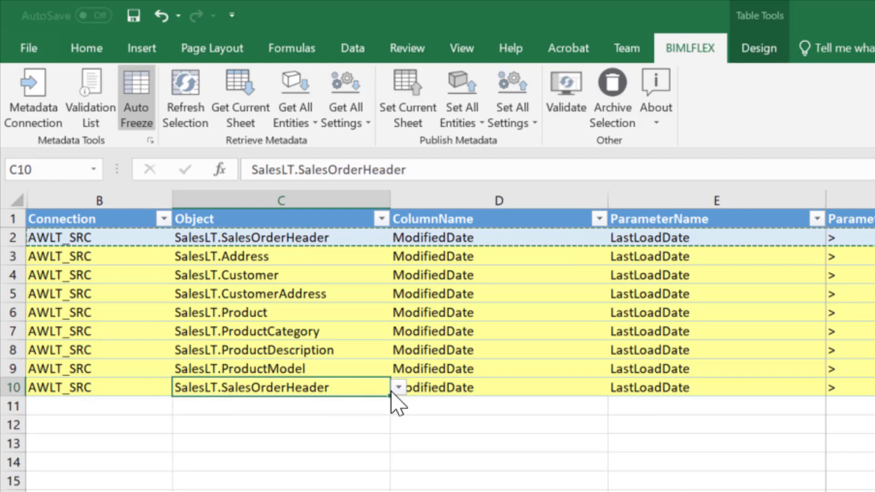
left_click(399, 388)
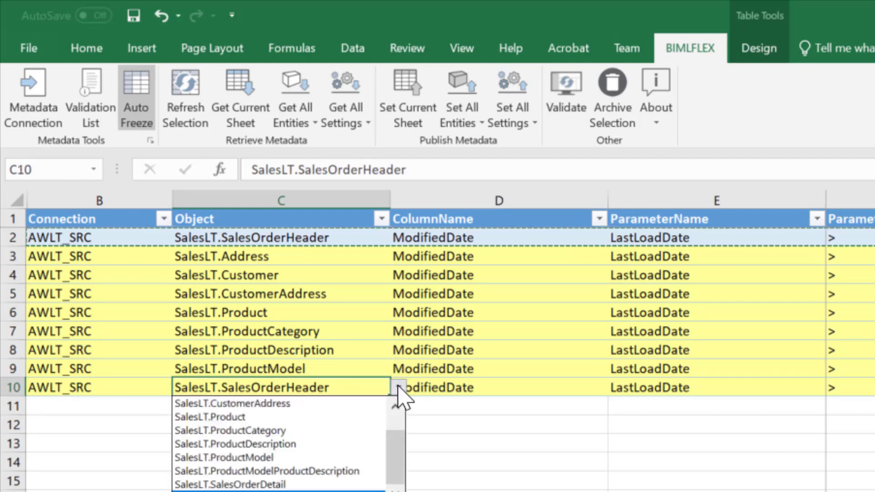
left_click(306, 471)
Step: Copy the parameter in row 10 into the empty row 11, starting at the Connection column
left_click_drag(92, 387, 873, 388)
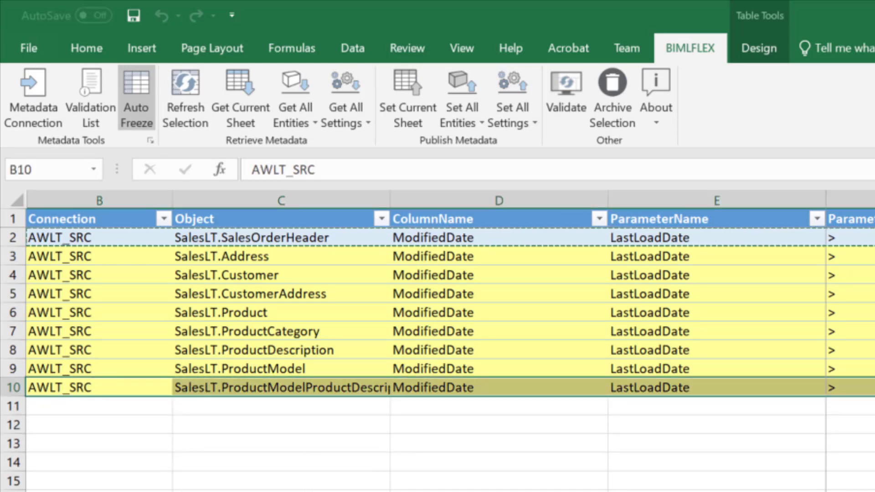
key("ctrl+c")
left_click(105, 408)
key("ctrl+v")
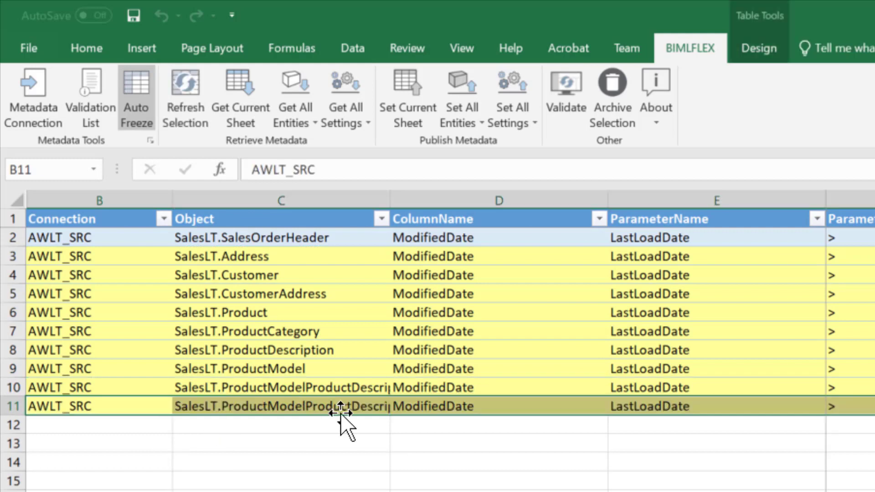
Step: Change the Object in row 11 to SalesLT.SalesOrderDetail and publish the Parameters sheet to the metadata database
left_click(341, 410)
left_click(398, 406)
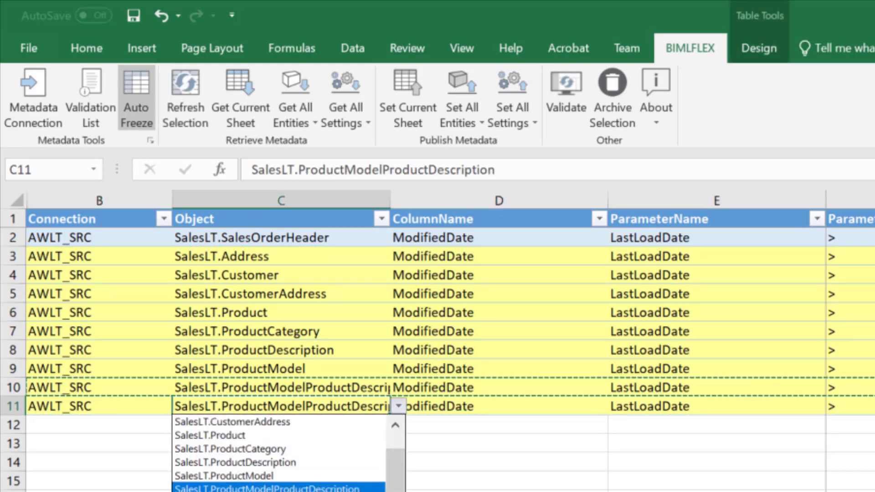
left_click(274, 491)
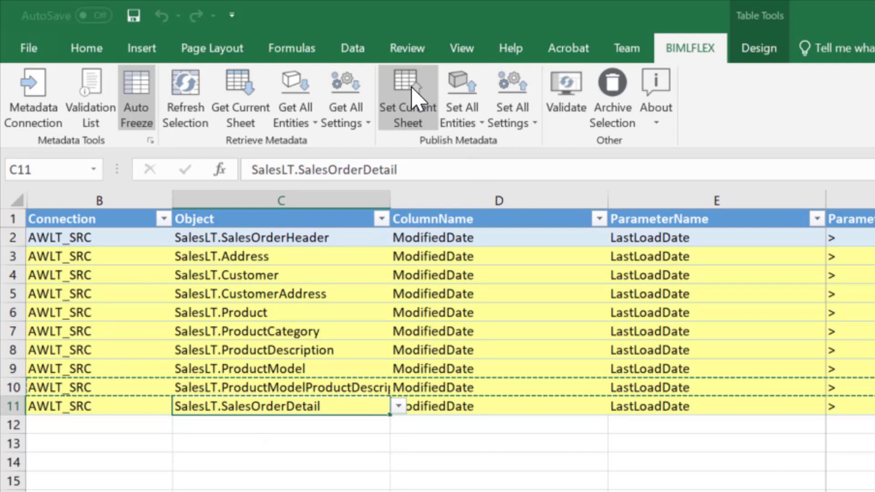
left_click(413, 95)
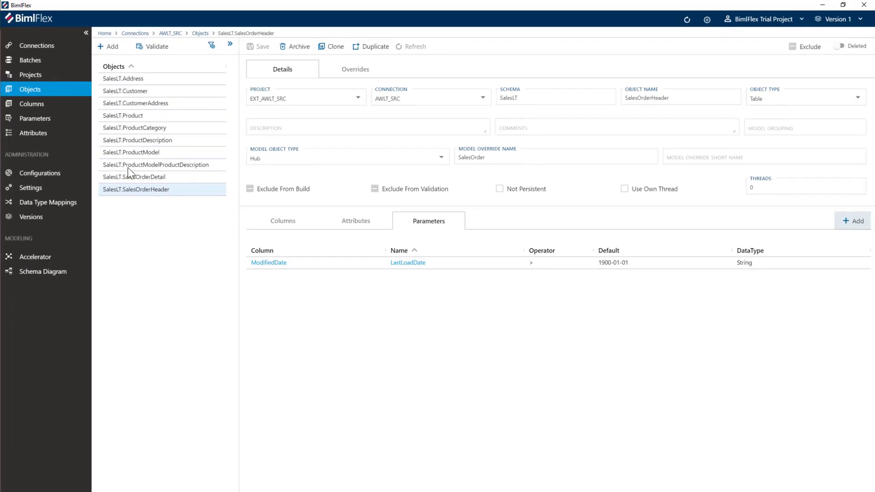
Step: In the BimlFlex app, check the parameters of the SalesLT.SalesOrderDetail object and reload the metadata
left_click(129, 178)
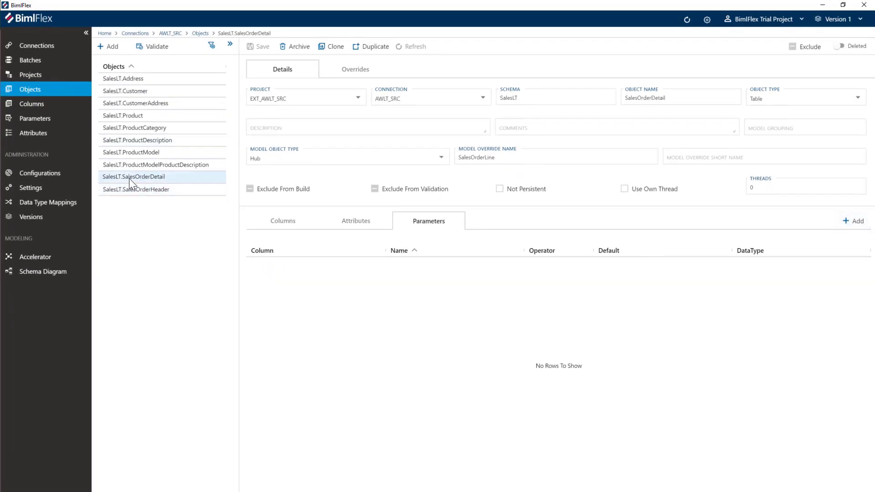
left_click(283, 222)
left_click(413, 221)
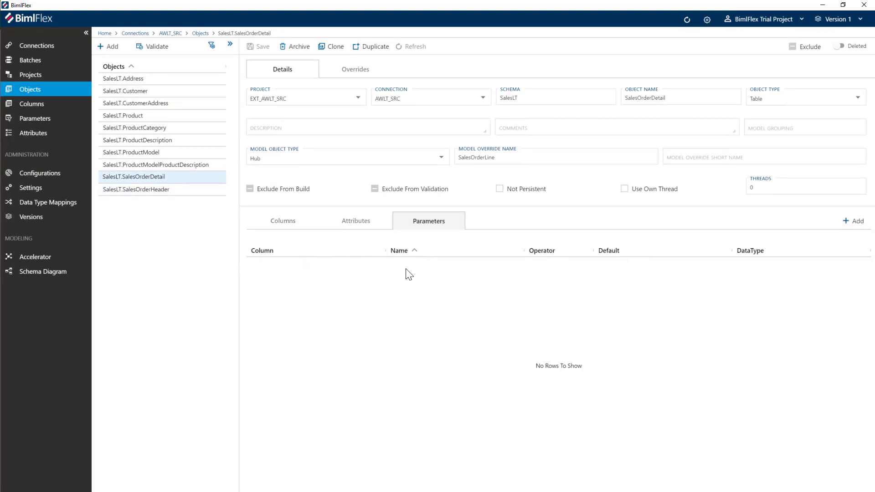
left_click(687, 22)
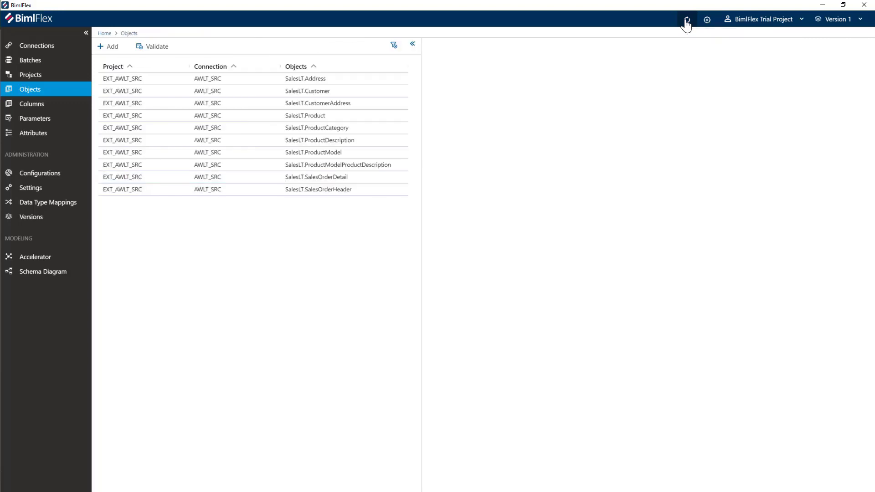
Step: Open the SalesLT.SalesOrderDetail source object and view its parameters after the metadata reload
left_click(329, 176)
left_click(422, 223)
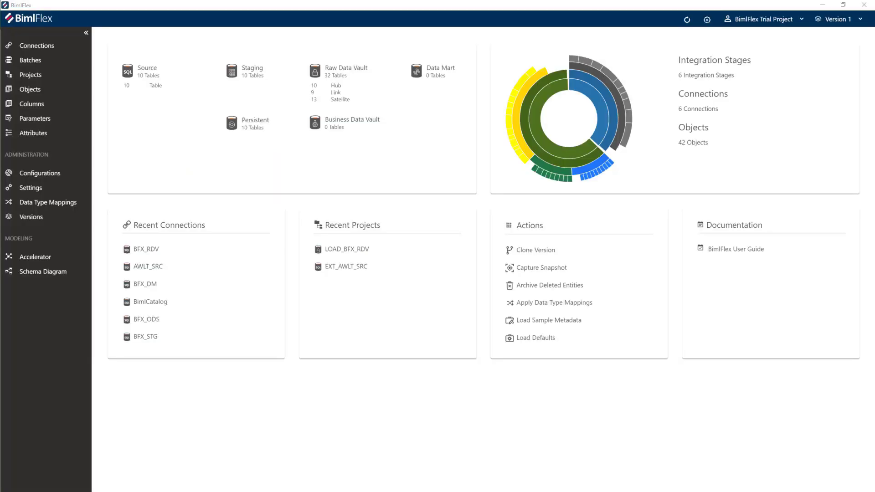
Step: Examine the link and satellite objects of the Raw Data Vault in the dashboard's metadata chart
mouse_move(557, 176)
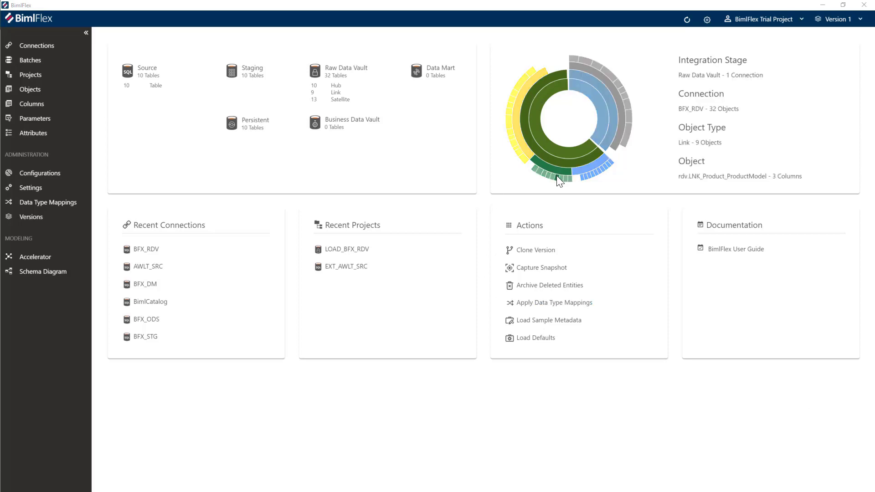
mouse_move(591, 168)
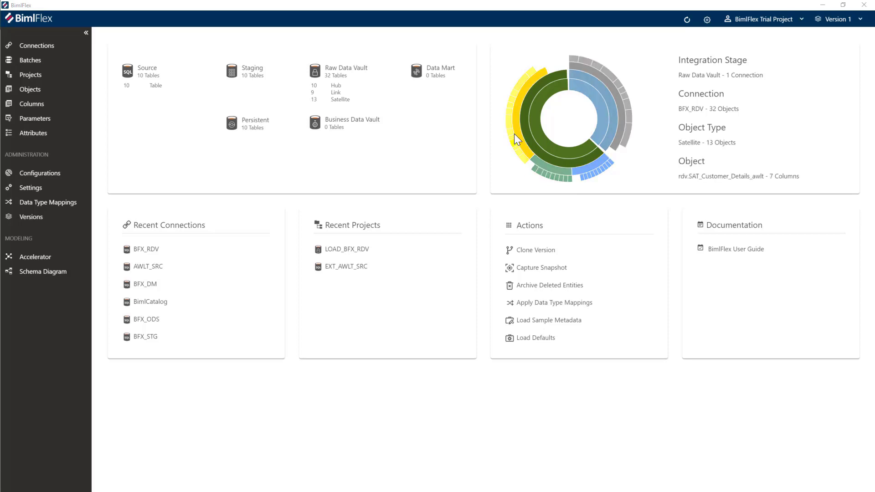
mouse_move(516, 130)
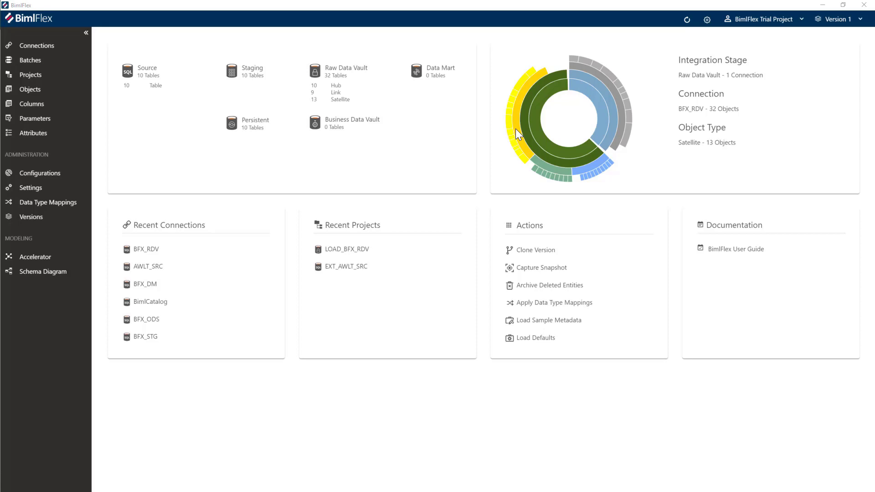
Step: Open the rdv.HUB_Customer object from the LOAD_BFX_RDV project
left_click(37, 75)
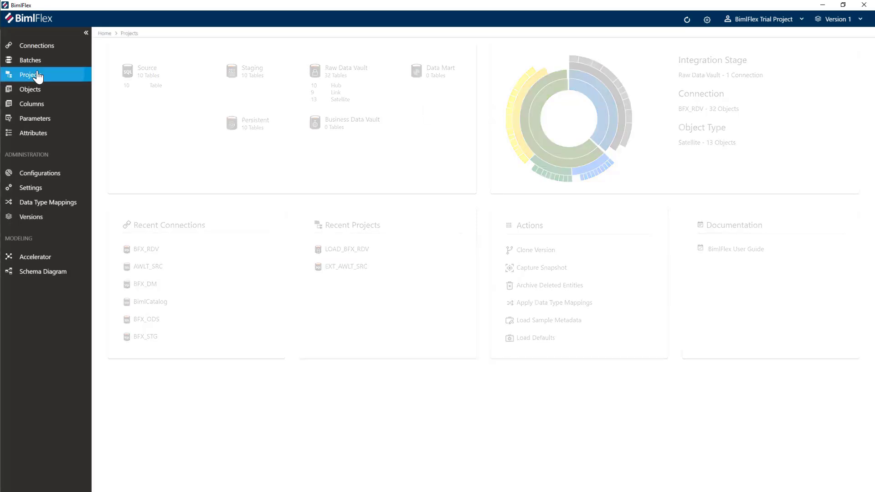
left_click(122, 104)
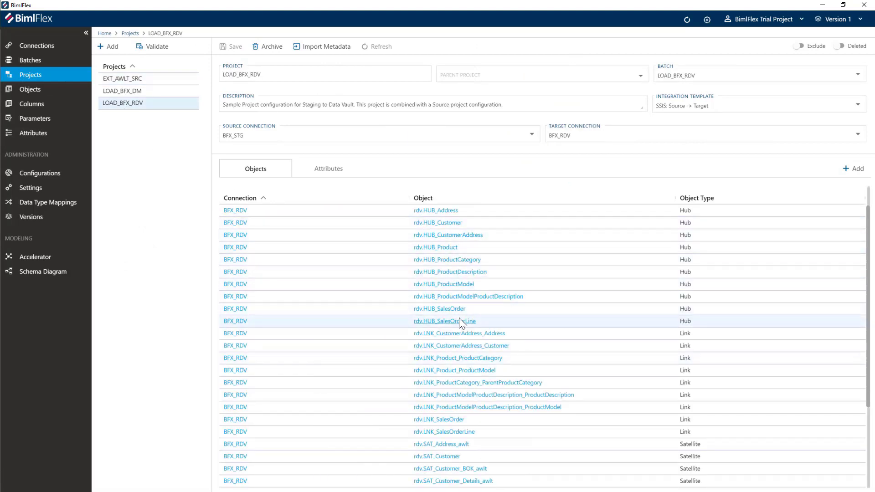
left_click(444, 222)
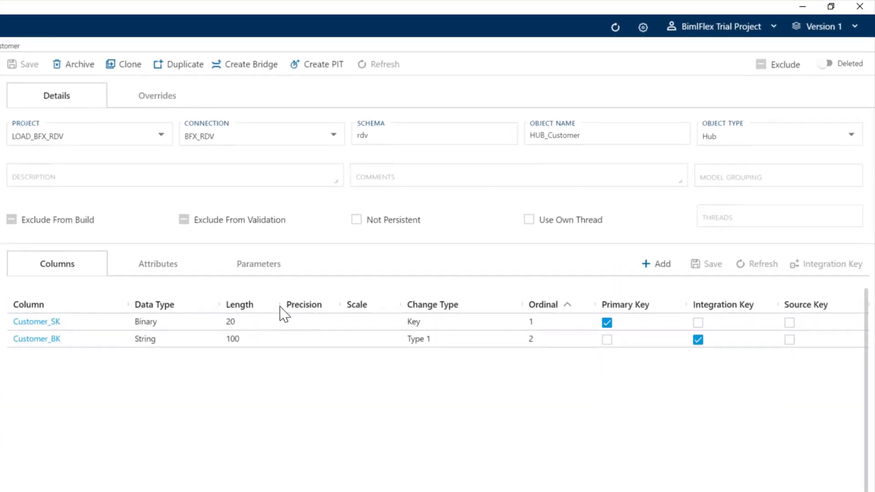
Step: Create a PIT table for HUB_Customer with the SAT_Customer and SAT_Customer_Details_awlt satellites, and check the hub's attributes
left_click(319, 66)
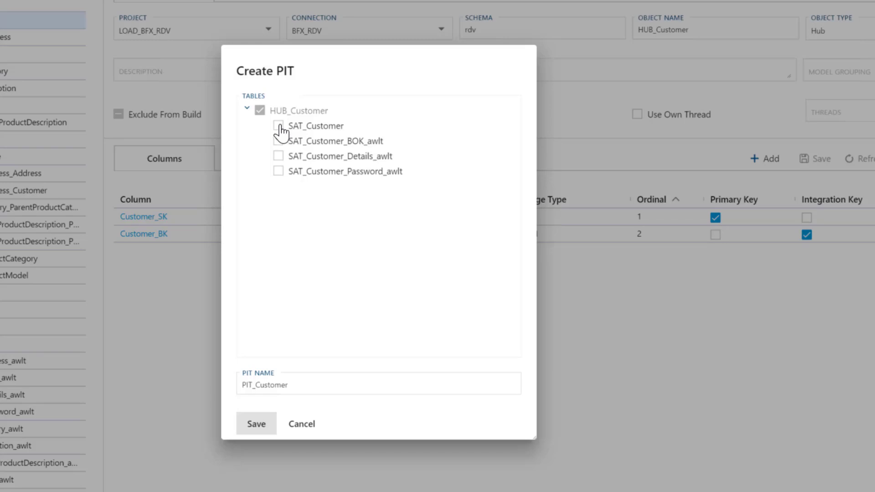
left_click(279, 126)
left_click(278, 156)
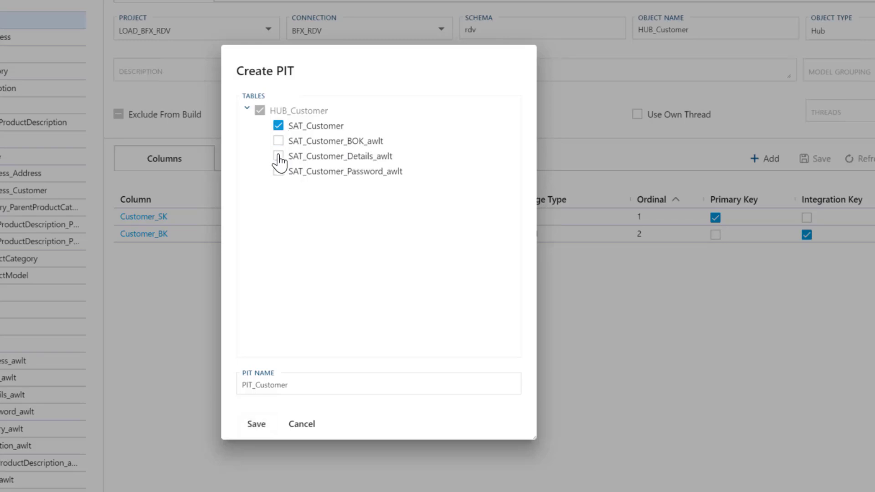
left_click(278, 172)
left_click(278, 172)
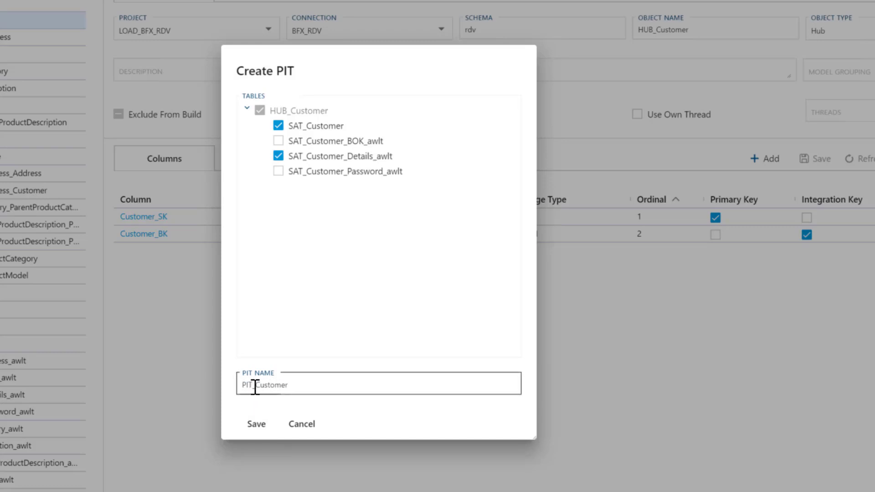
left_click(251, 431)
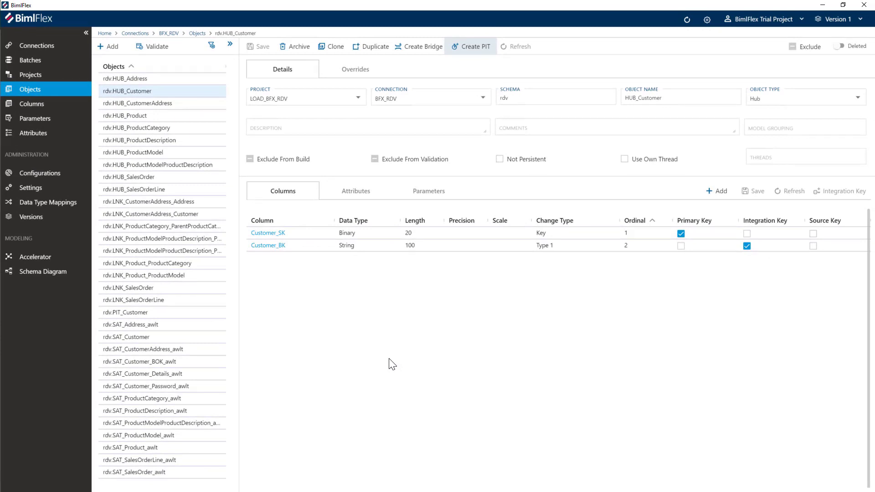
left_click(358, 197)
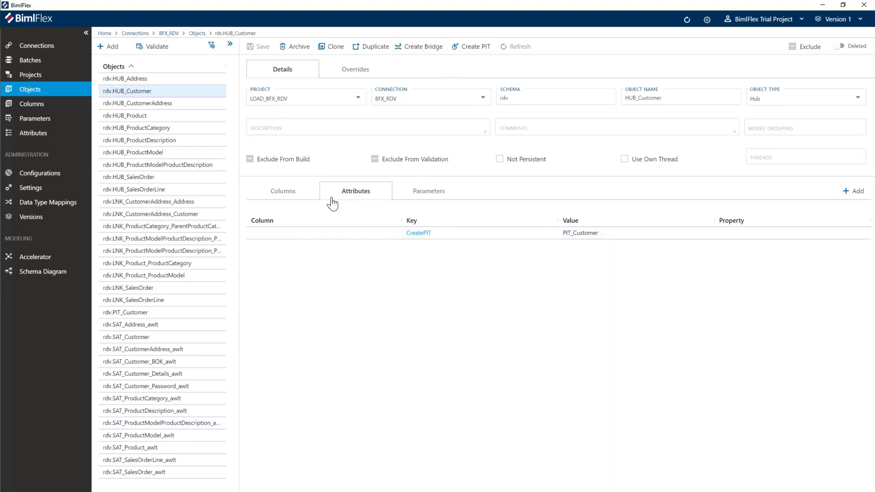
left_click(291, 195)
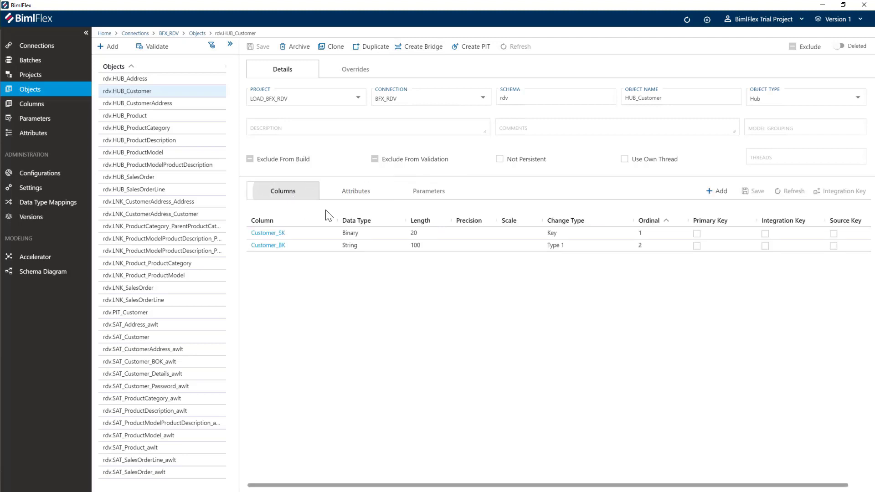
Step: Create a PIT table for rdv.HUB_Address that includes the SAT_Address_awlt satellite, keeping the suggested name
left_click(130, 78)
left_click(474, 47)
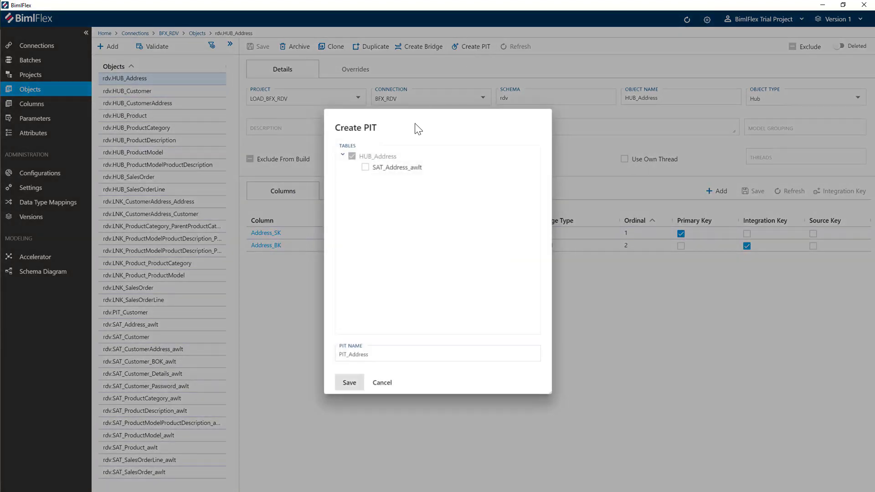
left_click(365, 167)
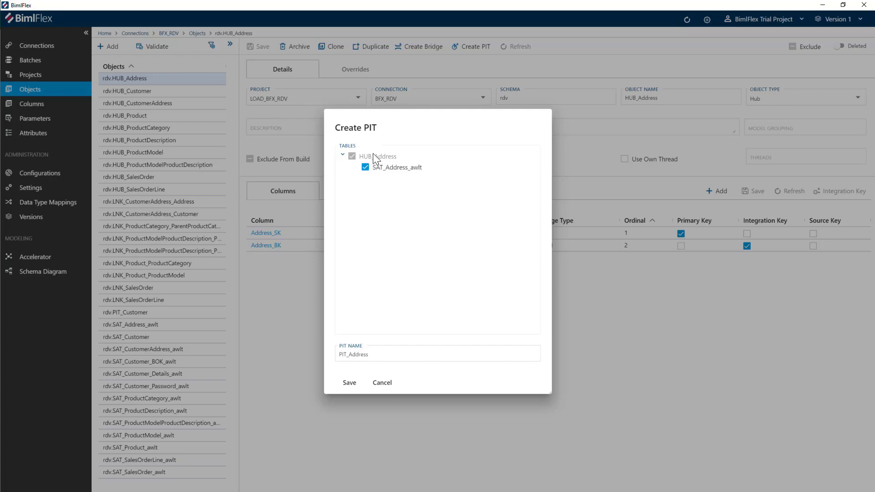
left_click(347, 385)
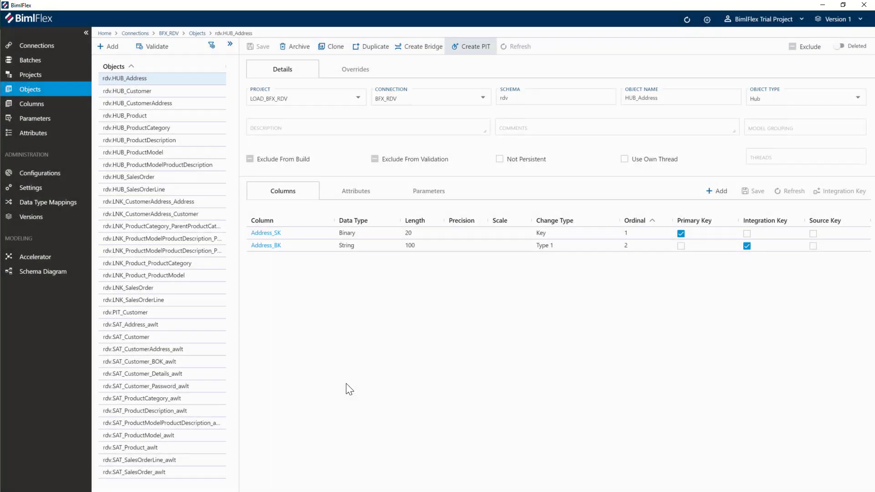
Step: Create a PIT table for rdv.HUB_CustomerAddress that includes the SAT_CustomerAddress_awlt satellite, keeping the suggested name
left_click(159, 102)
left_click(473, 47)
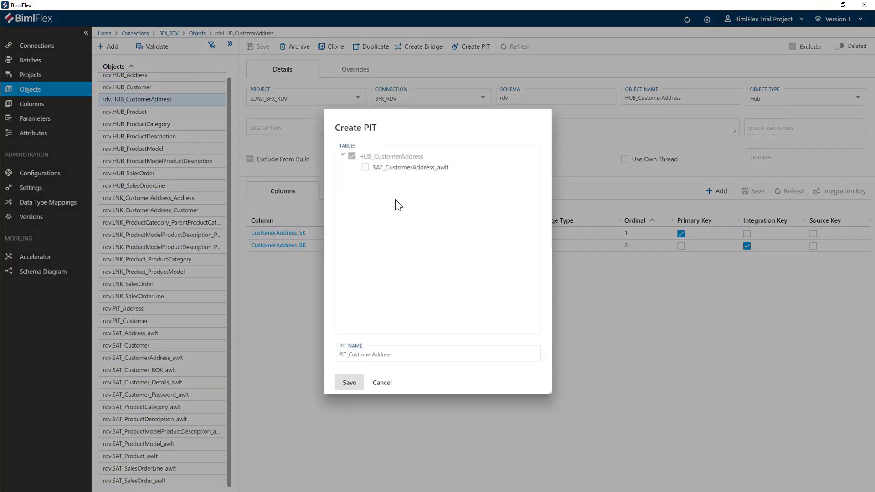
left_click(365, 167)
left_click(347, 383)
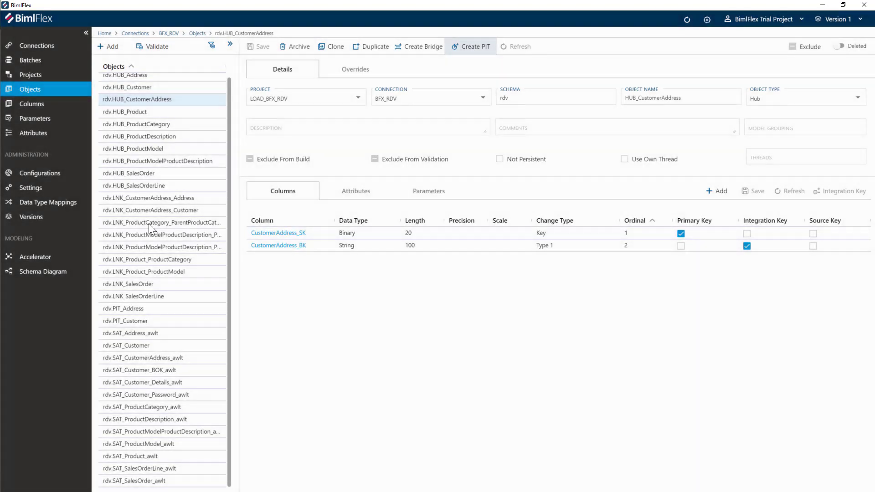
Step: Create a PIT table for rdv.HUB_Product that includes the SAT_Product_awlt satellite, keeping the suggested name
left_click(136, 100)
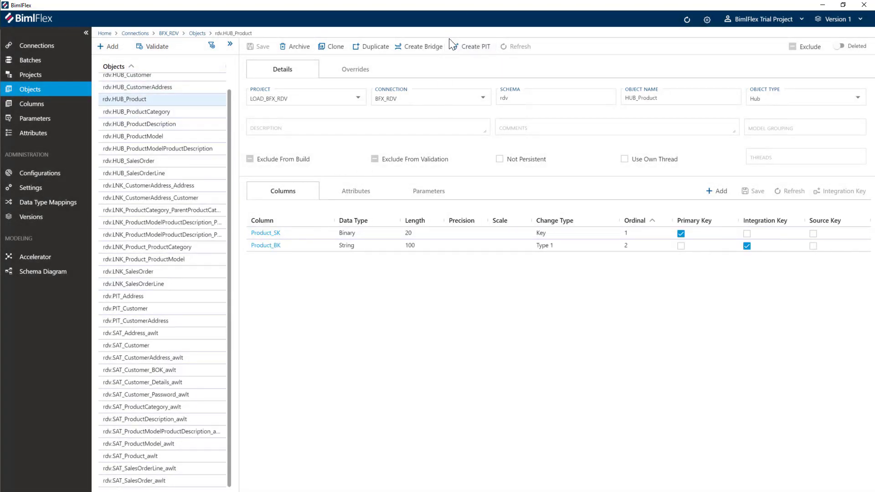
left_click(474, 48)
left_click(365, 167)
left_click(349, 382)
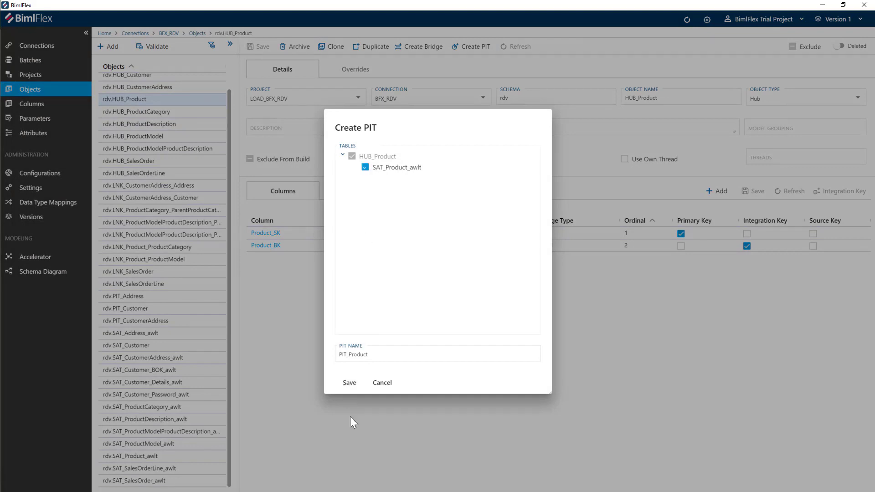
Step: Create a PIT table for rdv.HUB_SalesOrderLine that includes the SAT_SalesOrderLine_awlt satellite, keeping the suggested name
left_click(135, 174)
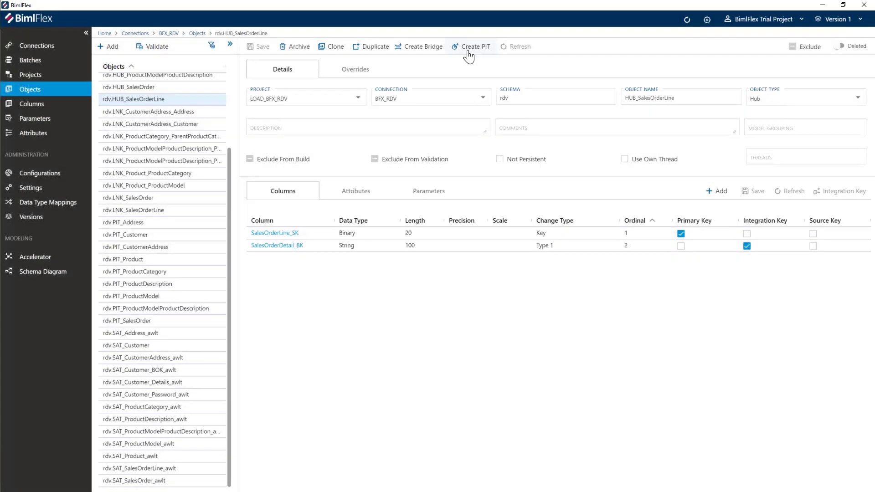
left_click(472, 47)
left_click(366, 168)
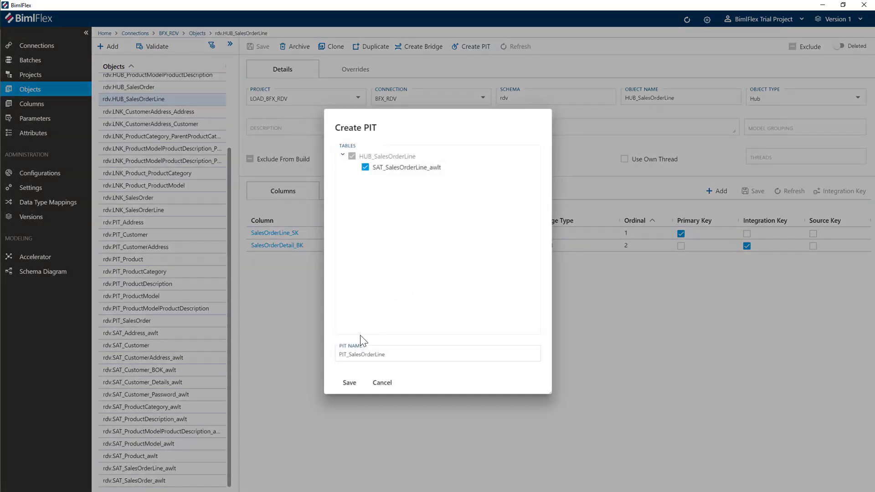
left_click(349, 383)
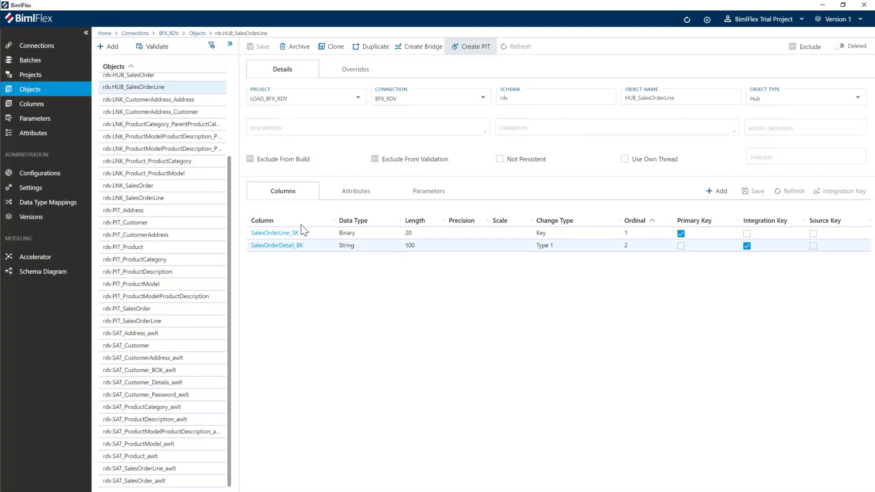
Step: Check the attributes of rdv.HUB_SalesOrder and rdv.HUB_Customer for their PIT entries
scroll(227, 161, "up", 1)
left_click_drag(227, 162, 231, 85)
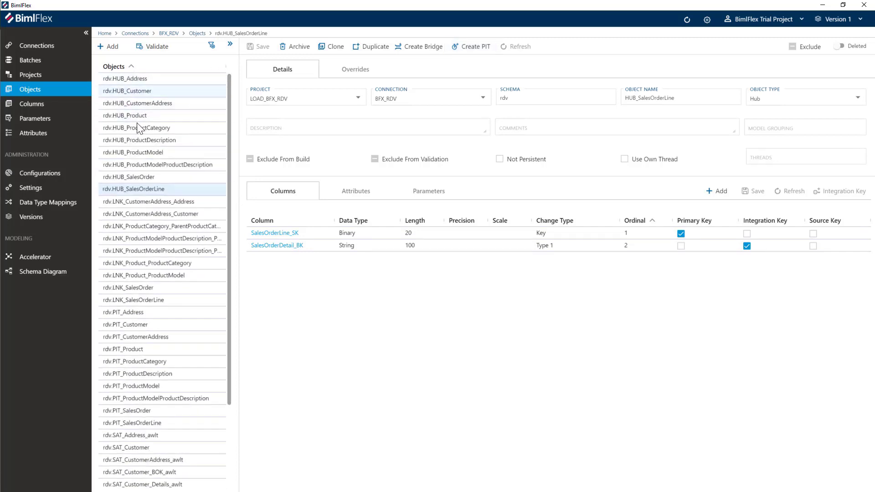
left_click(132, 178)
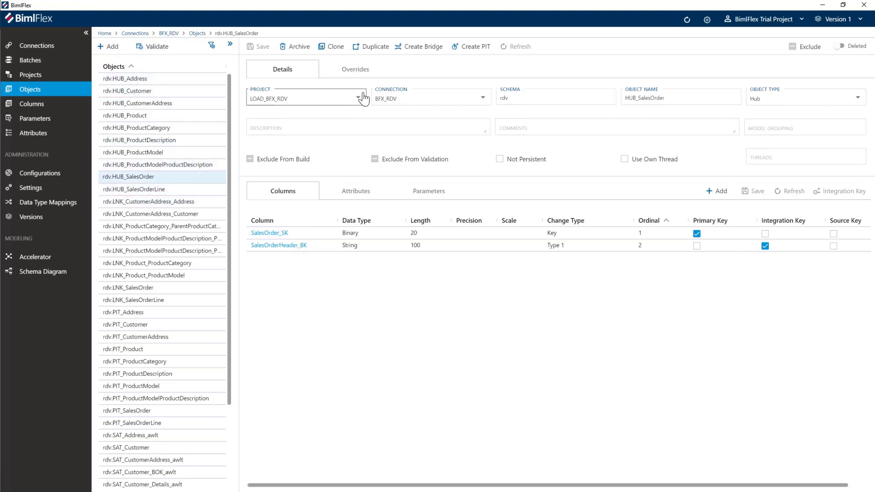
left_click(348, 195)
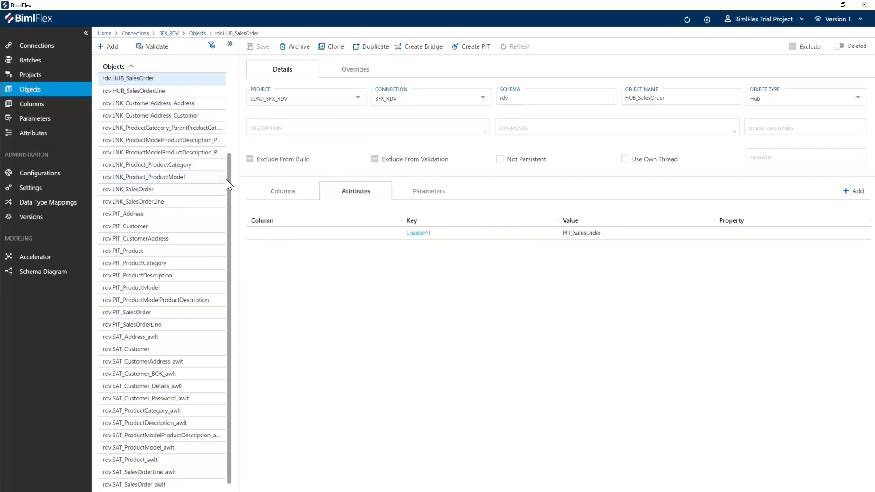
left_click_drag(225, 178, 225, 97)
left_click(146, 91)
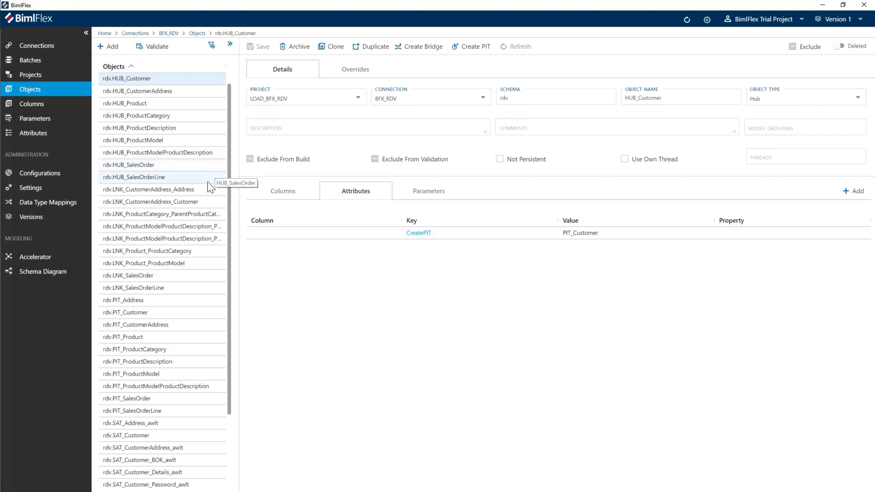
Step: Create a bridge table for rdv.HUB_SalesOrder through LNK_SalesOrder, including HUB_Address and HUB_Customer
left_click(131, 165)
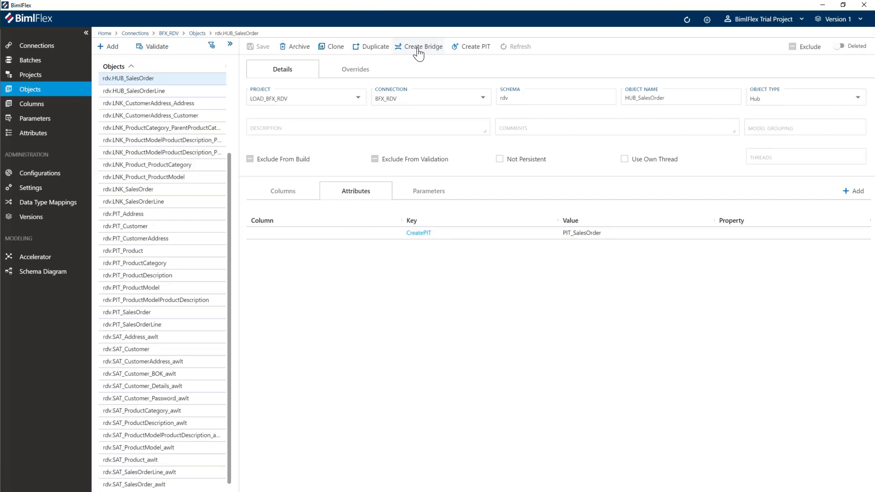
left_click(418, 54)
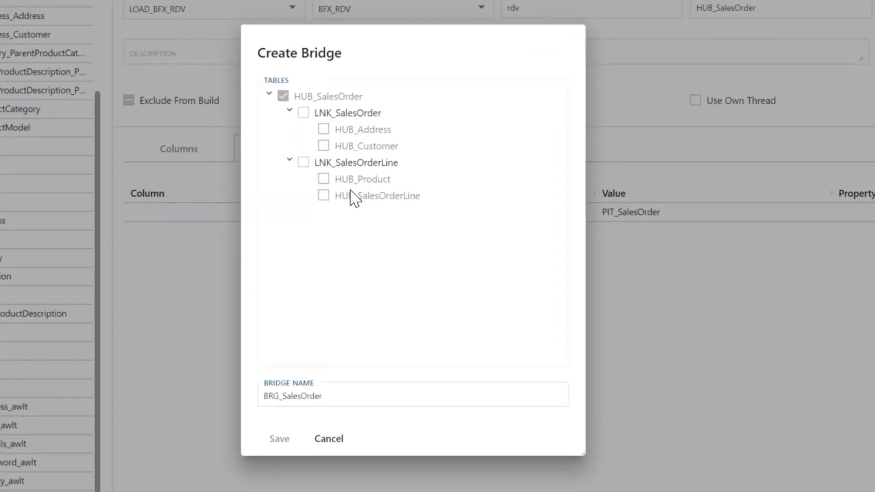
left_click(304, 113)
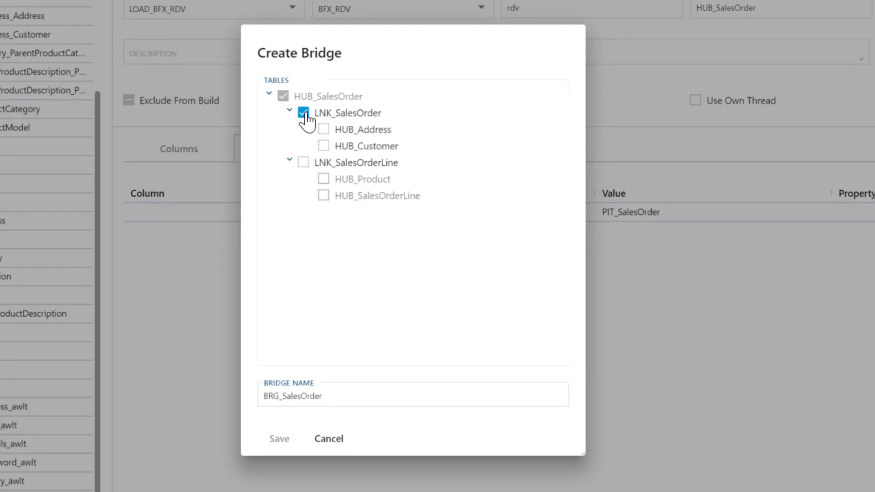
left_click(323, 131)
left_click(324, 146)
left_click(279, 439)
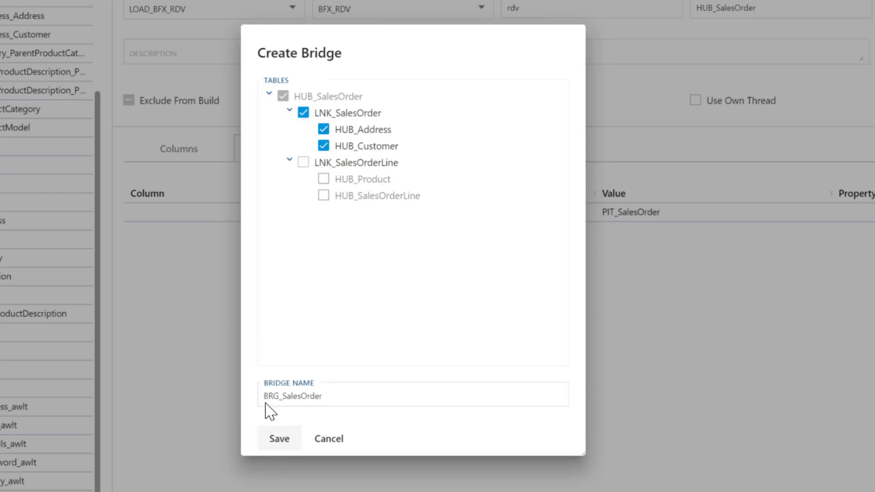
left_click(279, 441)
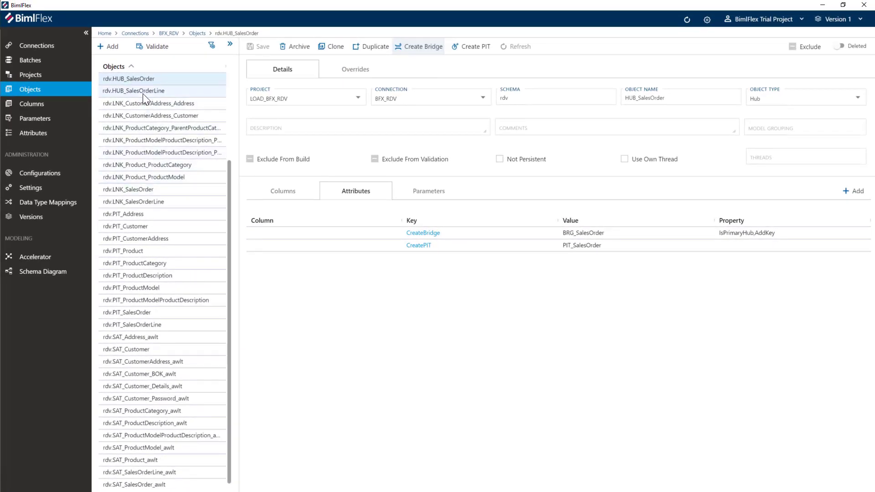
Step: Create a bridge table for rdv.HUB_SalesOrderLine through LNK_SalesOrderLine, including HUB_Product and HUB_SalesOrder, keeping the suggested name
left_click(143, 94)
left_click(418, 51)
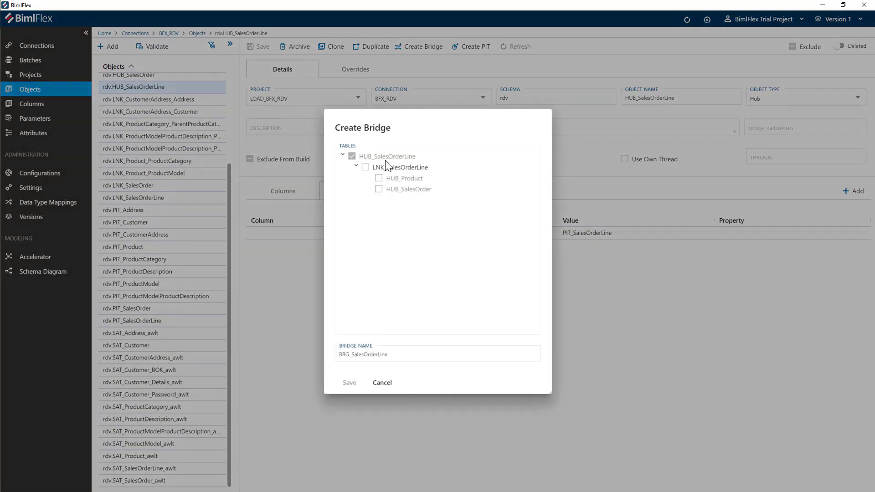
left_click(365, 168)
left_click(378, 178)
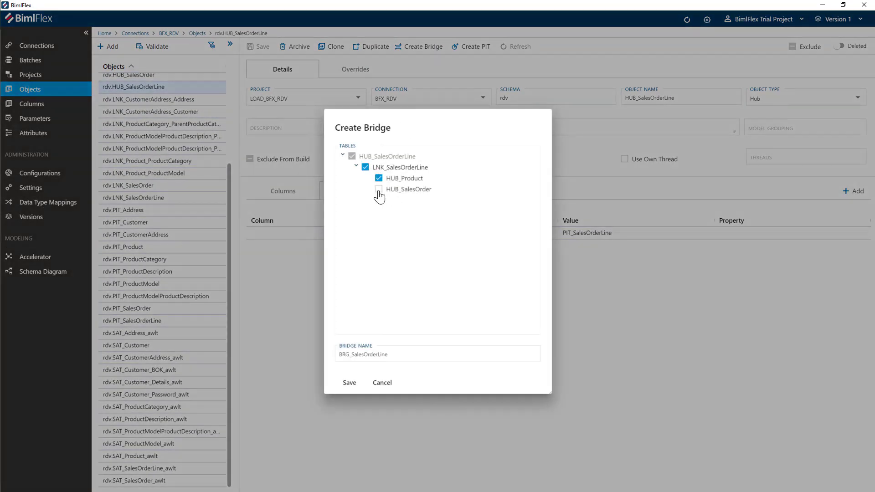
left_click(379, 189)
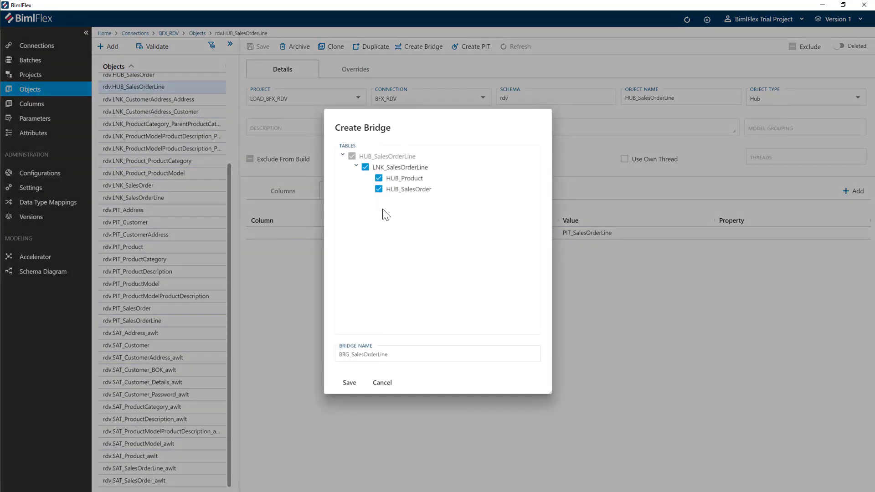
left_click(349, 383)
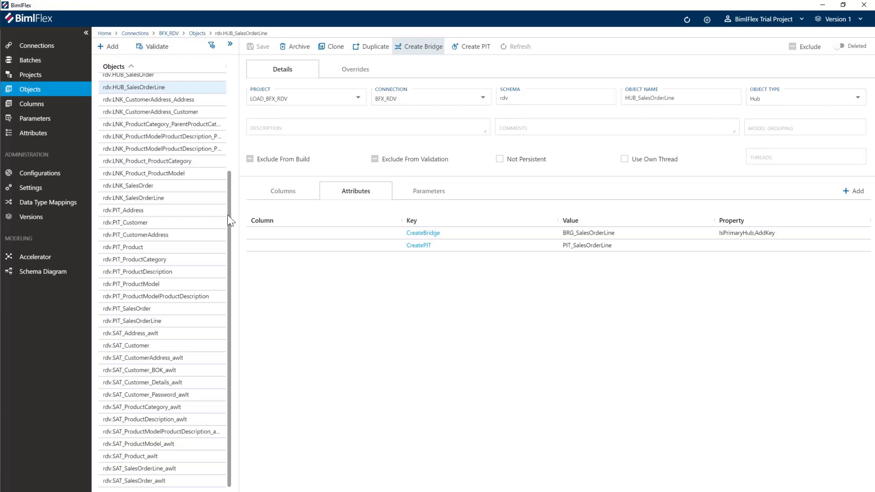
Step: Create a bridge table for rdv.HUB_Product through LNK_Product_ProductCategory and LNK_Product_ProductModel, including HUB_ProductCategory and HUB_ProductModel, and open rdv.BRG_Product
left_click_drag(228, 215, 226, 132)
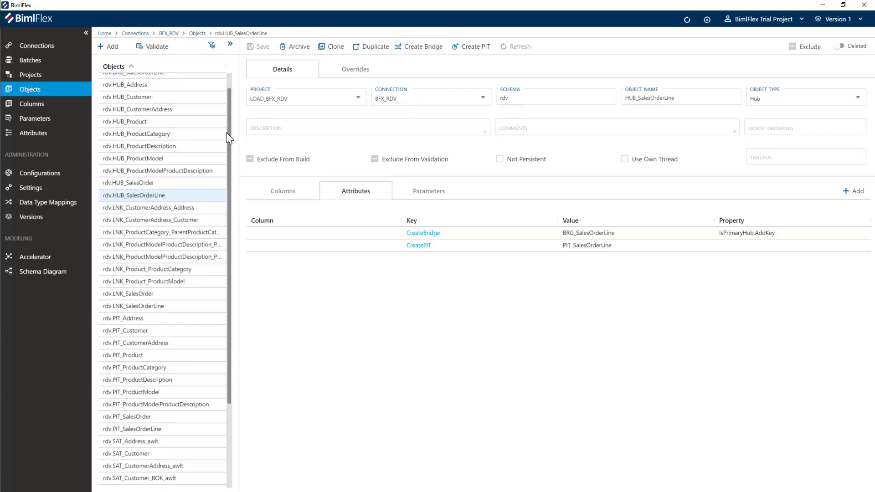
left_click(151, 122)
left_click(413, 48)
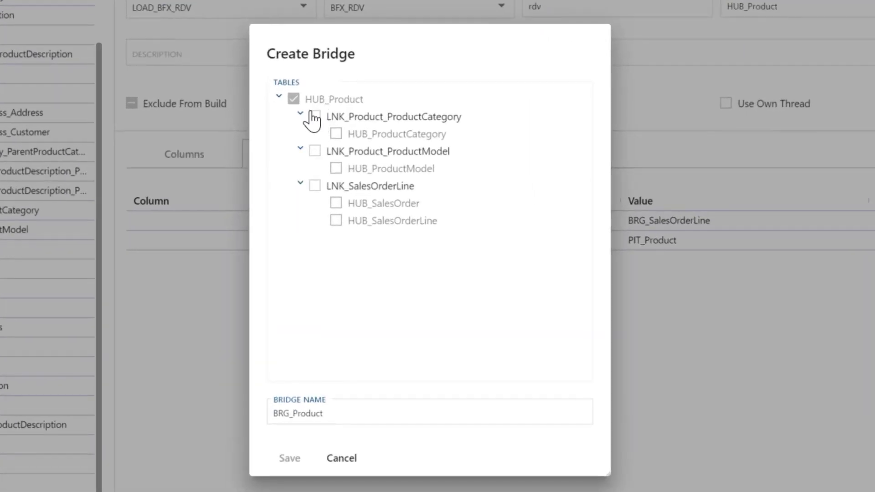
left_click(313, 117)
left_click(314, 151)
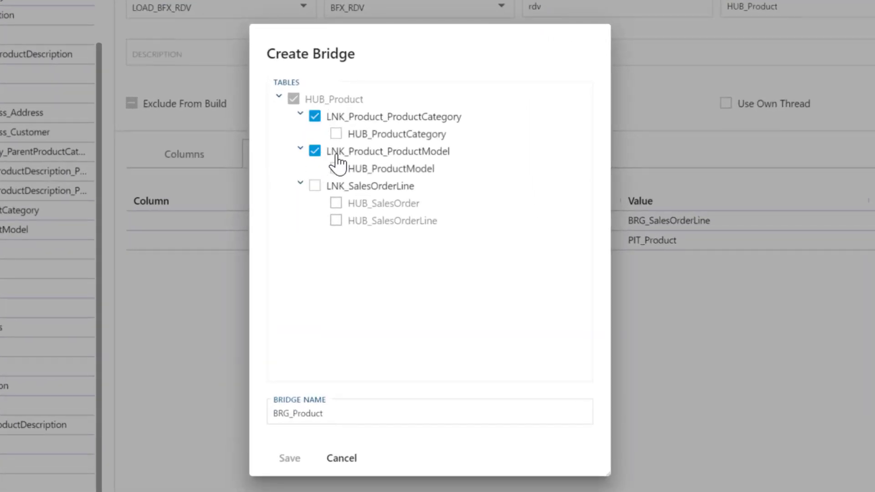
left_click(336, 169)
left_click(336, 134)
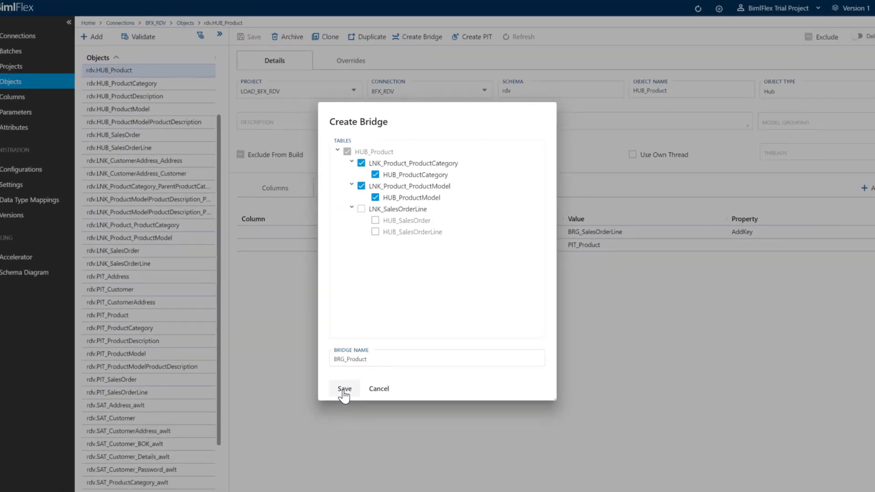
left_click(289, 459)
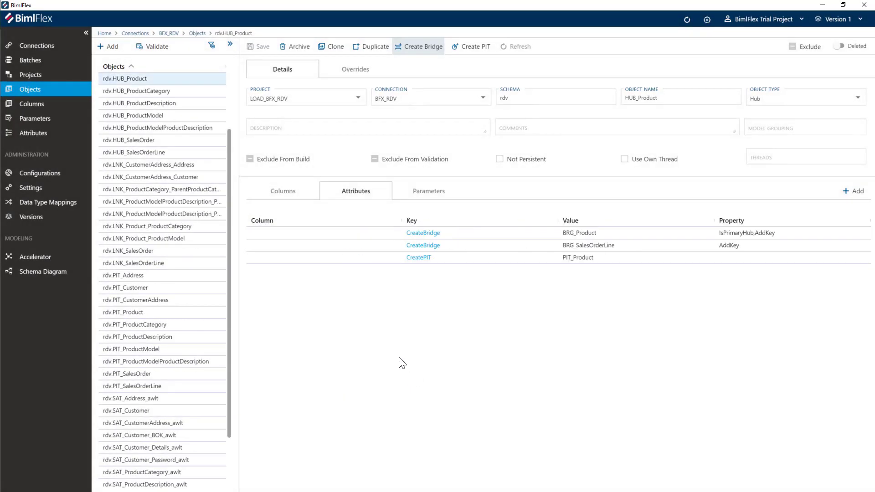
left_click_drag(228, 194, 230, 137)
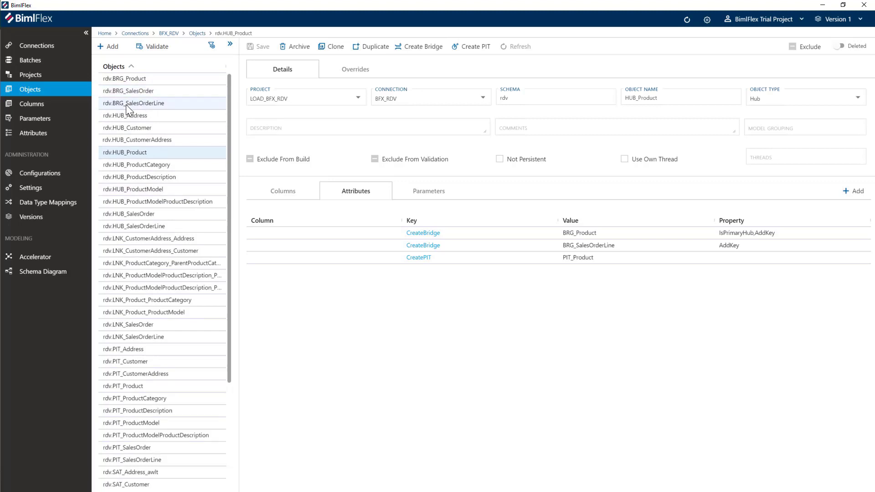
left_click(147, 79)
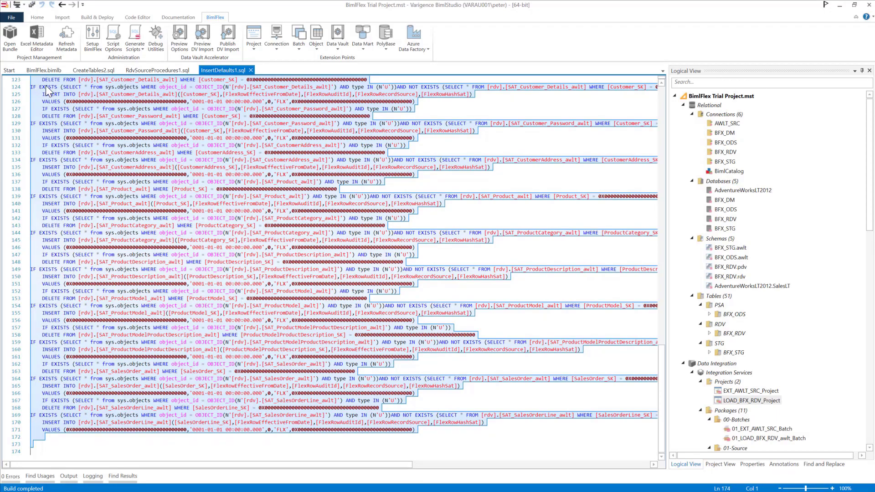
Step: Refresh the metadata in BimlStudio and examine the columns of the generated PIT_Customer table
left_click(65, 45)
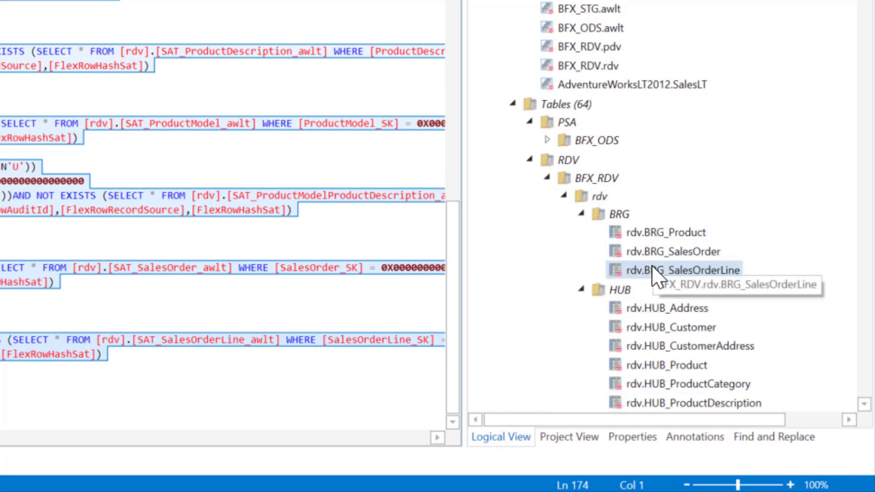
scroll(656, 271, "down", 3)
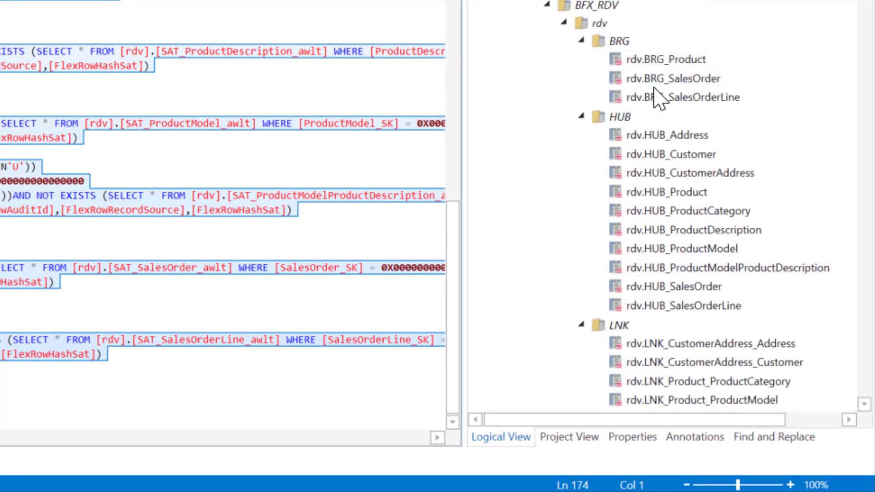
scroll(652, 98, "down", 3)
scroll(646, 98, "down", 6)
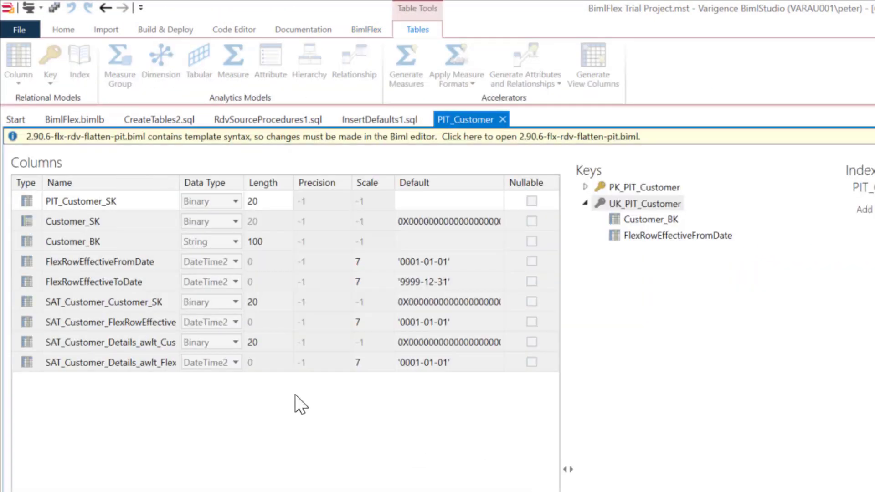
left_click_drag(182, 192, 315, 198)
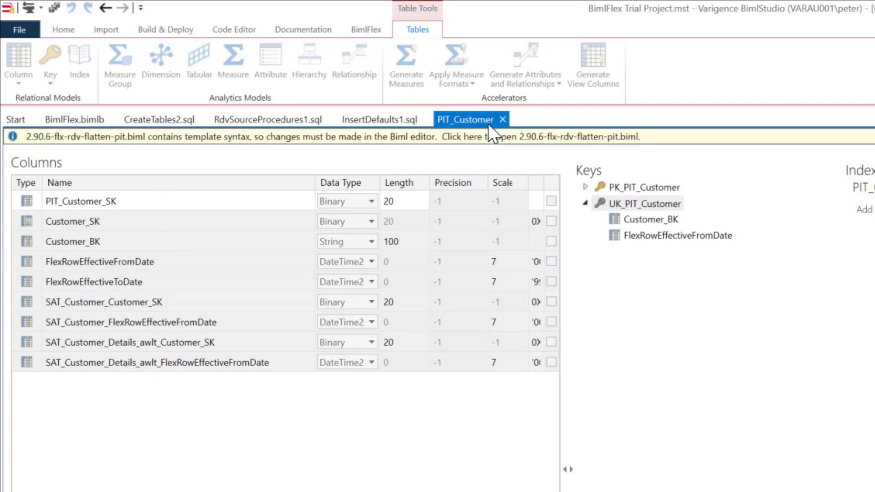
left_click(503, 119)
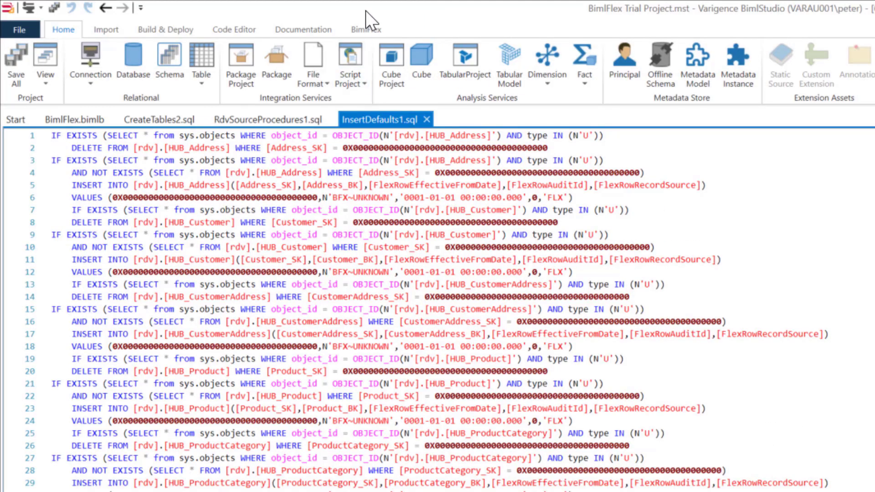
Step: Generate the Create Table Script and execute it in SQL Server Management Studio in place of the existing query
left_click(366, 28)
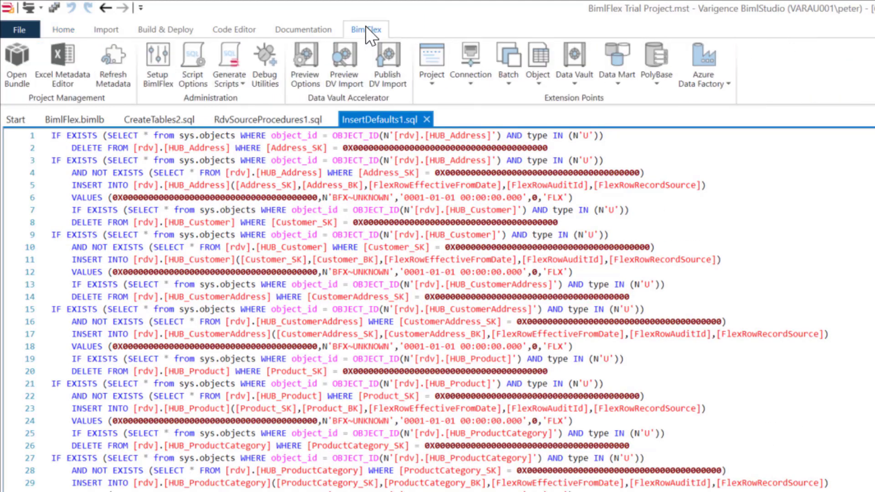
left_click(228, 81)
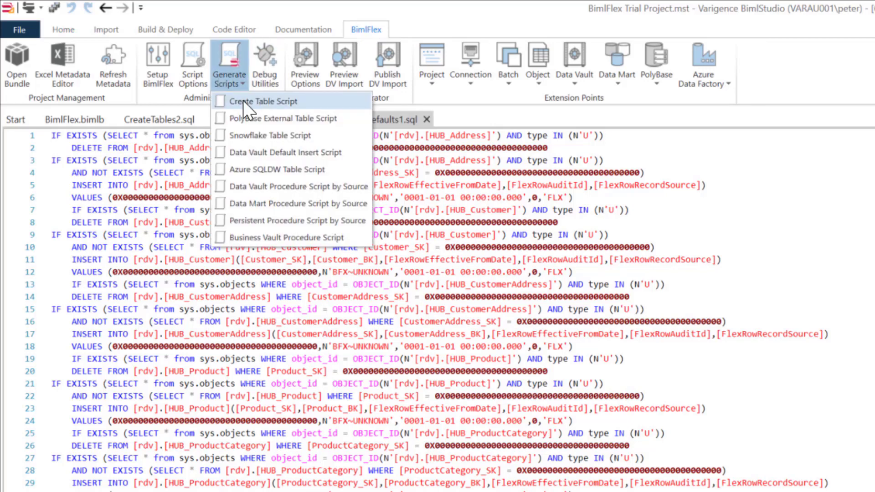
left_click(242, 101)
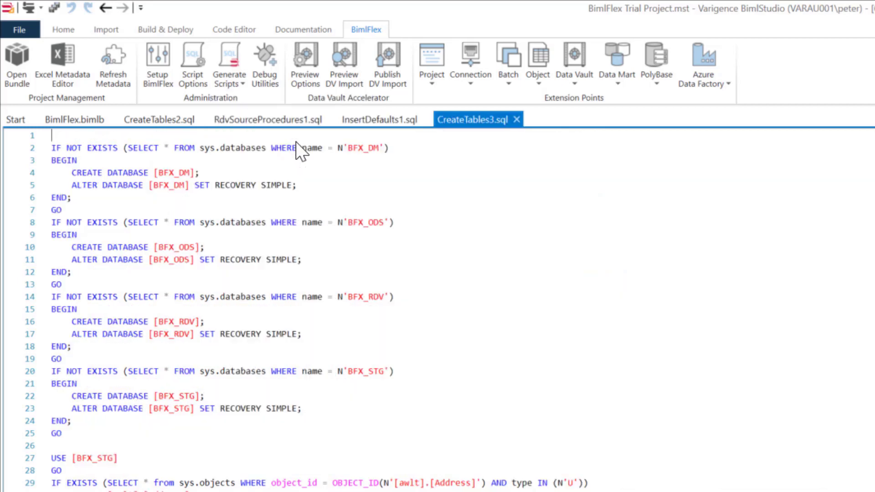
key("ctrl+a")
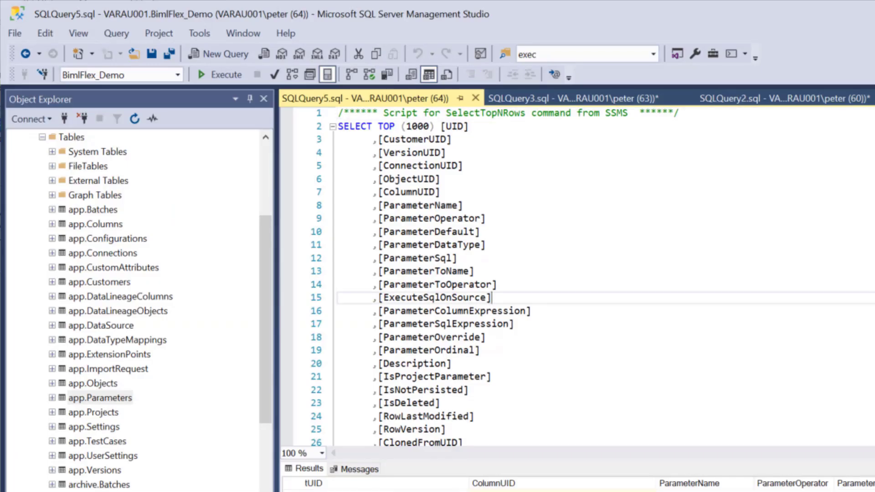
key("ctrl+a")
key("ctrl+v")
left_click(218, 74)
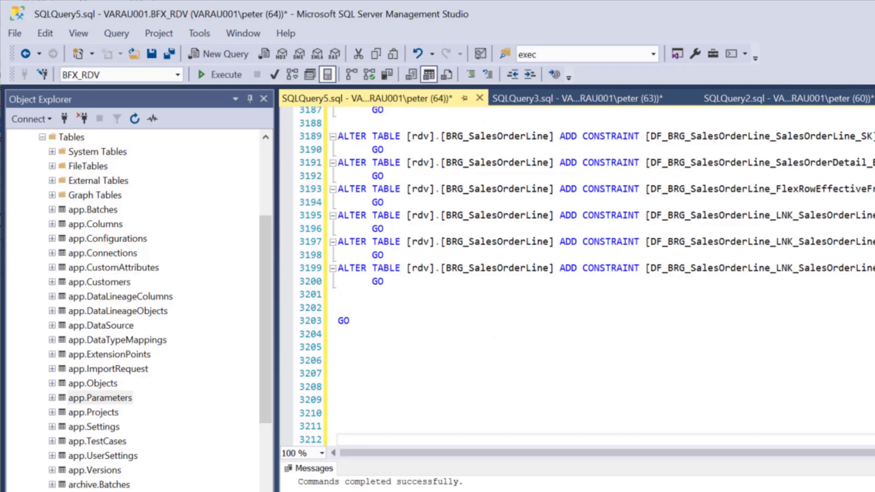
Step: Generate the Business Vault Procedure Script in BimlStudio and replace the SQL Server Management Studio query with it
key("alt+Tab")
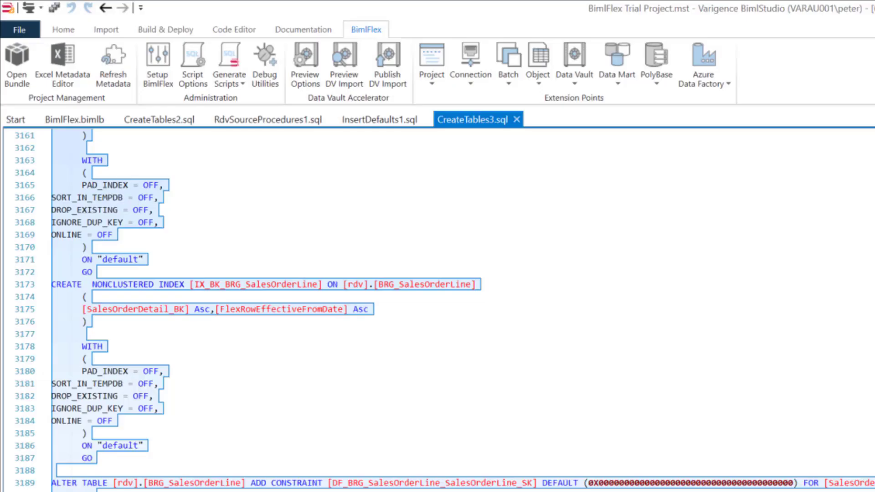
left_click(223, 82)
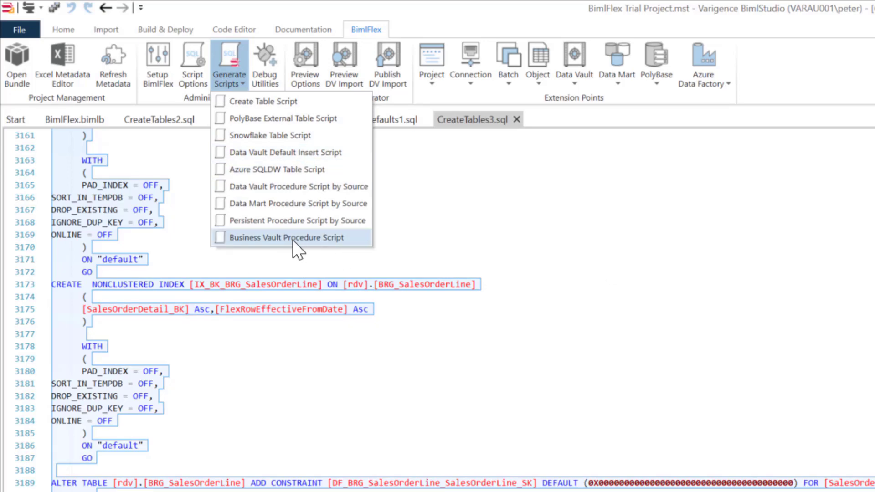
left_click(264, 236)
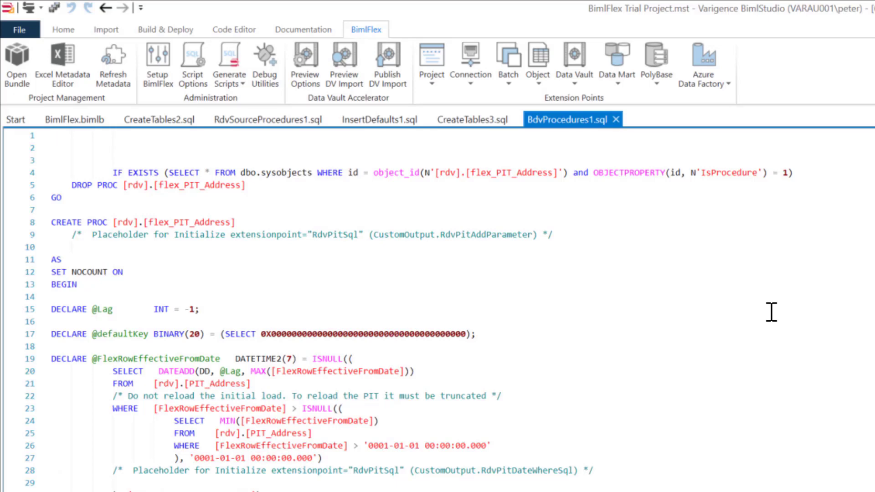
key("ctrl+a")
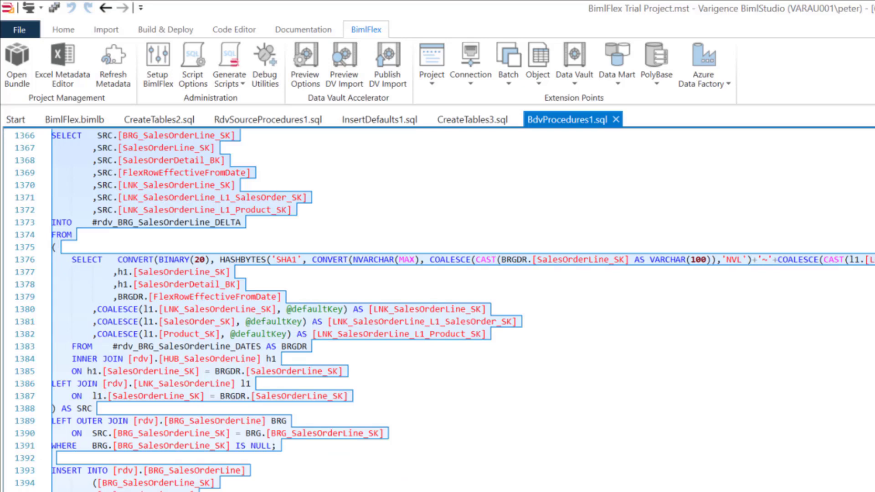
key("alt+Tab")
left_click(341, 347)
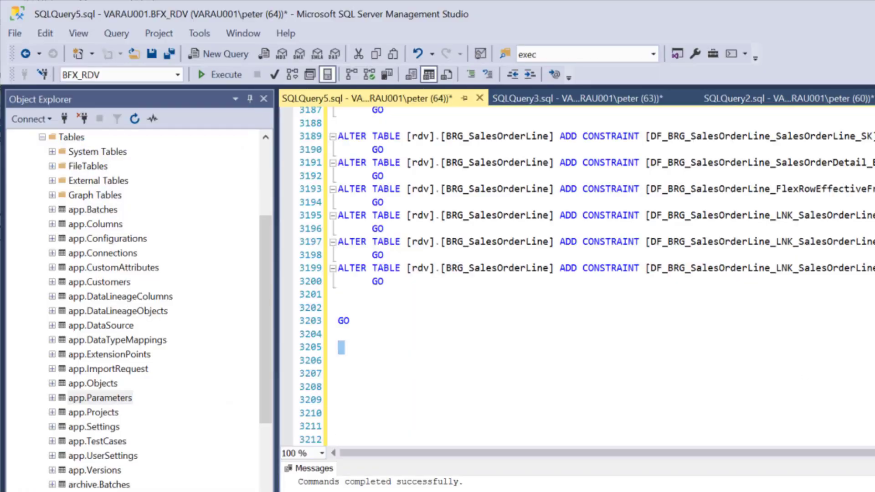
key("ctrl+a")
key("ctrl+v")
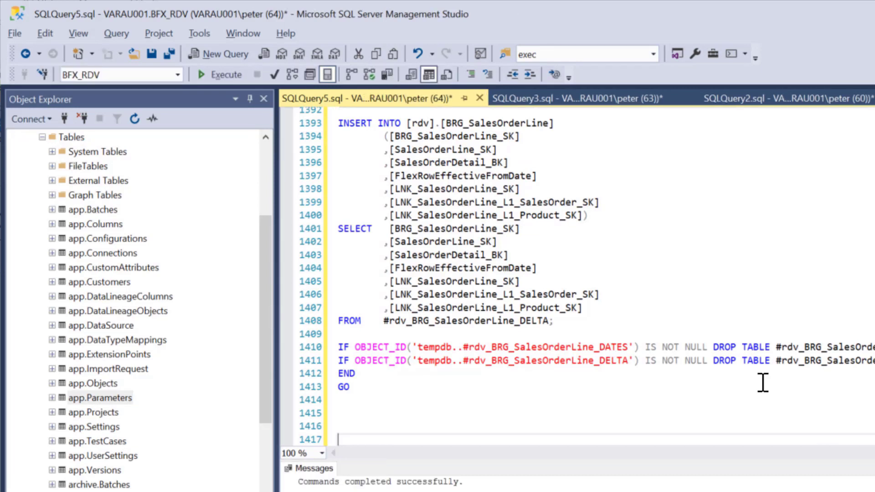
Step: Browse the tables of the BFX_RDV database for the bridge and PIT tables, continuing down to the stored procedures
left_click(40, 133)
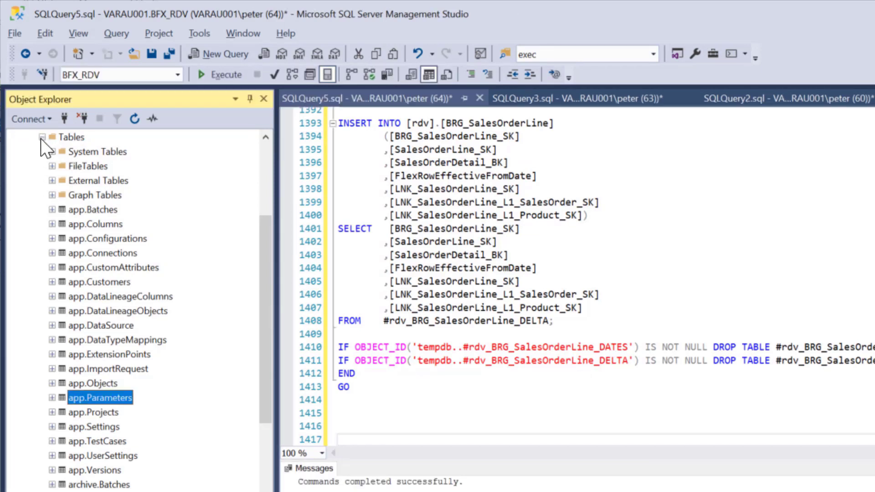
left_click(41, 138)
left_click(31, 225)
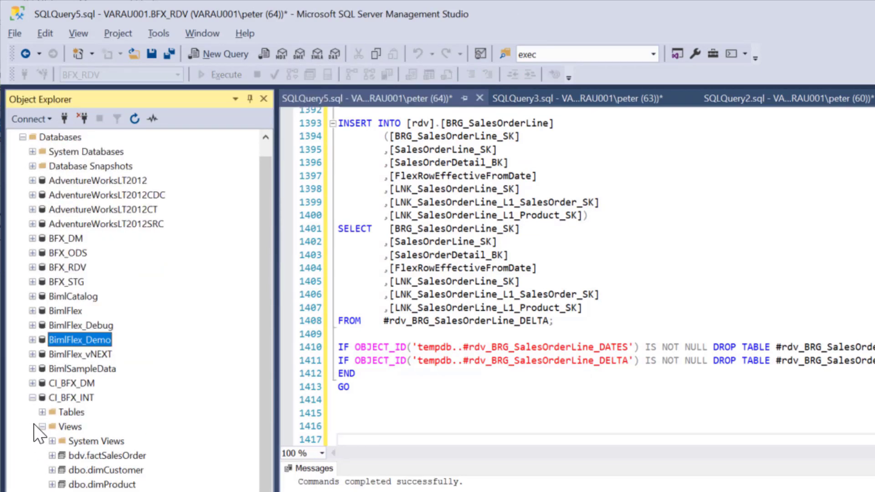
left_click(31, 266)
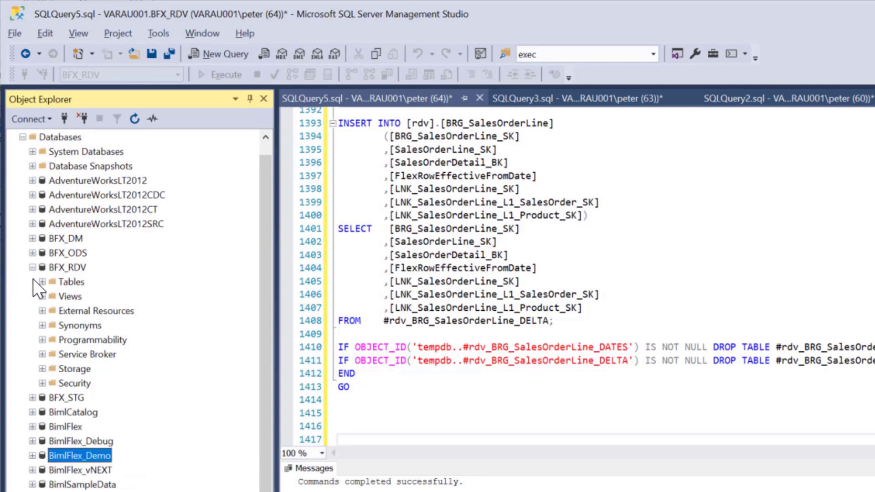
left_click(42, 281)
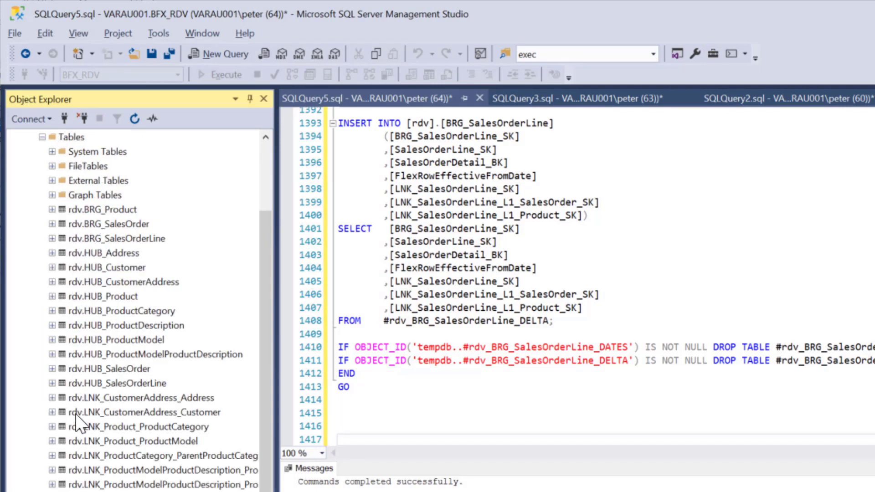
scroll(80, 464, "down", 7)
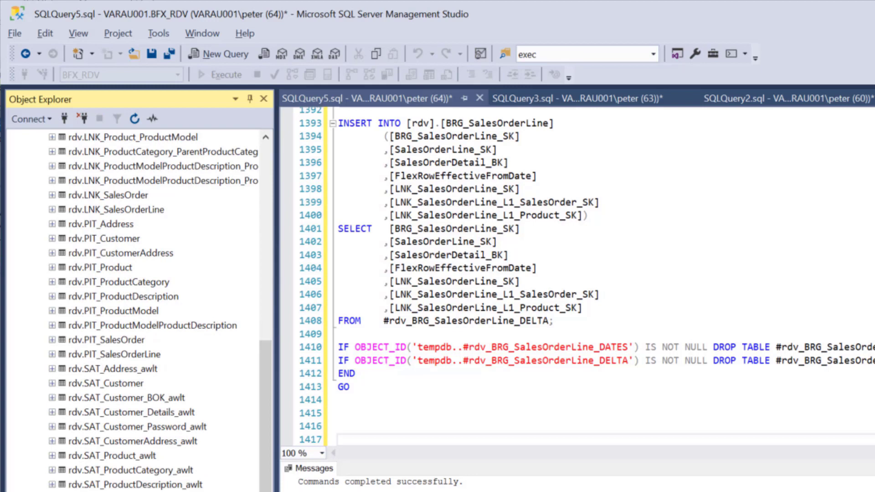
scroll(137, 310, "down", 4)
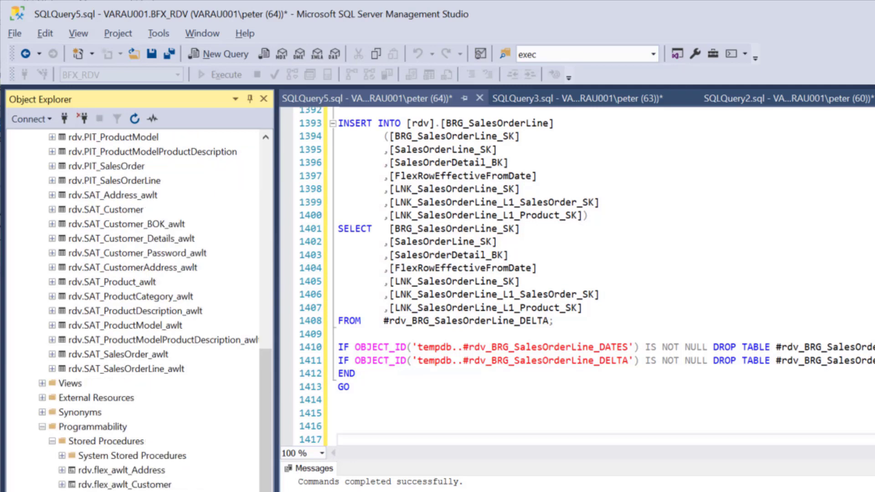
scroll(136, 310, "down", 4)
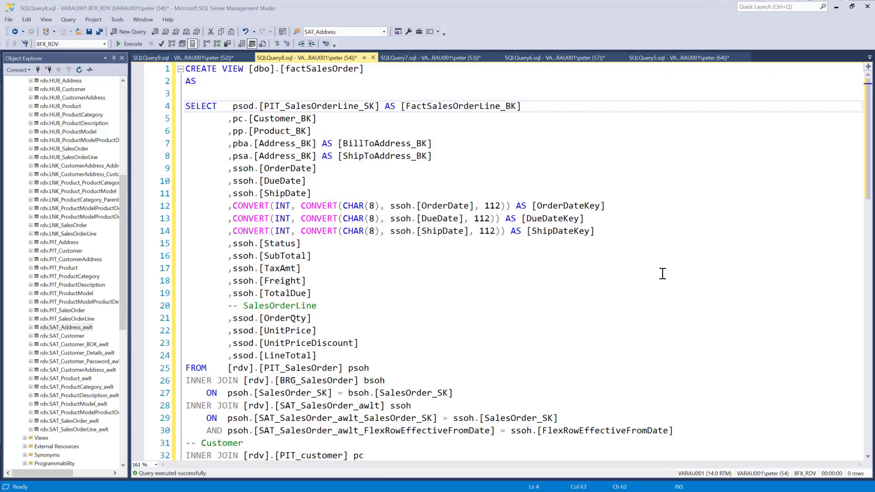
Step: Examine the FROM clause of the factSalesOrder view and its joins to BRG_SalesOrder and SAT_SalesOrder_awlt
scroll(663, 274, "down", 6)
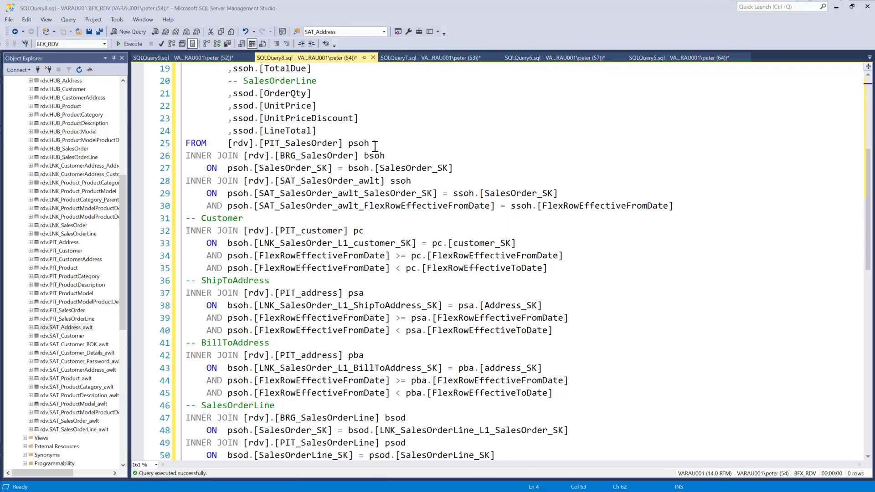
left_click_drag(370, 143, 183, 142)
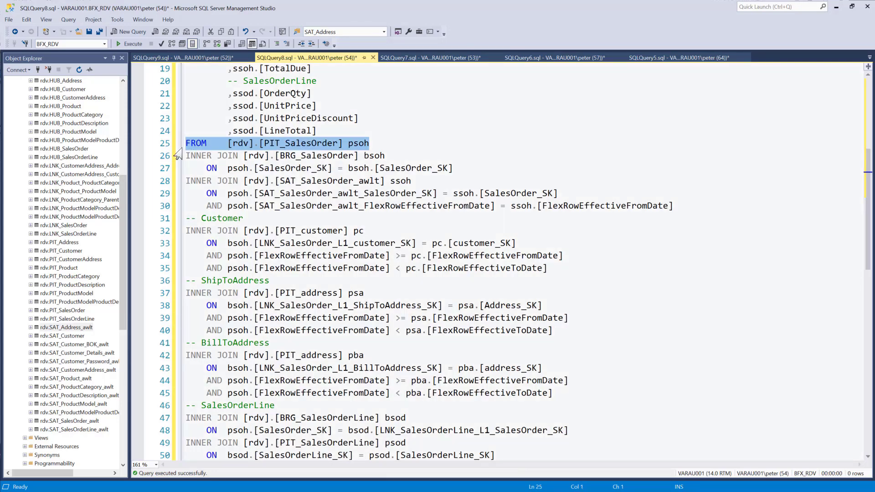
left_click(305, 144)
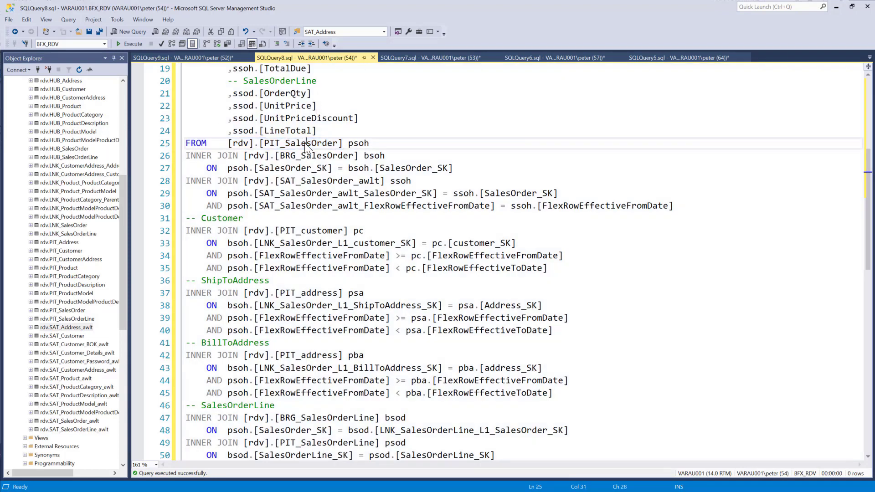
double_click(304, 143)
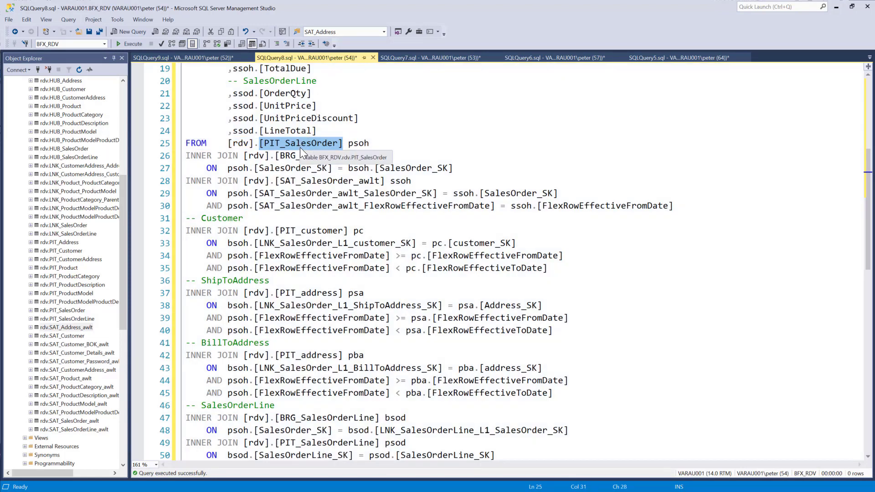
double_click(293, 157)
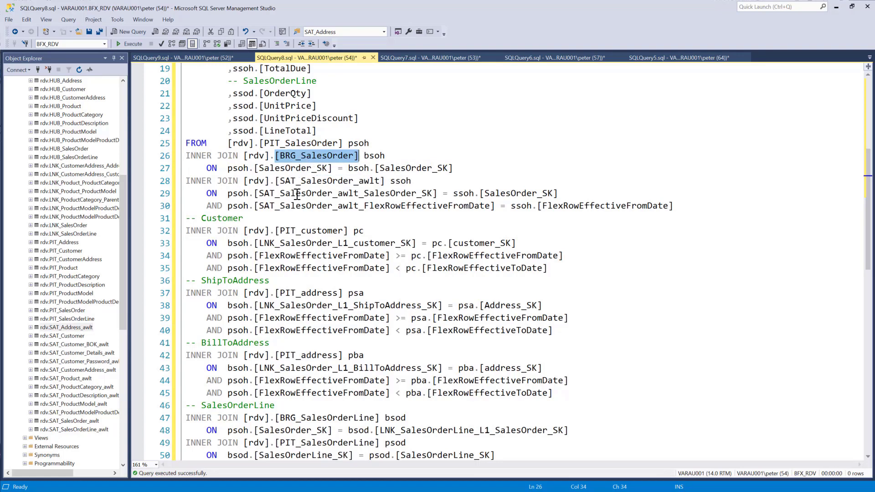
left_click(292, 142)
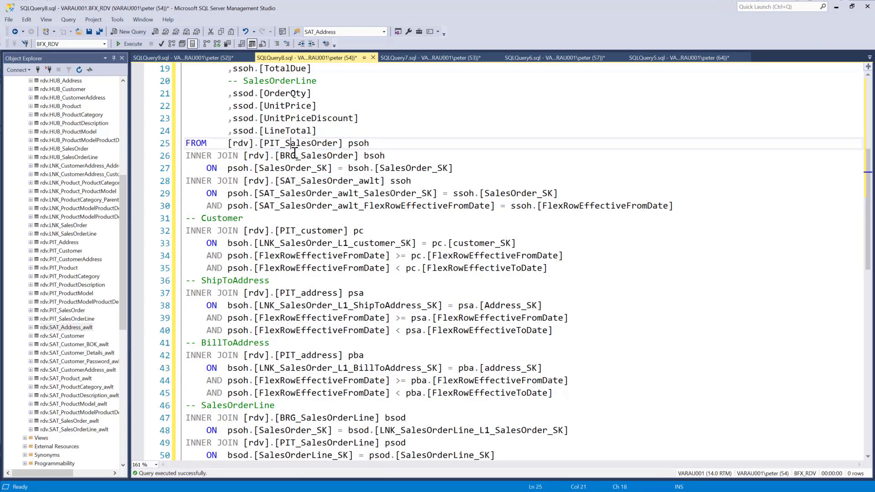
left_click(302, 181)
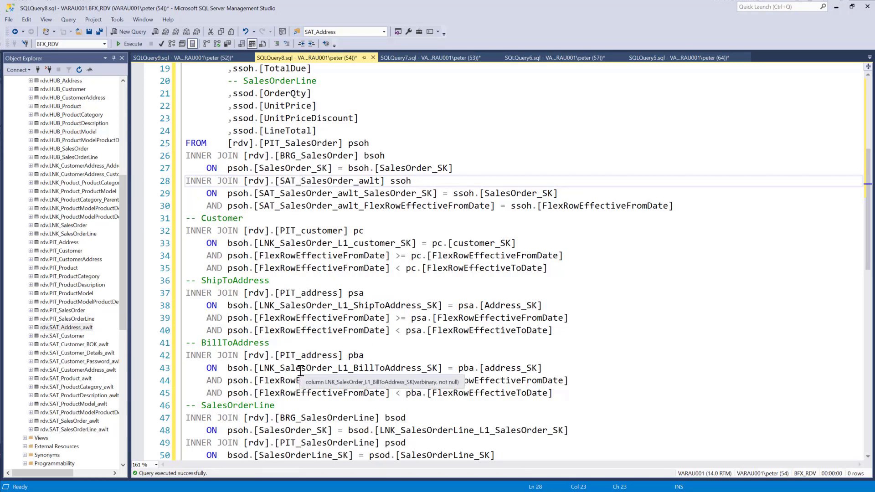
Step: Compare the product and address key columns selected in the factSalesOrder view with its customer, address, order line and product joins
scroll(303, 365, "up", 6)
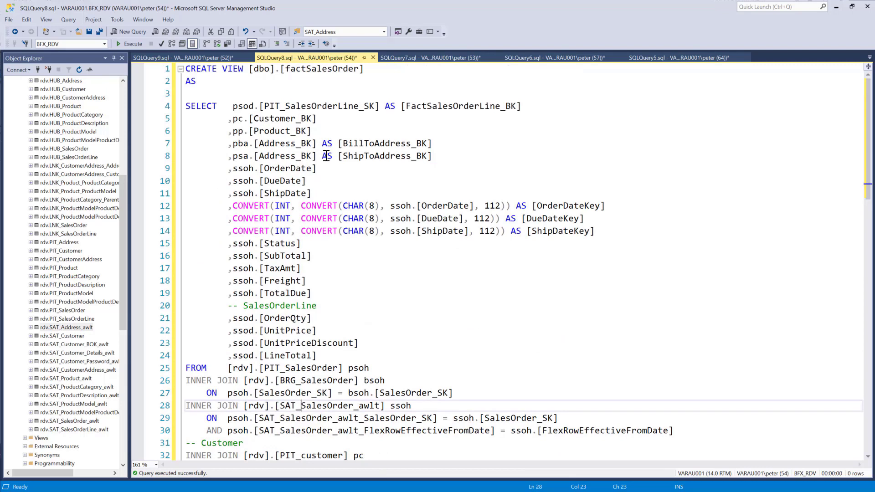
left_click_drag(437, 156, 134, 130)
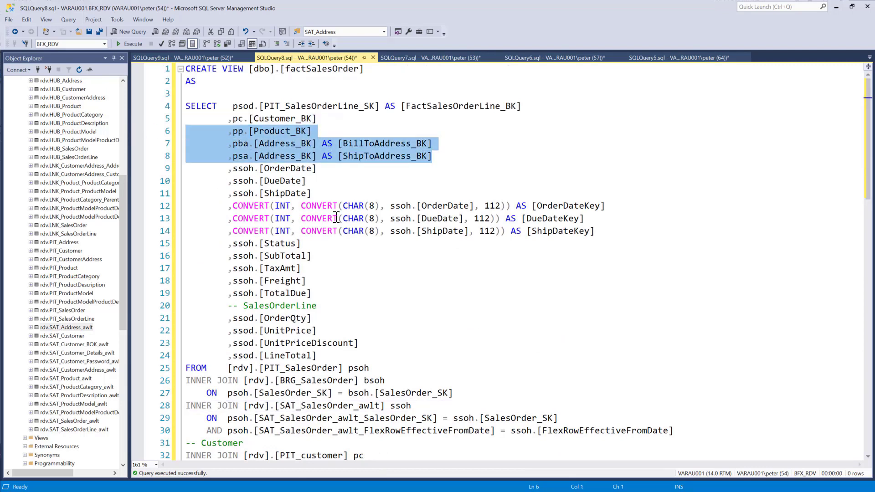
scroll(349, 218, "down", 5)
scroll(349, 218, "down", 3)
scroll(334, 217, "up", 1)
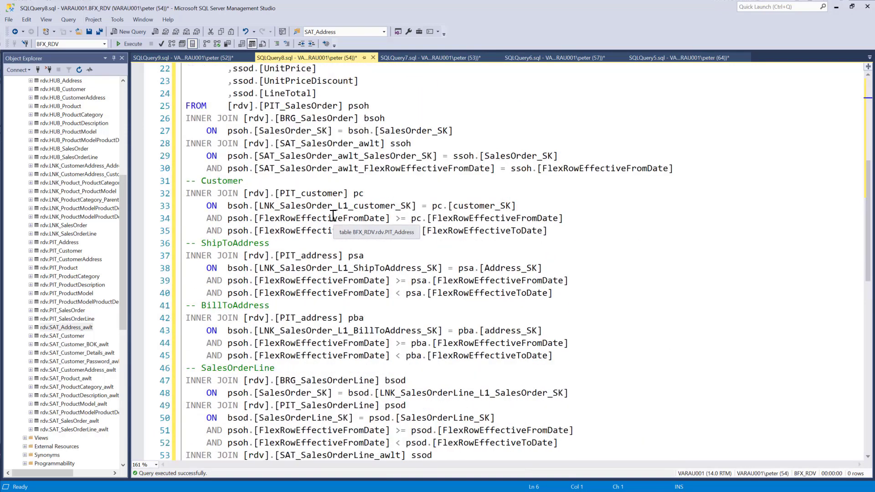
scroll(299, 318, "down", 3)
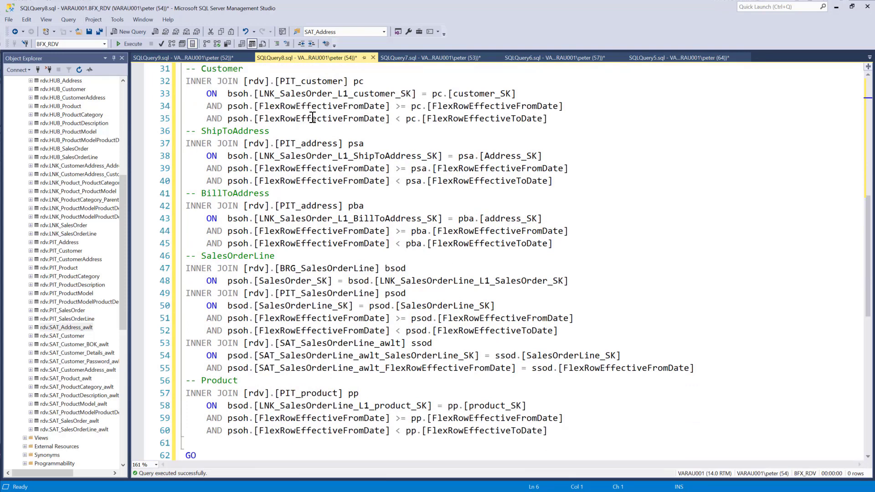
scroll(313, 119, "up", 10)
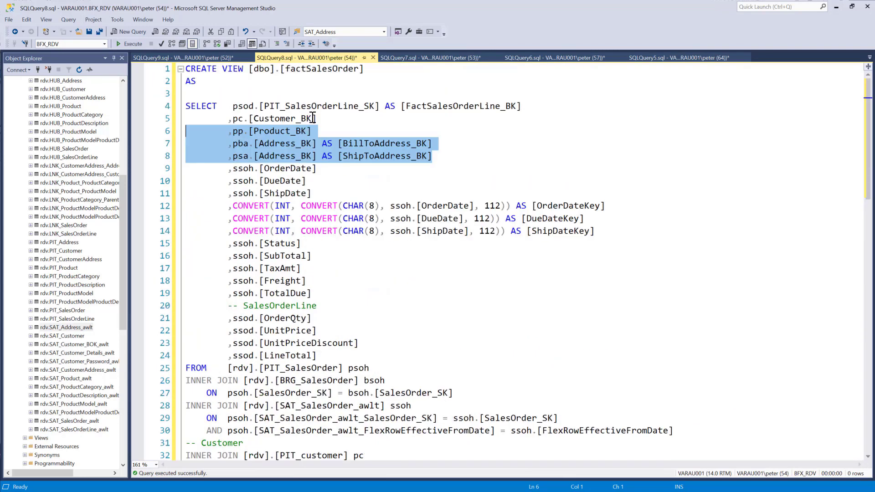
Step: Review the open view queries for dimCustomer, dimAddress and dimProduct
left_click(309, 71)
left_click(401, 59)
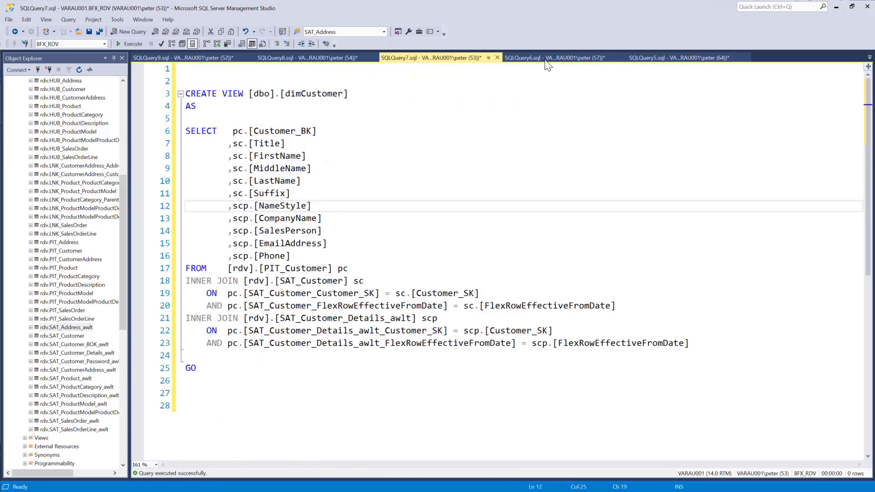
left_click(207, 56)
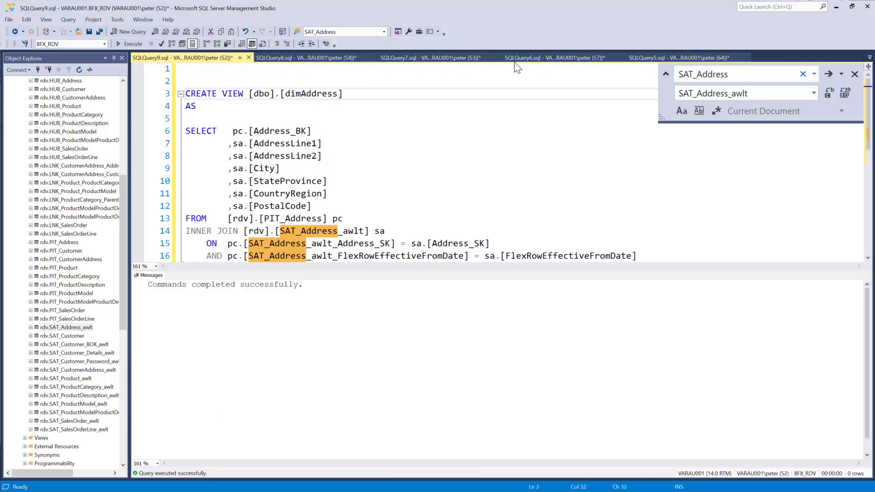
left_click(515, 64)
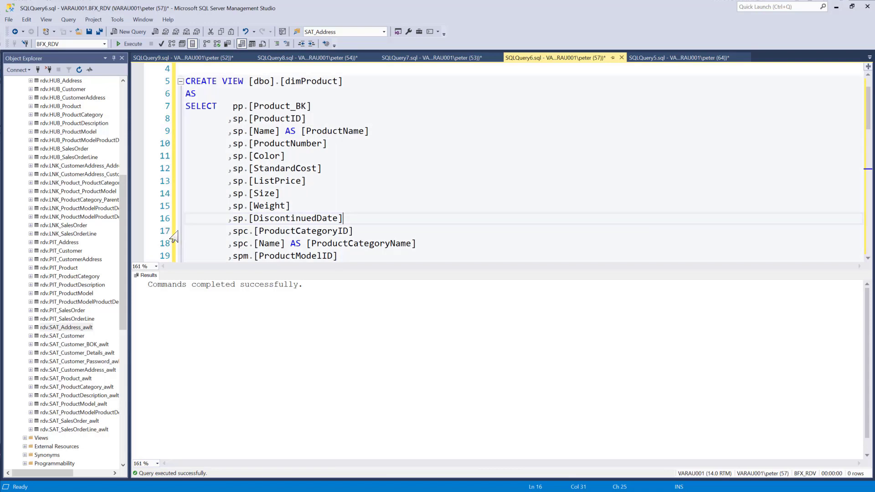
Step: Collapse the tables of the BFX_RDV database, expand its views and refresh them
left_click_drag(124, 205, 127, 144)
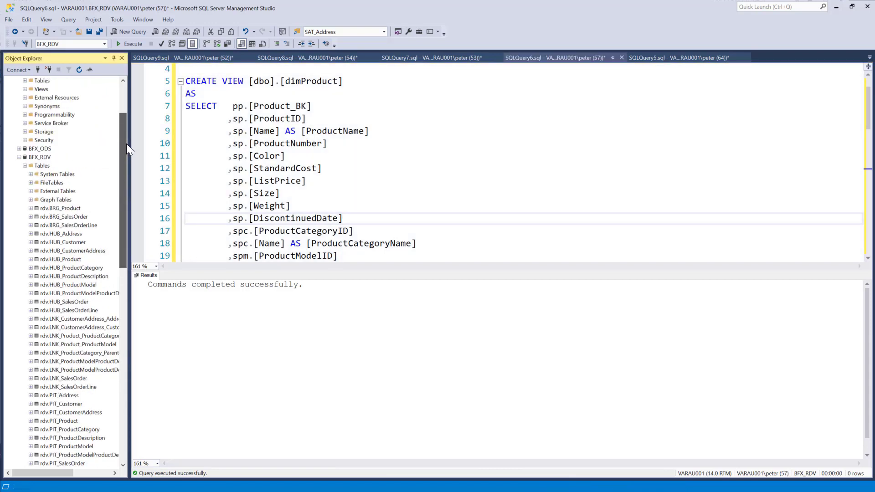
left_click(25, 166)
left_click(24, 174)
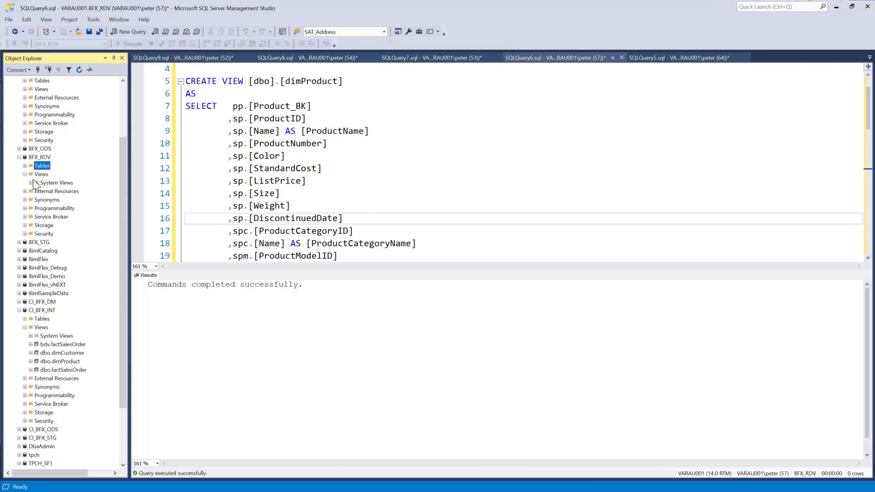
right_click(41, 174)
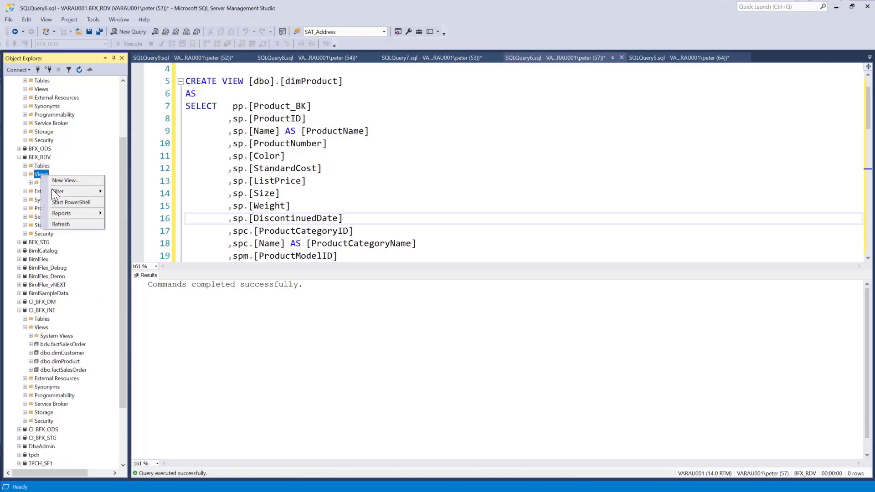
left_click(61, 223)
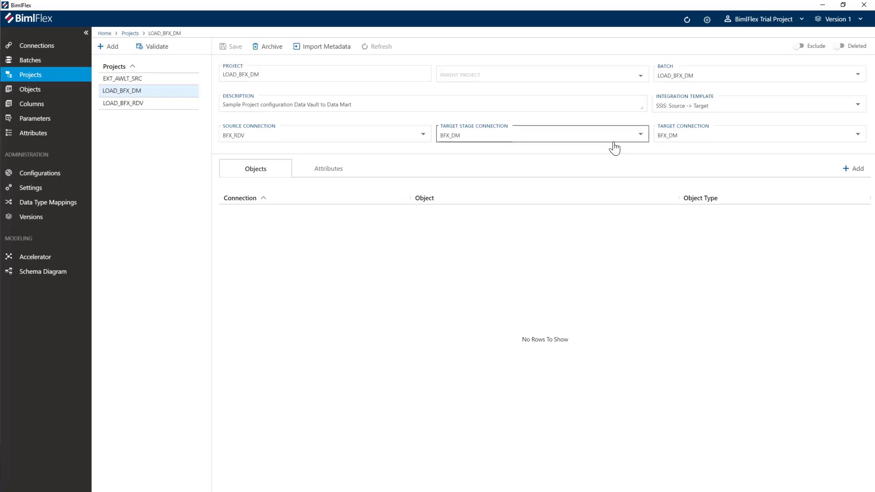
Step: In BimlFlex, import all dbo views into LOAD_BFX_DM, inferring keys from First Column, without adding record sources or changing references to integration keys
left_click(336, 46)
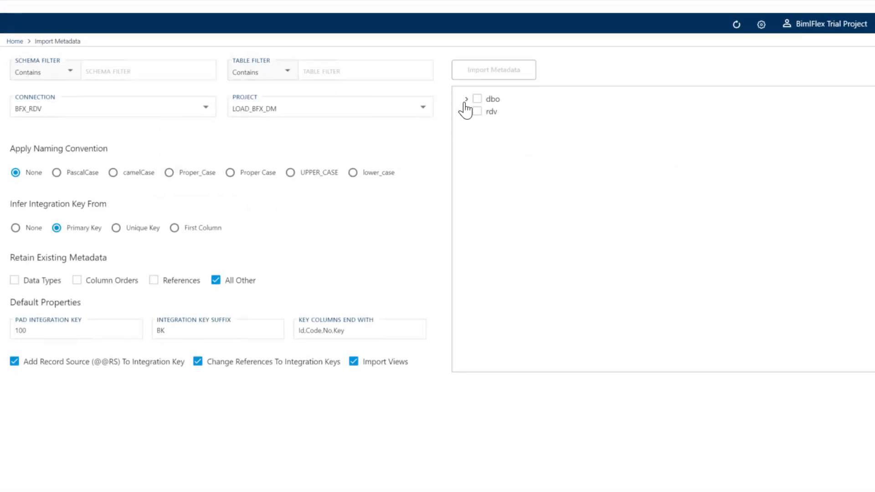
left_click(466, 99)
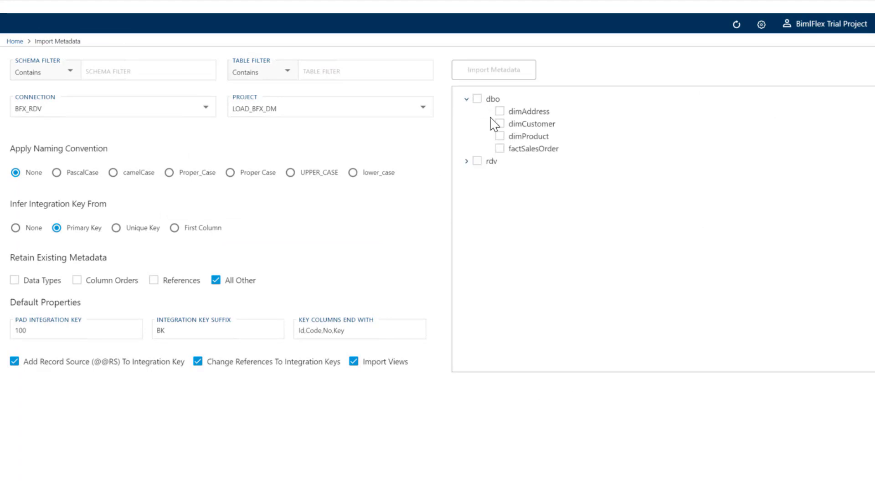
left_click(477, 99)
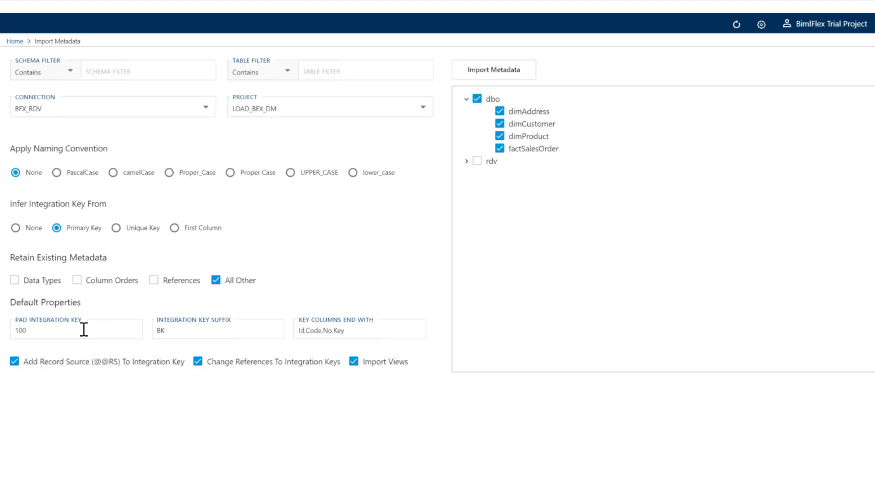
left_click(63, 366)
left_click(198, 363)
left_click(493, 75)
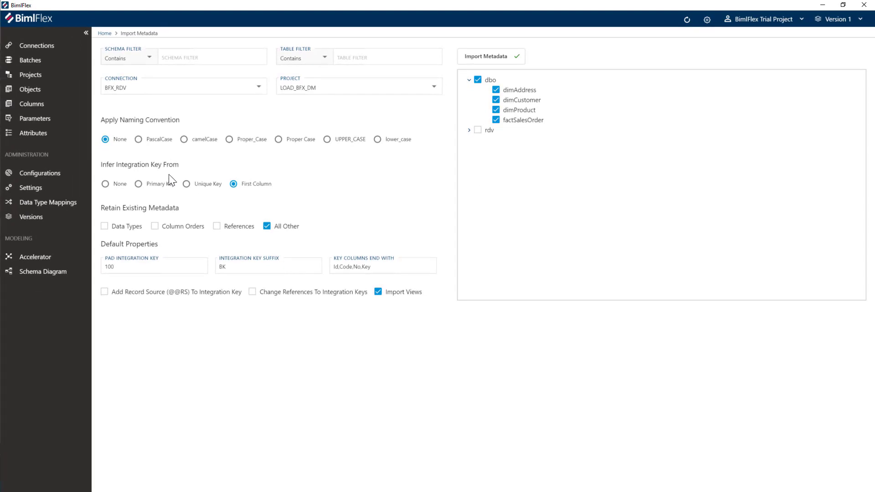
Step: Check the objects imported into the LOAD_BFX_DM project and examine the columns of dbo.dimCustomer
left_click(66, 90)
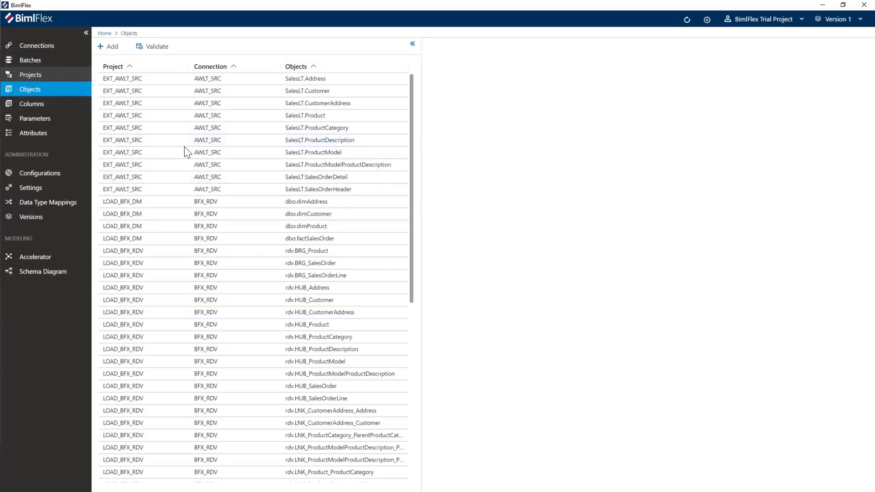
left_click(31, 74)
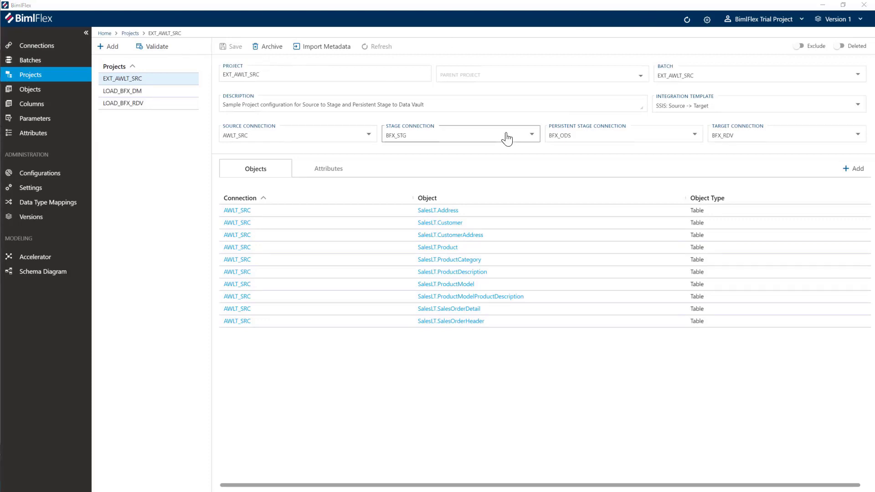
left_click(141, 89)
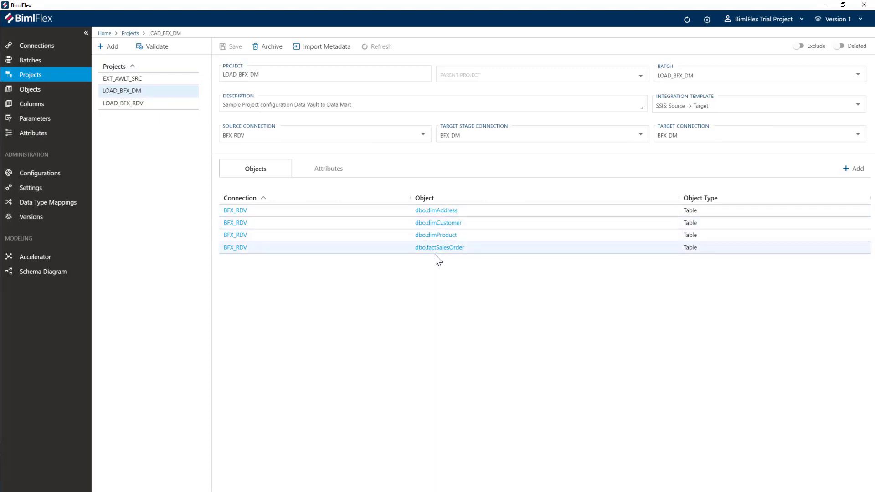
left_click(448, 223)
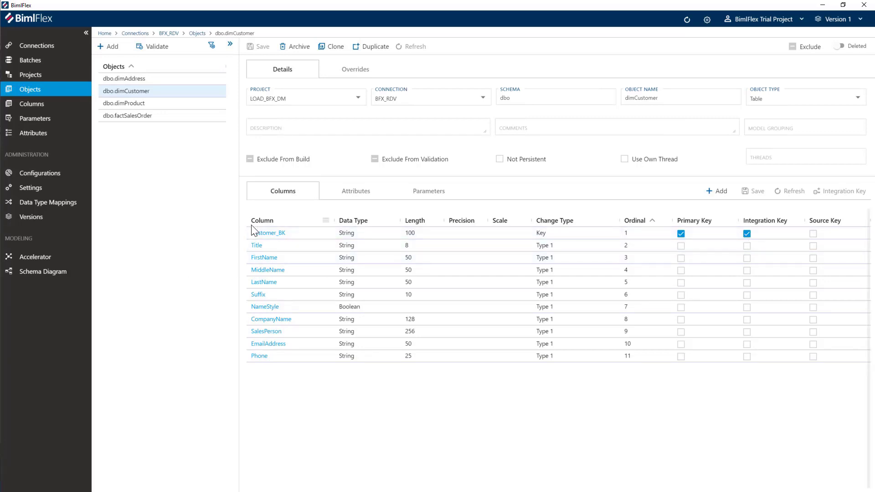
Step: Return to the LOAD_BFX_DM project and examine the columns of dbo.factSalesOrder
left_click(174, 33)
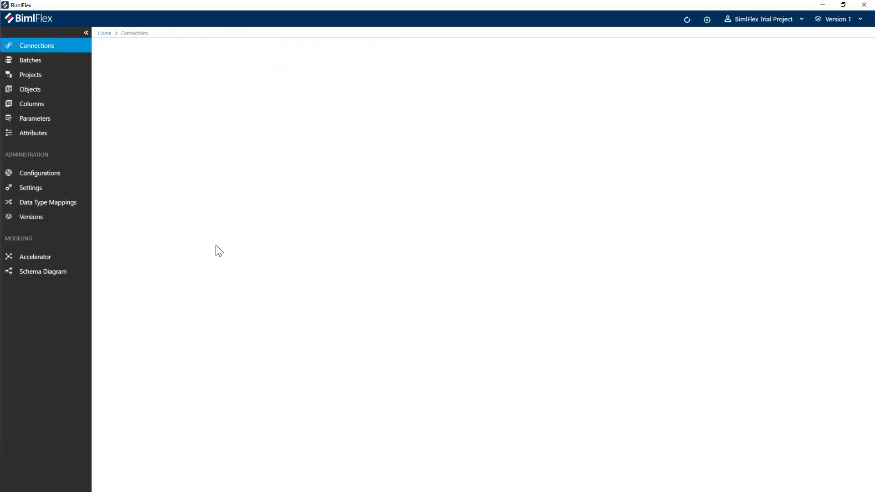
left_click(26, 77)
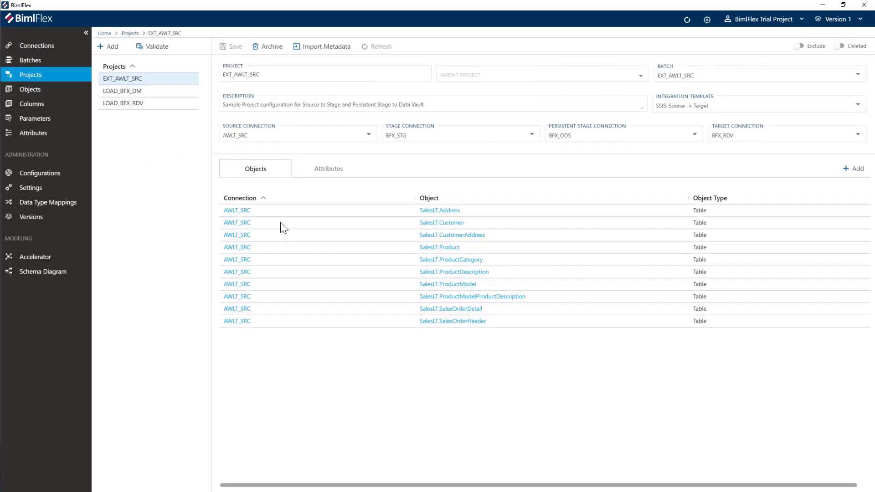
left_click(129, 91)
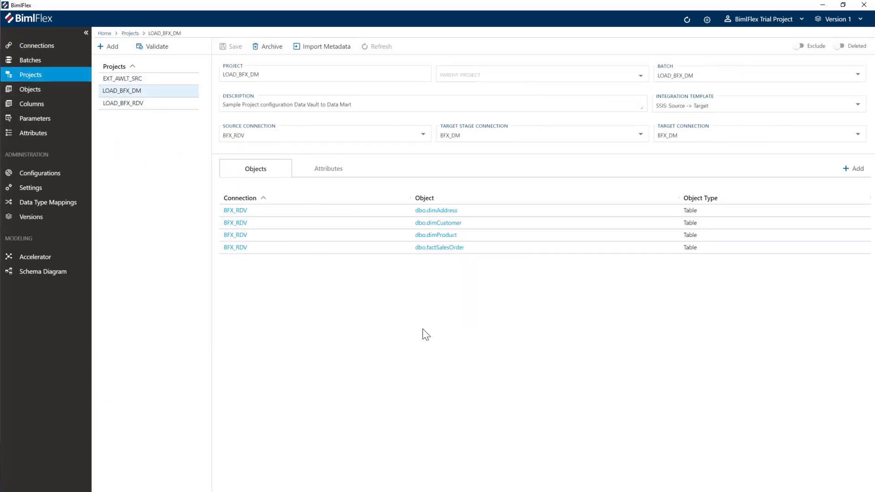
left_click(436, 246)
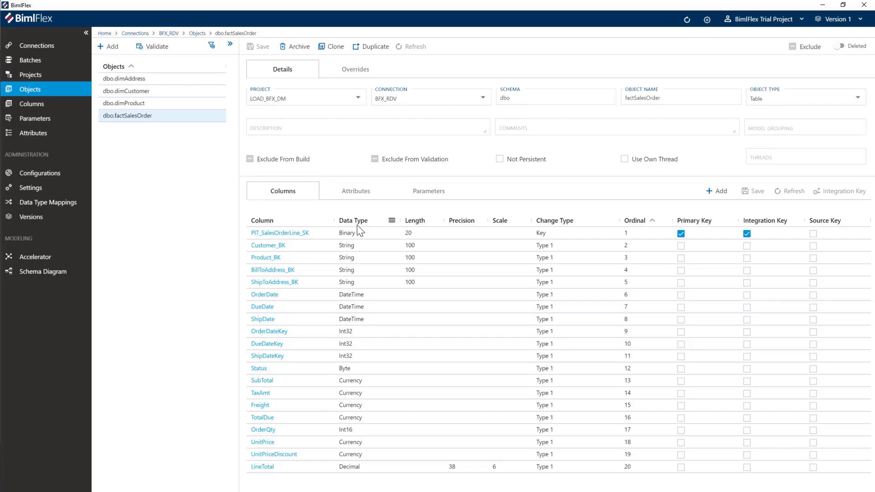
Step: Start a clone of dbo.dimAddress with target schema dim and target table name Address
left_click(129, 81)
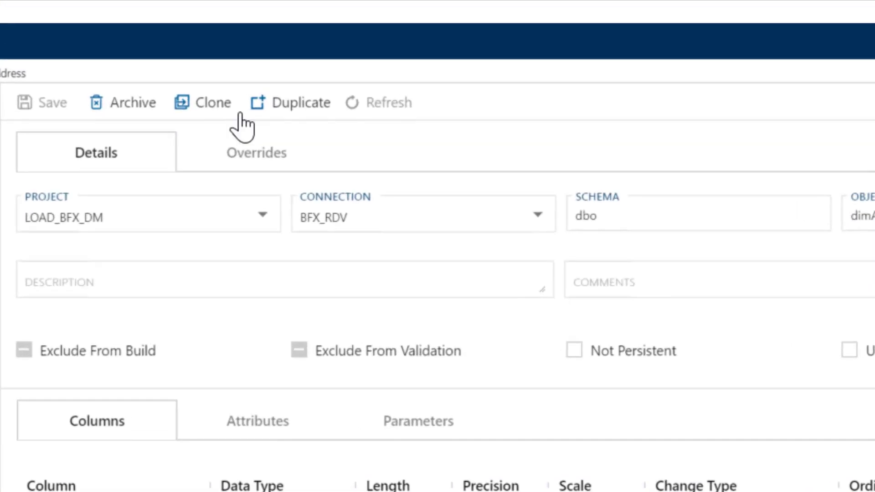
left_click(268, 74)
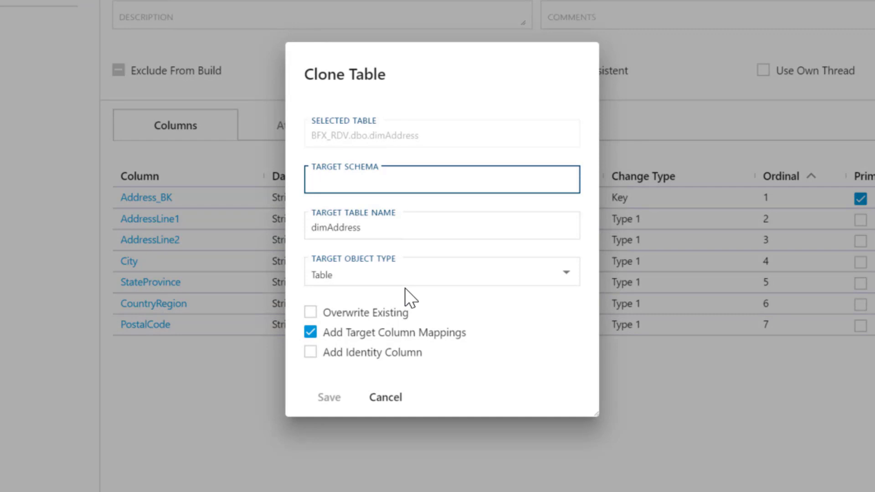
type("dim")
key("Tab")
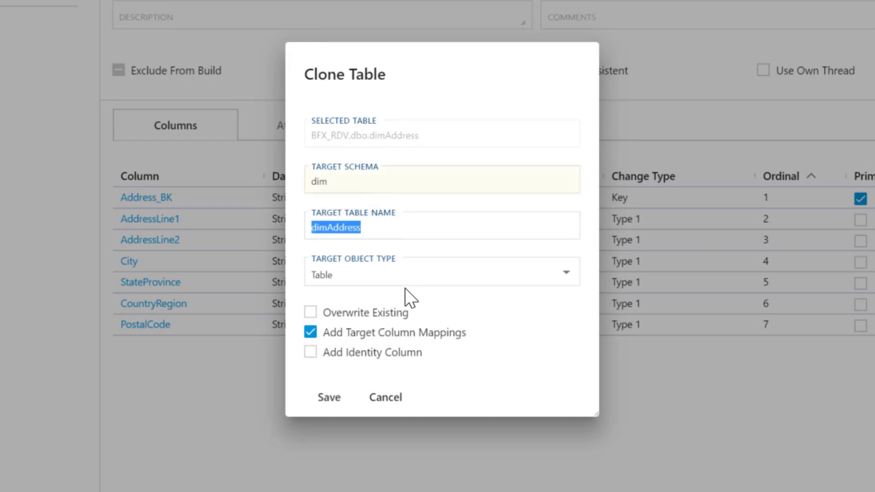
key("Home")
key("shift+Right")
key("shift+Right")
key("shift+Right")
key("shift+Right")
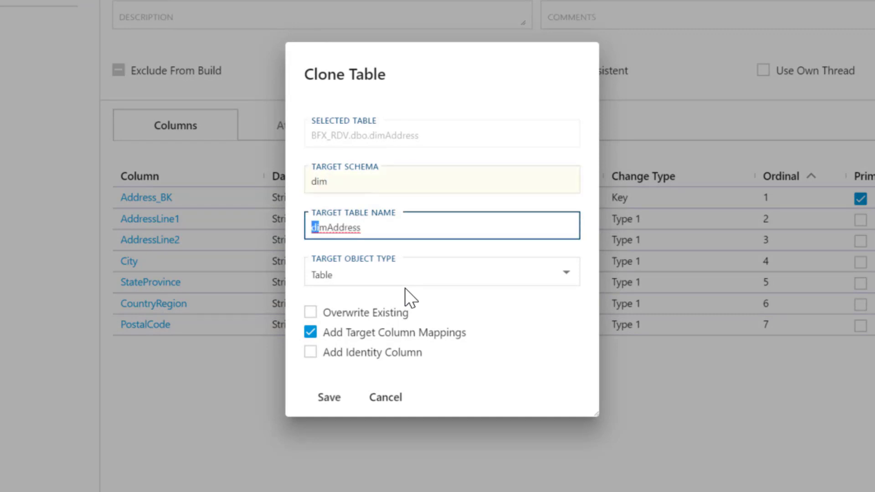
key("shift+Left")
key("Delete")
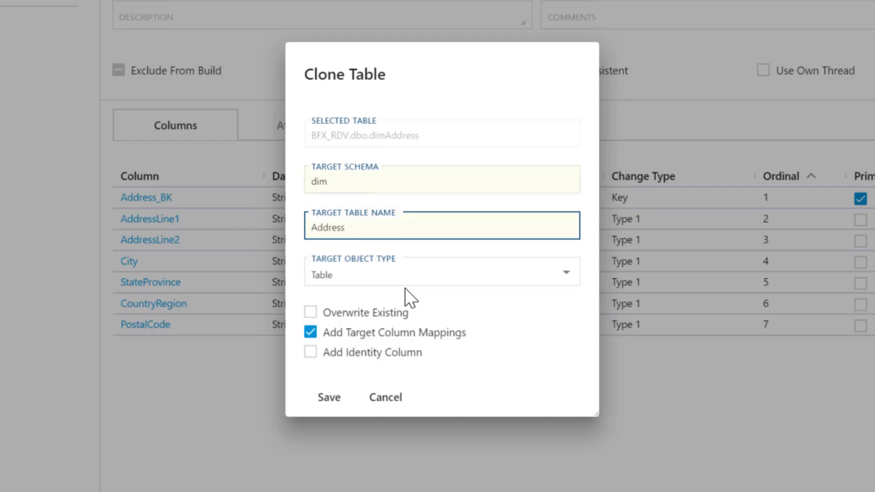
Step: Make the Address clone a Dimension with target column mappings and an identity column, and save it
left_click(443, 280)
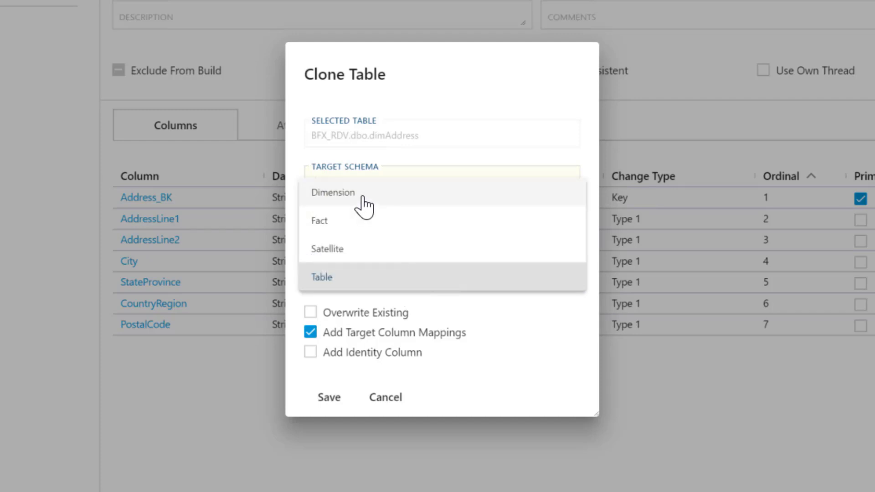
left_click(364, 200)
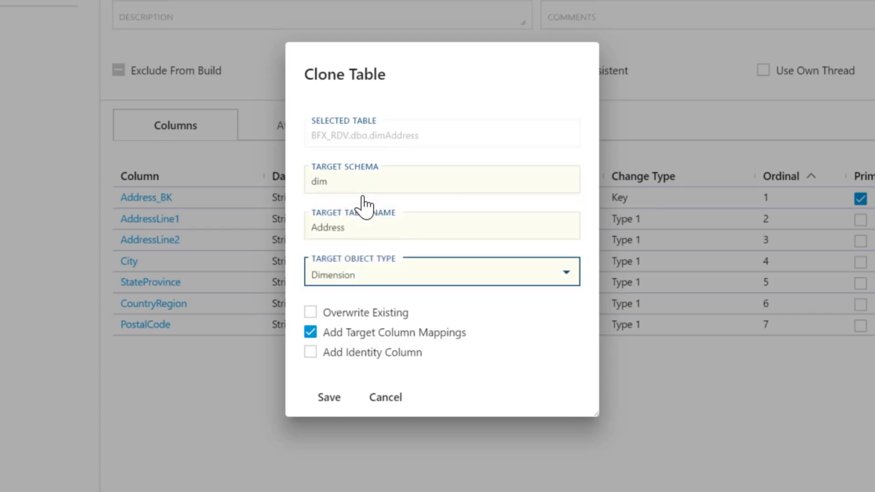
left_click(310, 353)
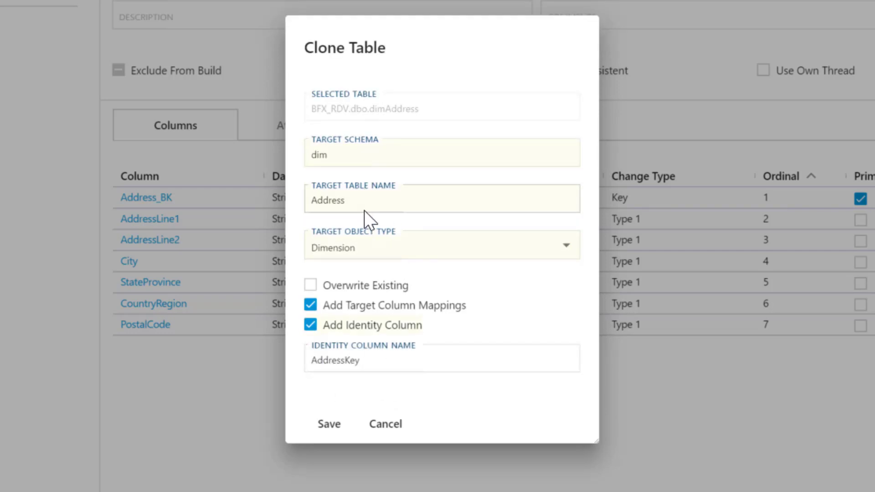
left_click(335, 435)
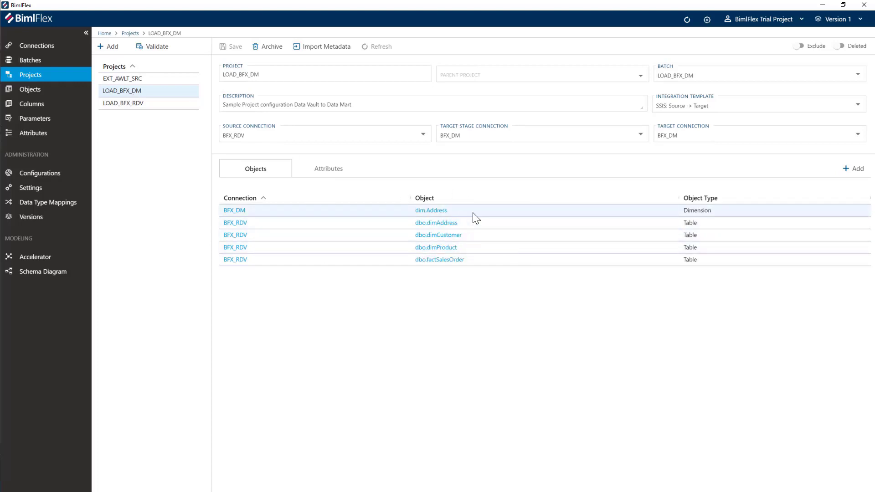
Step: Refresh the metadata, reopen the LOAD_BFX_DM project and examine the target mapping of the AddressLine1 column in dbo.dimAddress
left_click(687, 19)
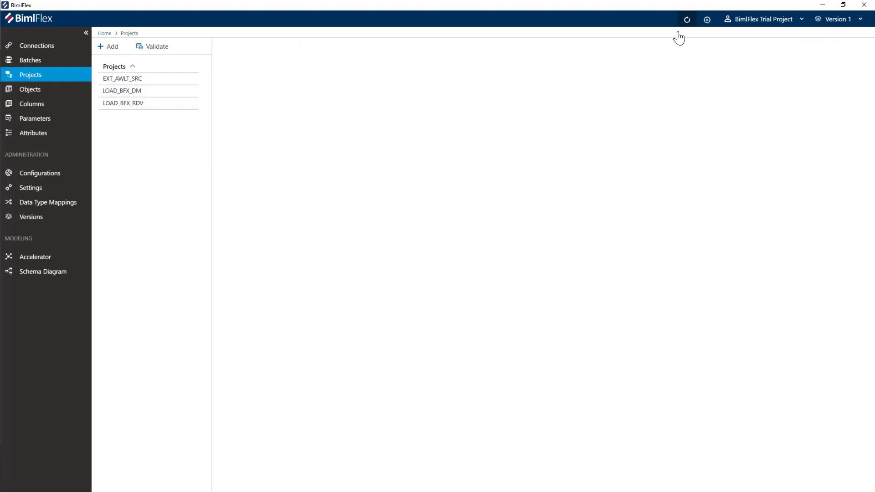
left_click(155, 91)
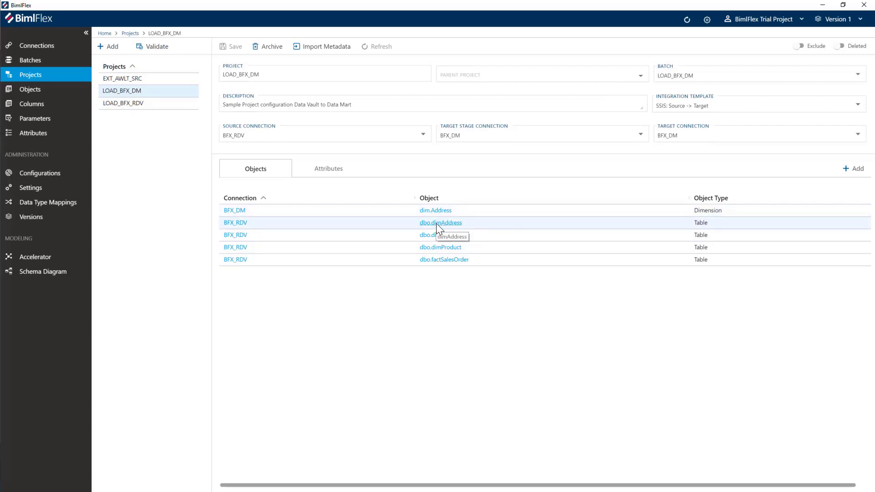
left_click(436, 224)
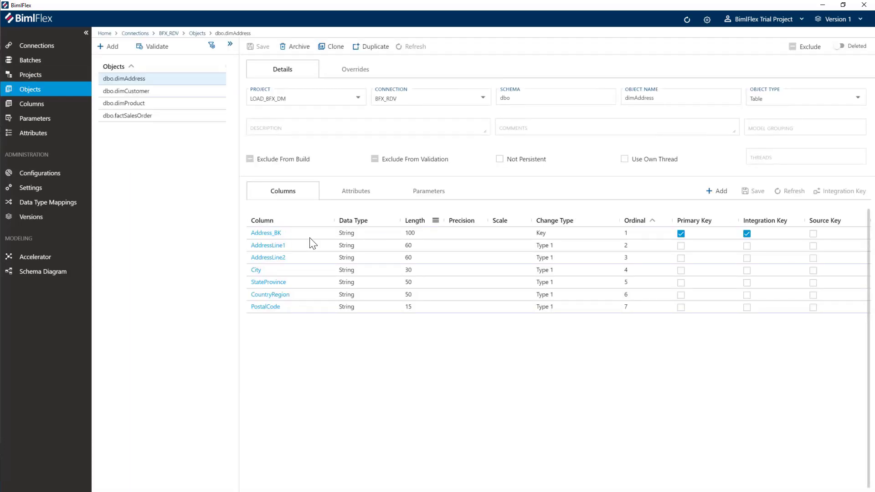
left_click(268, 246)
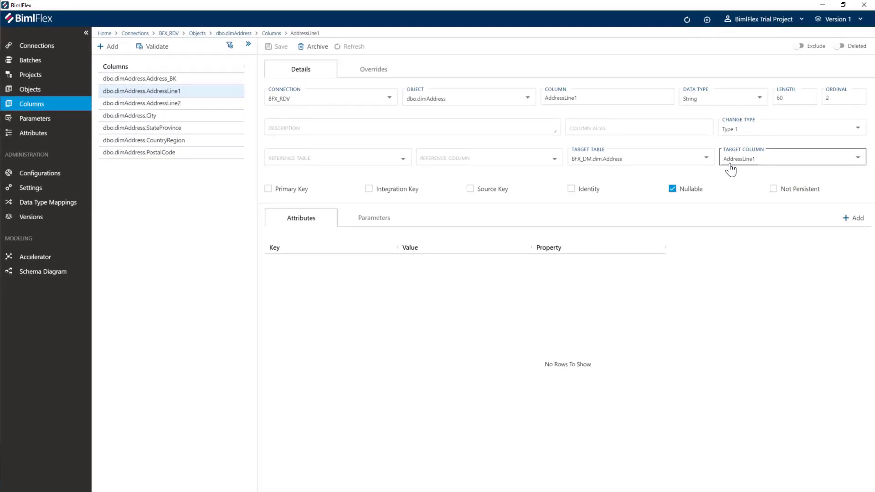
Step: From the LOAD_BFX_DM project, start a clone of dbo.dimCustomer with target schema dim and target table name Customer
left_click(31, 90)
left_click(33, 75)
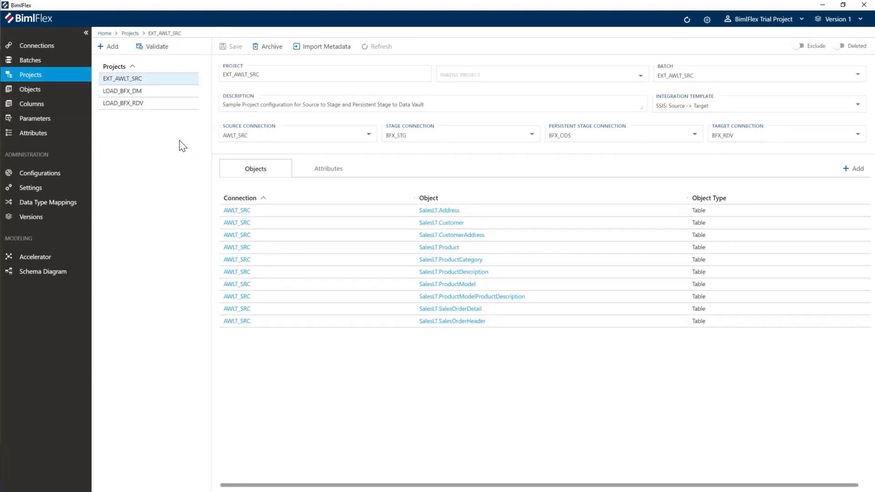
left_click(135, 91)
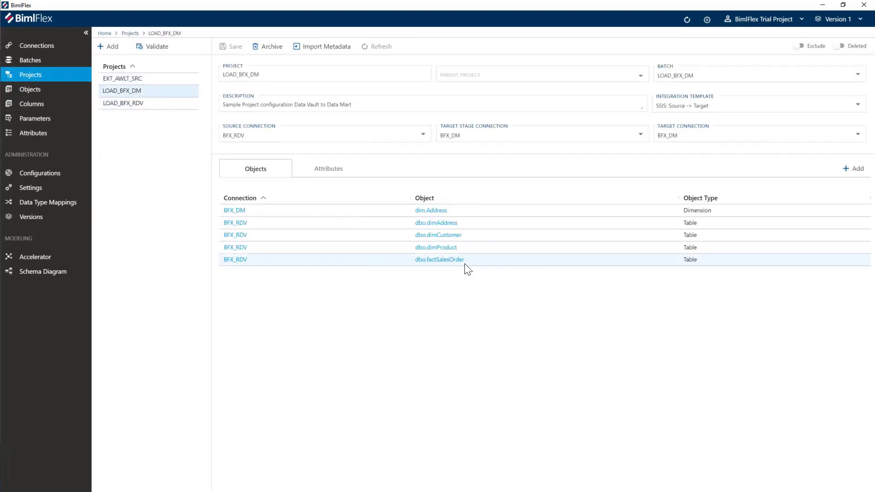
left_click(434, 235)
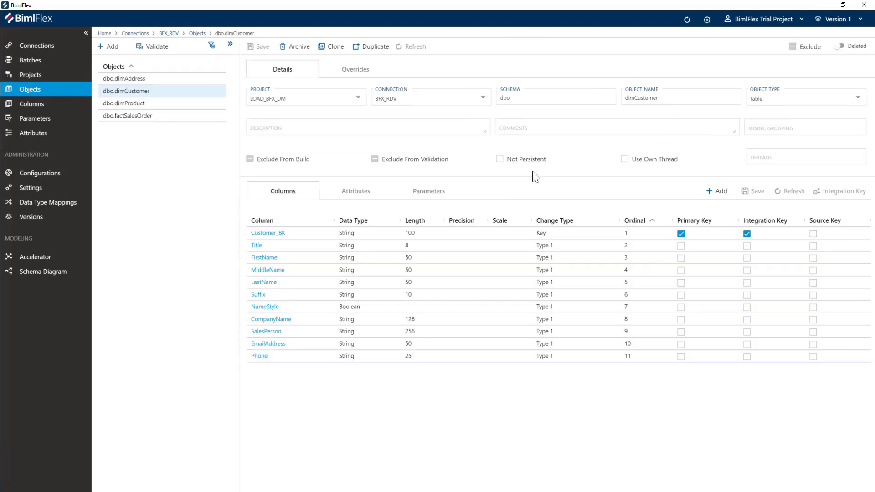
left_click(333, 47)
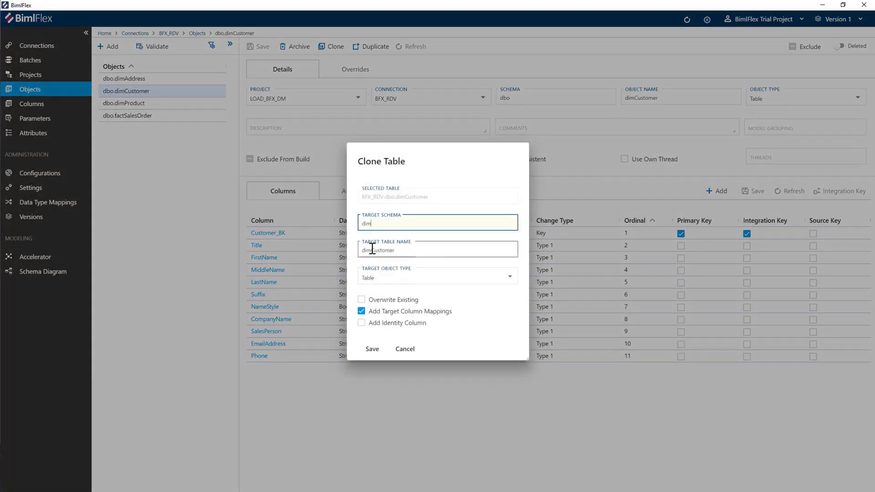
left_click_drag(363, 250, 371, 250)
key("BackSpace")
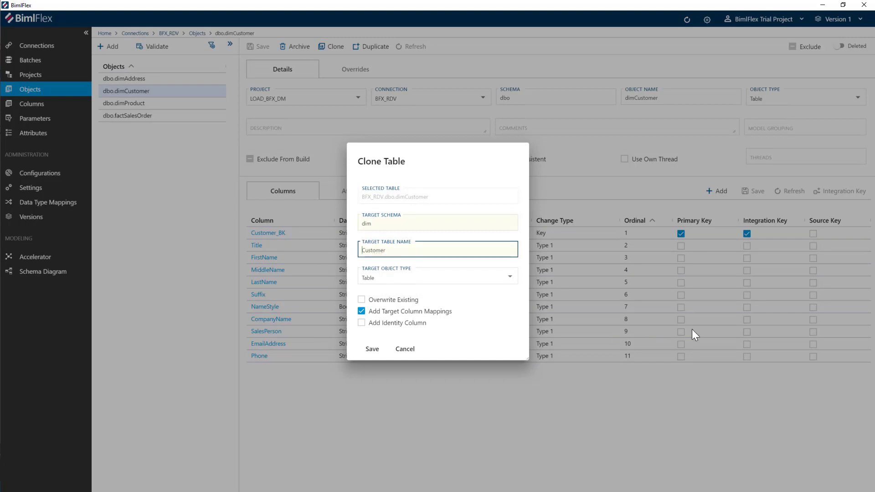
Step: Make the Customer clone a Dimension with target column mappings and an identity column, and save it
left_click(507, 285)
left_click(381, 233)
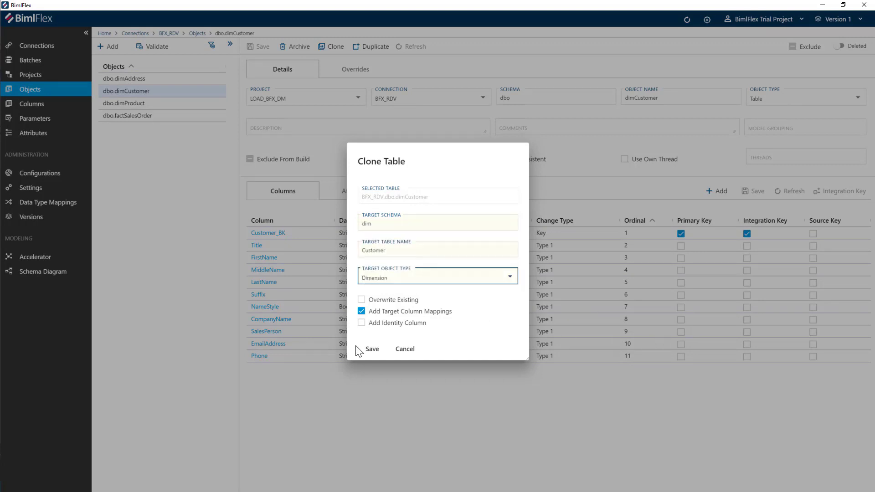
left_click(366, 323)
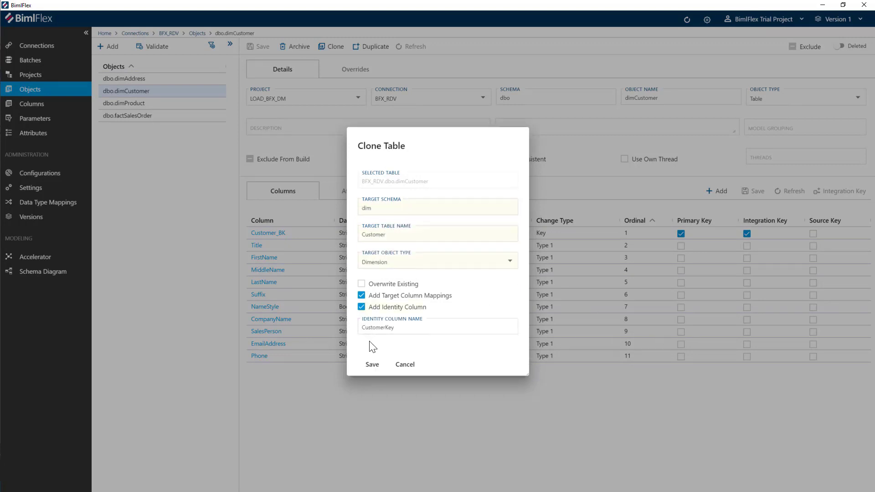
left_click(372, 365)
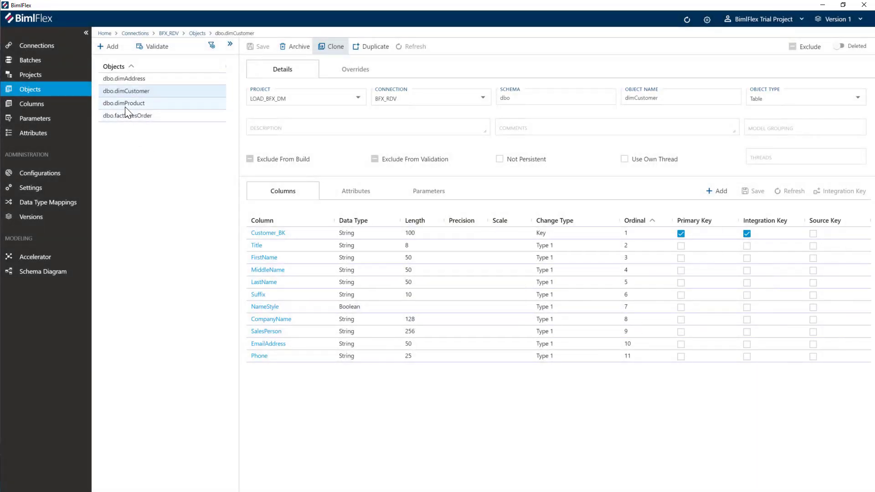
Step: Start a clone of dbo.dimProduct with target schema dim and target table name Product
left_click(126, 104)
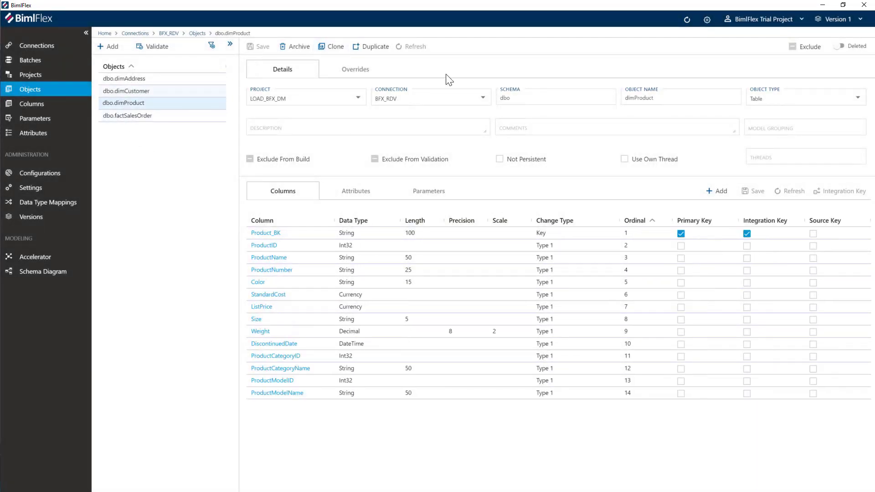
left_click(331, 47)
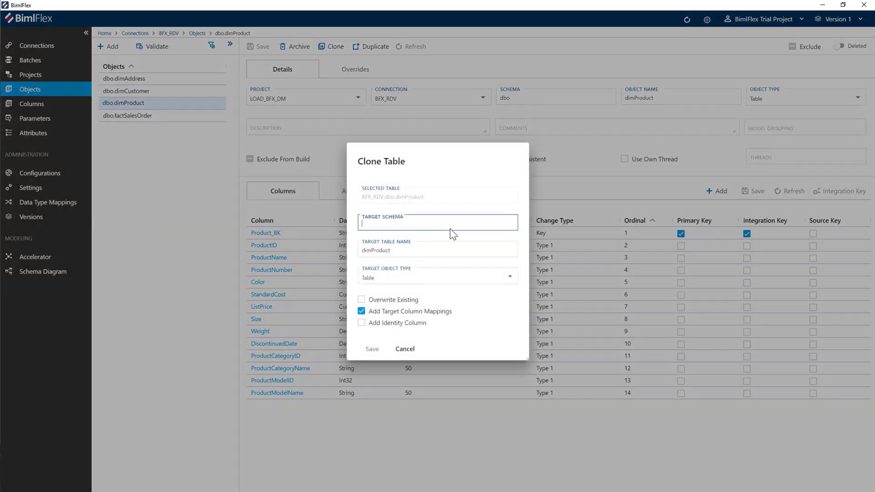
left_click(380, 221)
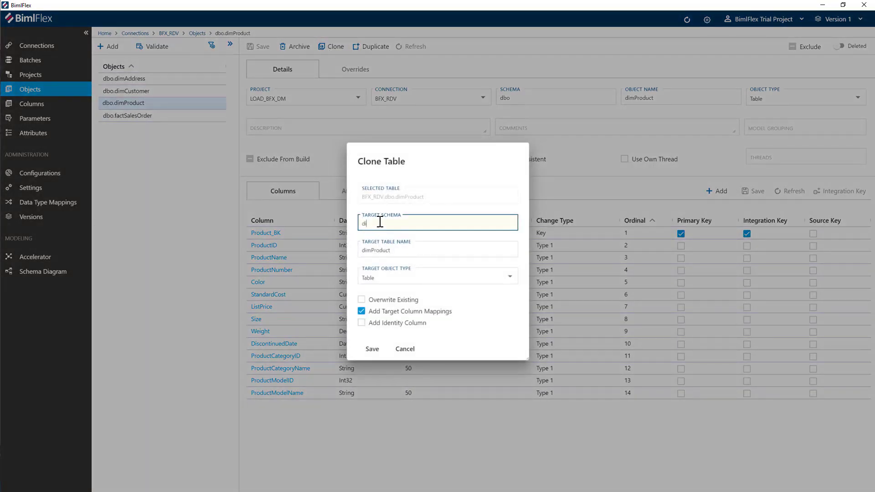
left_click(371, 250)
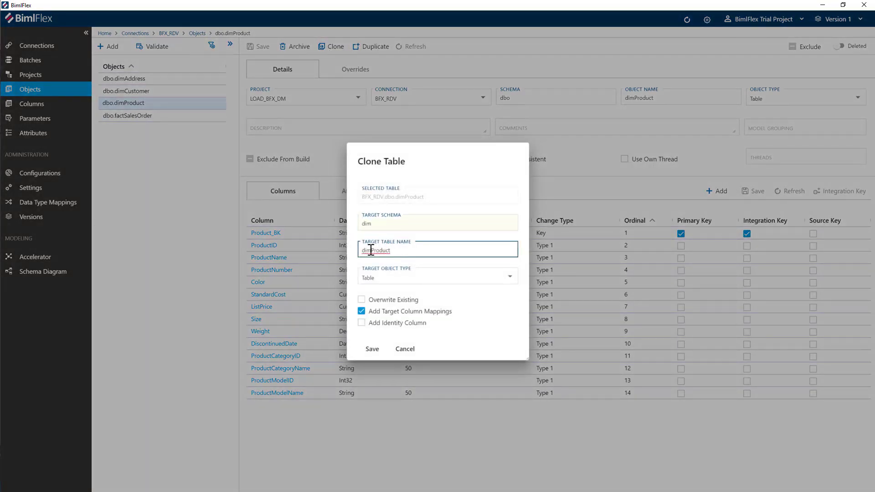
key("BackSpace")
Step: Make the Product clone a Dimension with target column mappings and an identity column, and save it
left_click(379, 280)
left_click(378, 233)
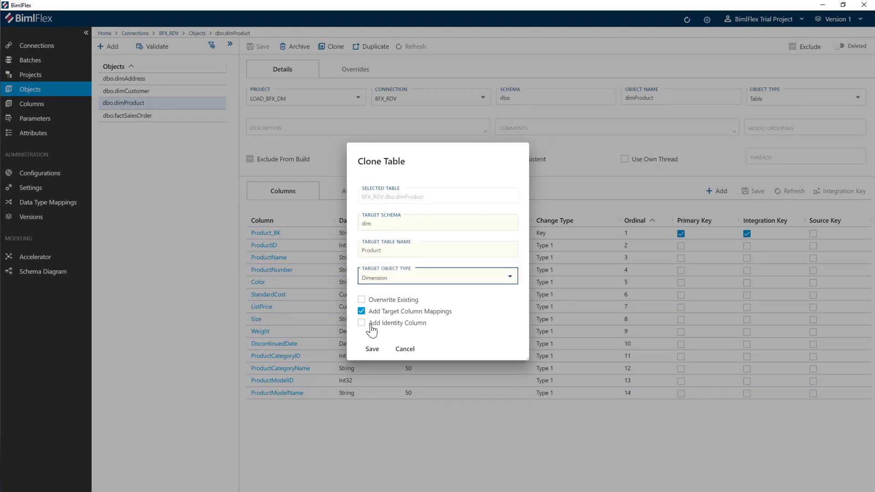
left_click(362, 323)
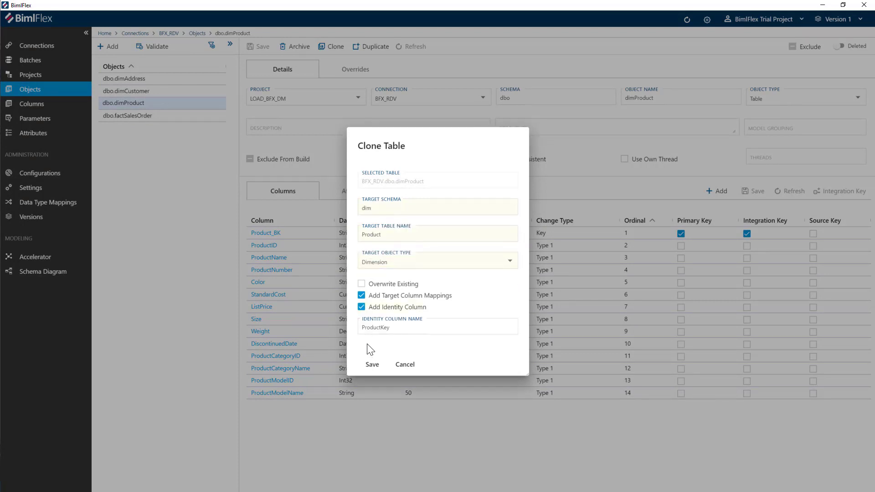
left_click(372, 367)
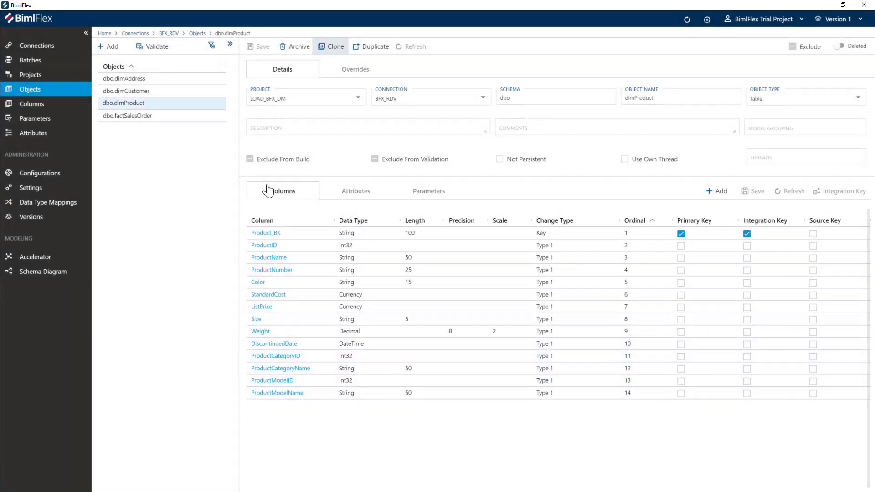
Step: Start a clone of dbo.factSalesOrder with target schema fact and target table name SalesOrder
left_click(128, 116)
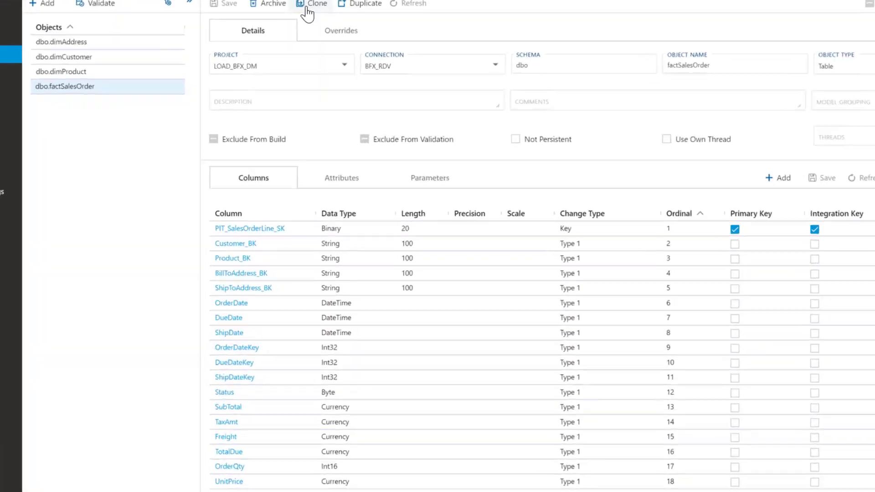
left_click(327, 51)
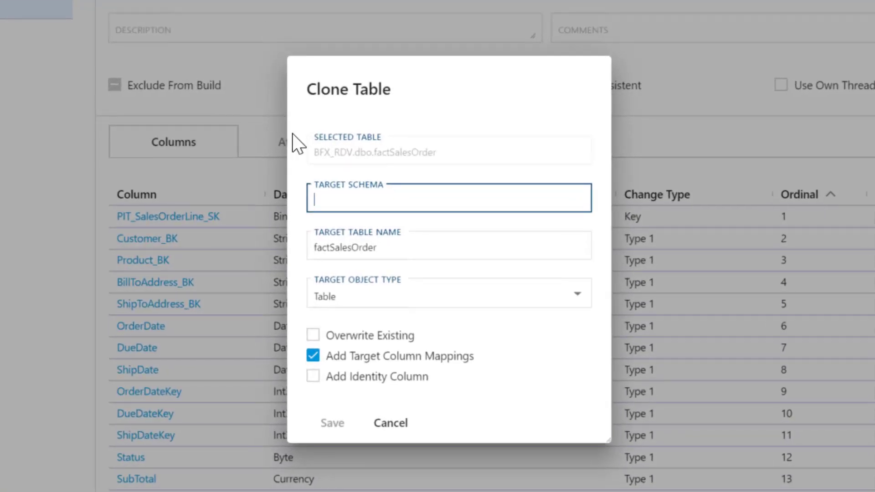
type("fact")
left_click(329, 248)
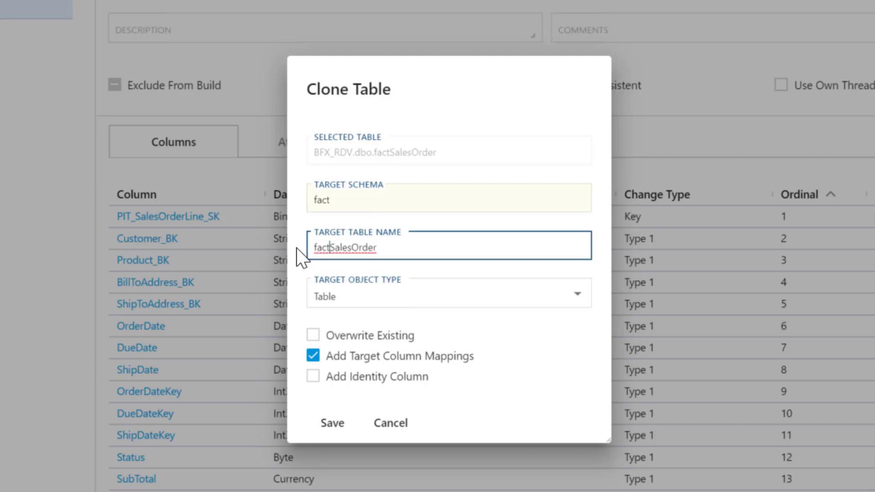
key("shift+Home")
key("BackSpace")
Step: Make the SalesOrder clone a Fact with target column mappings and no identity column, and save it
left_click(372, 298)
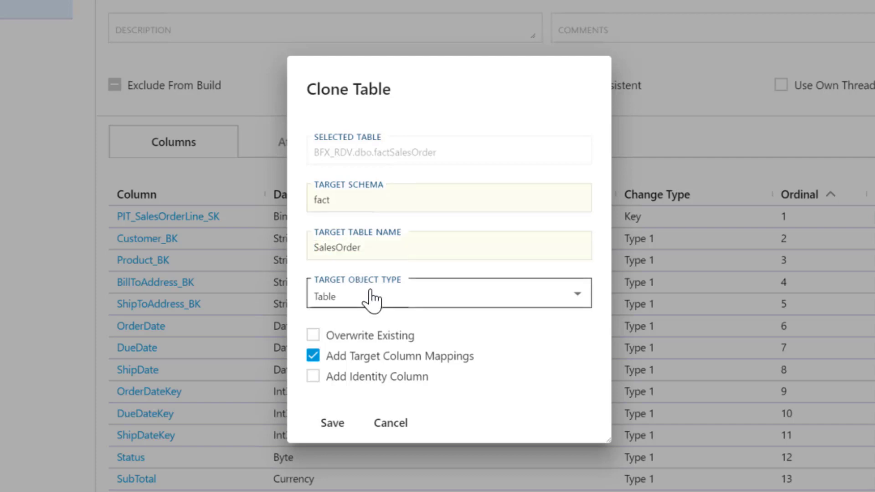
left_click(338, 240)
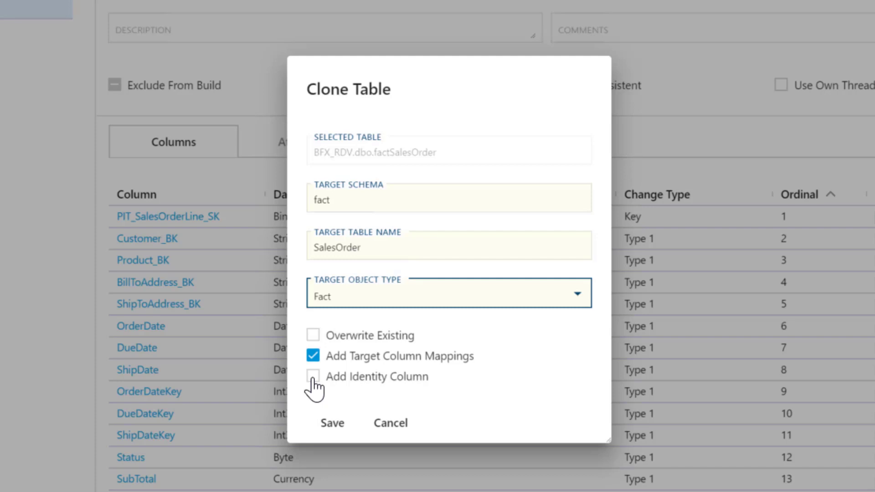
left_click(313, 378)
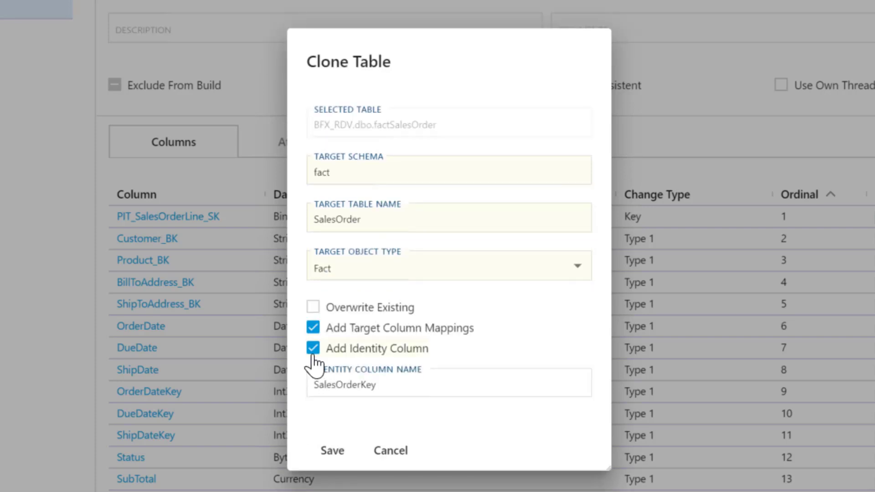
left_click(312, 353)
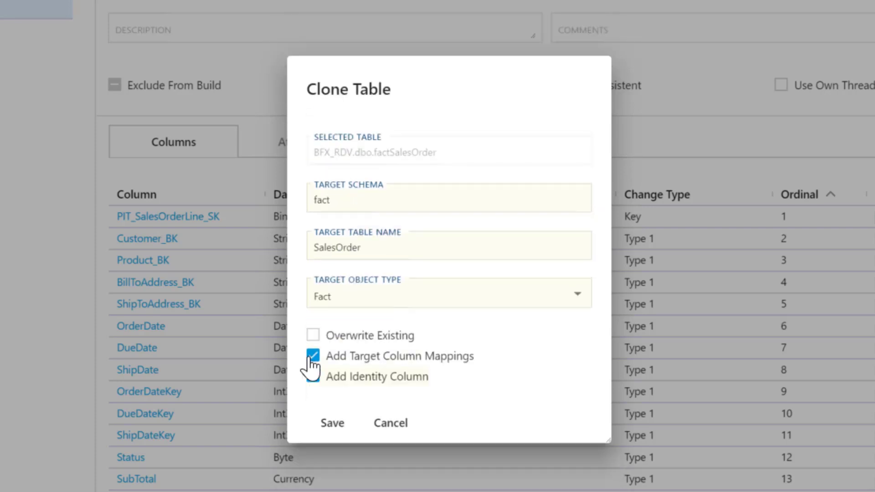
left_click(332, 423)
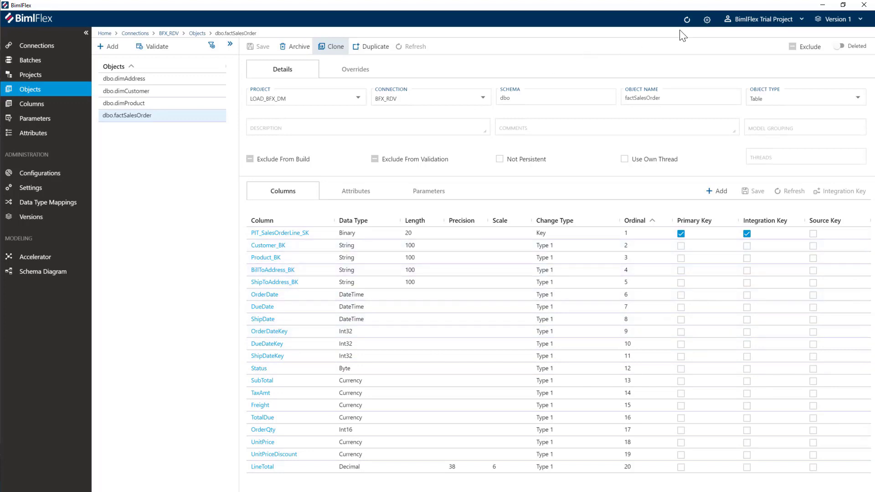
Step: Refresh the metadata and open the LOAD_BFX_DM project to review its objects
left_click(688, 20)
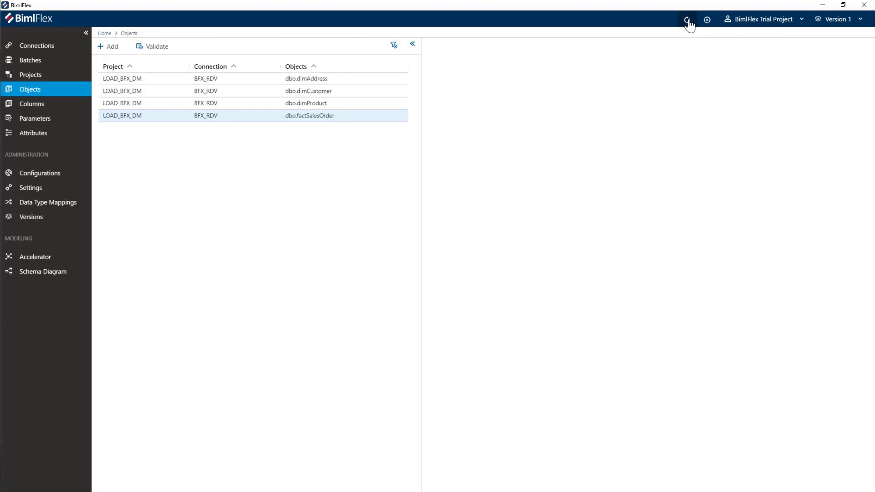
left_click(28, 76)
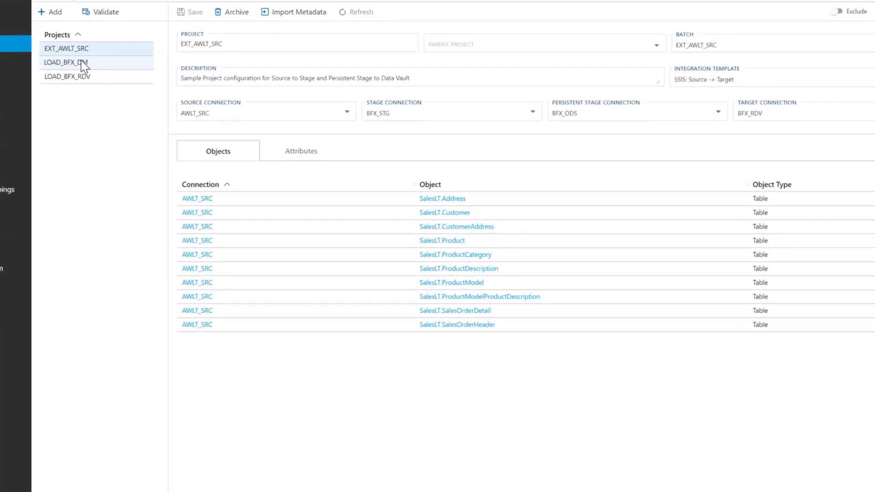
left_click(83, 64)
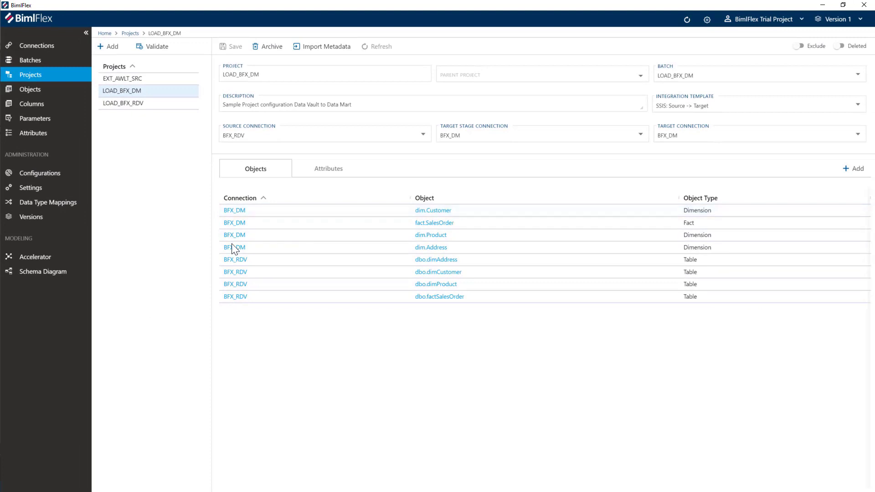
Step: Display all Data Mart dimensions and facts in the schema diagram
left_click(24, 273)
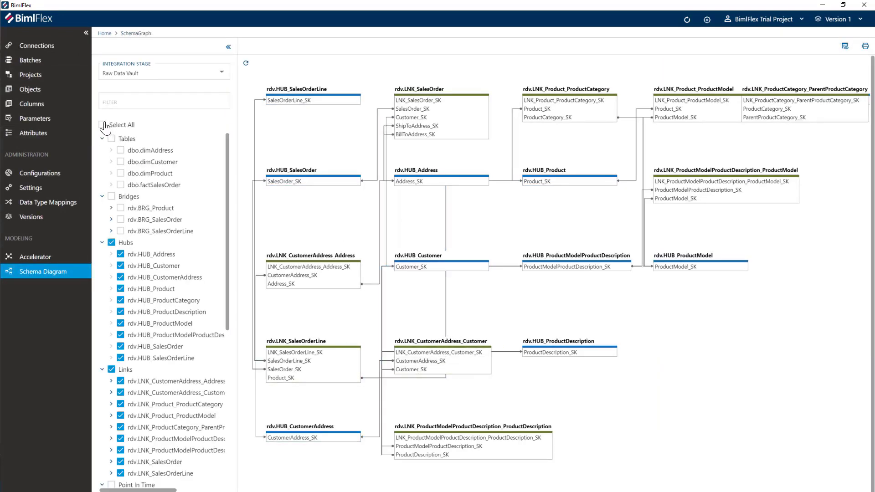
left_click(134, 74)
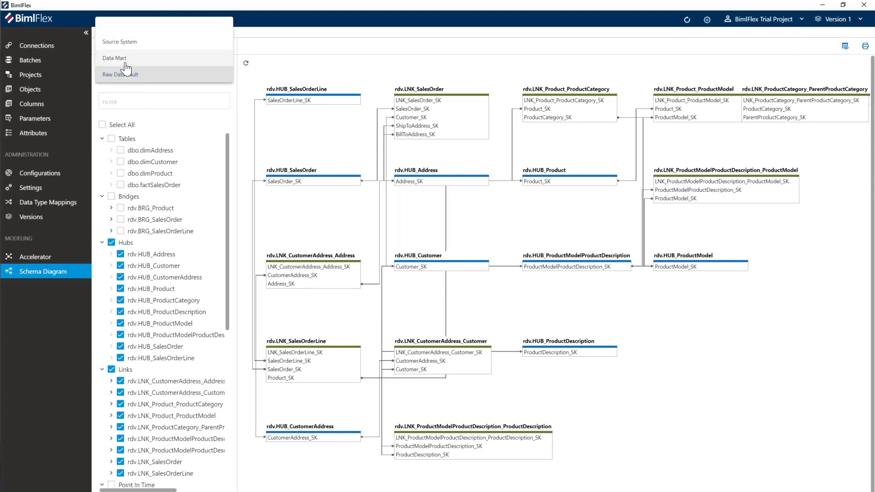
left_click(136, 60)
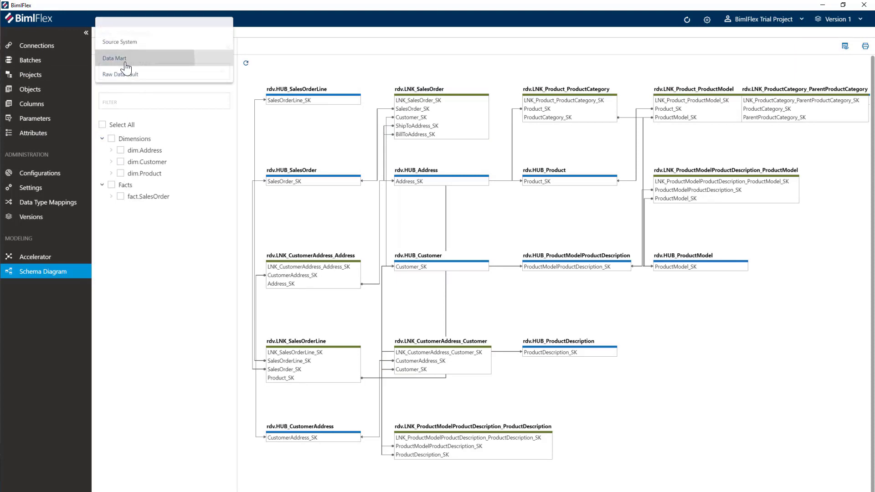
left_click(111, 139)
left_click(113, 187)
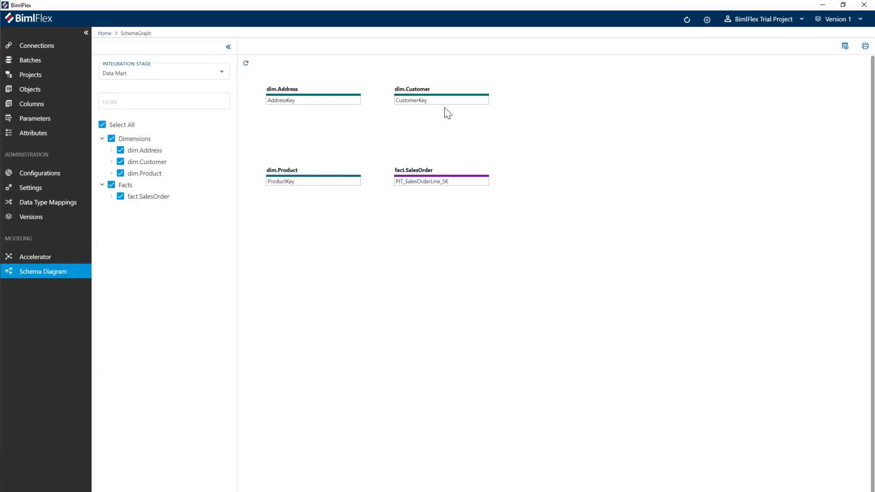
Step: Show the table columns in the schema diagram and refresh its layout
left_click(845, 46)
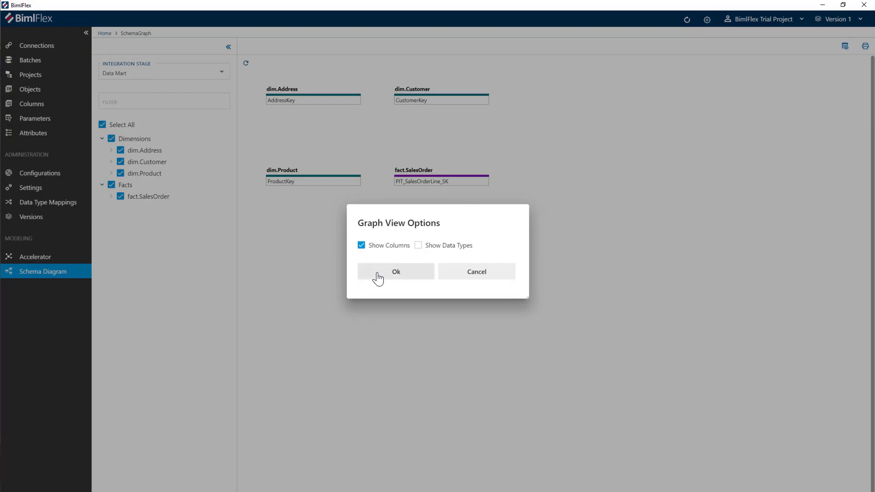
left_click(378, 276)
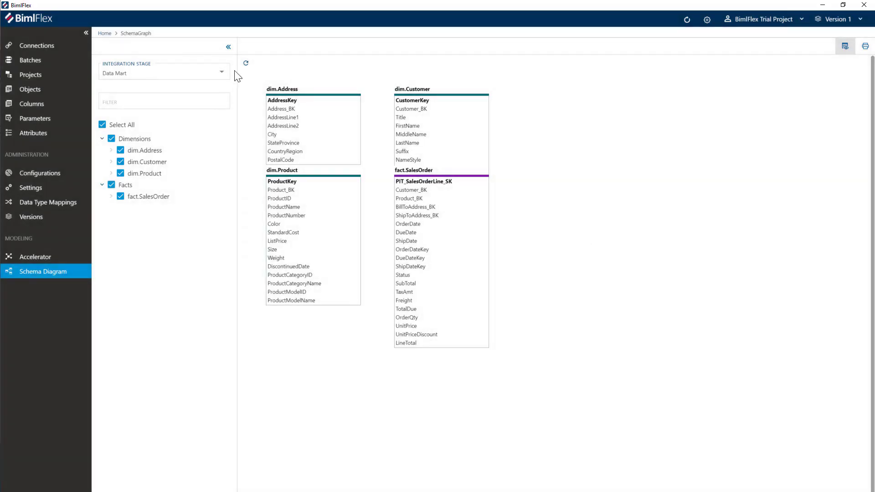
left_click(246, 63)
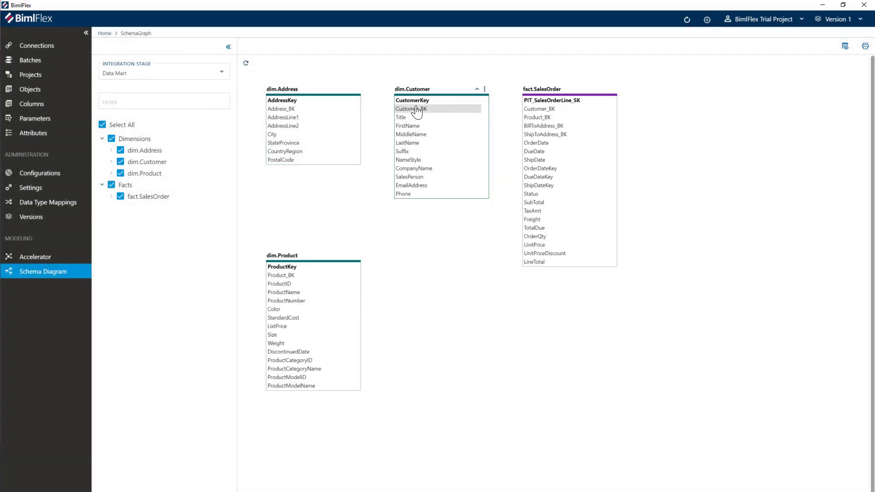
Step: Rearrange the diagram so fact.SalesOrder sits between dim.Address and dim.Customer
left_click_drag(428, 91, 673, 103)
left_click_drag(593, 97, 497, 103)
left_click_drag(654, 110, 611, 101)
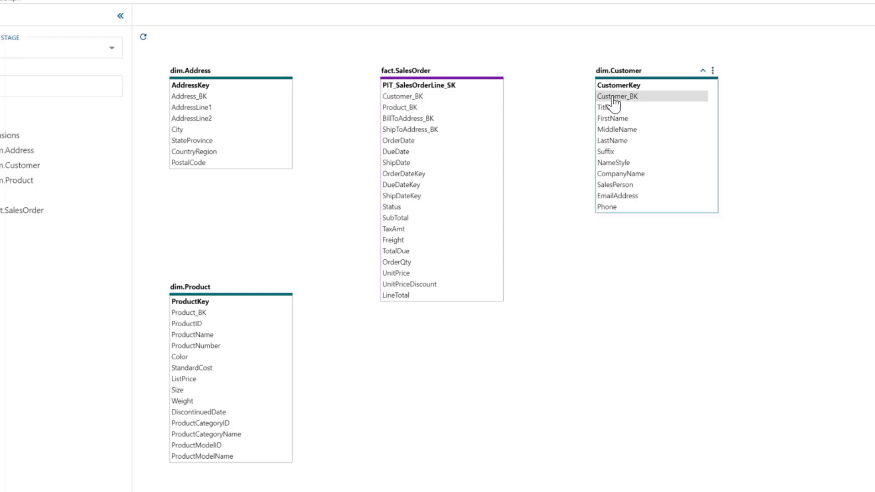
Step: Add a reference from Customer_BK in fact.SalesOrder to dim.Customer, accepting the column rename to CustomerKey
left_click(431, 97)
left_click(499, 97)
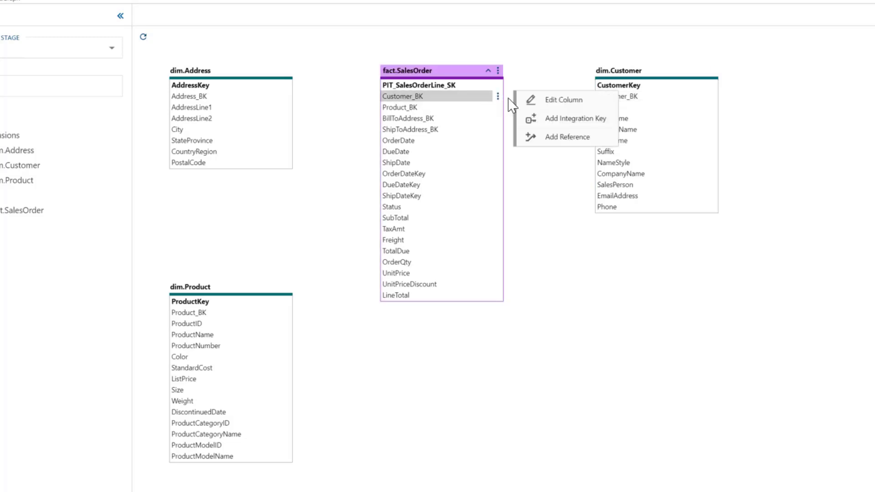
left_click(548, 138)
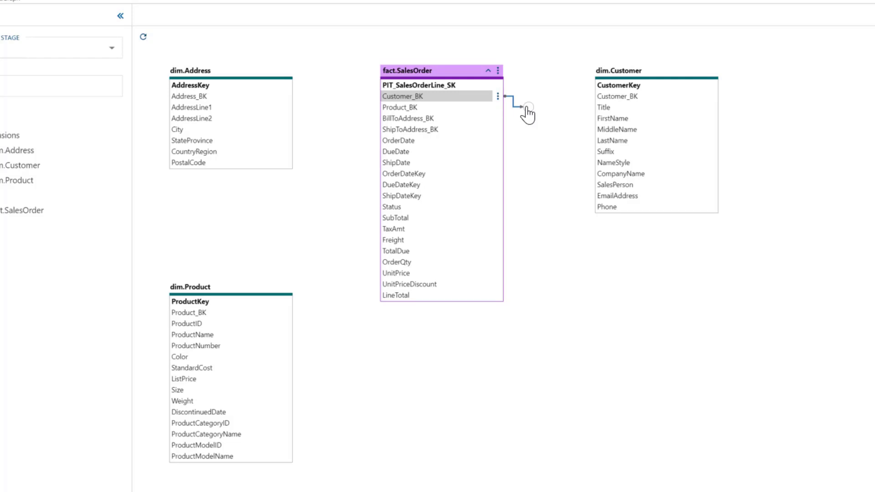
left_click(629, 111)
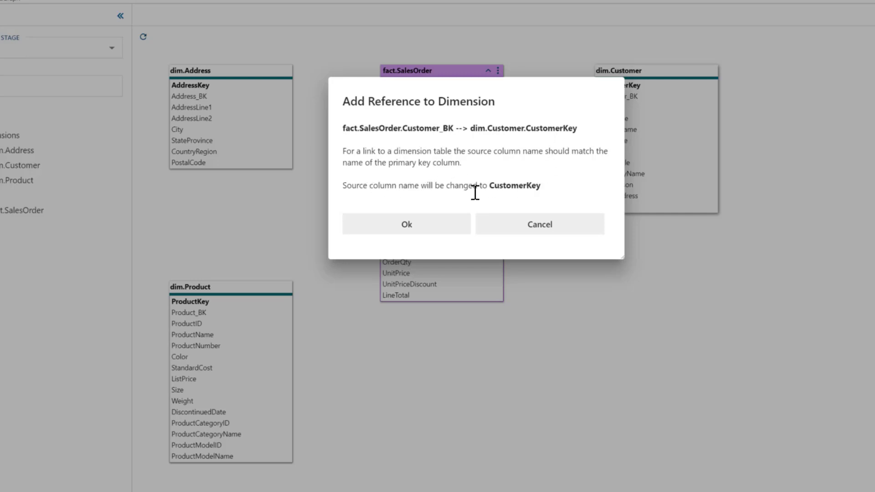
left_click(411, 231)
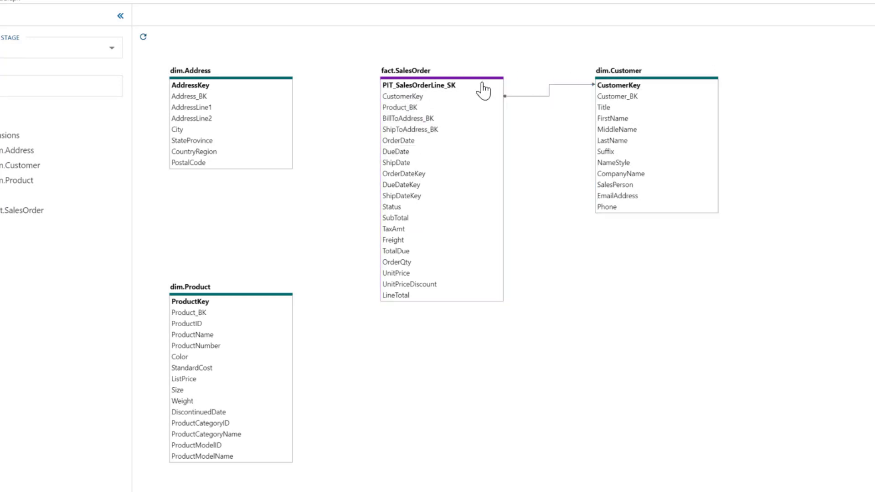
Step: Add a reference from Product_BK in fact.SalesOrder to dim.Product, accepting the column rename to ProductKey
left_click(440, 108)
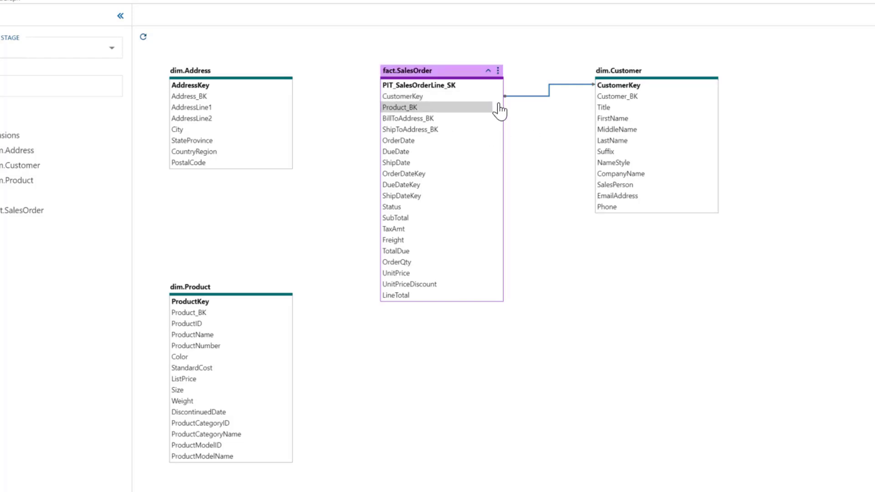
left_click(499, 109)
left_click(553, 149)
left_click_drag(528, 107, 224, 346)
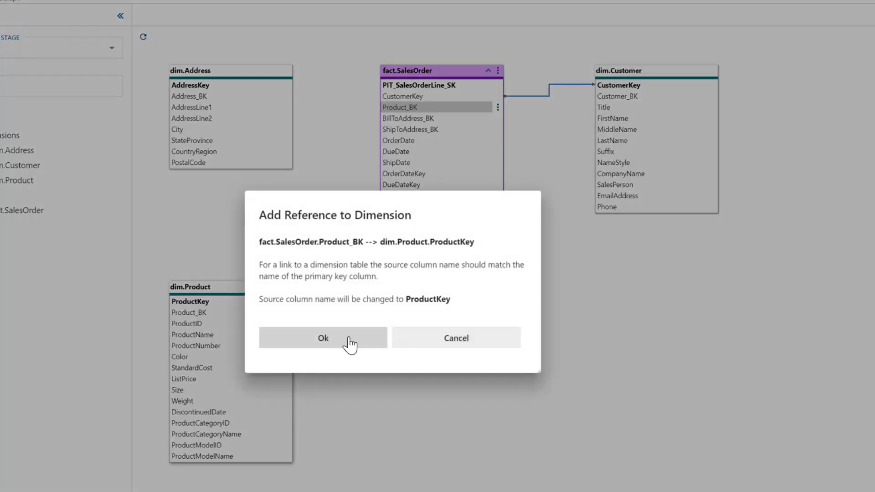
left_click(349, 345)
Step: Add a reference from BillToAddress_BK in fact.SalesOrder to dim.Address, accepting the column rename to AddressKey
left_click(413, 119)
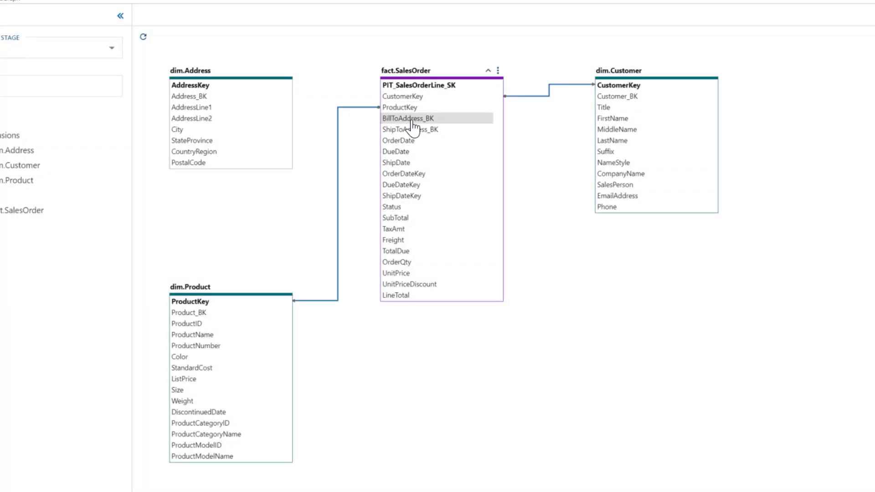
left_click(497, 118)
left_click(547, 160)
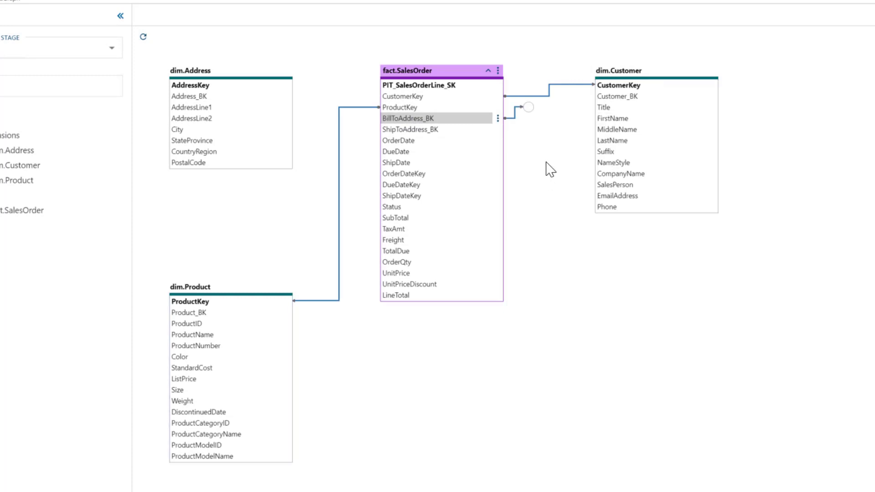
left_click_drag(528, 108, 225, 133)
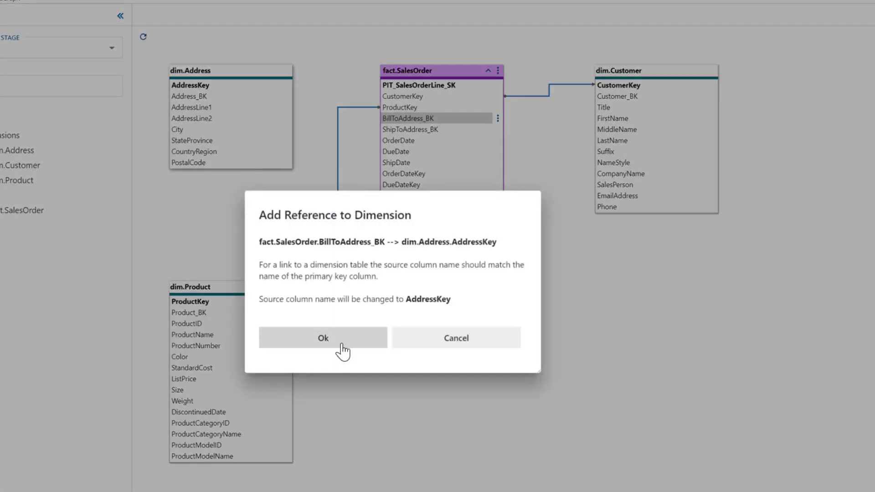
left_click(343, 351)
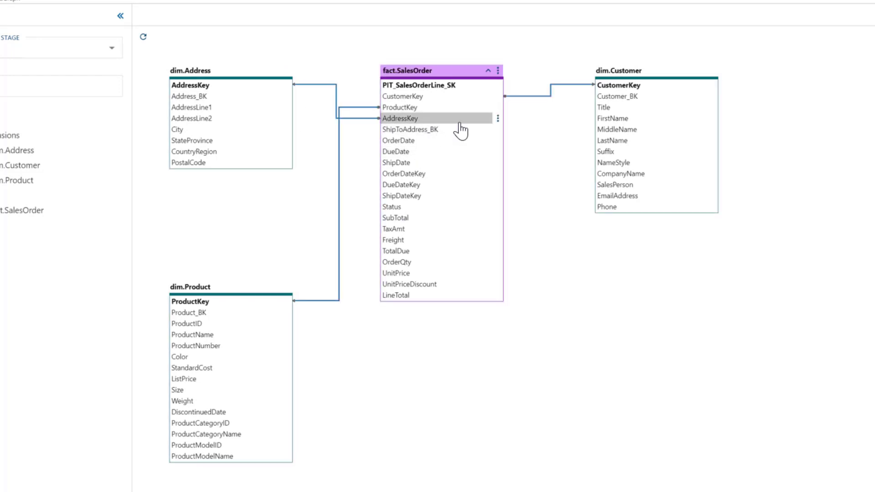
Step: Rename the AddressKey column of fact.SalesOrder as BillToAddressKey, save it and close the column details
left_click(498, 120)
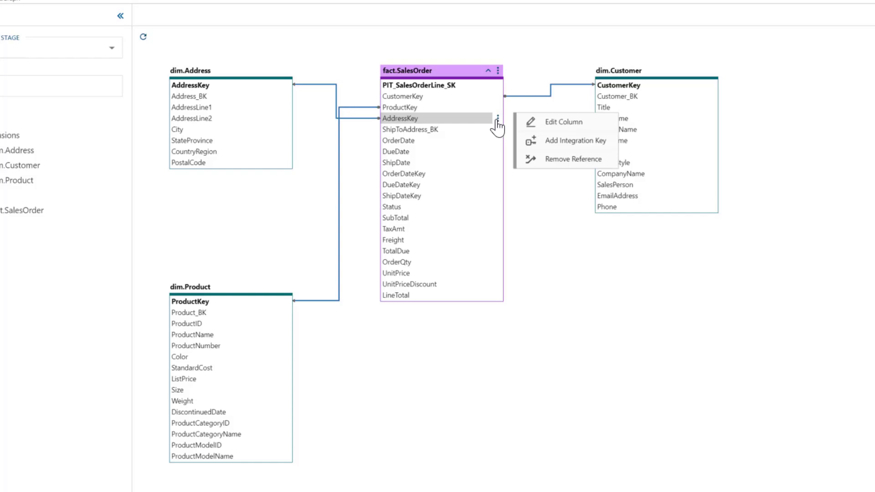
left_click(559, 131)
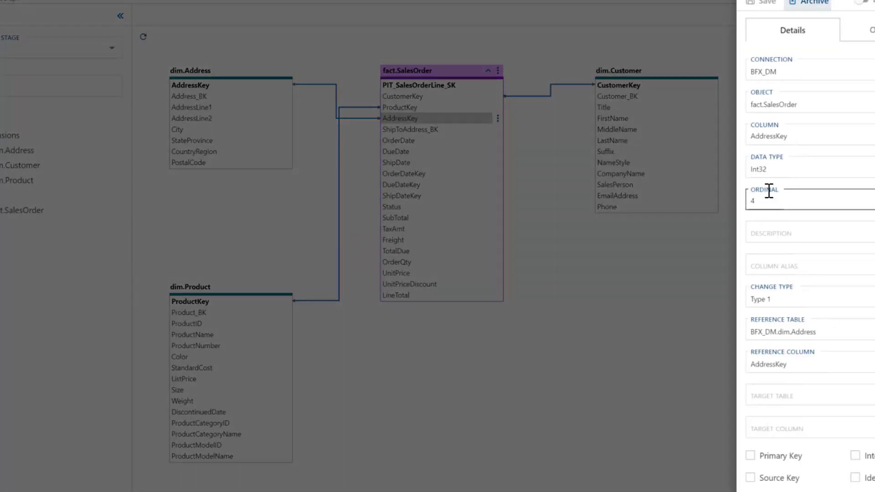
left_click(754, 136)
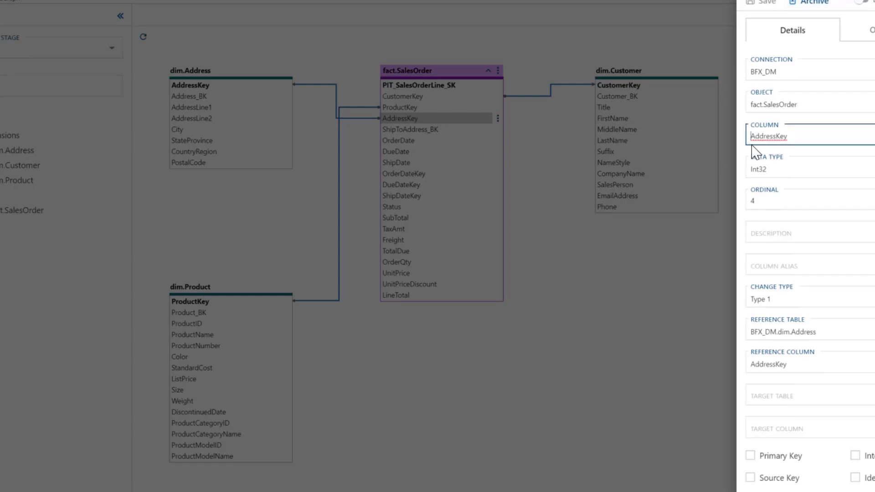
type("BillTo")
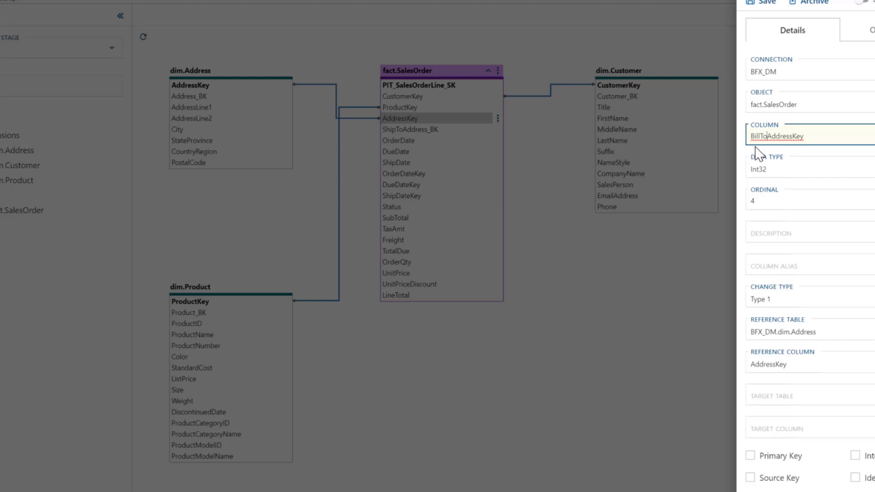
left_click(765, 4)
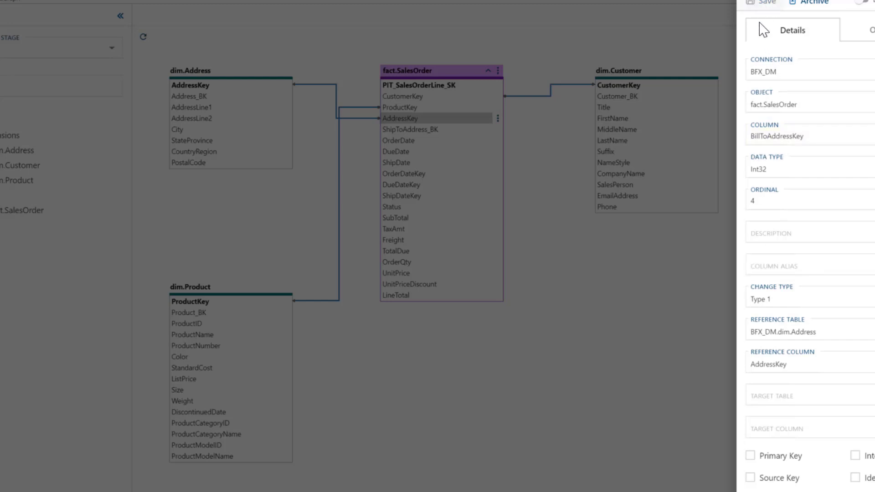
left_click(661, 78)
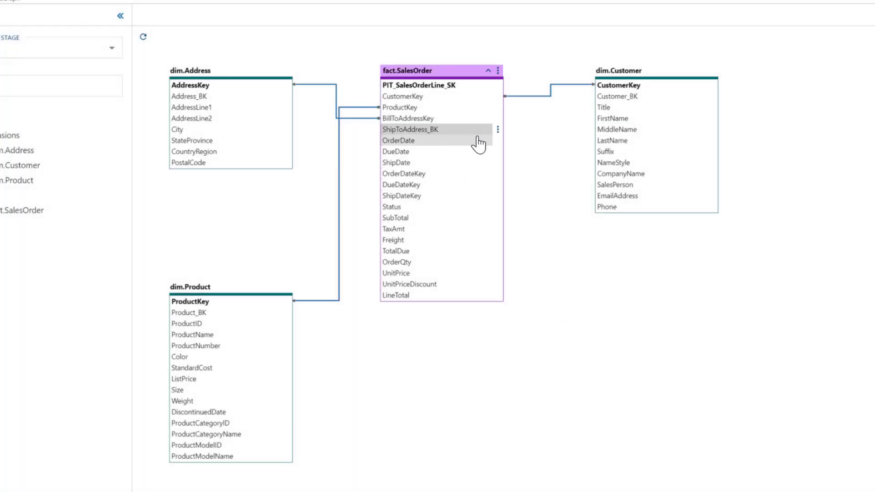
Step: Add a reference from ShipToAddress_BK in fact.SalesOrder to dim.Address, accepting the column rename to AddressKey
left_click(497, 129)
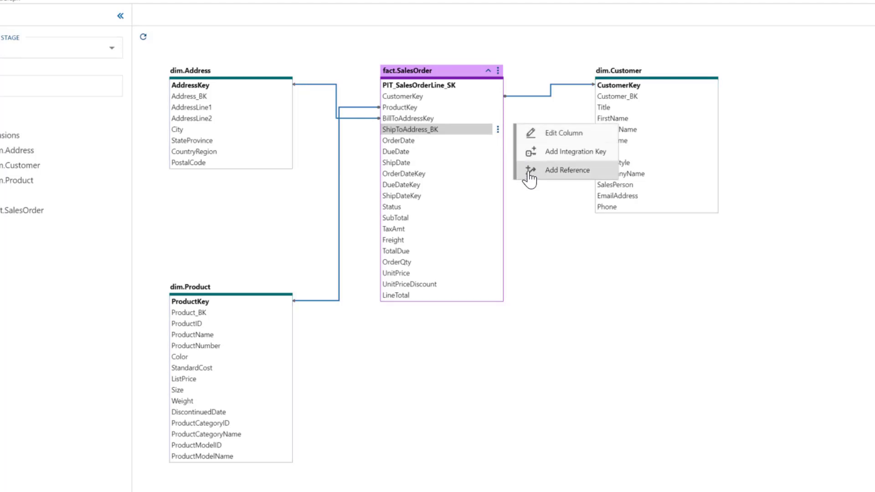
left_click(530, 170)
left_click(248, 99)
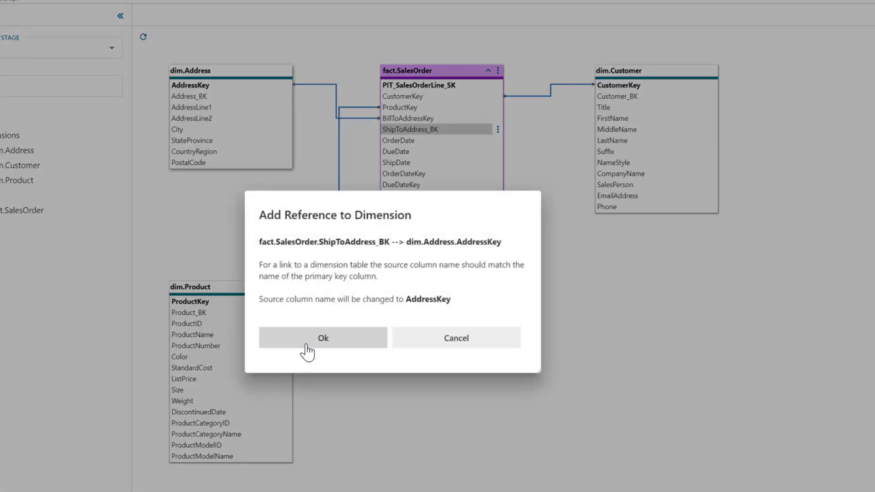
left_click(304, 345)
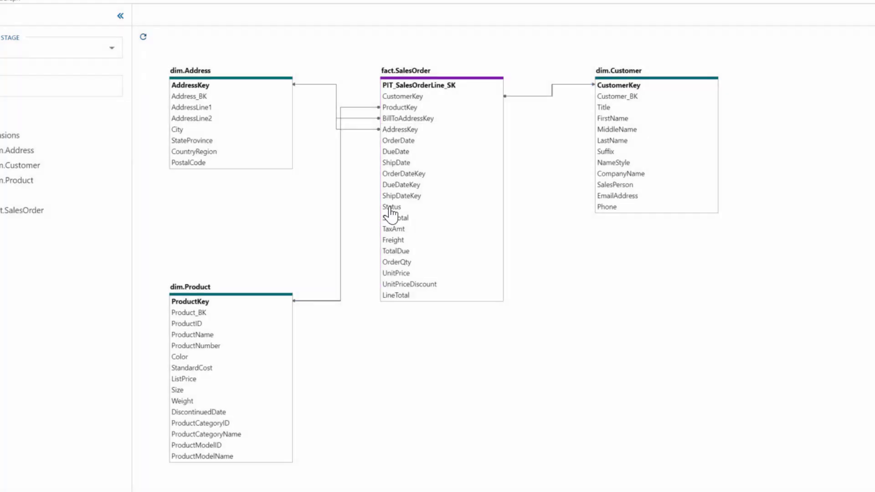
Step: Rename the AddressKey column of fact.SalesOrder as ShipToAddressKey and save it
left_click(394, 131)
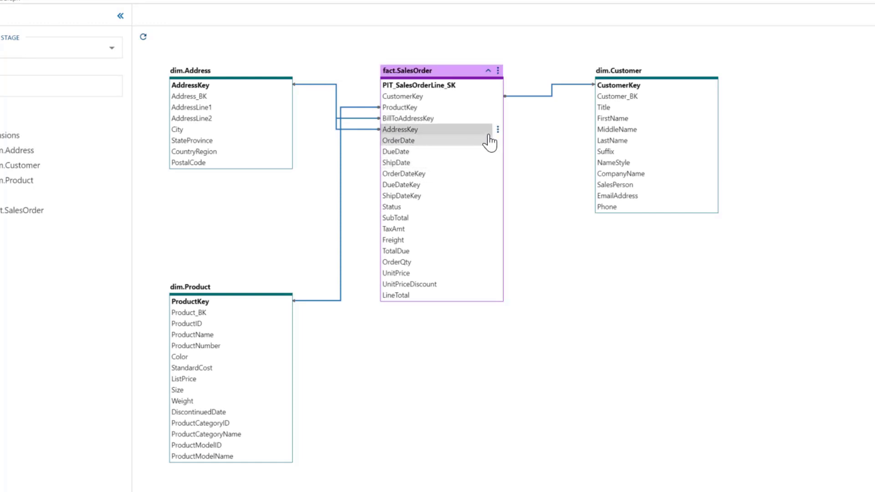
left_click(498, 129)
left_click(552, 135)
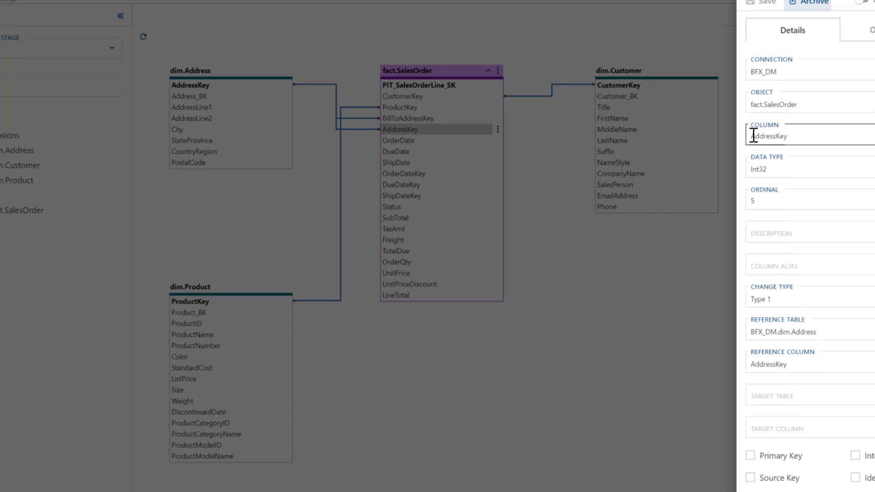
left_click(754, 136)
type("ShipTo")
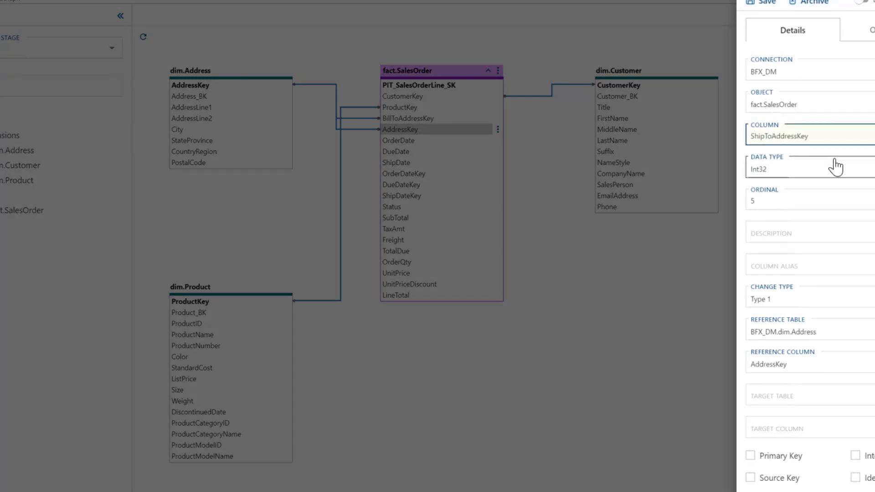
left_click(758, 2)
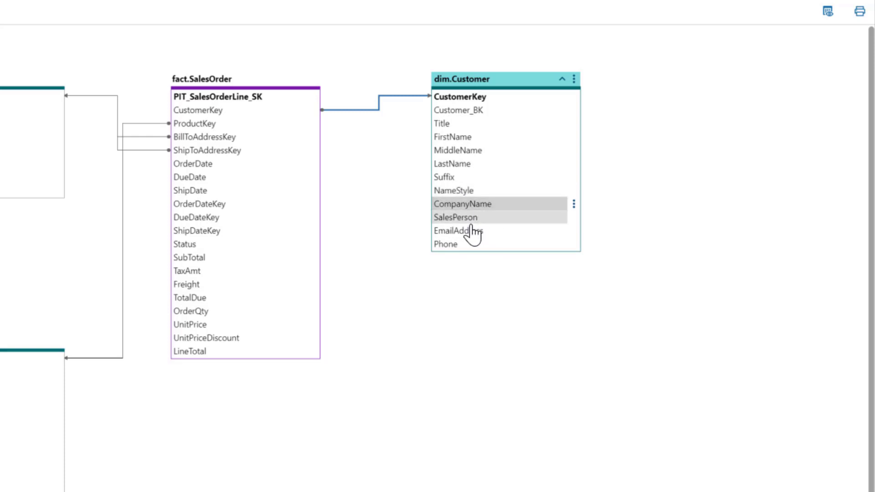
Step: Bulk edit the CompanyName, SalesPerson, EmailAddress and Phone columns of dim.Customer to change type Type 2
left_click_drag(467, 228, 536, 253)
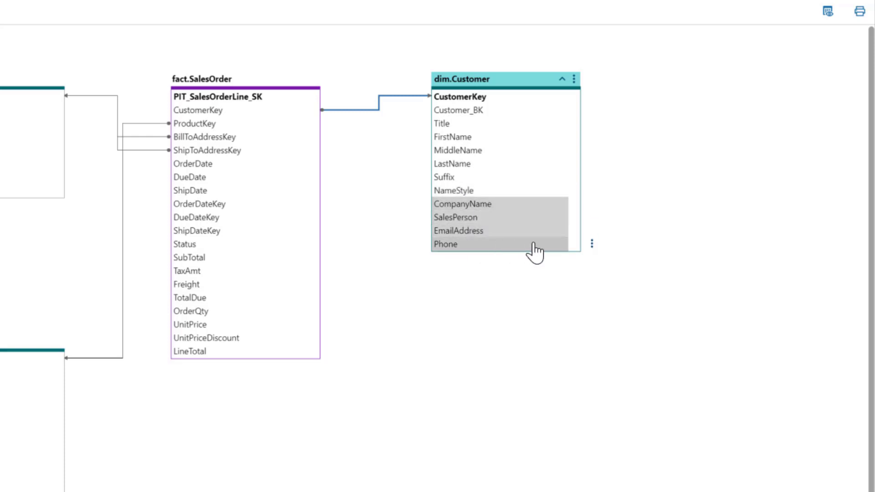
left_click(592, 244)
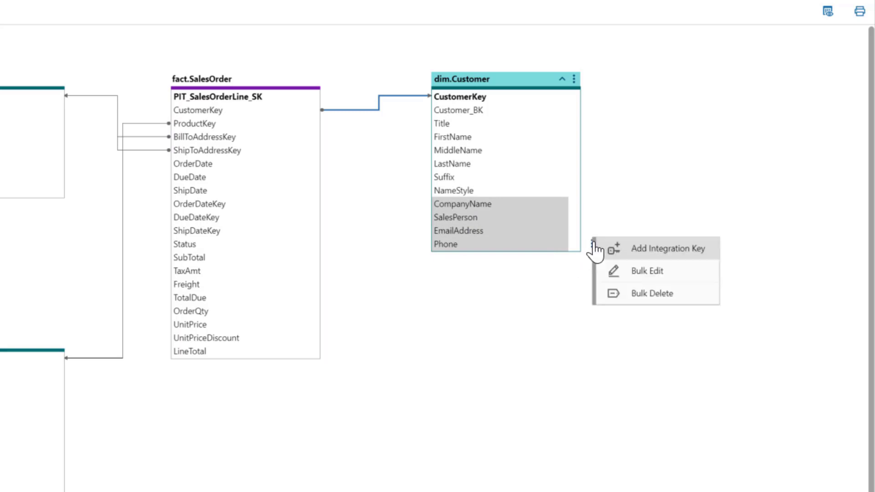
left_click(628, 272)
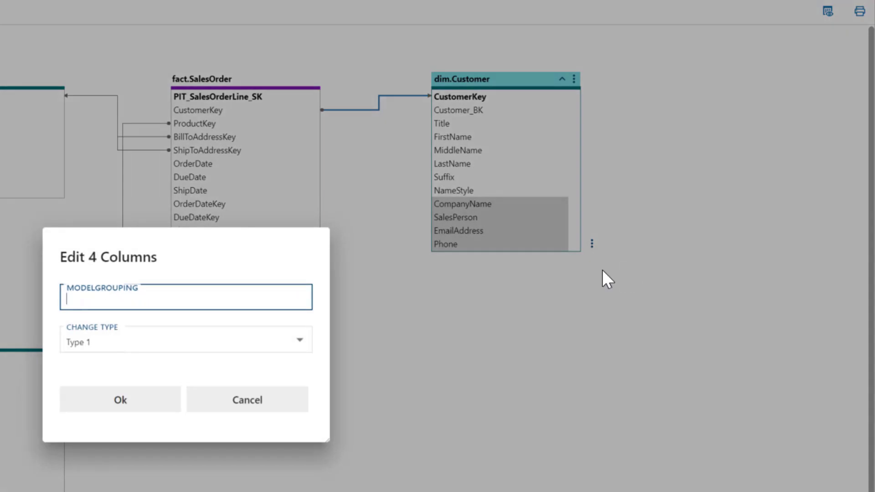
left_click(301, 350)
left_click(199, 374)
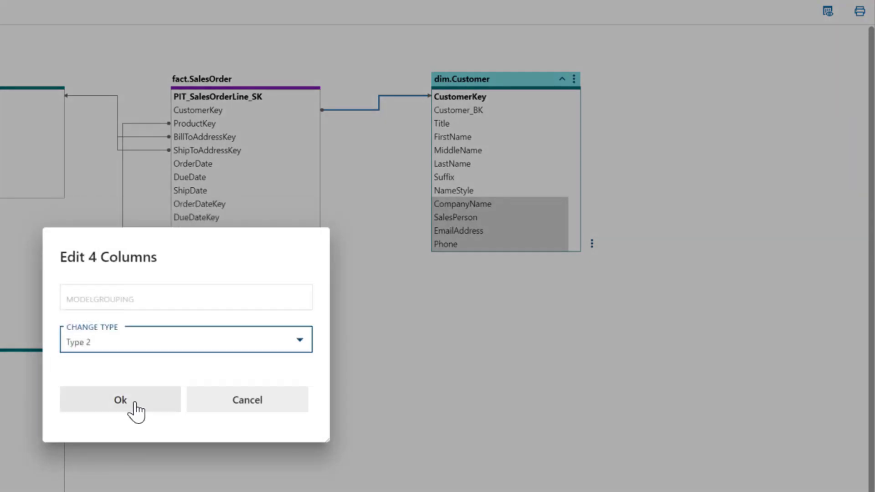
left_click(135, 403)
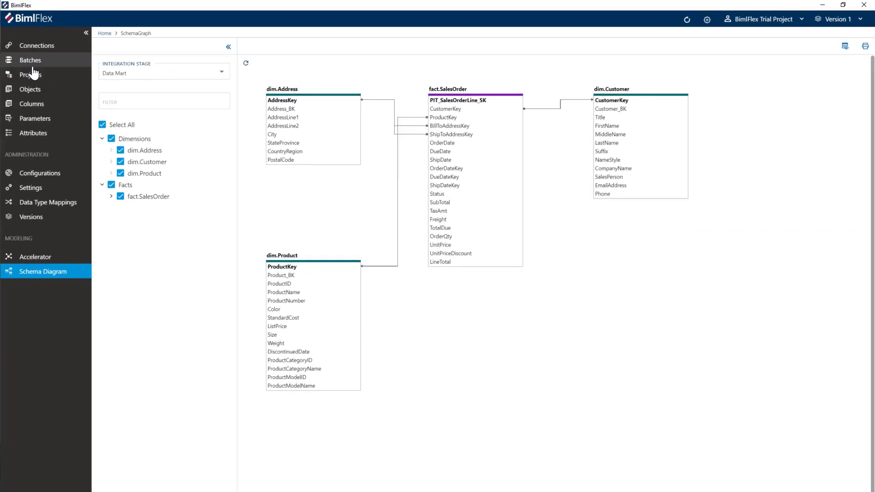
Step: Review the objects of the LOAD_BFX_DM project, open dim.Customer from it and reload the metadata
left_click(32, 75)
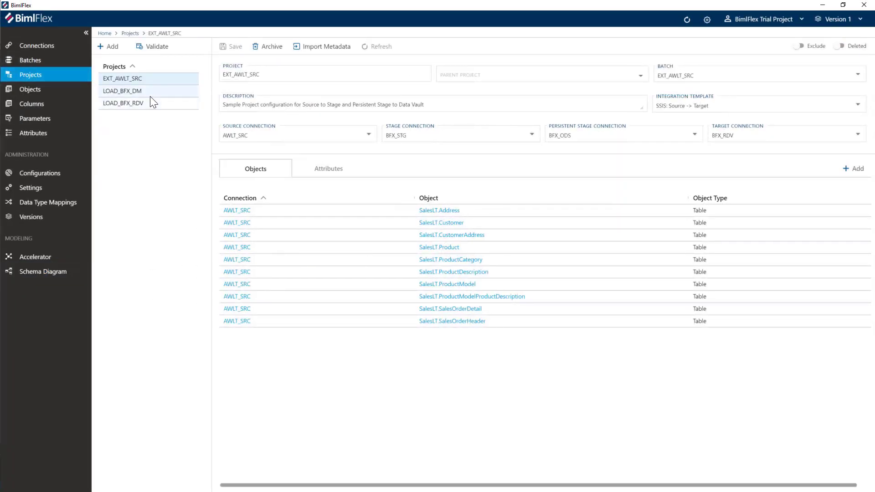
left_click(149, 94)
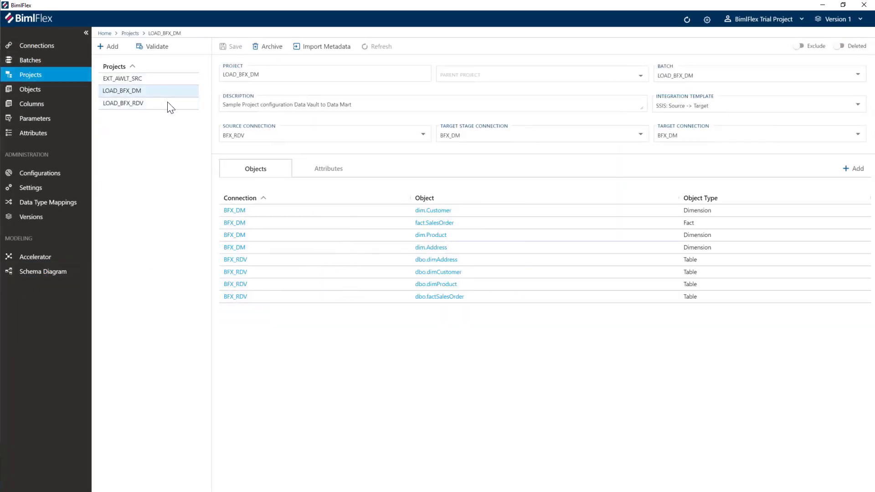
left_click(442, 211)
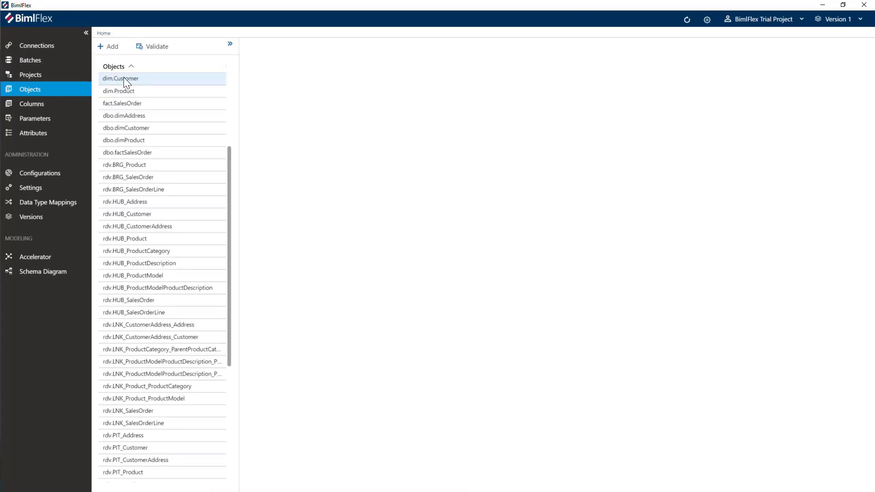
left_click(686, 21)
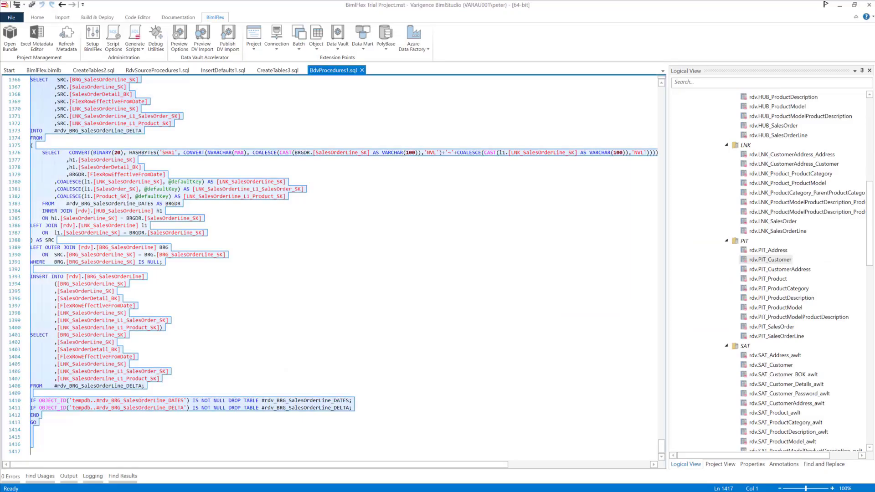
Step: Switch to BimlStudio, refresh the metadata and collapse the connections, databases and schemas in the logical view
left_click(72, 39)
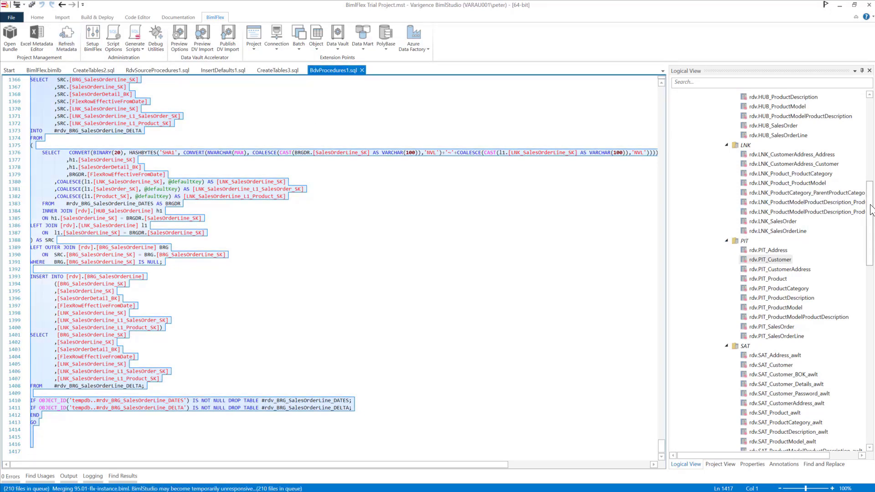
left_click_drag(869, 213, 869, 114)
left_click(692, 104)
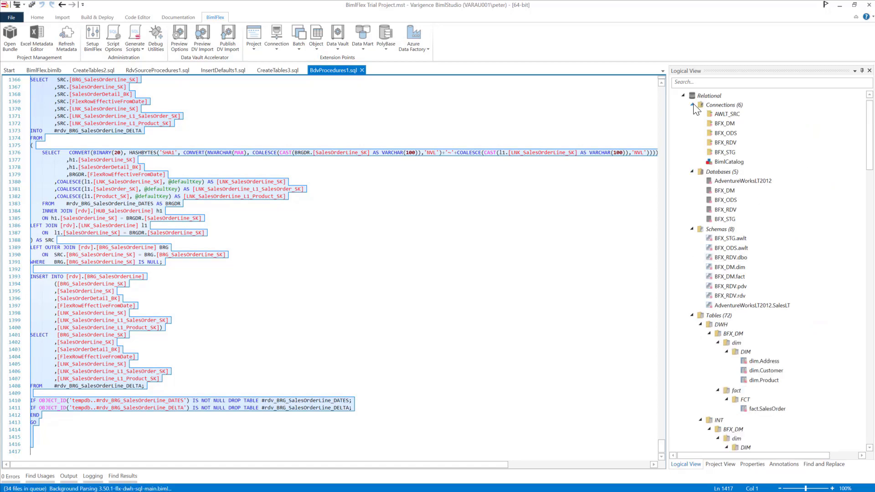
left_click(692, 114)
left_click(692, 124)
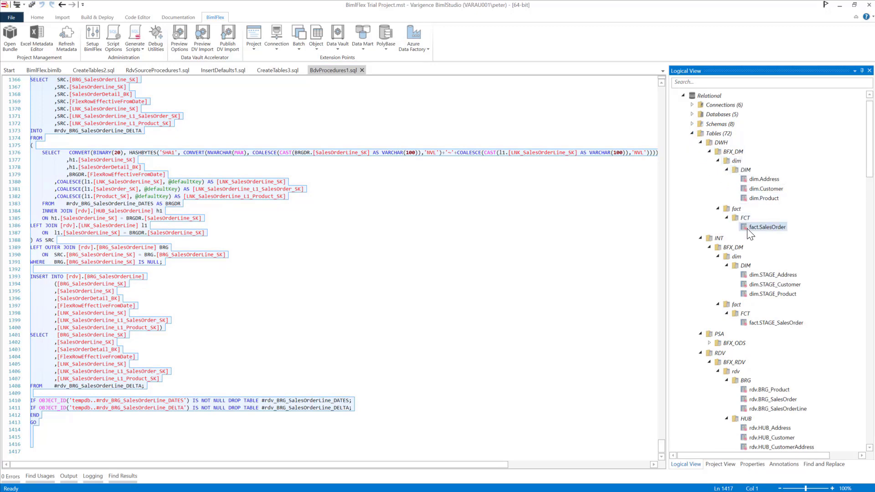
Step: Examine the data mart tables, staging tables, projects and packages in the logical view, collapsing the RDV, PSA, 01-Source and Script Projects groups
left_click(745, 277)
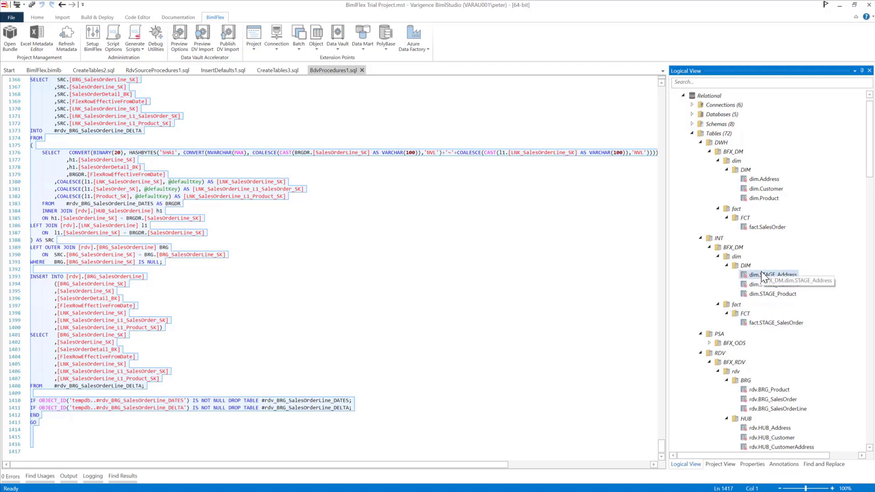
left_click(733, 258)
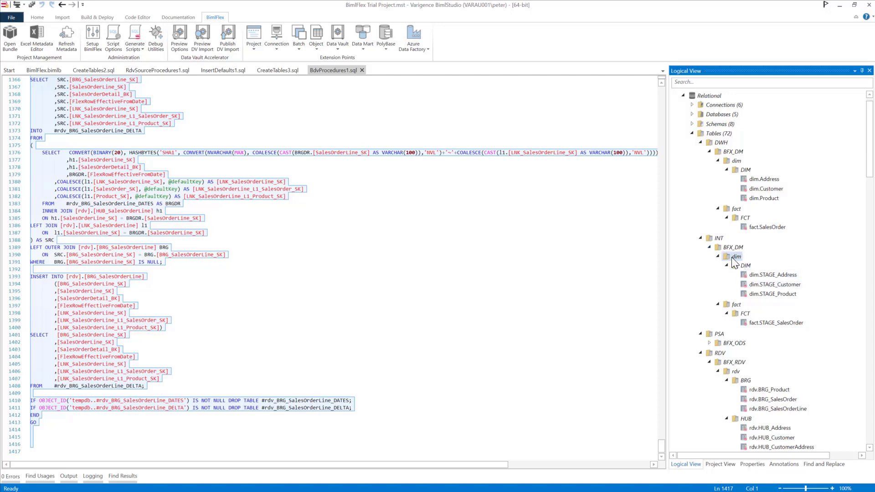
left_click(770, 281)
left_click(700, 352)
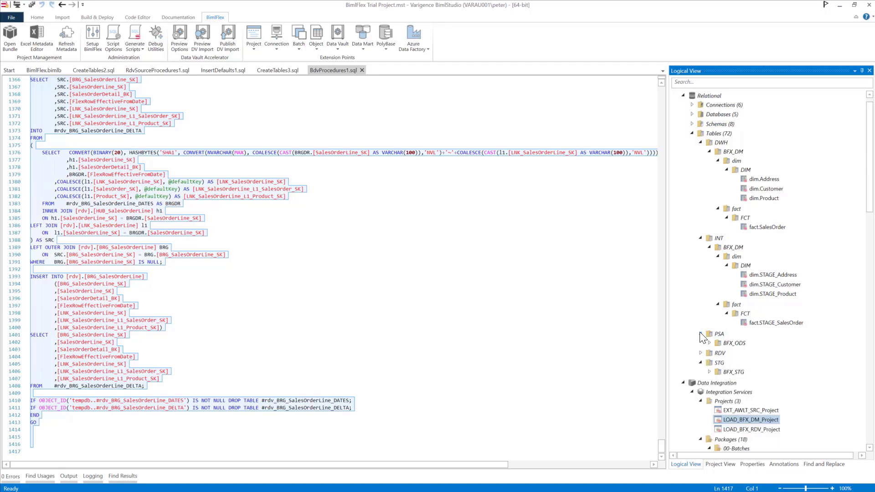
left_click(700, 334)
scroll(699, 210, "down", 8)
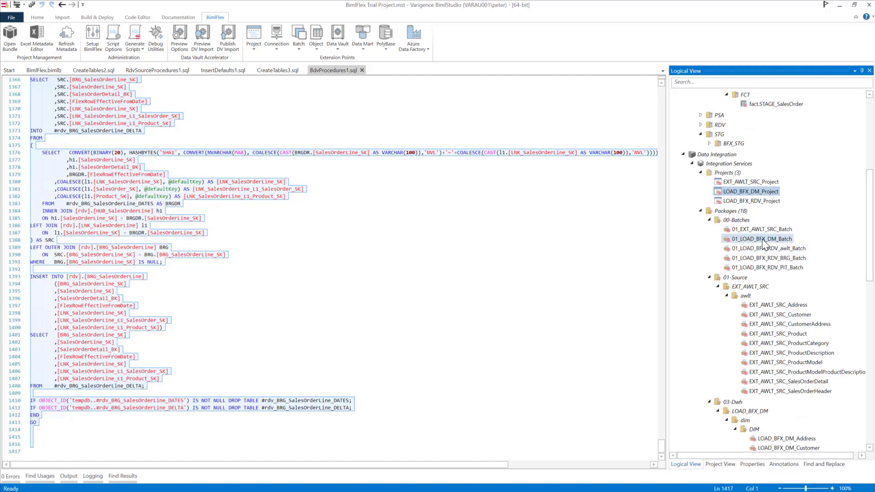
left_click(709, 277)
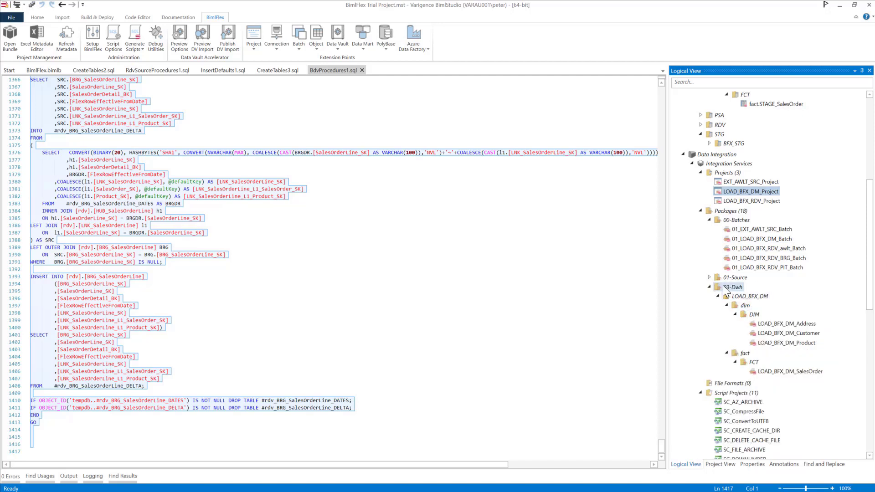
left_click(701, 393)
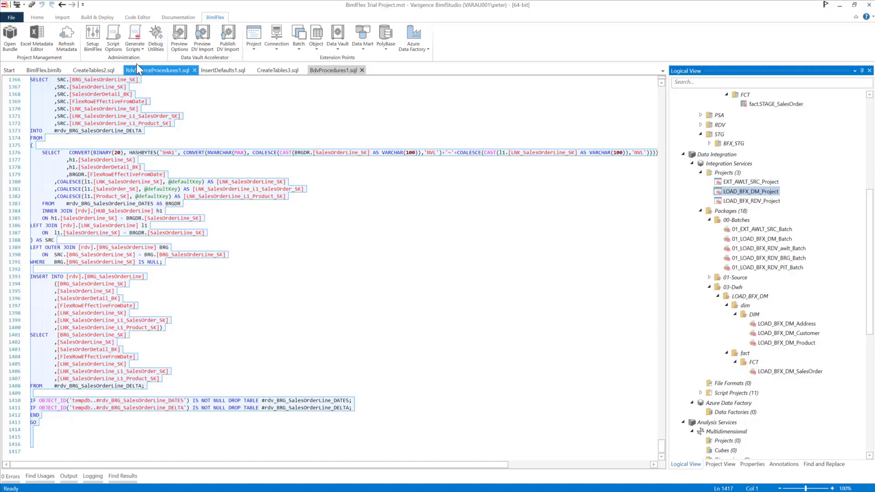
Step: Generate the create tables script and execute it in a new SQL Server Management Studio query
left_click(133, 44)
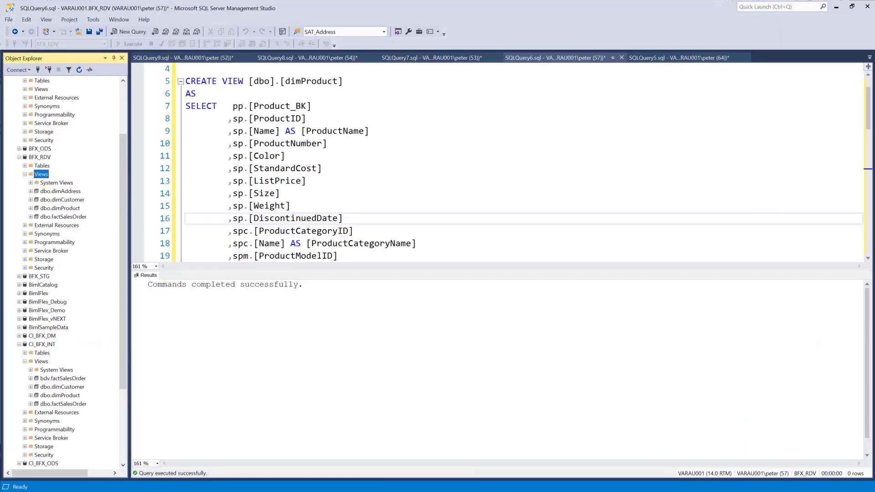
left_click(128, 31)
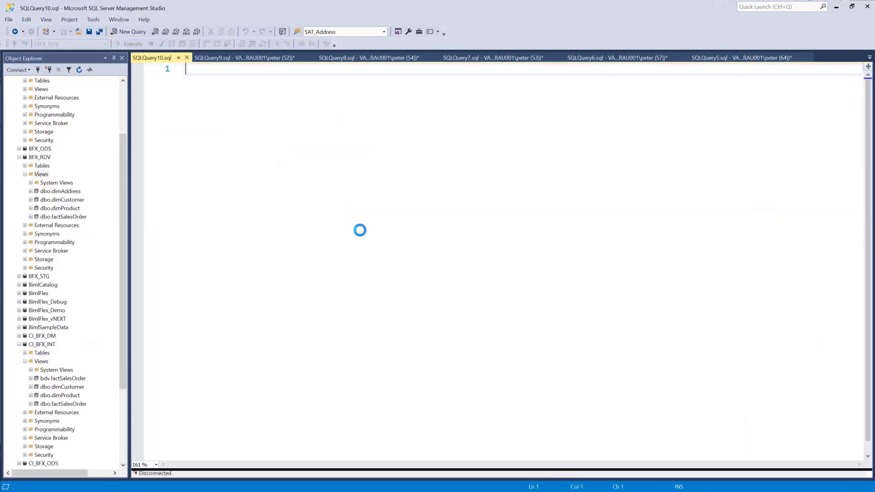
key("ctrl+v")
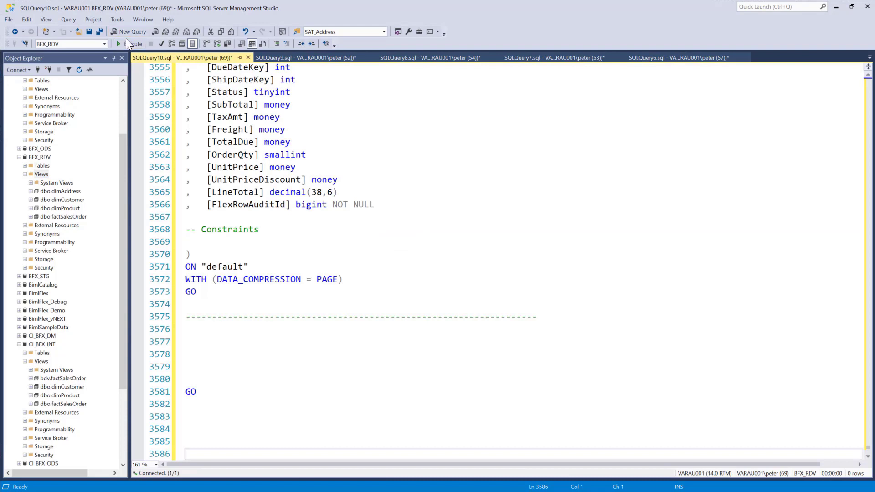
left_click(126, 43)
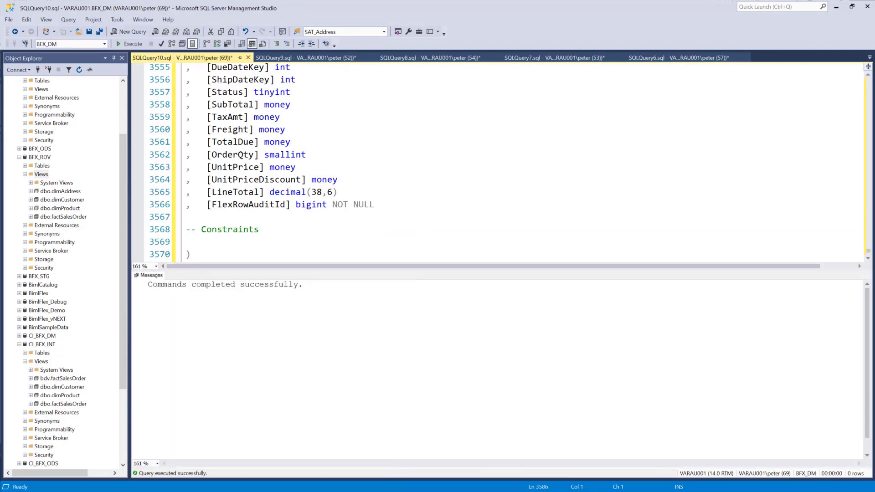
key("alt+Tab")
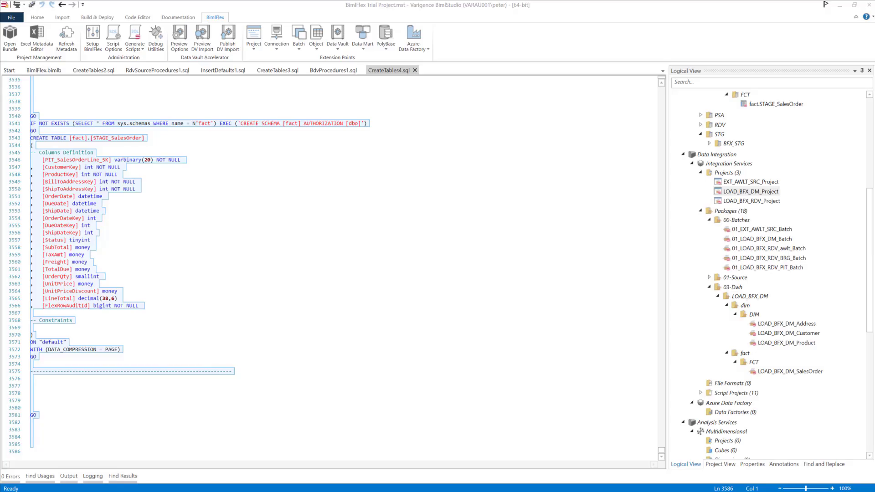
Step: Build the project in BimlStudio and highlight the column name in the compiler error of the build output
left_click(355, 322)
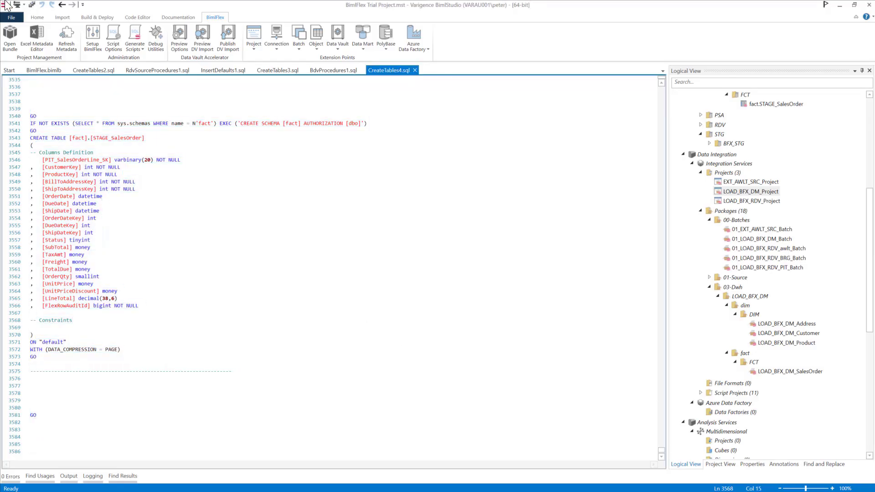
left_click(93, 70)
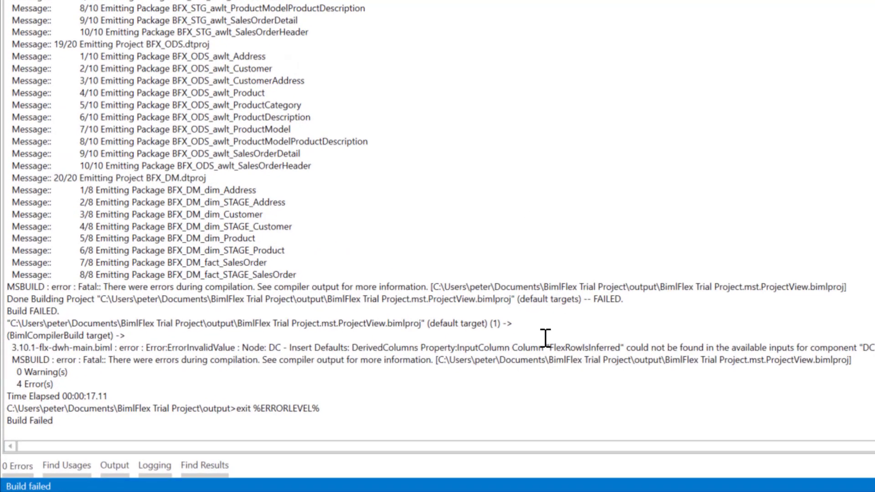
left_click_drag(550, 348, 630, 351)
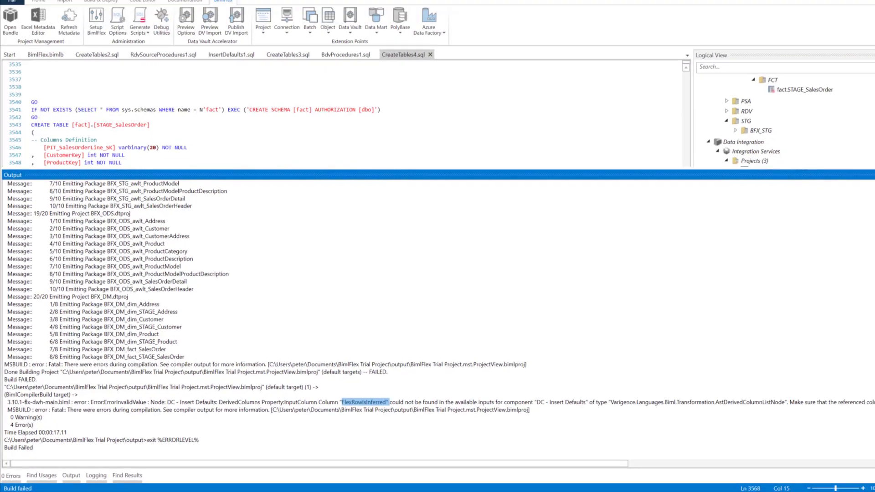
Step: Switch to BimlFlex, open the configurations and inspect the configuration value of RowEffectiveFromDate
key("alt+Tab")
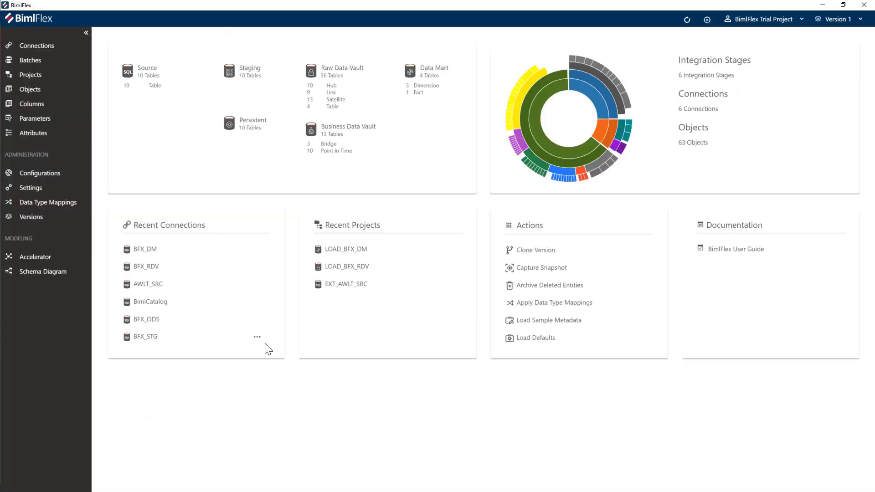
left_click(34, 173)
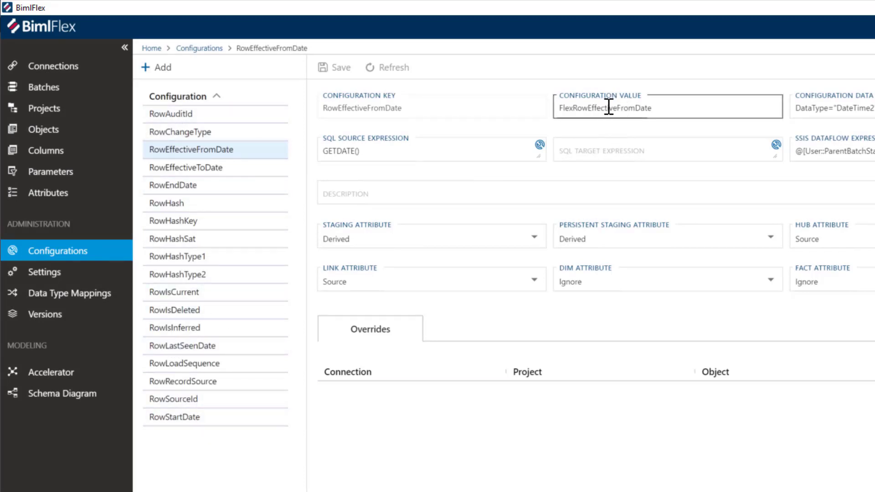
left_click(665, 109)
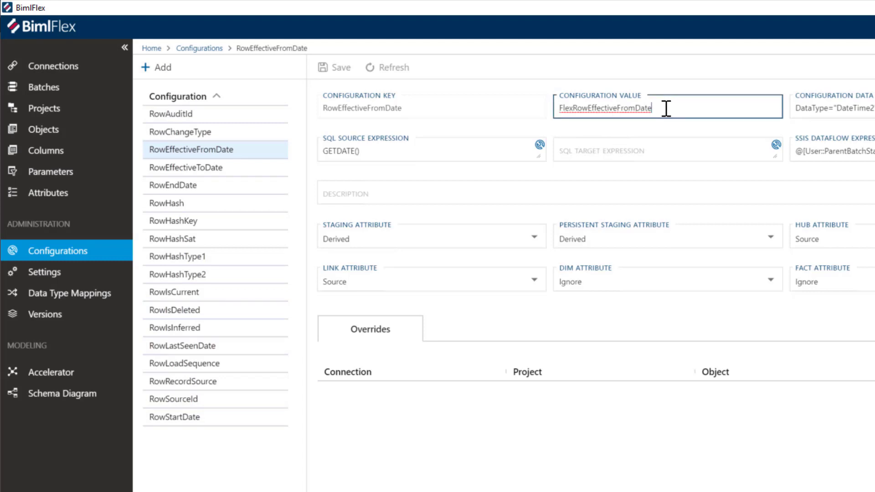
left_click_drag(666, 109, 570, 109)
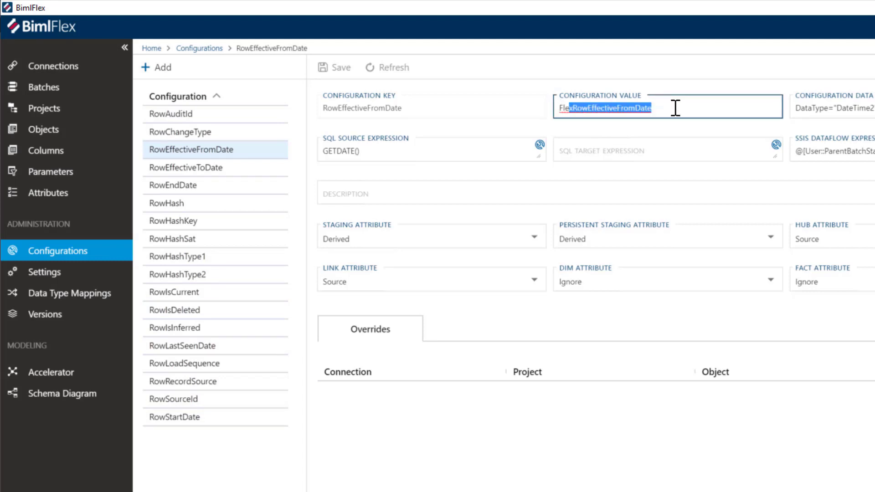
double_click(675, 108)
left_click(661, 125)
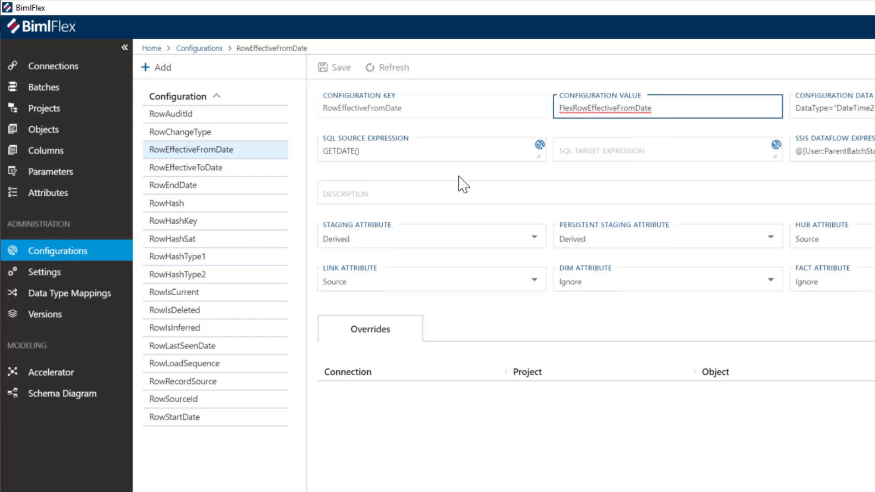
Step: Set the Dim attribute of the RowIsInferred configuration to Derived and save the configuration
left_click(169, 329)
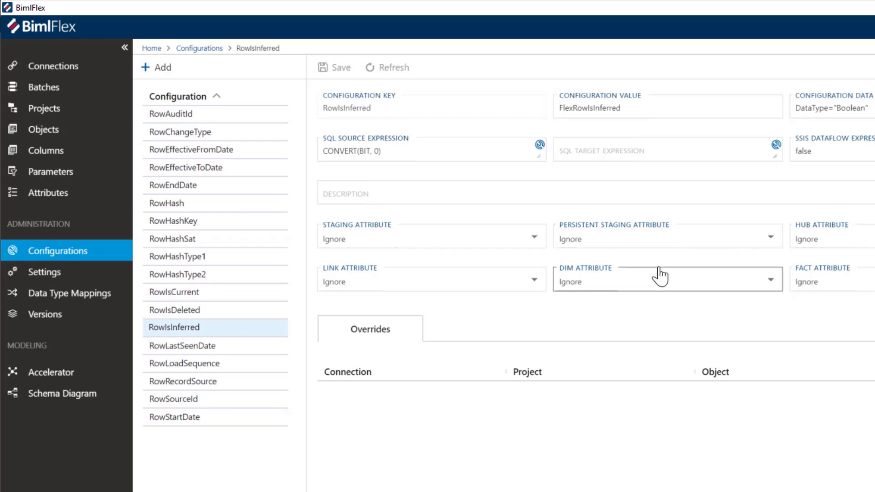
left_click(640, 288)
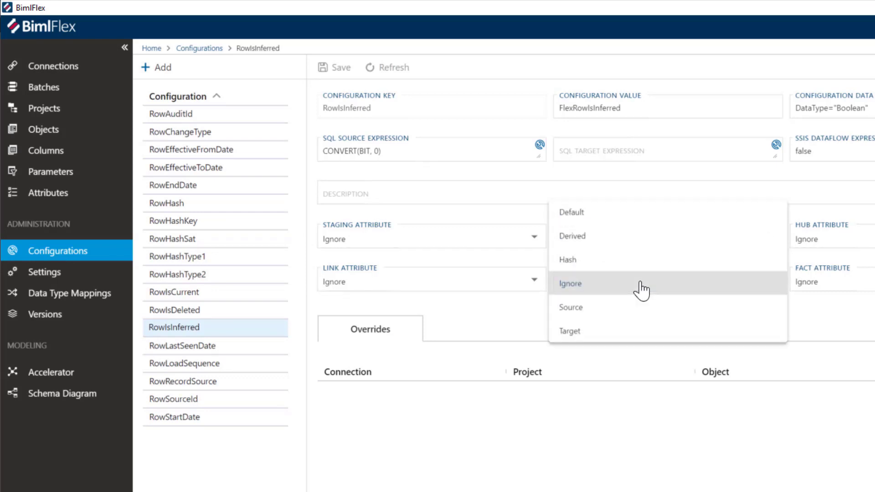
left_click(581, 241)
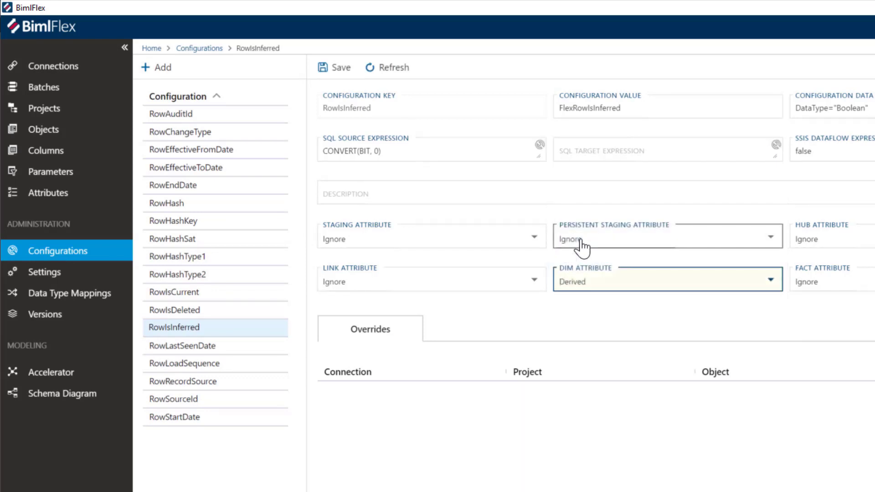
left_click(338, 72)
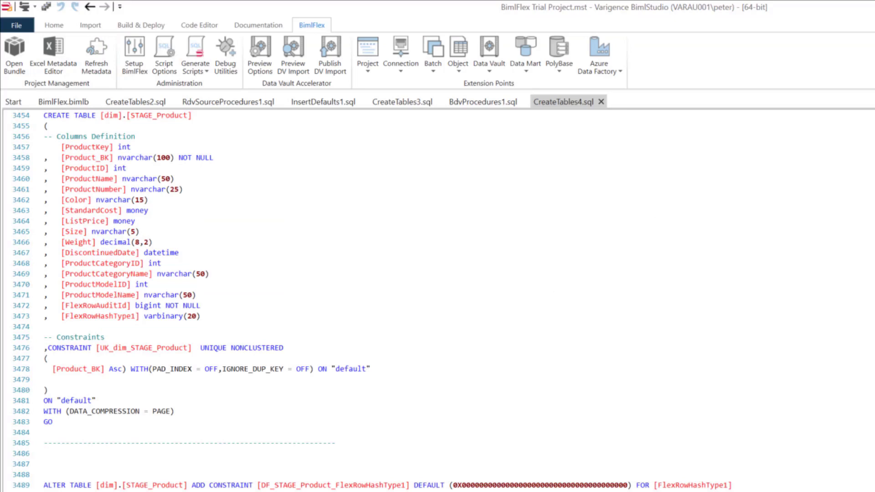
Step: Switch to BimlStudio, refresh the metadata, generate a new create table script and select its full text for copying
left_click(105, 57)
left_click(203, 78)
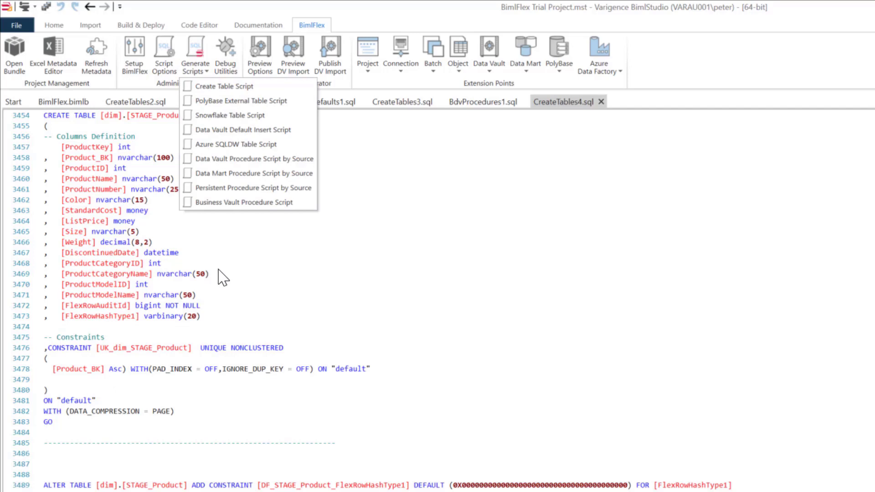
left_click(579, 303)
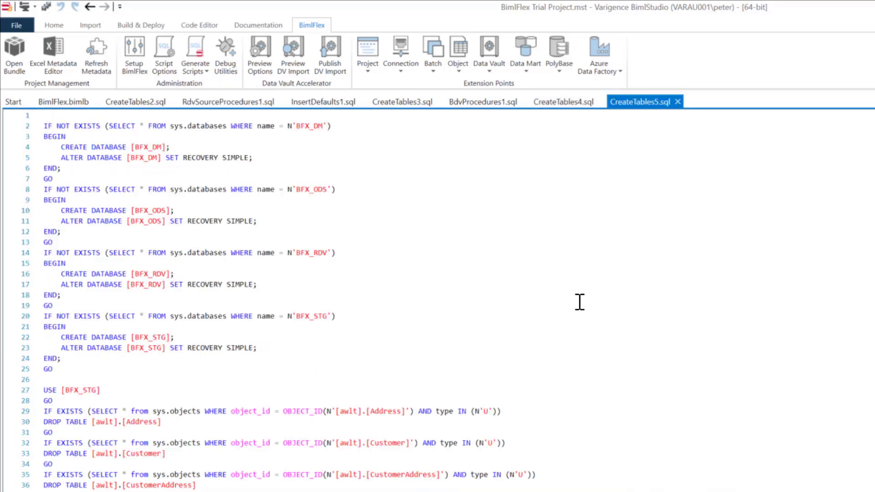
key("ctrl+a")
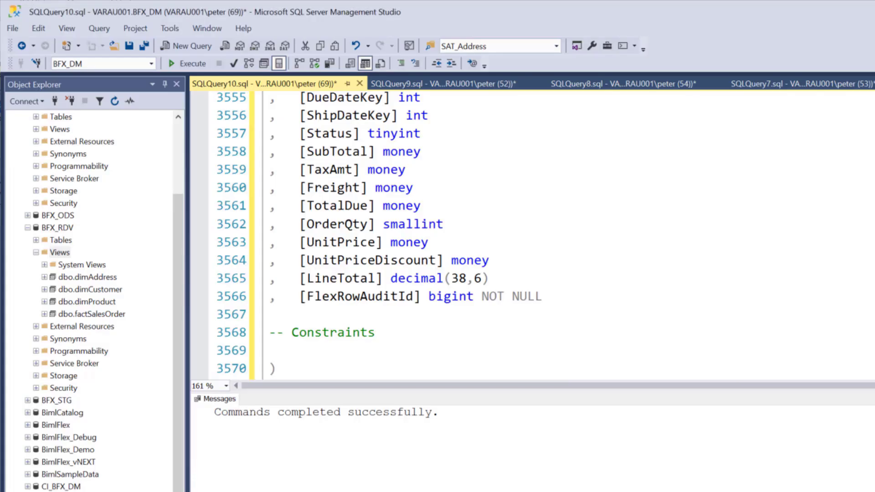
Step: Switch to SQL Server Management Studio, replace the entire contents of SQLQuery10 with the regenerated create table script and execute it
left_click(648, 221)
key("ctrl+a")
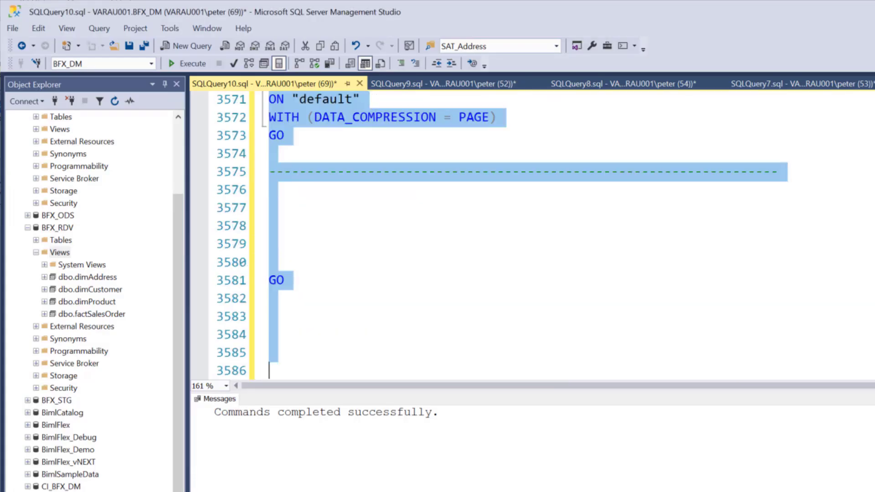
key("ctrl+v")
left_click(171, 63)
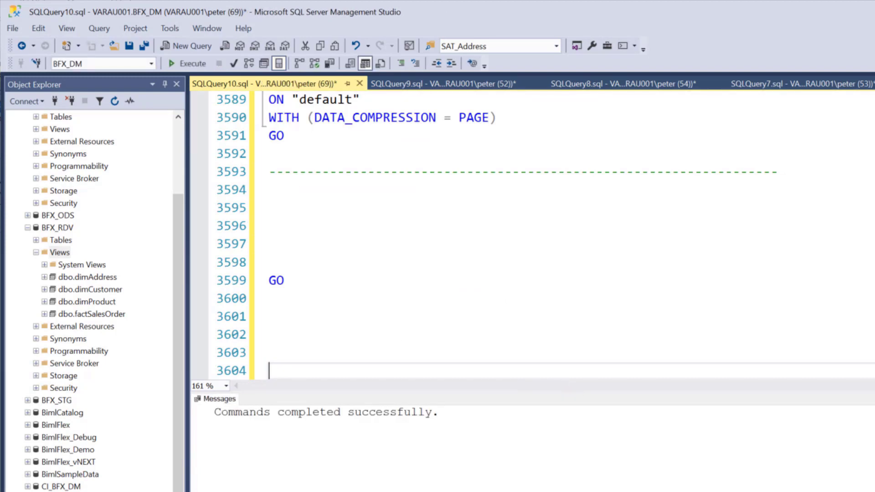
Step: Switch to Visual Studio, ignoring all external project modifications and declining to reload any changed files
key("alt+Tab")
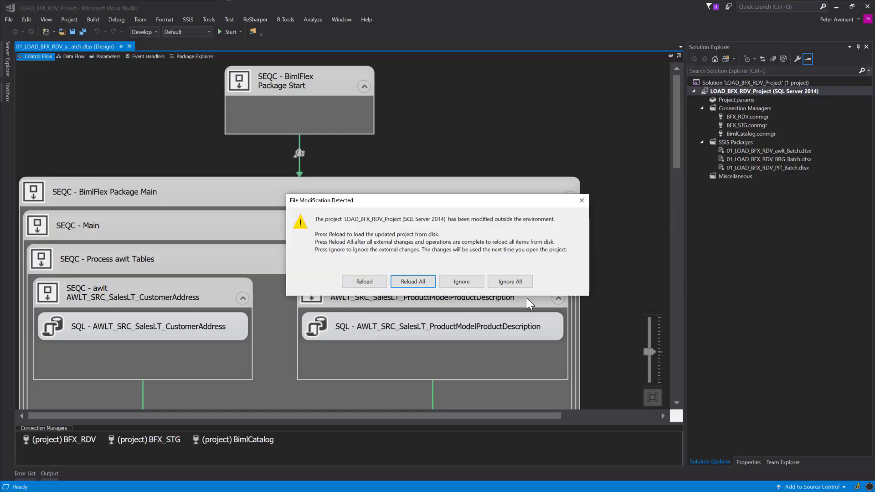
left_click(522, 281)
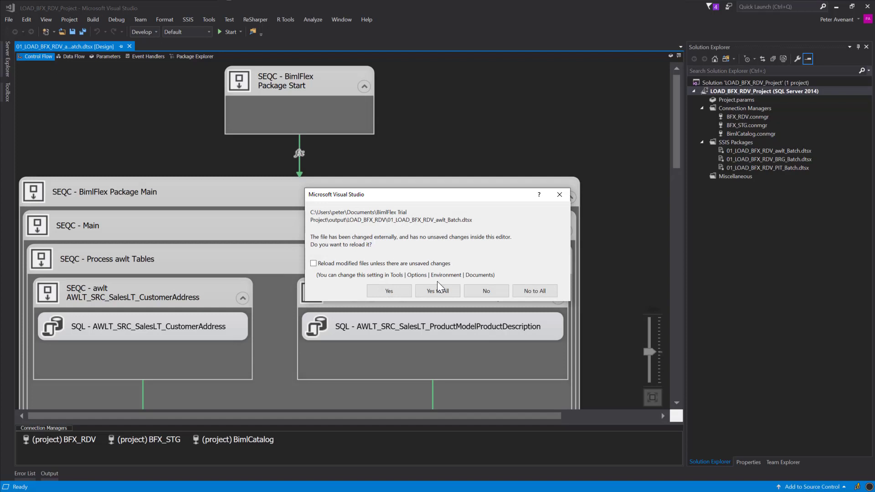
left_click(524, 292)
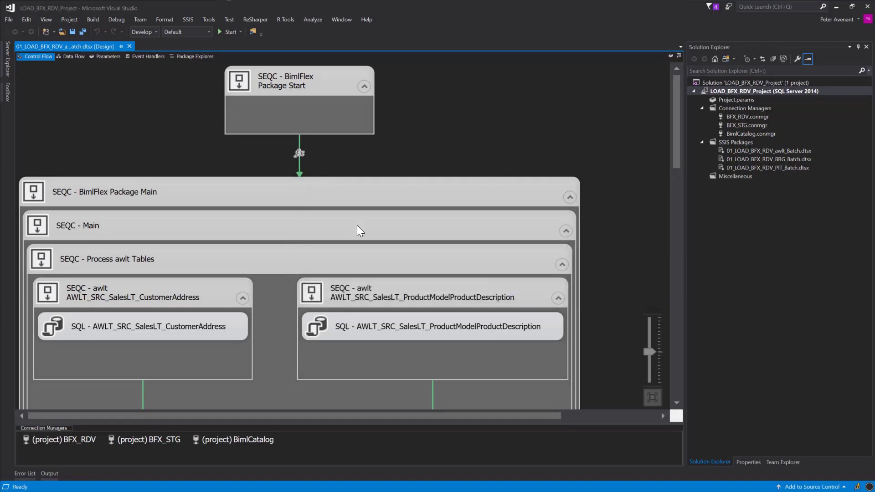
Step: Open the LOAD_BFX_DM_Project from the LOAD_BFX_DM output folder without saving the changes to the LOAD_BFX_RDV_Project solution
left_click(10, 16)
mouse_move(20, 38)
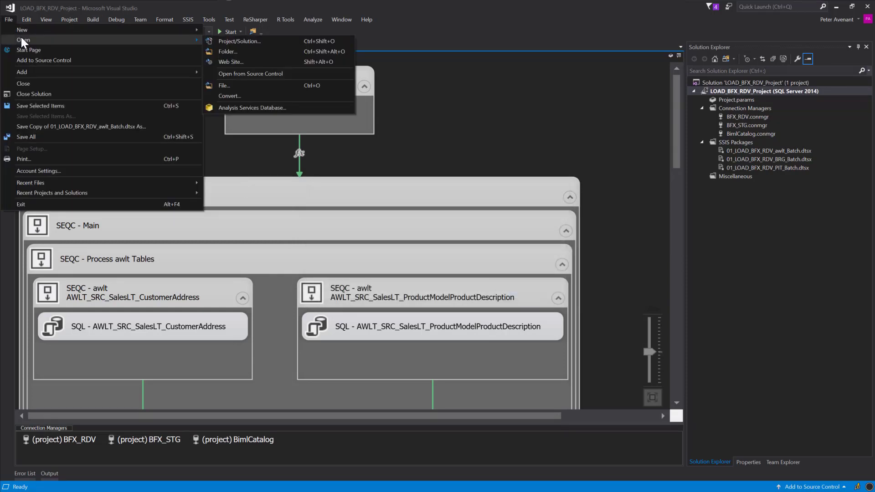
left_click(232, 41)
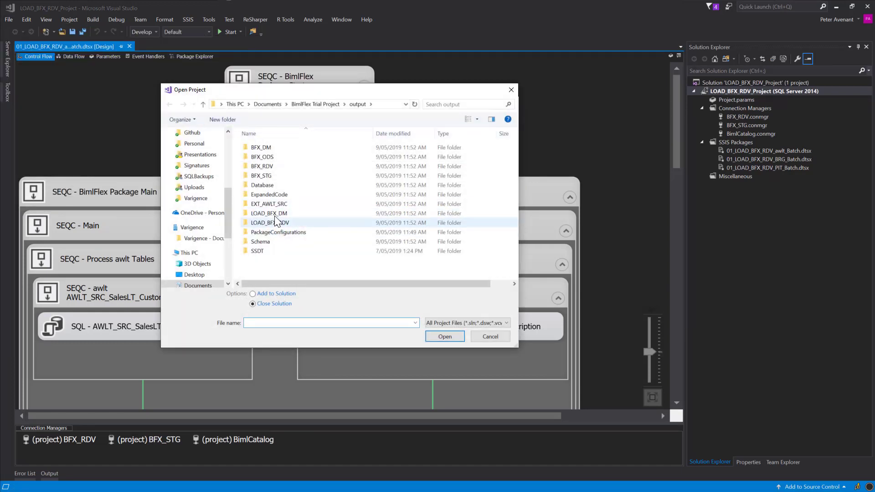
double_click(273, 214)
double_click(283, 157)
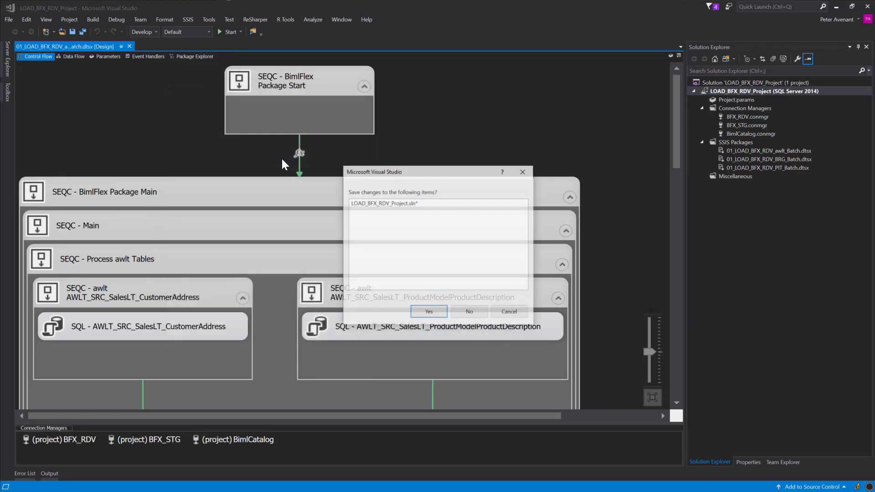
left_click(461, 313)
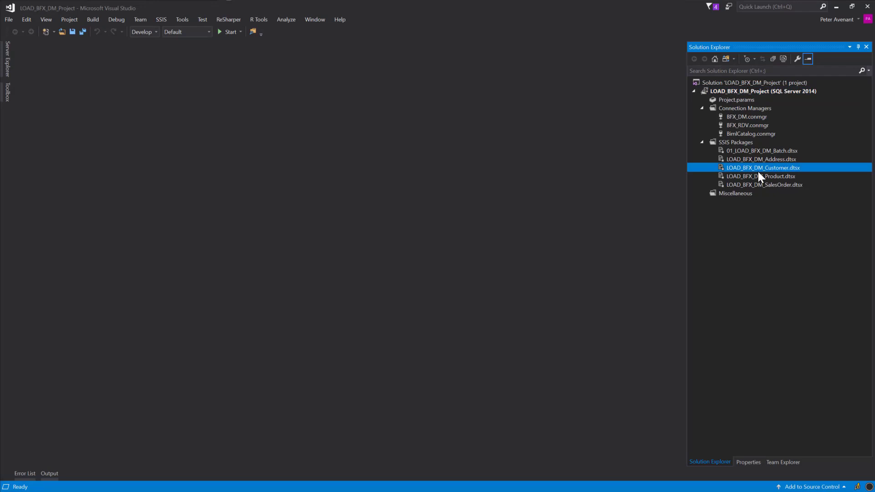
Step: Open the LOAD_BFX_DM_Customer package and examine the DFT - LOAD BFX_DM_dim_Customer data flow down to its insert, Type1 and Type2 branches
left_click(740, 151)
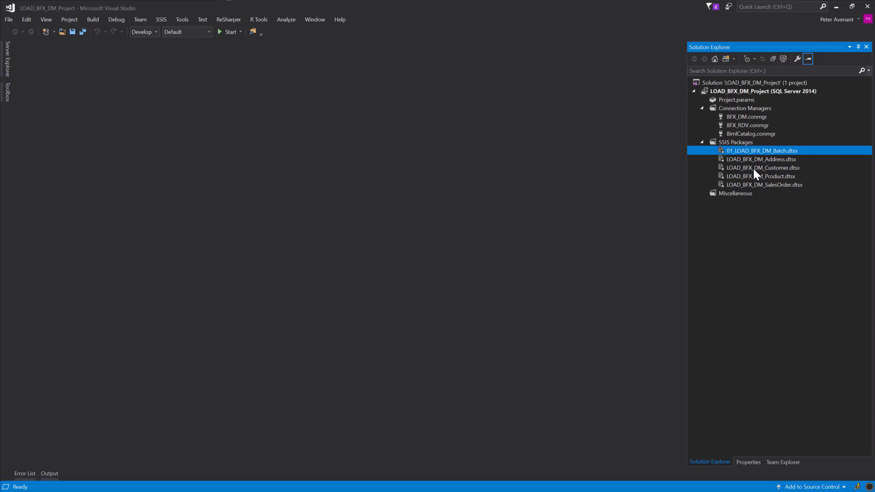
left_click(753, 169)
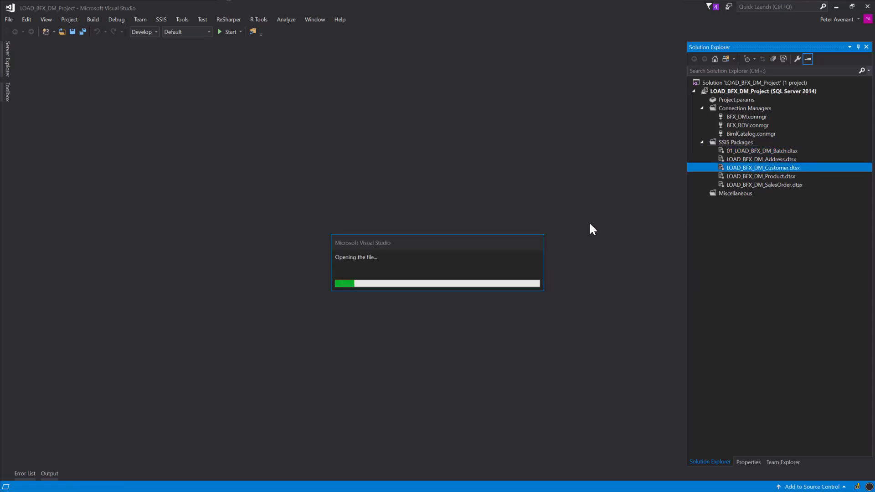
scroll(451, 217, "down", 5)
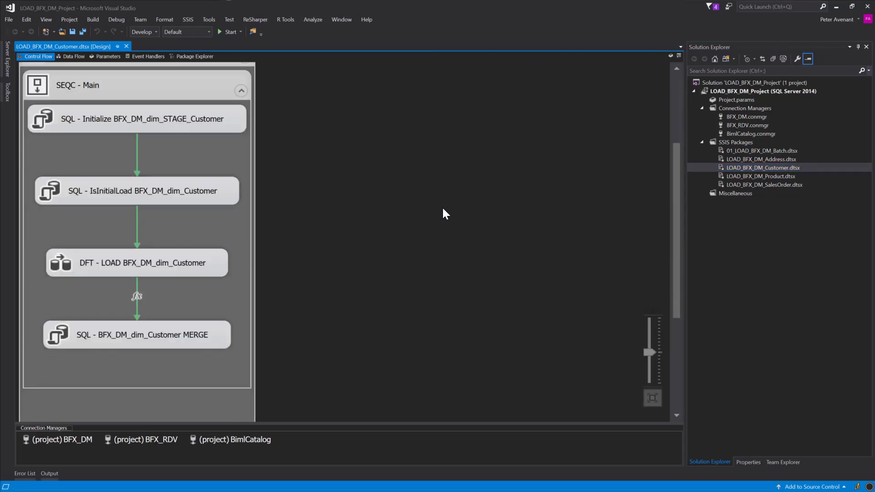
double_click(212, 268)
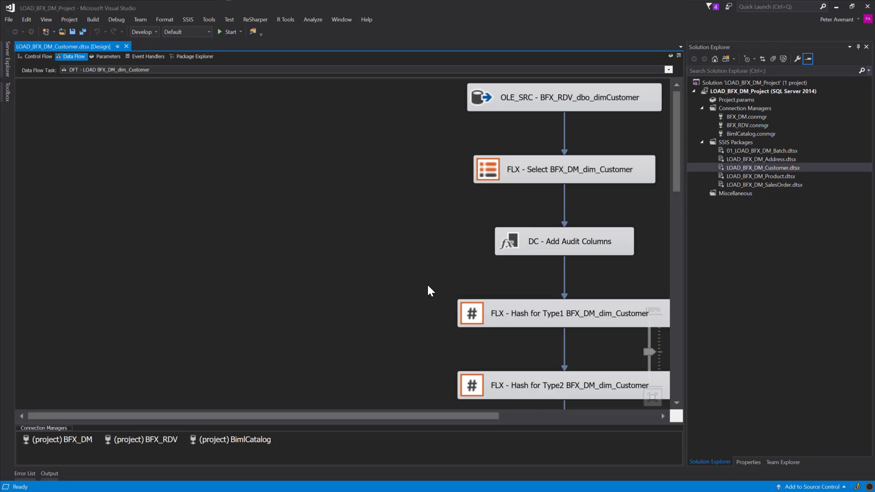
scroll(484, 211, "down", 15)
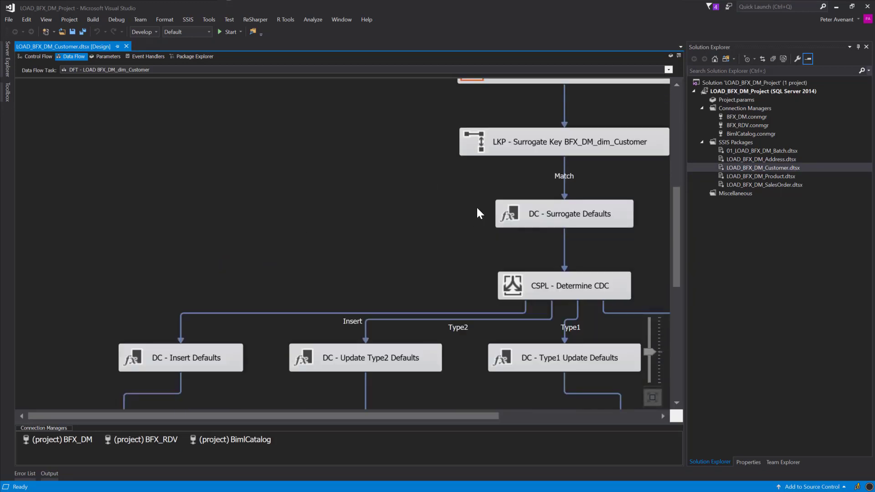
left_click_drag(432, 413, 530, 419)
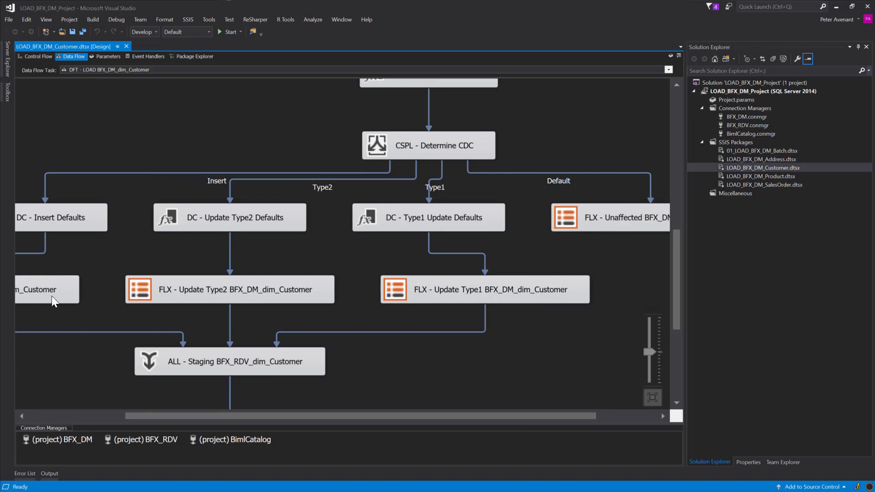
Step: Open the LOAD_BFX_DM_Address package and examine the DFT - LOAD BFX_DM_dim_Address data flow from its source to the staging union
double_click(748, 159)
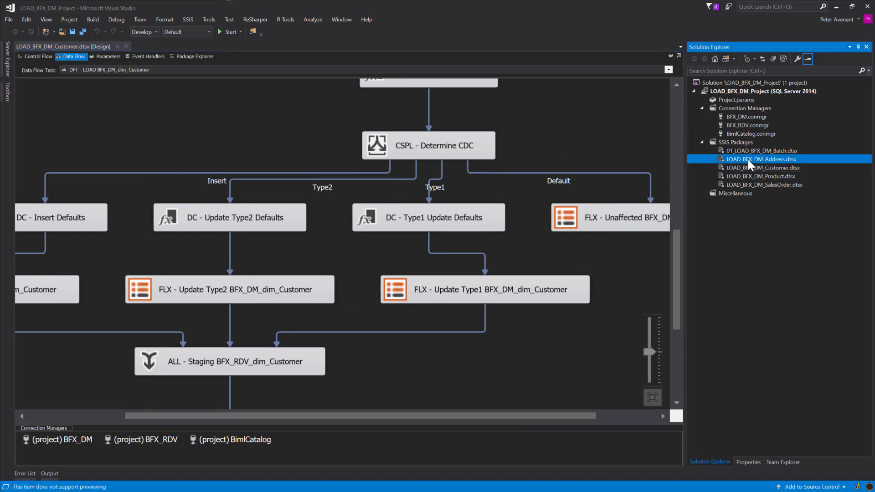
scroll(167, 312, "down", 3)
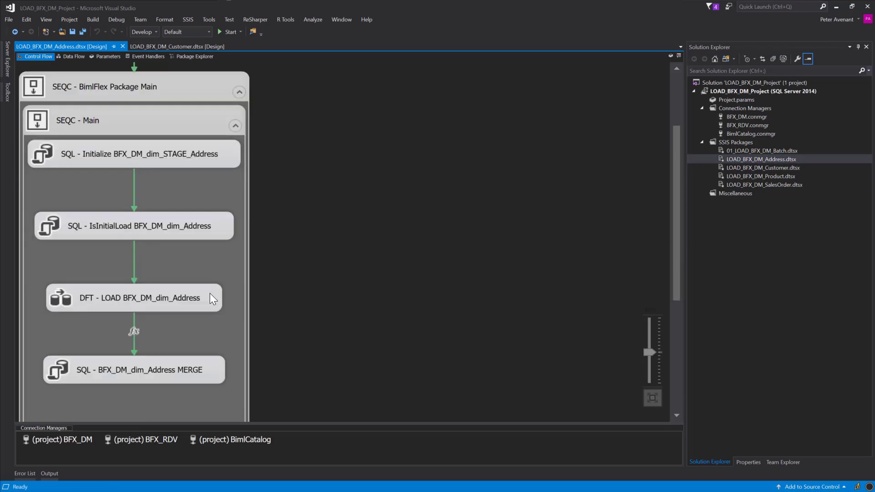
double_click(145, 300)
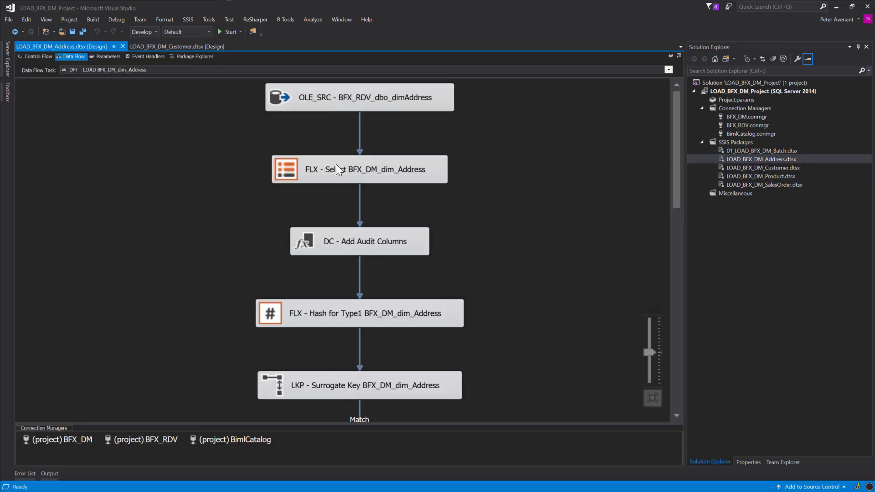
scroll(338, 205, "down", 5)
scroll(339, 201, "down", 3)
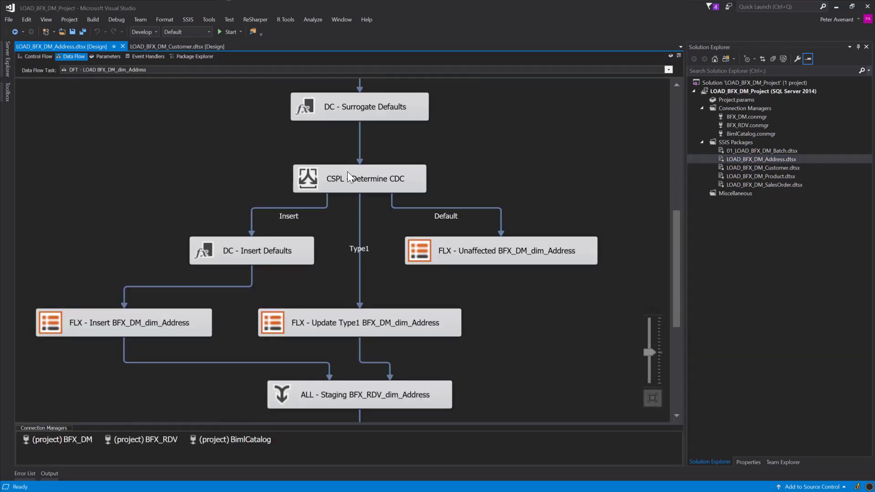